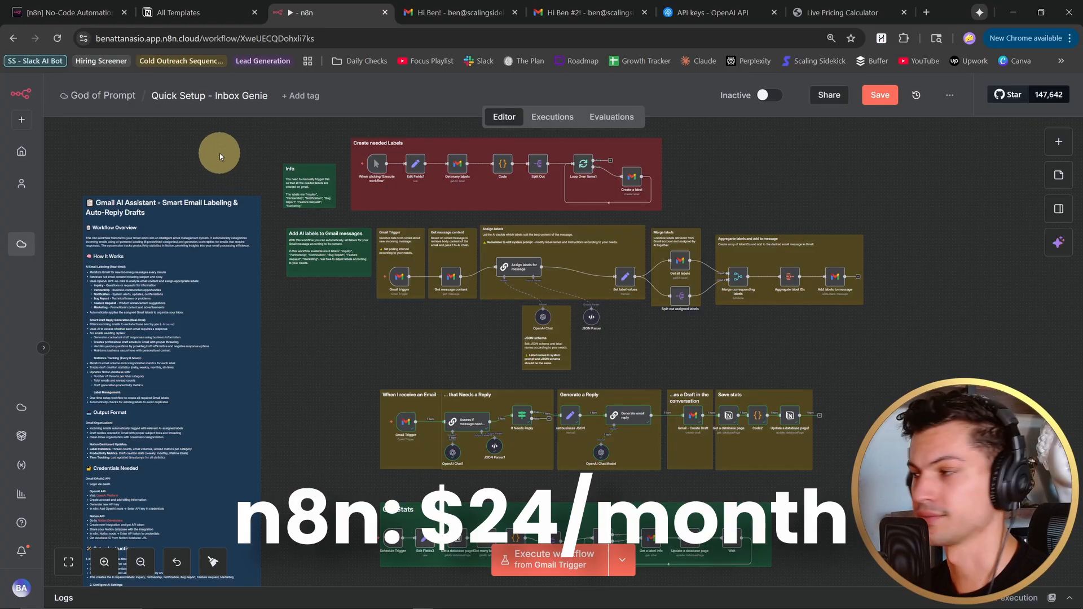
- Create a new workflow in the God of Prompt project and add a manual trigger as its first step
left_click(21, 120)
mouse_move(38, 151)
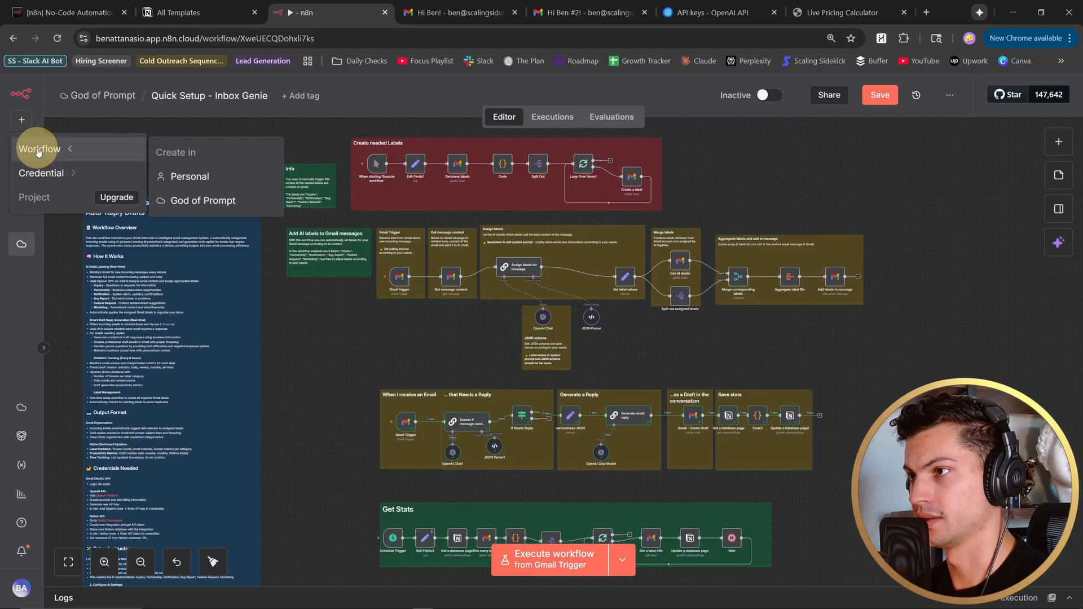
left_click(200, 202)
left_click(581, 370)
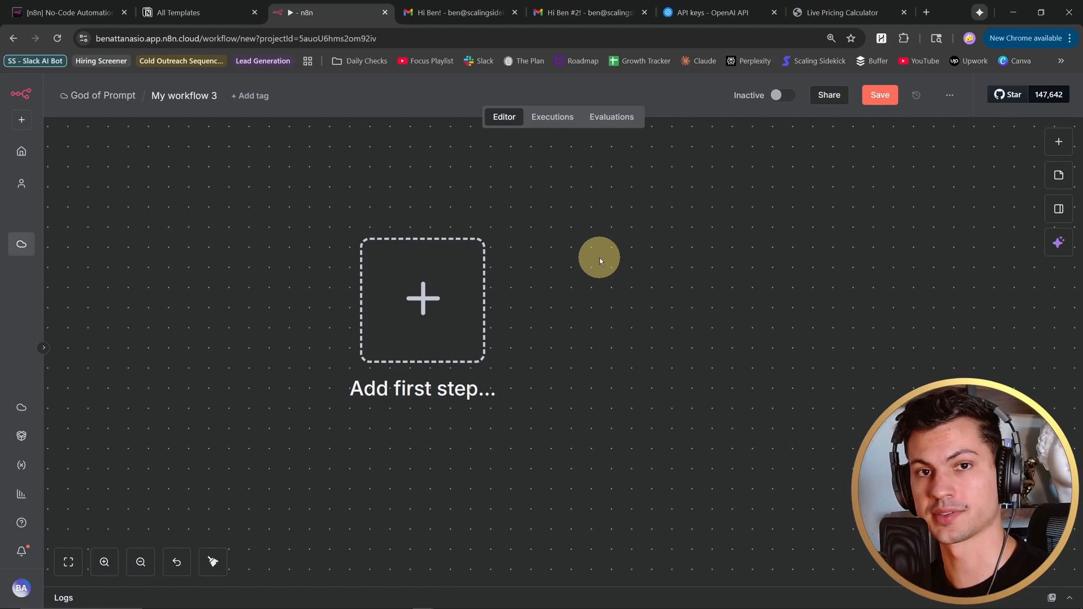
left_click(423, 277)
left_click(950, 257)
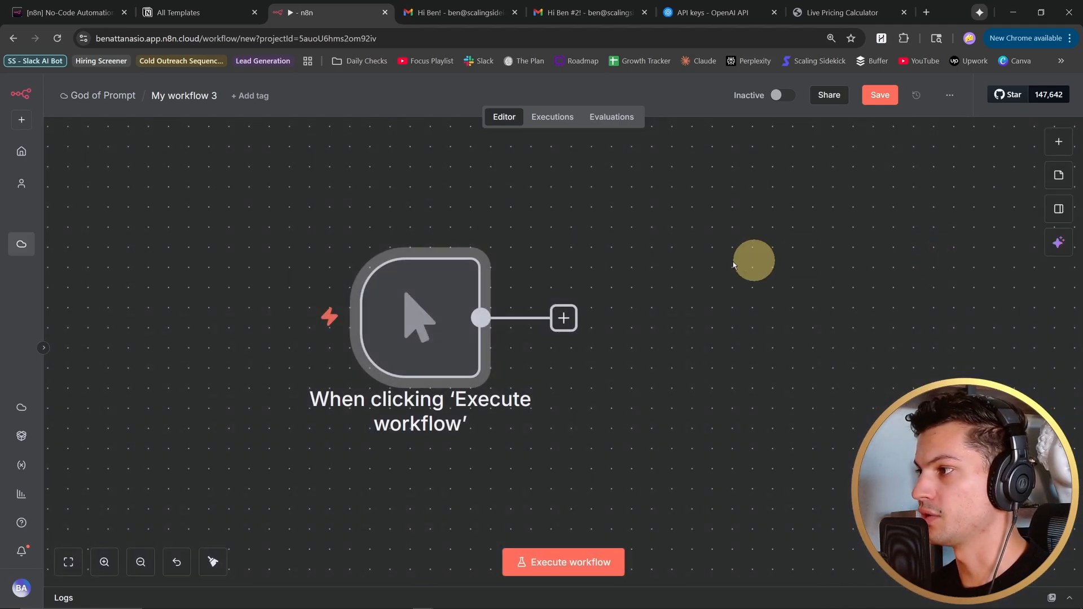
- Add an Edit Fields (Set) node after the manual trigger
mouse_move(451, 331)
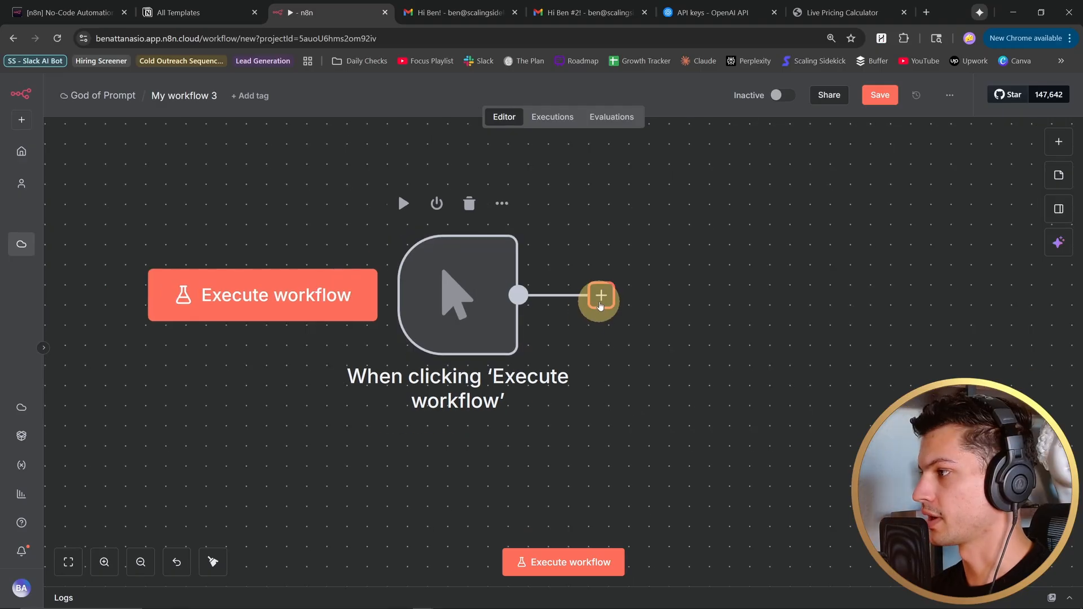
left_click(600, 296)
type("set")
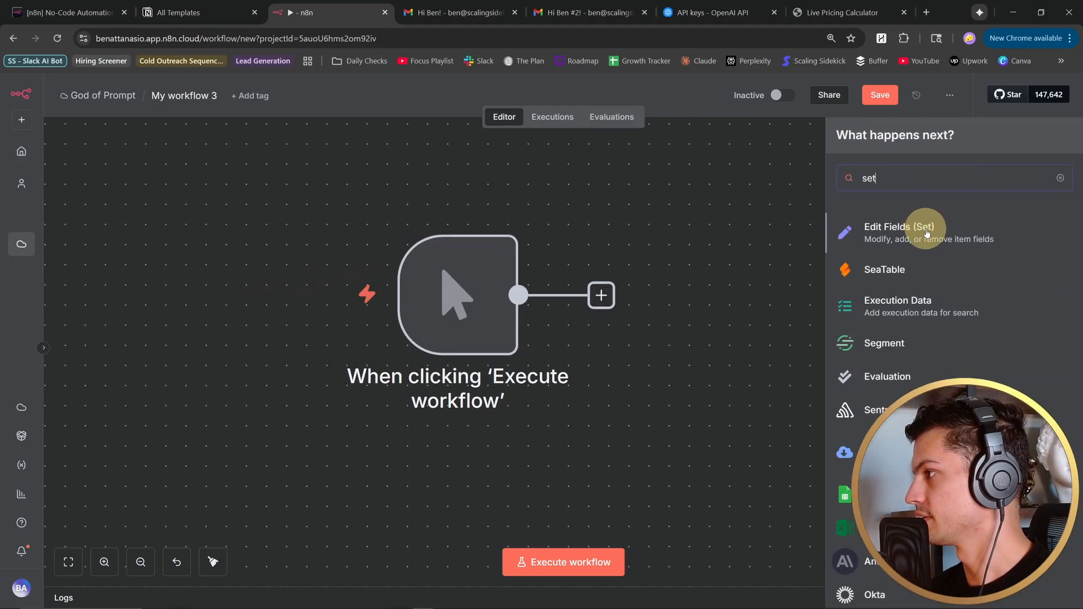
left_click(921, 219)
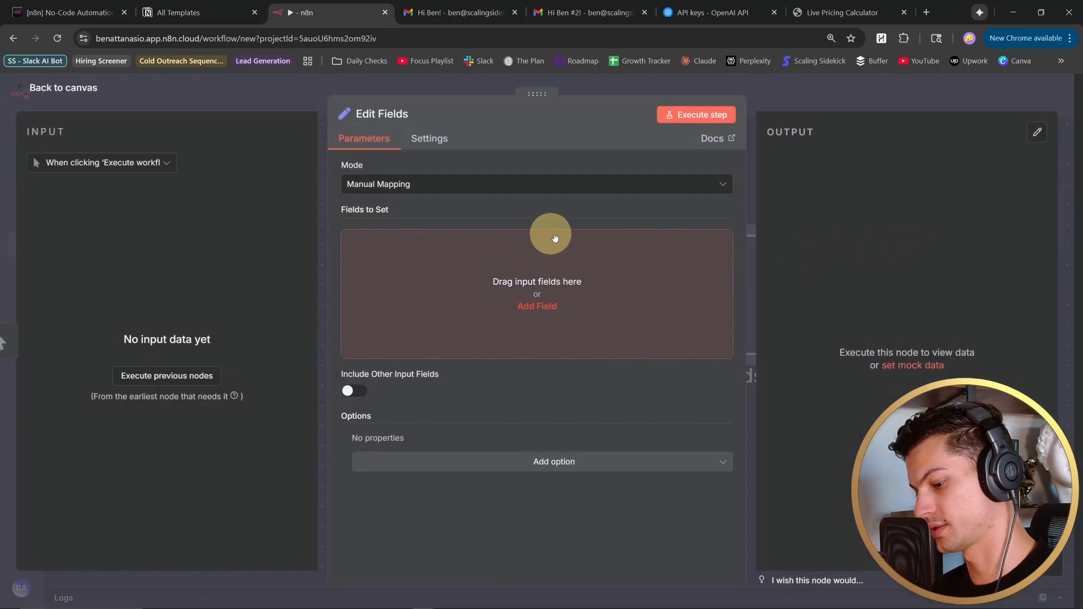
- Switch Edit Fields to JSON mode and define a "labels" array with Inquiry, Partnership, Notification, Bug Report, Feature Request and Marketing
left_click(588, 182)
left_click(539, 248)
left_click(539, 251)
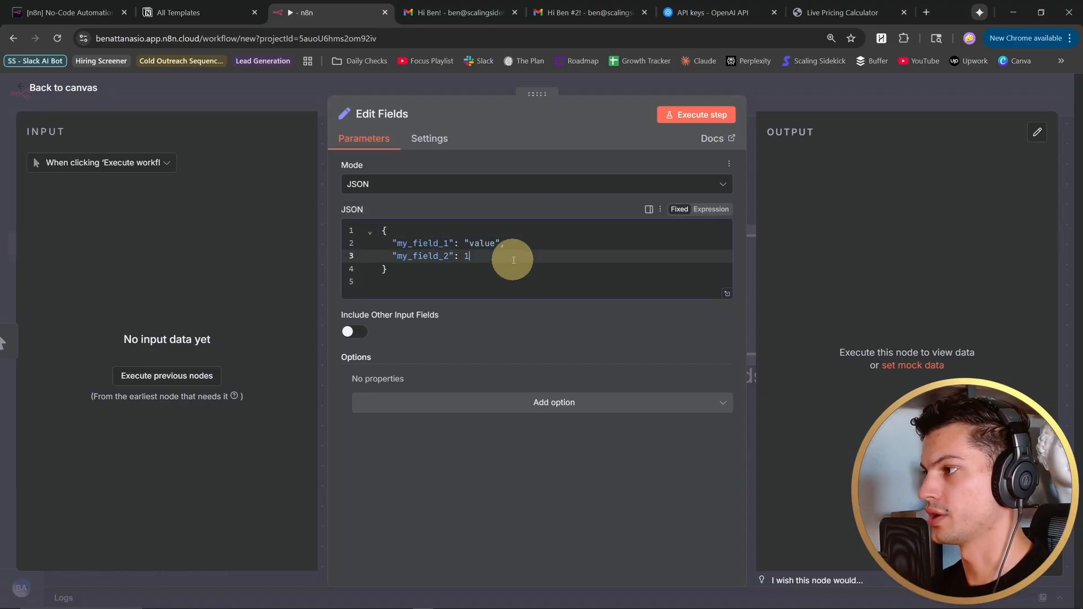
key("ctrl+a")
key("ctrl+v")
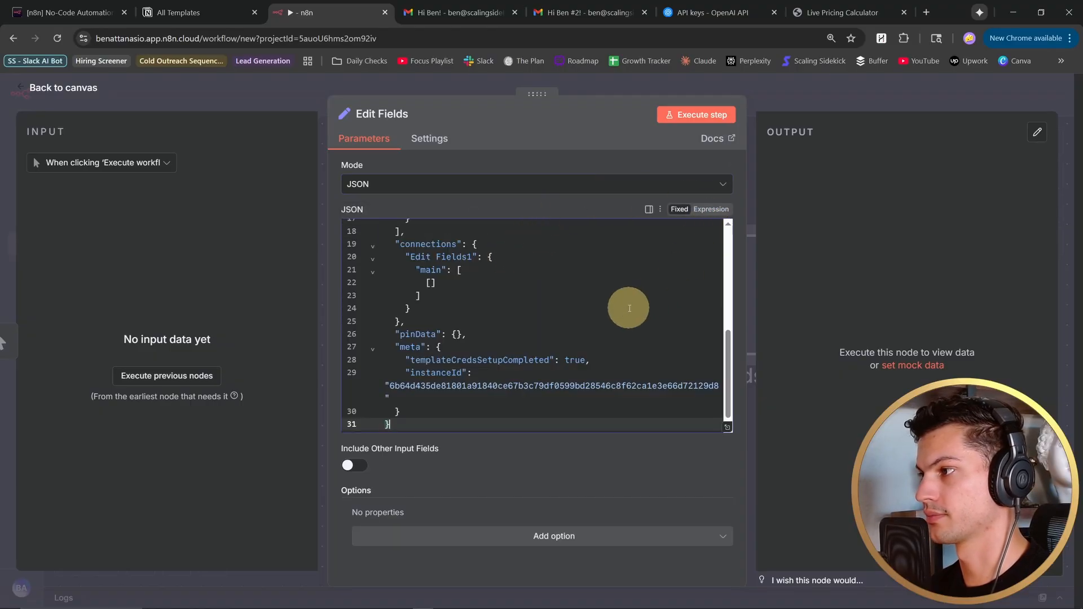
key("ctrl+a")
type("{   \"labels\": [\"Inquiry\", \"Partnership\", \"Notification\", \"Bug Report\", \"Feature Request\", \"Marketing\"] }")
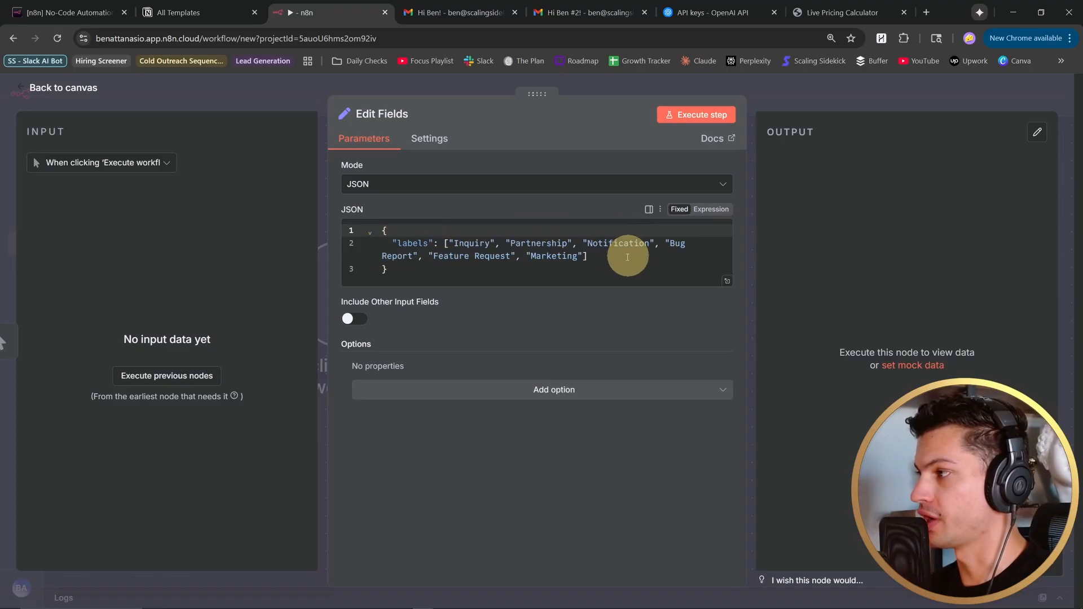
left_click_drag(624, 256, 374, 246)
left_click(427, 265)
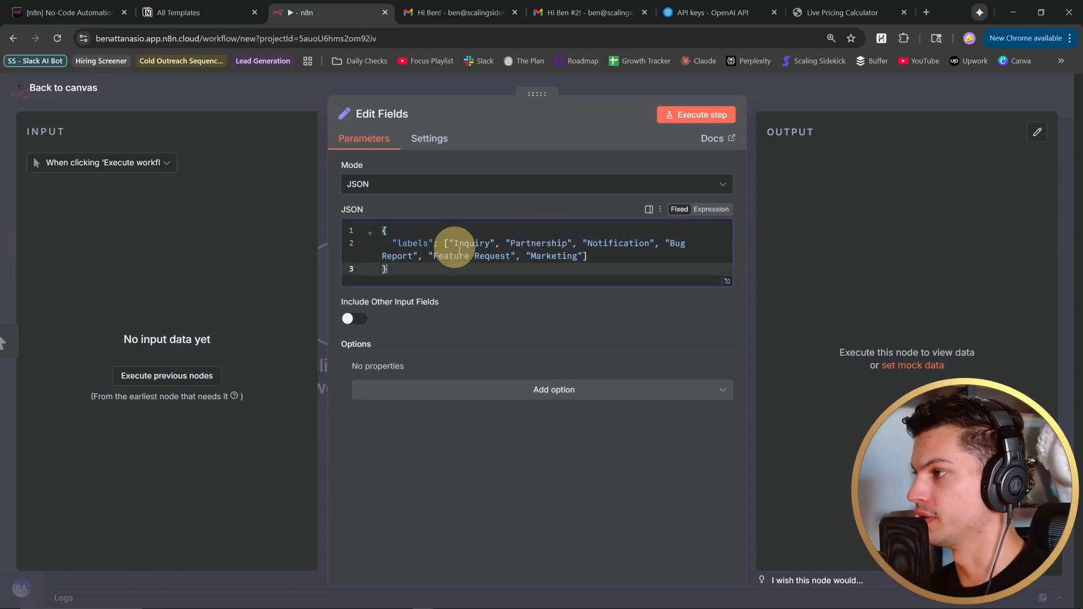
left_click(68, 109)
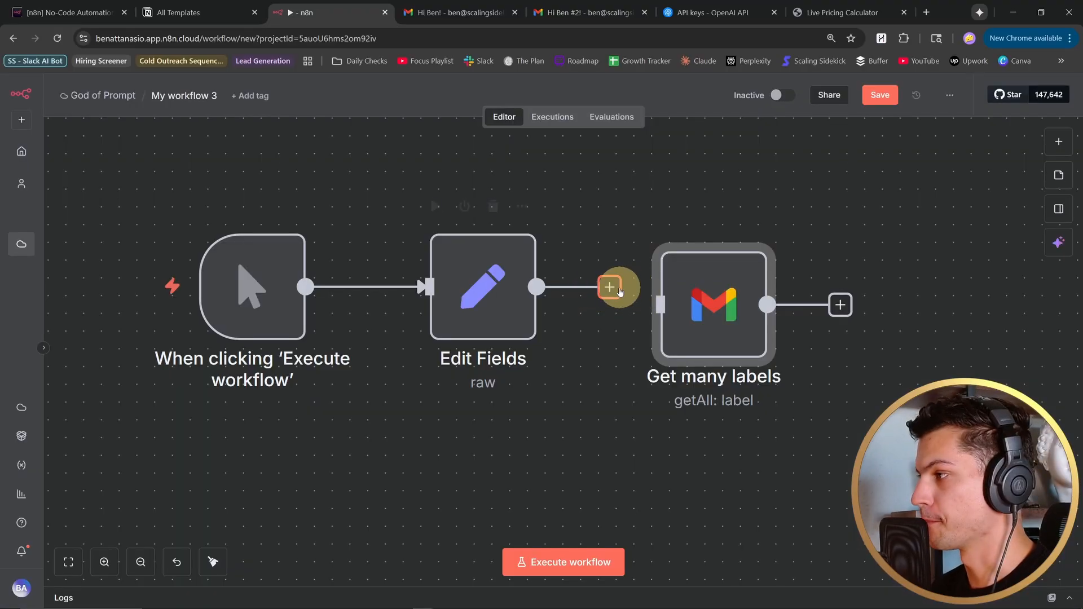
- Connect the Edit Fields output to the Gmail Get many labels node and review the node's parameters
left_click_drag(609, 288, 724, 290)
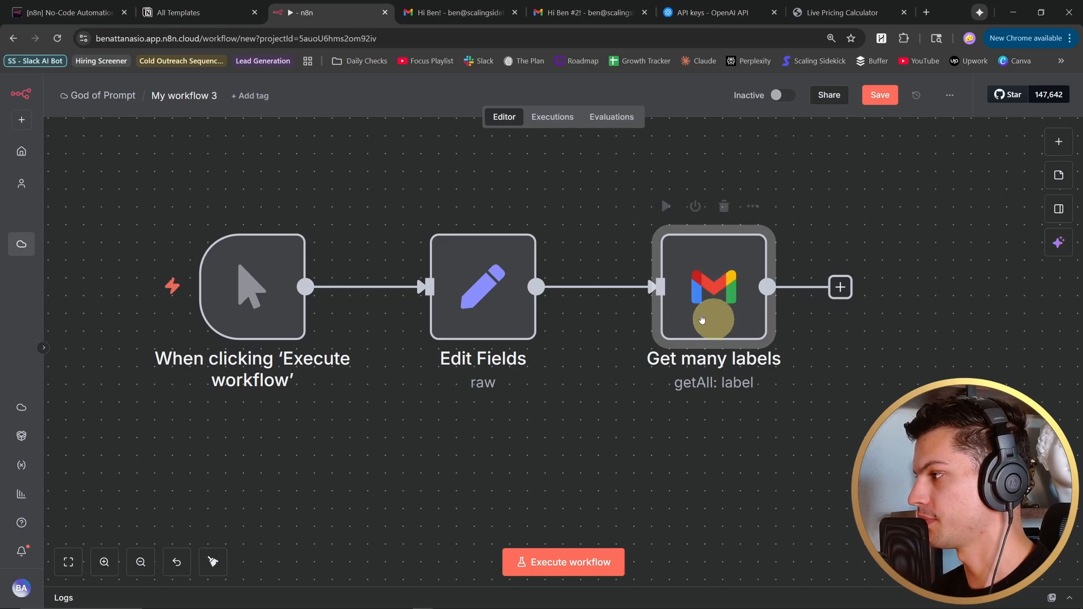
double_click(747, 308)
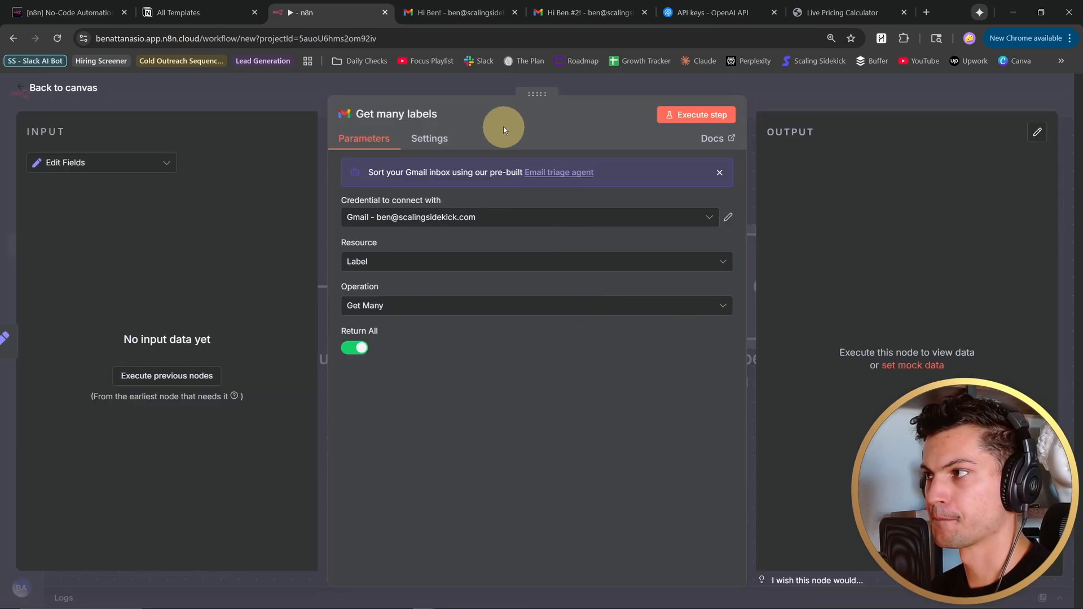
left_click(21, 90)
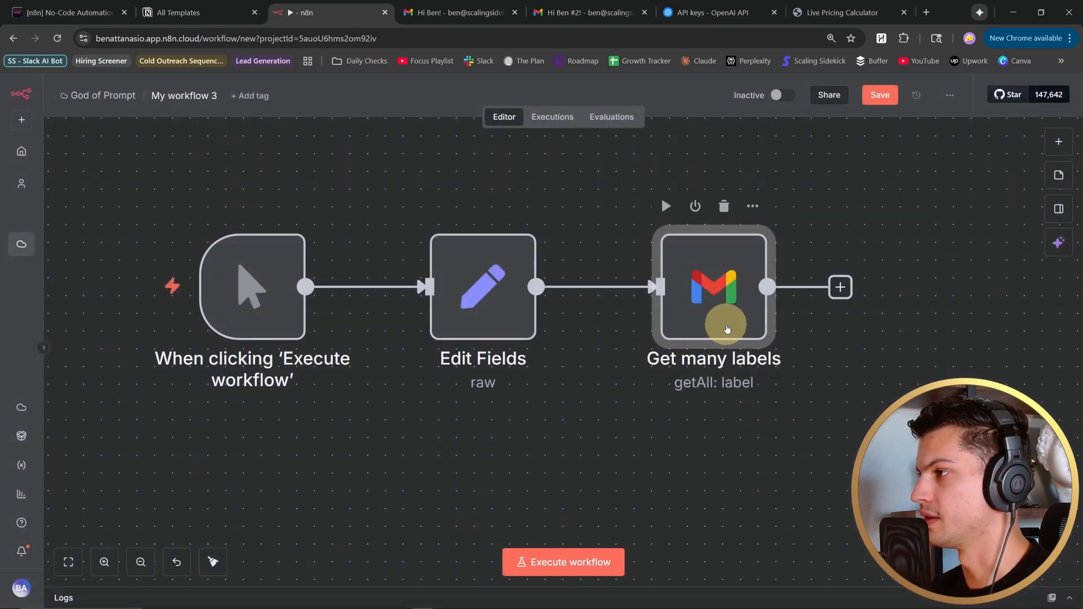
- Examine the Gmail credential choices of the Get many labels node, including the option to create a new credential
double_click(706, 347)
left_click(506, 220)
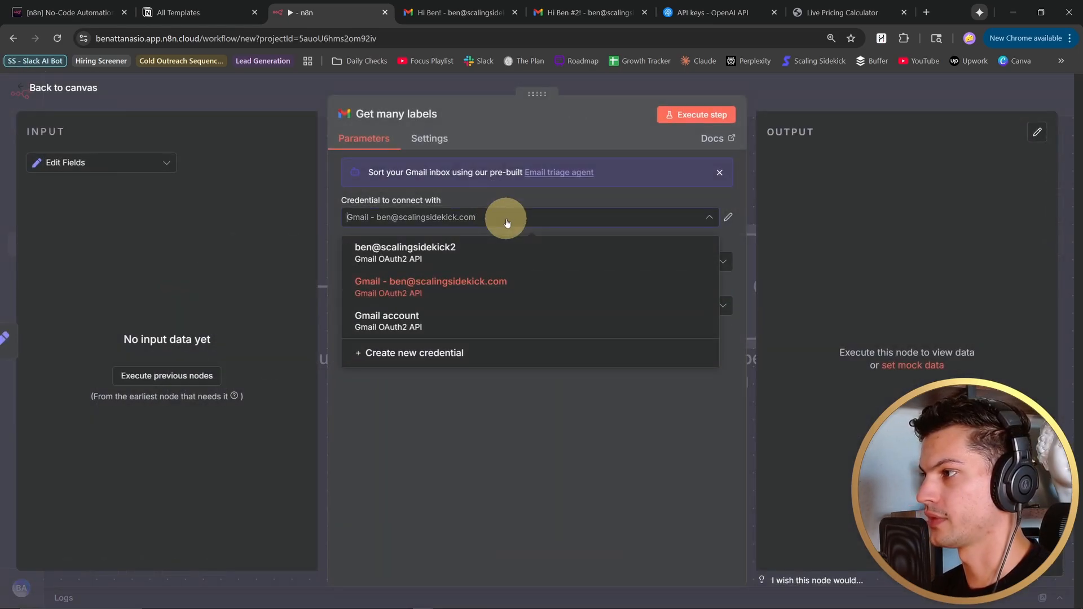
left_click(460, 354)
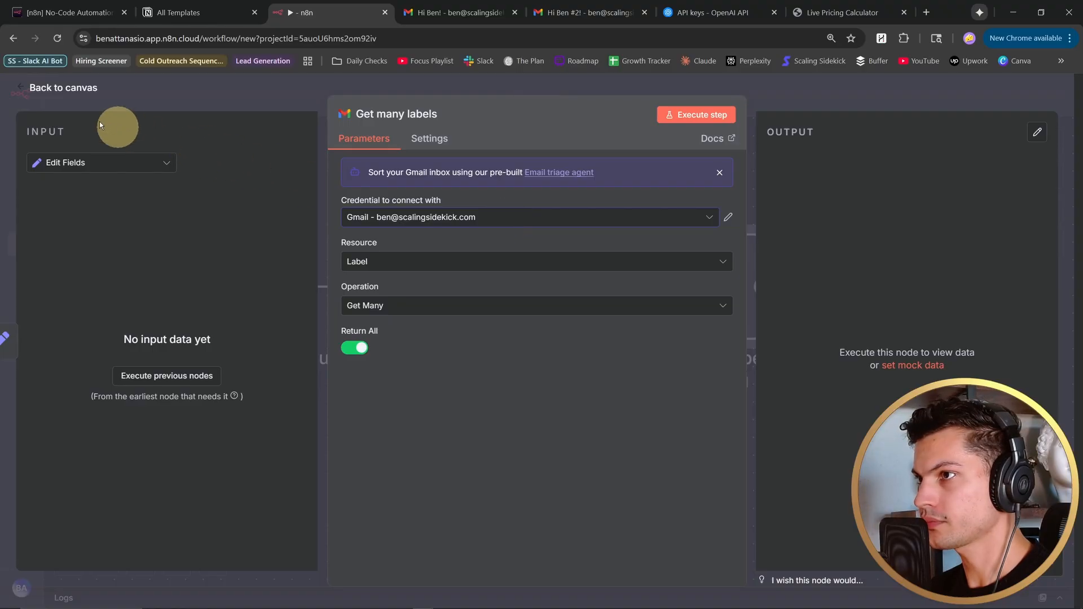
left_click(30, 88)
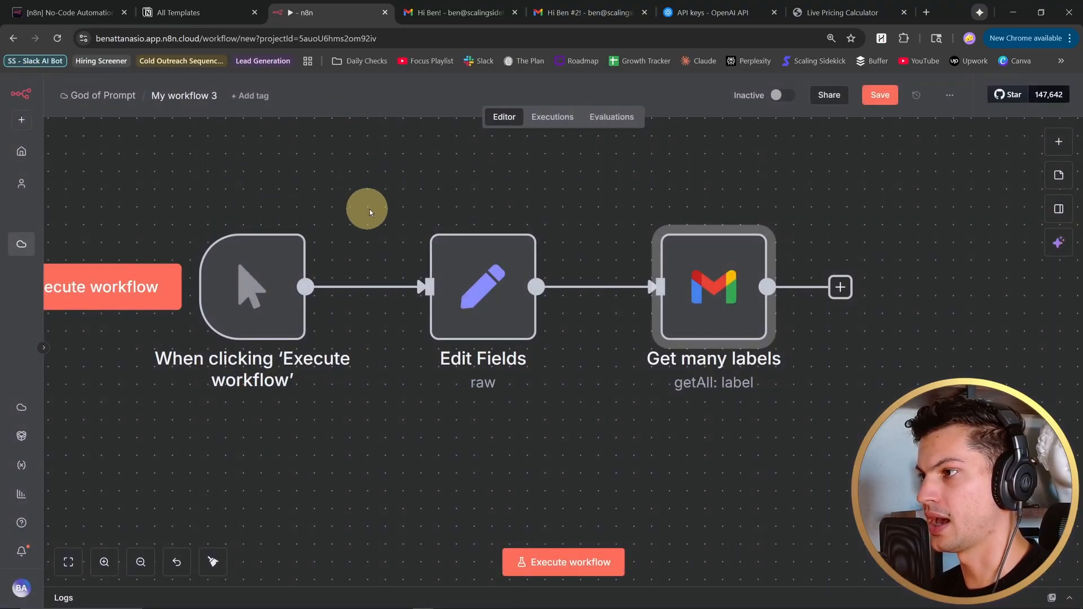
- Run the workflow from its manual trigger and connect the Code and Split Out nodes in sequence after Get many labels
left_click(196, 285)
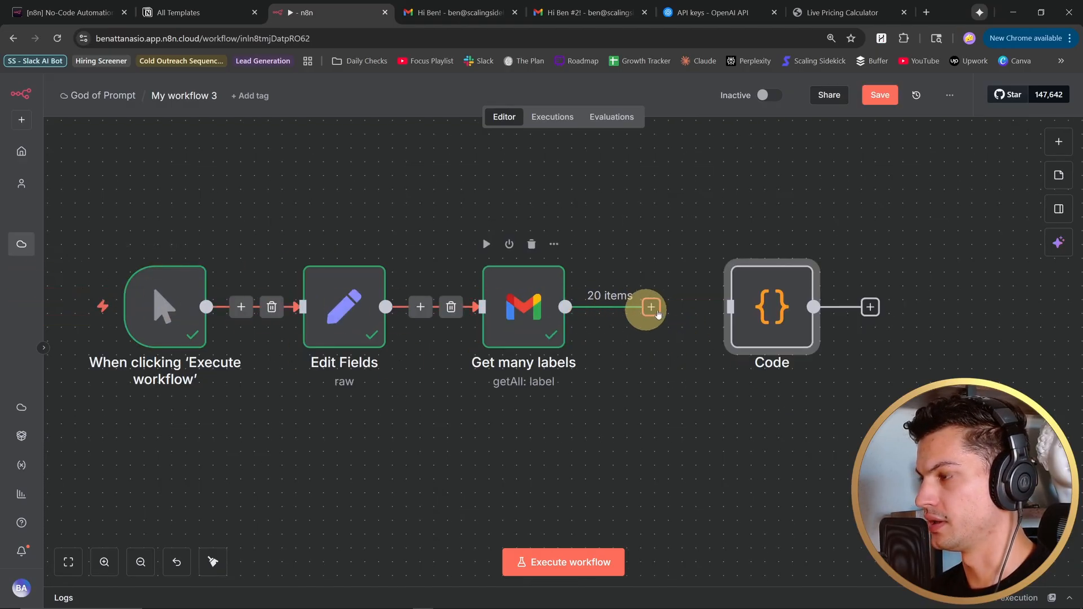
scroll(643, 308, "right", 2)
left_click_drag(632, 314, 712, 309)
left_click_drag(712, 309, 668, 315)
double_click(679, 315)
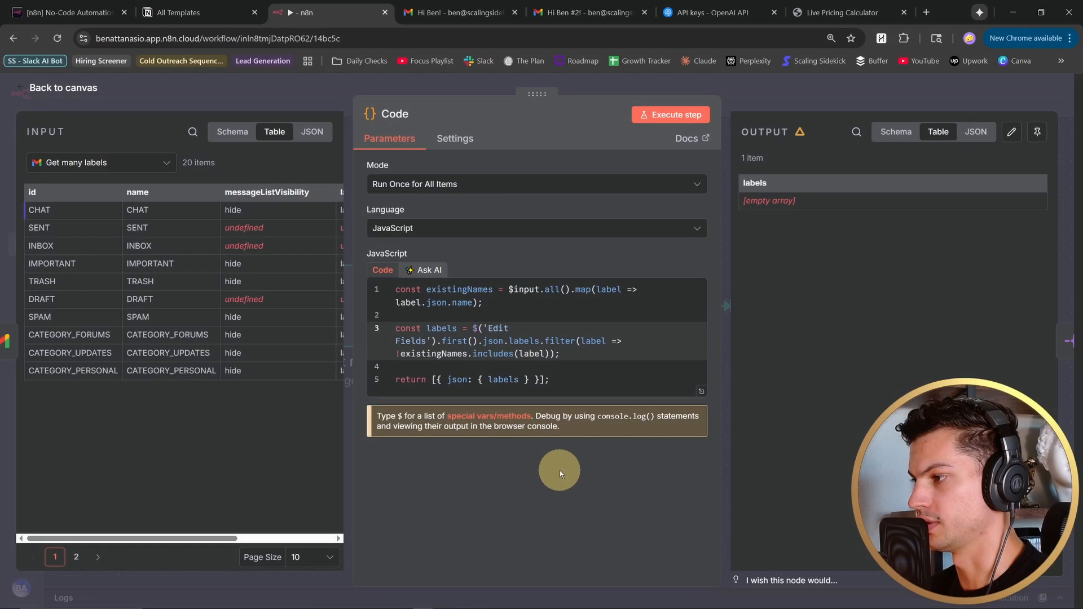
key("Escape")
left_click_drag(505, 332, 585, 332)
double_click(609, 337)
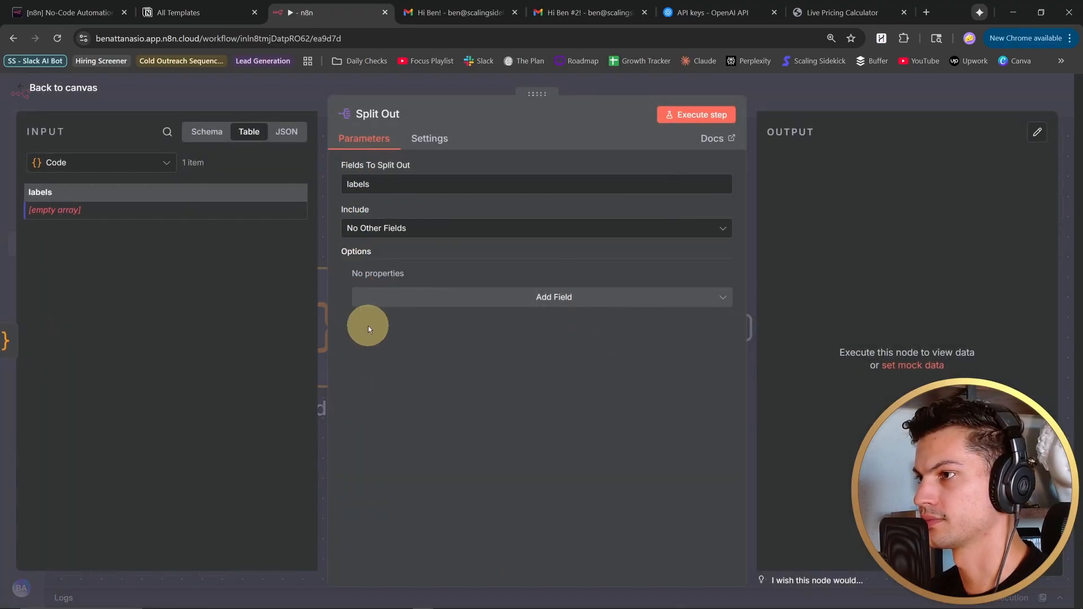
- Add a Loop Over Items (Split in Batches) node after Split Out, keeping the batch size at 1
left_click(553, 294)
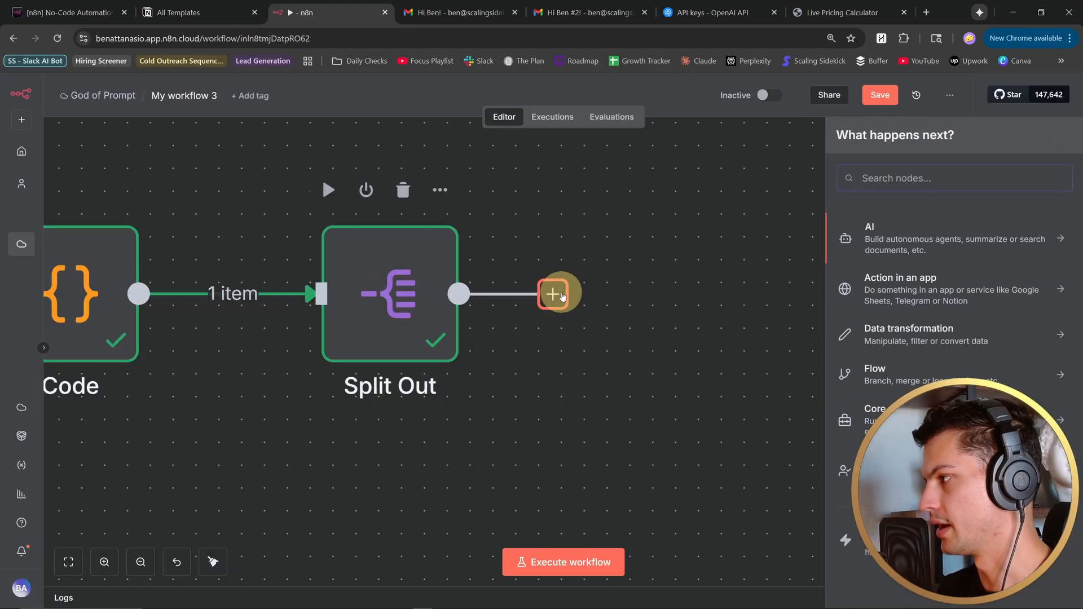
type("loop")
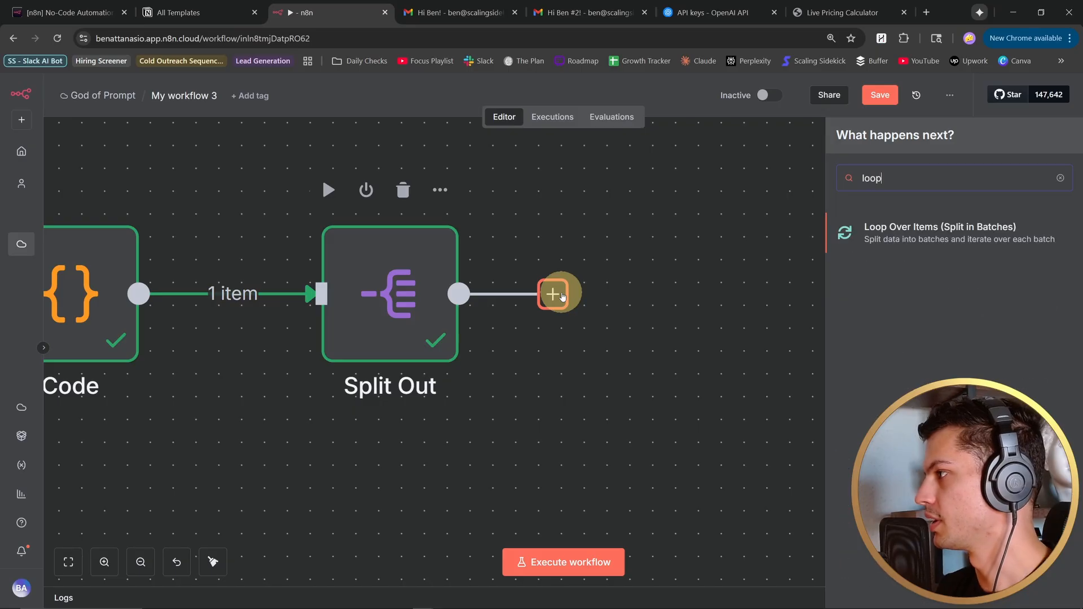
left_click(982, 226)
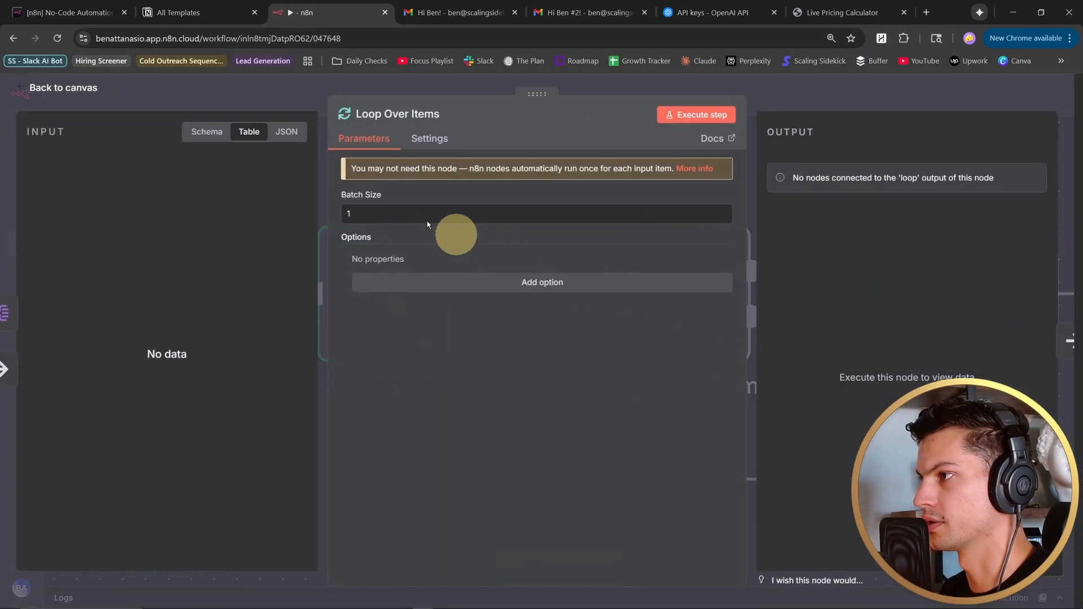
left_click(35, 88)
- Insert a Gmail Create a label node on the loop's return connection, with {{ $json.labels }} as the label name
left_click_drag(642, 206, 425, 224)
scroll(426, 224, "down", 1)
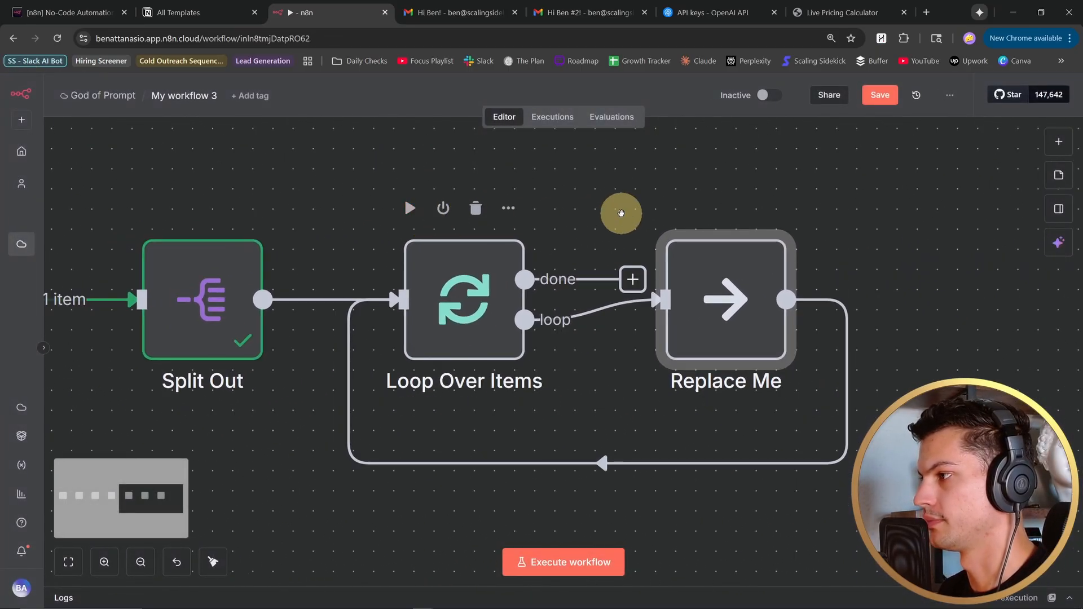
scroll(620, 213, "down", 1)
left_click(618, 215)
left_click(581, 444)
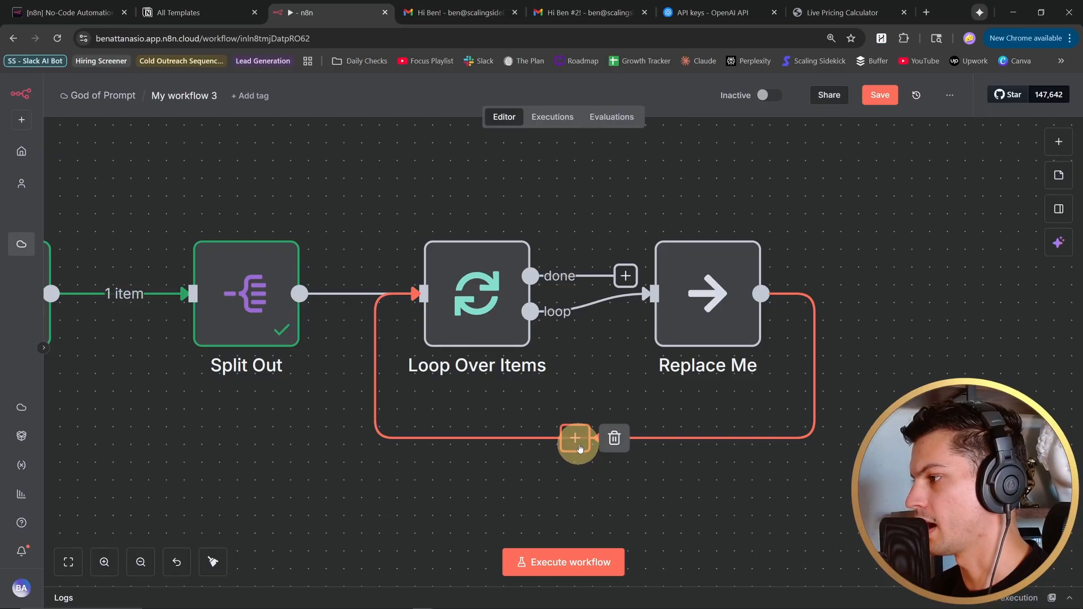
type("gmail")
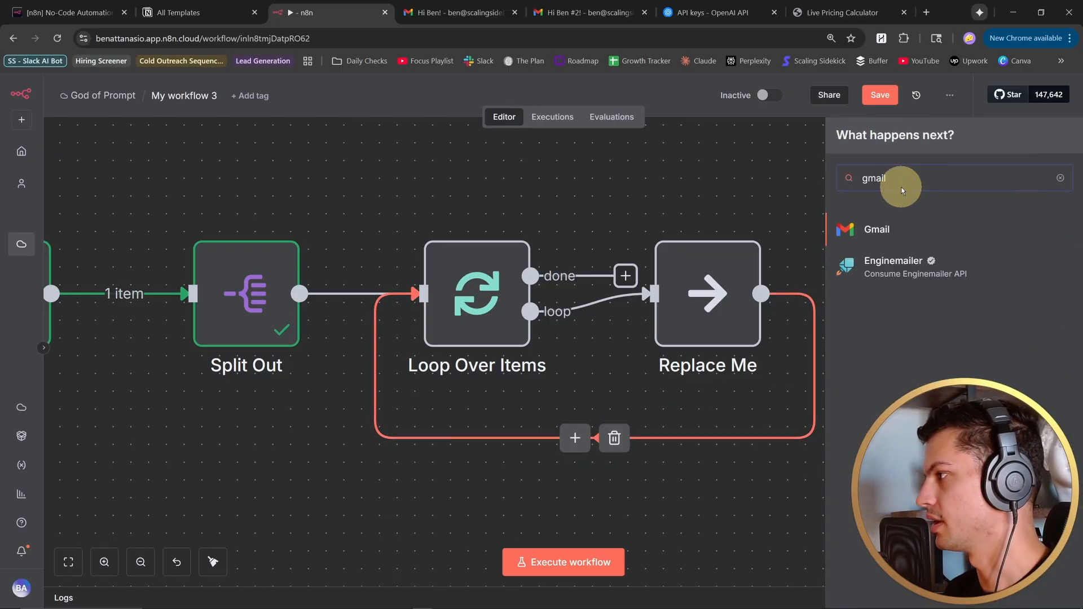
left_click(897, 230)
type("create")
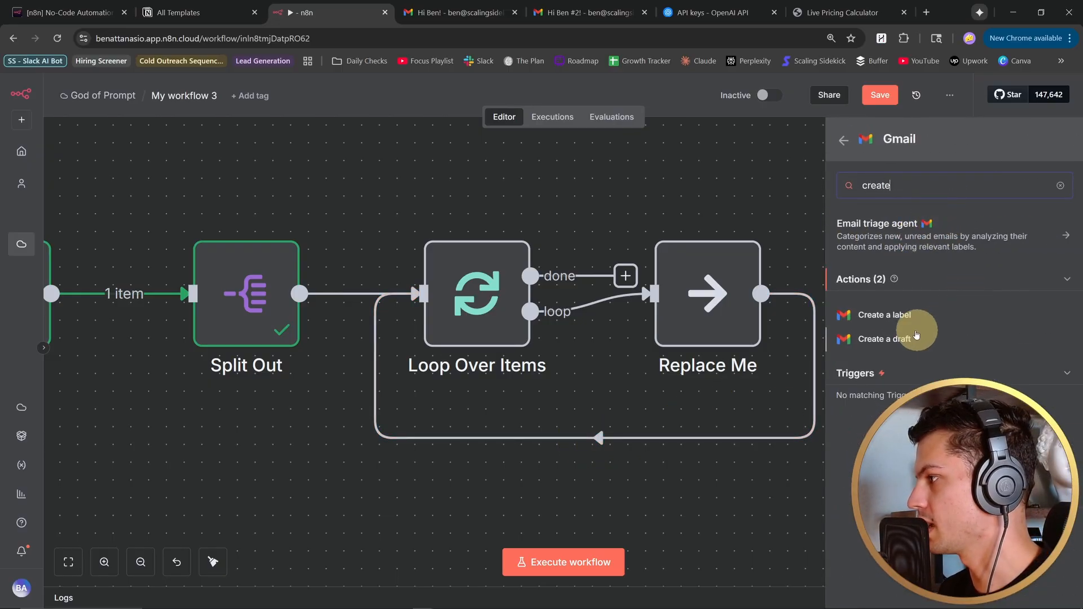
left_click(894, 317)
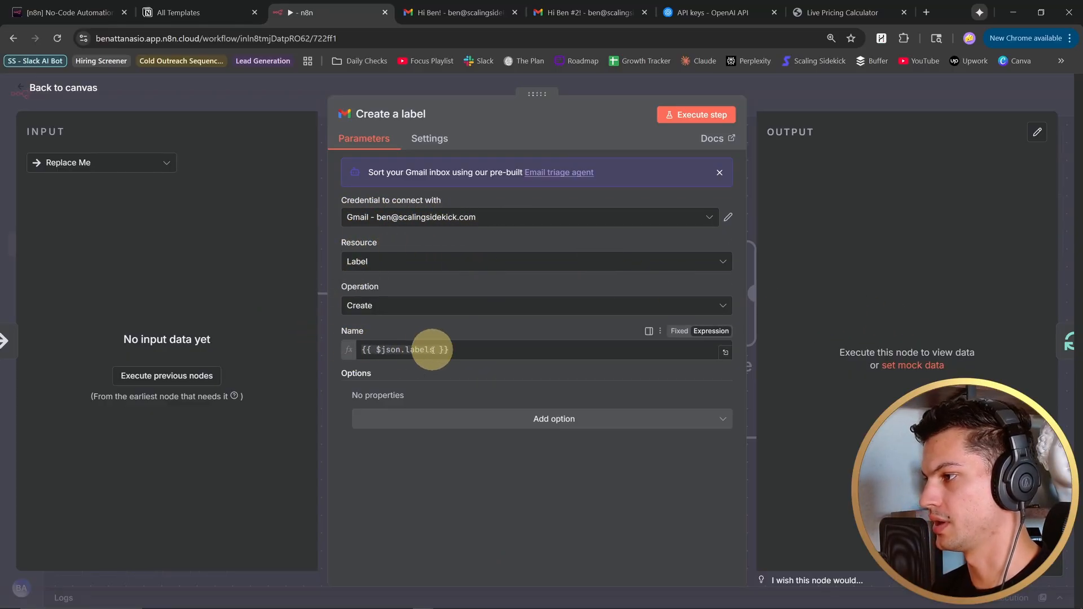
key("Escape")
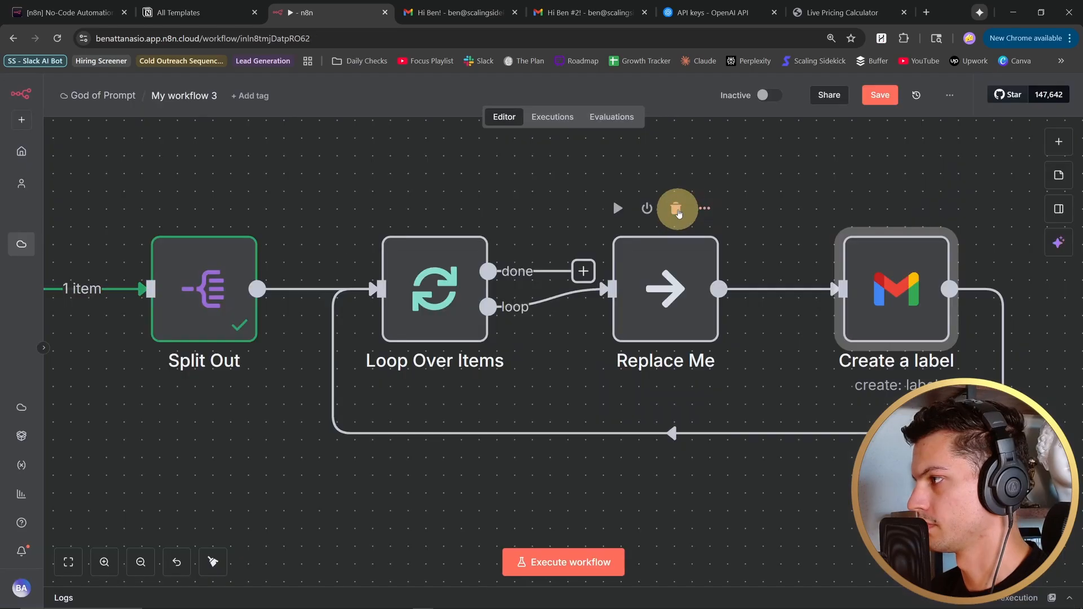
- Put the Create a label node in place of the Replace Me placeholder and run the workflow from its manual trigger
left_click_drag(865, 311, 670, 346)
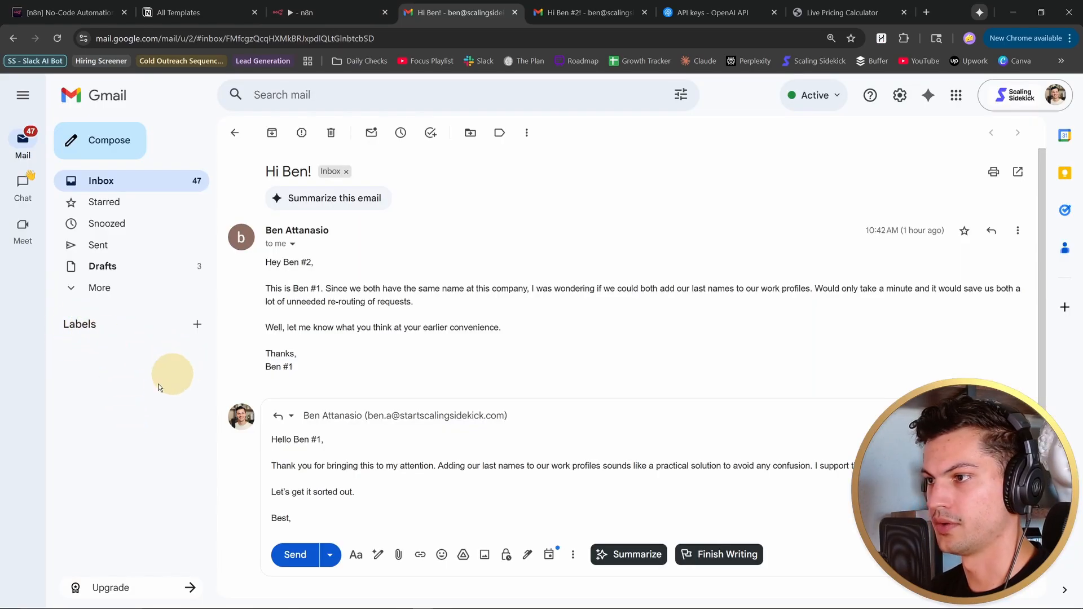
left_click(321, 12)
left_click(111, 269)
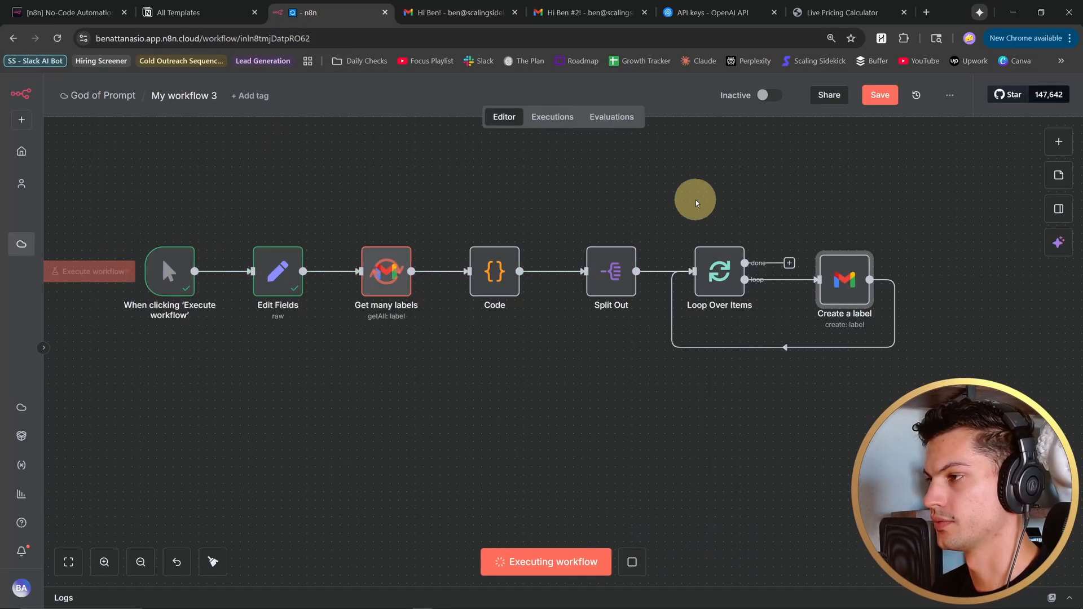
left_click_drag(714, 210, 690, 208)
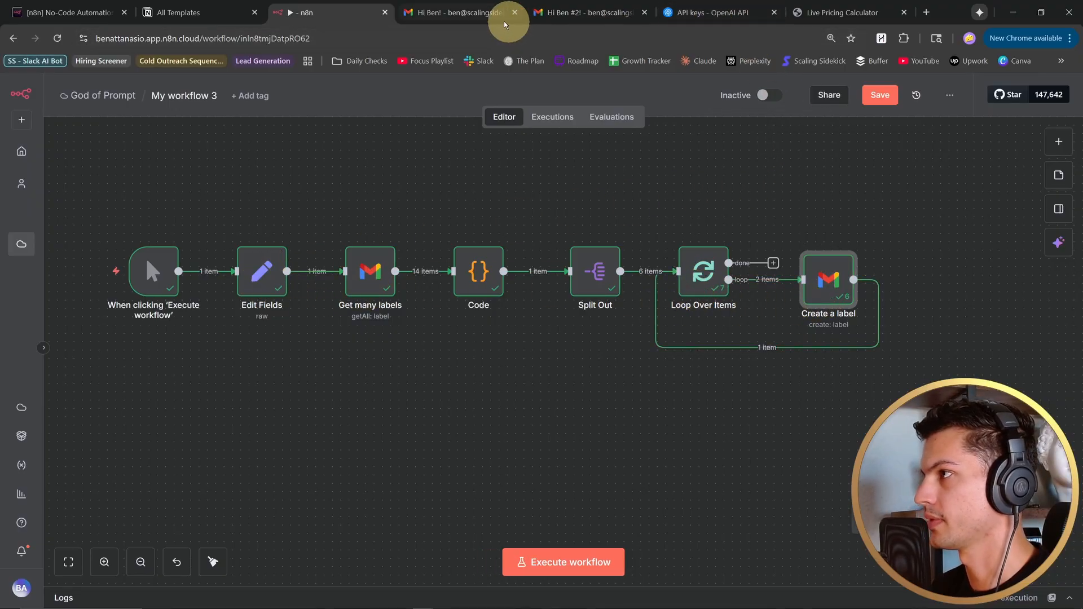
- Switch to the Gmail inbox and reload the page to check the Labels list
left_click(485, 12)
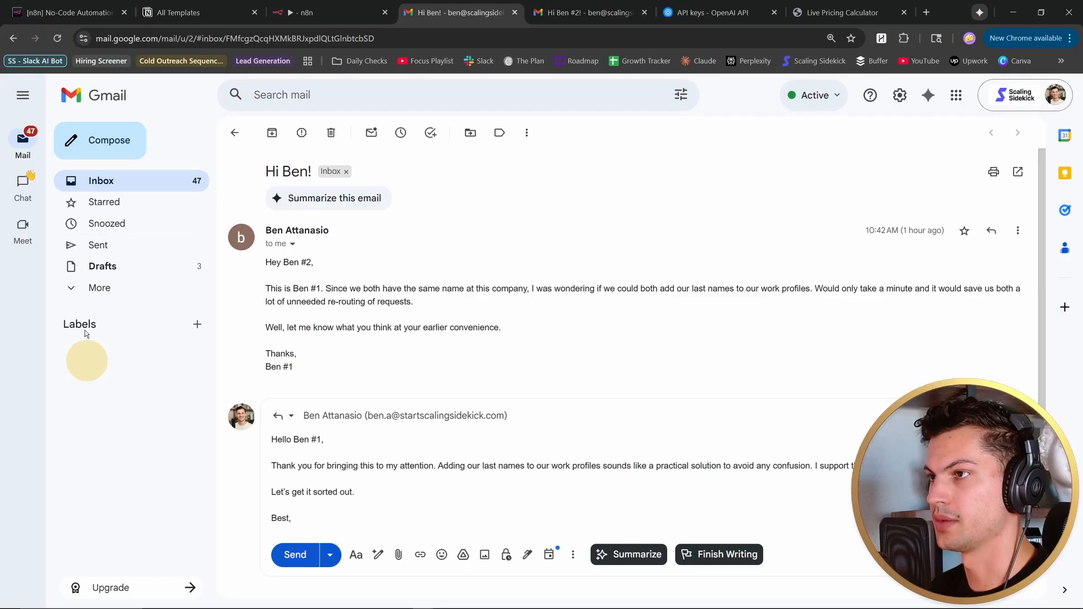
left_click(57, 38)
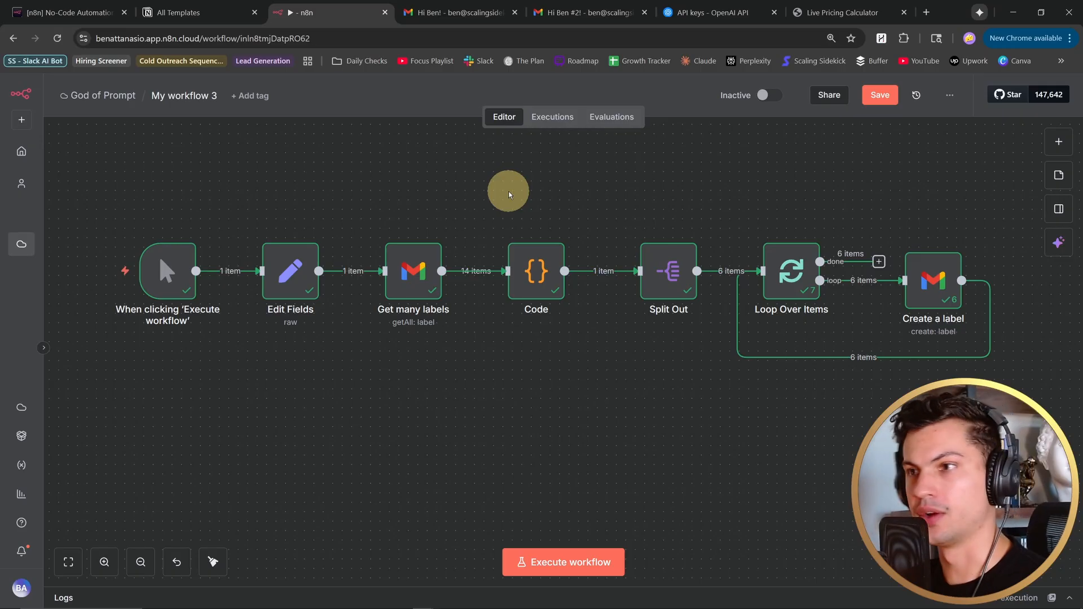
- Add a sticky note above the manual trigger reading "Add Labels - Only Manually Run Once!"
left_click(1058, 175)
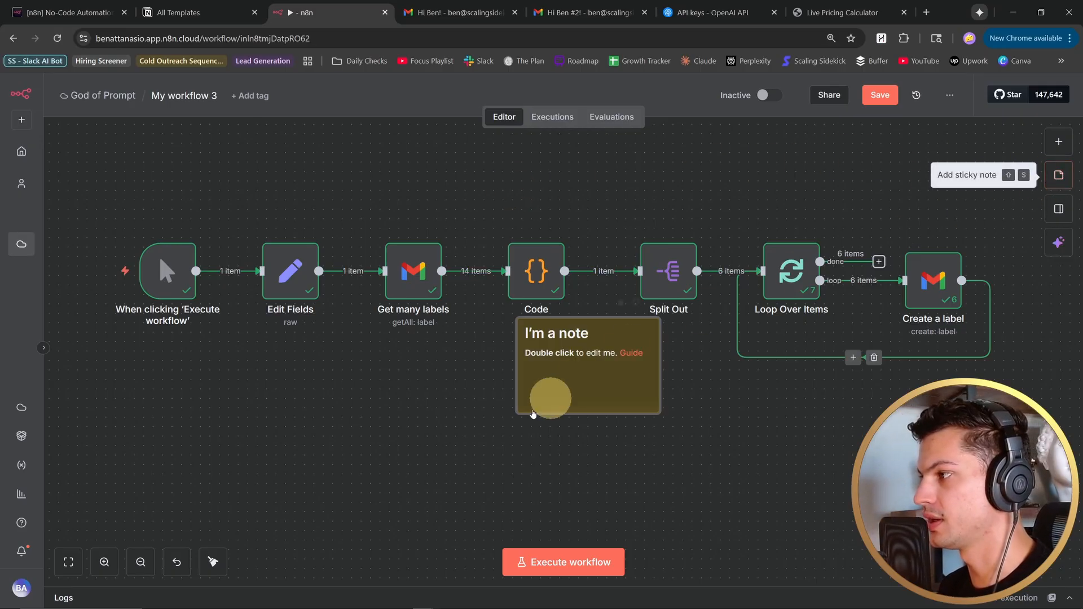
left_click_drag(559, 343, 169, 153)
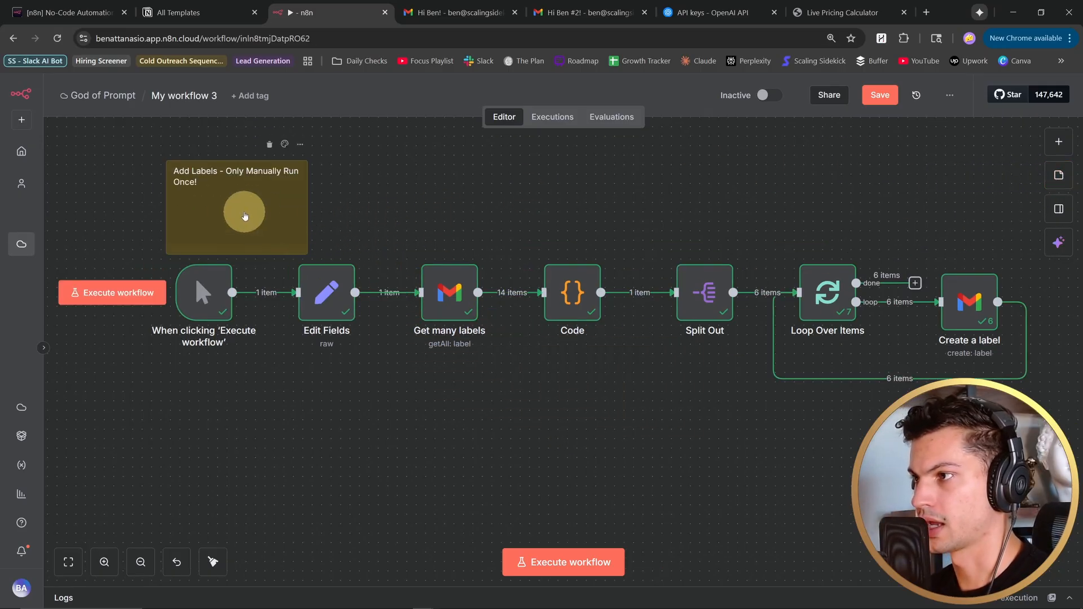
- Shrink the label sticky note's height and position it just above the manual trigger
mouse_move(256, 254)
left_mouse_down()
mouse_move(256, 211)
mouse_move(259, 249)
left_mouse_up()
left_click_drag(169, 226, 143, 166)
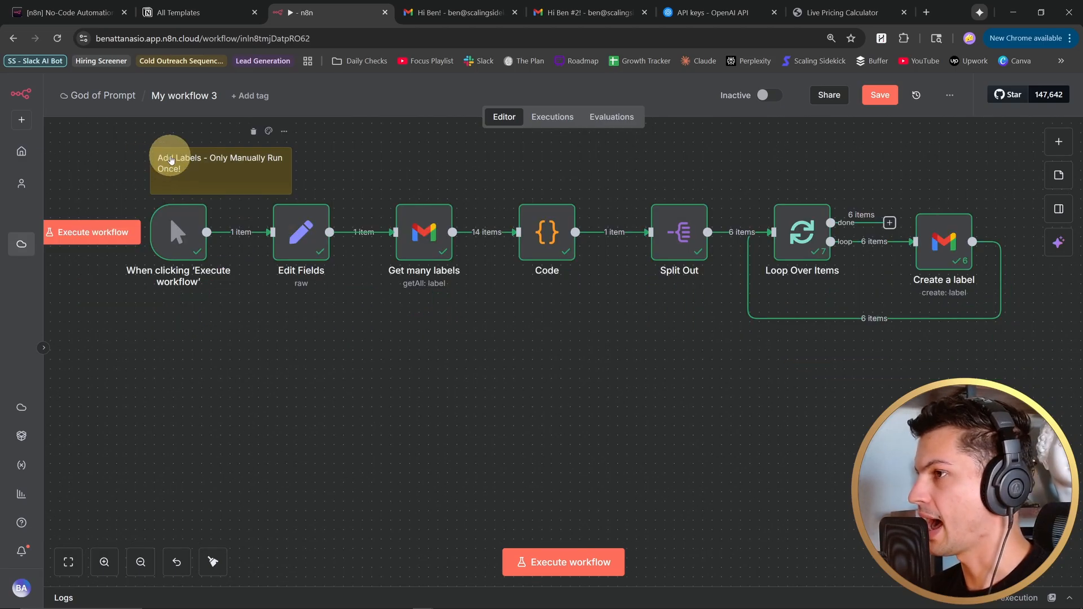
mouse_move(508, 441)
left_mouse_down()
mouse_move(493, 406)
mouse_move(497, 424)
left_mouse_up()
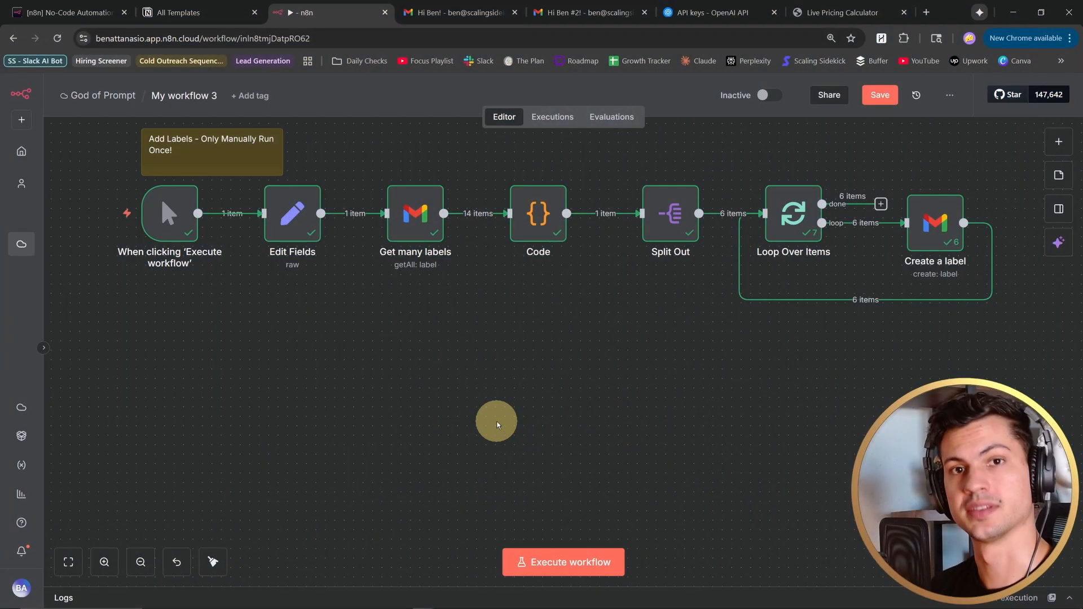
- Add a Gmail On message received trigger below the label branch, polling every minute with Simplify off
left_click_drag(600, 387, 591, 407)
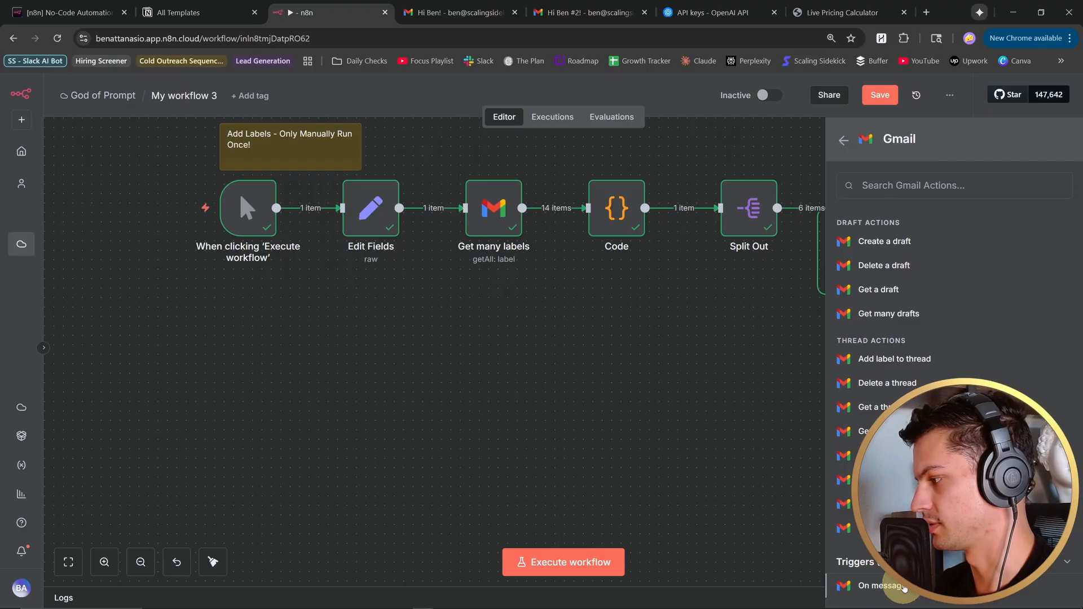
left_click(903, 586)
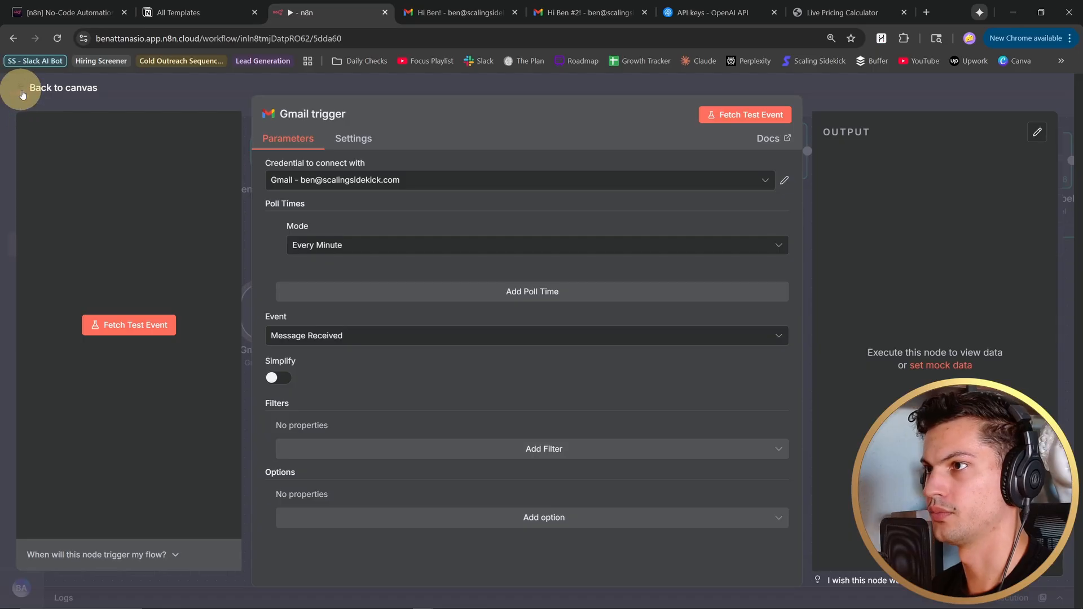
left_click(24, 88)
- Add a Gmail Get a message node after the Gmail trigger
left_click(341, 312)
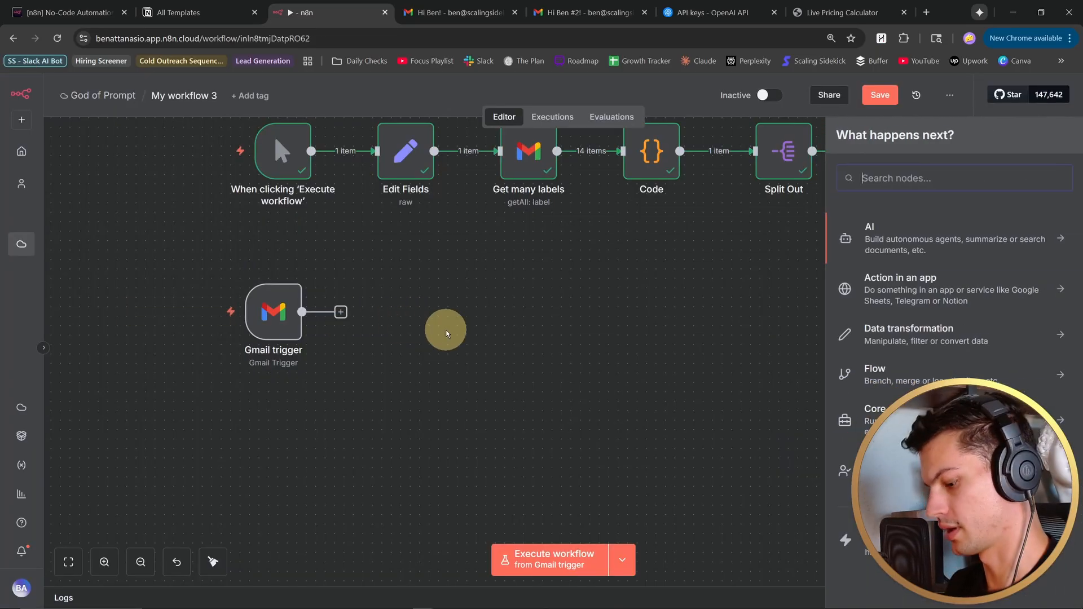
type("gmail")
left_click(959, 226)
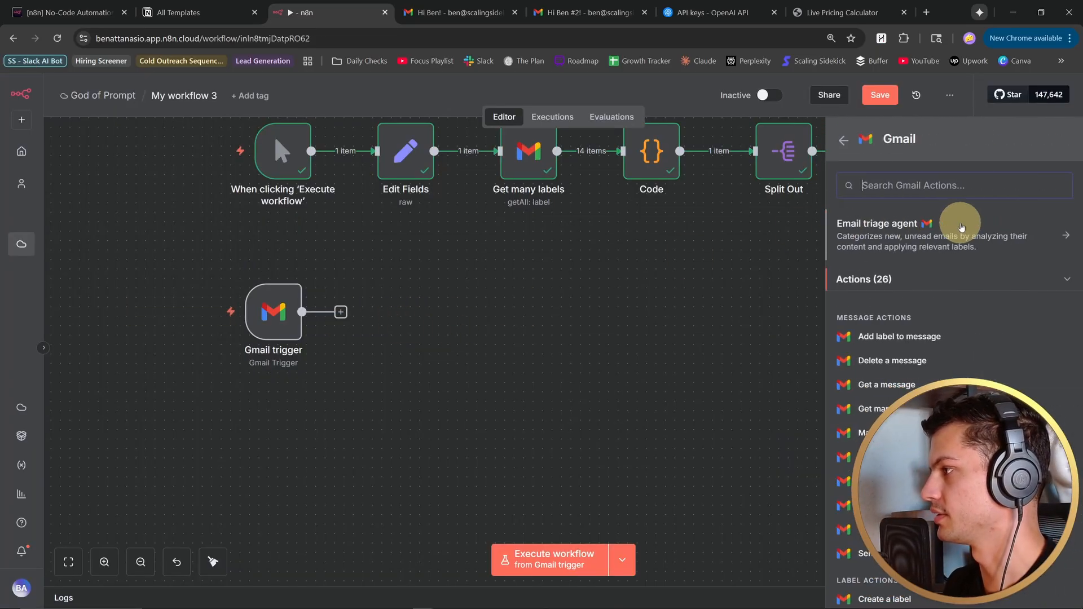
type("get")
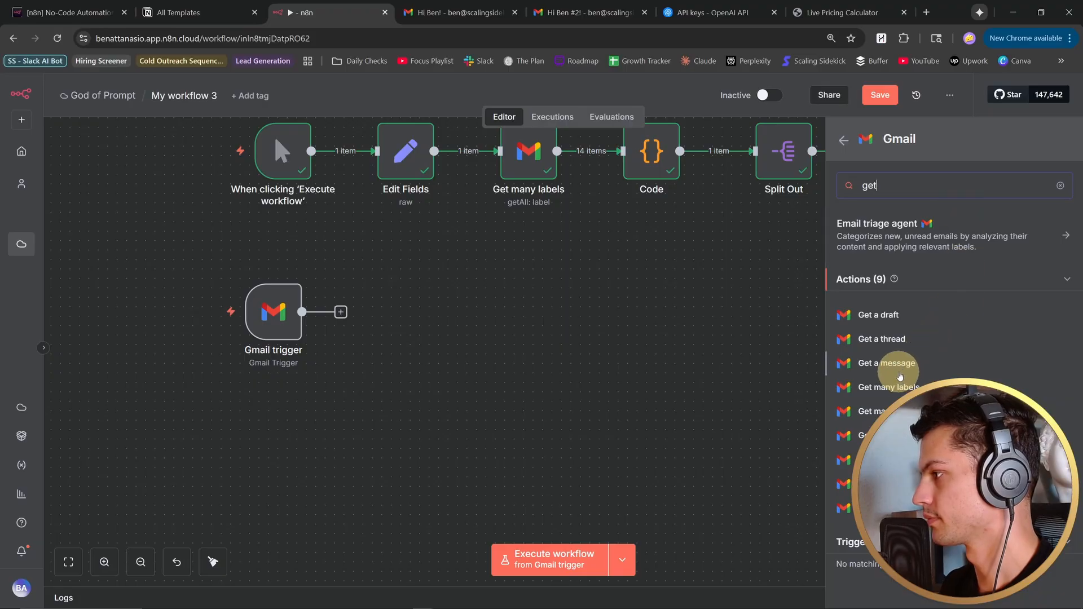
left_click(900, 364)
- Choose the company Gmail credential for Get a message, set its Message ID to {{ $json.id }}, and save the workflow
left_click(497, 221)
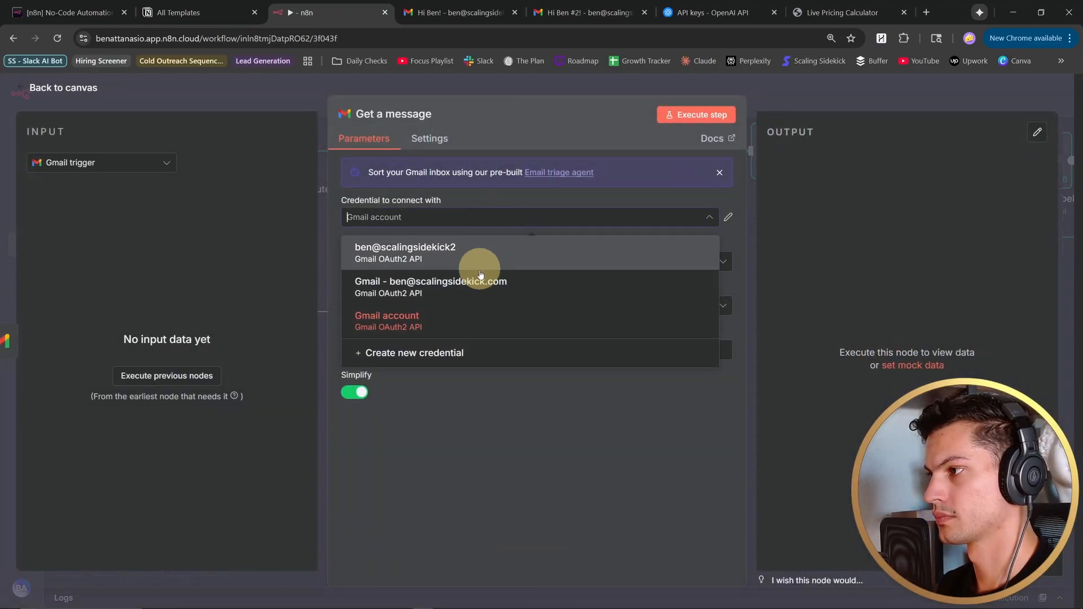
left_click(473, 281)
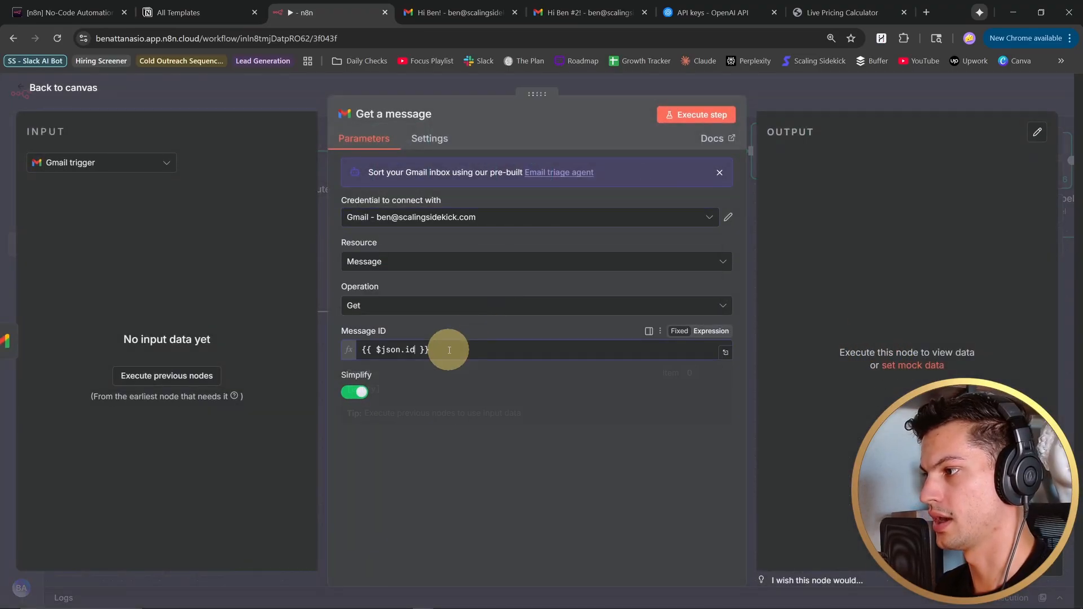
left_click(536, 474)
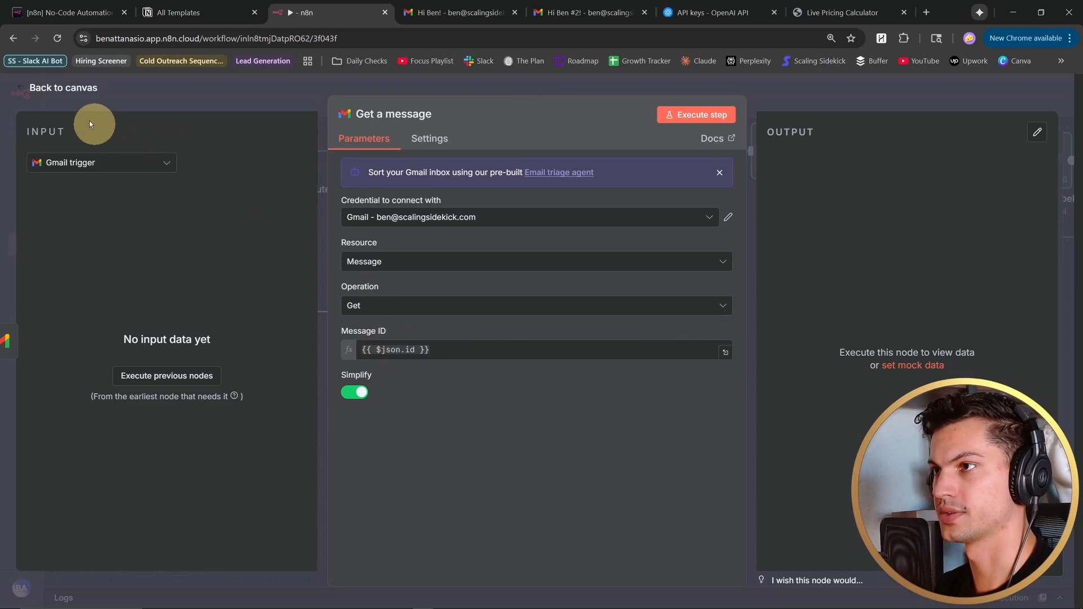
left_click(24, 88)
left_click(397, 316)
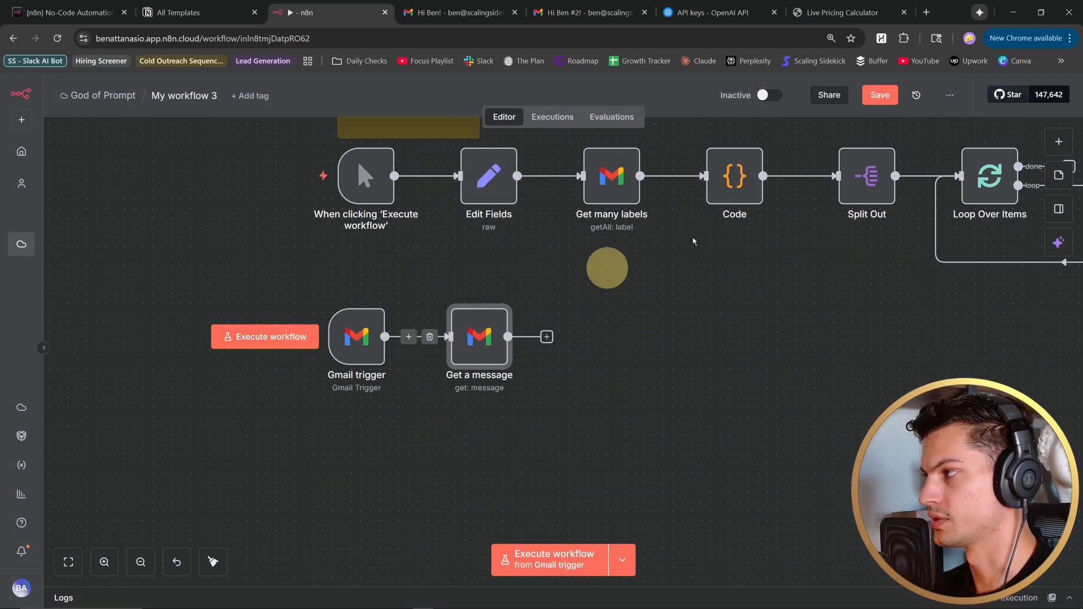
left_click(873, 100)
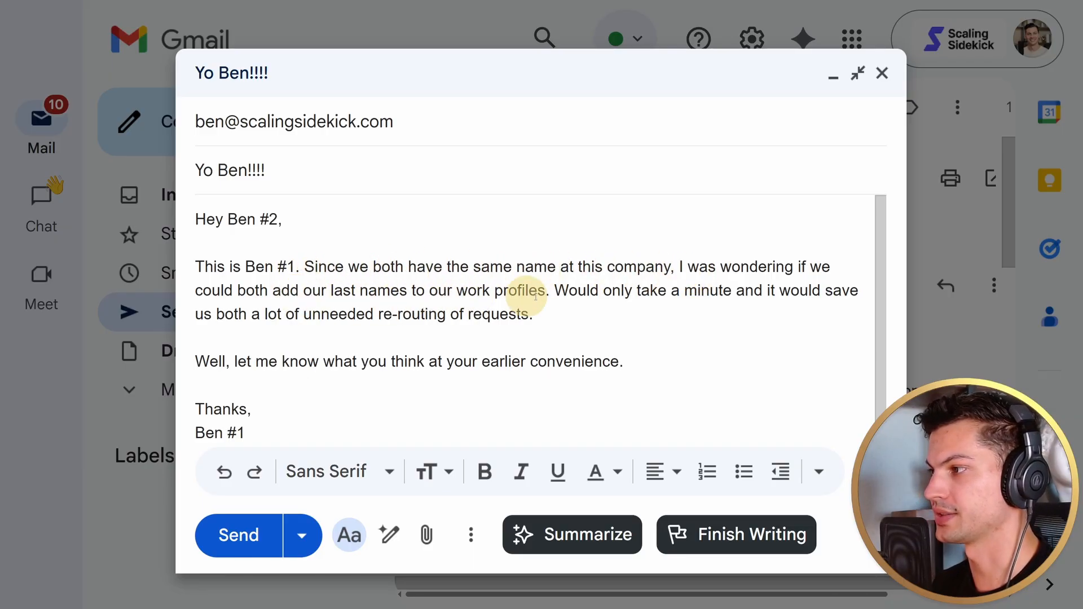
- Send the drafted test email from Gmail and run the n8n workflow from its Gmail trigger
left_click(237, 534)
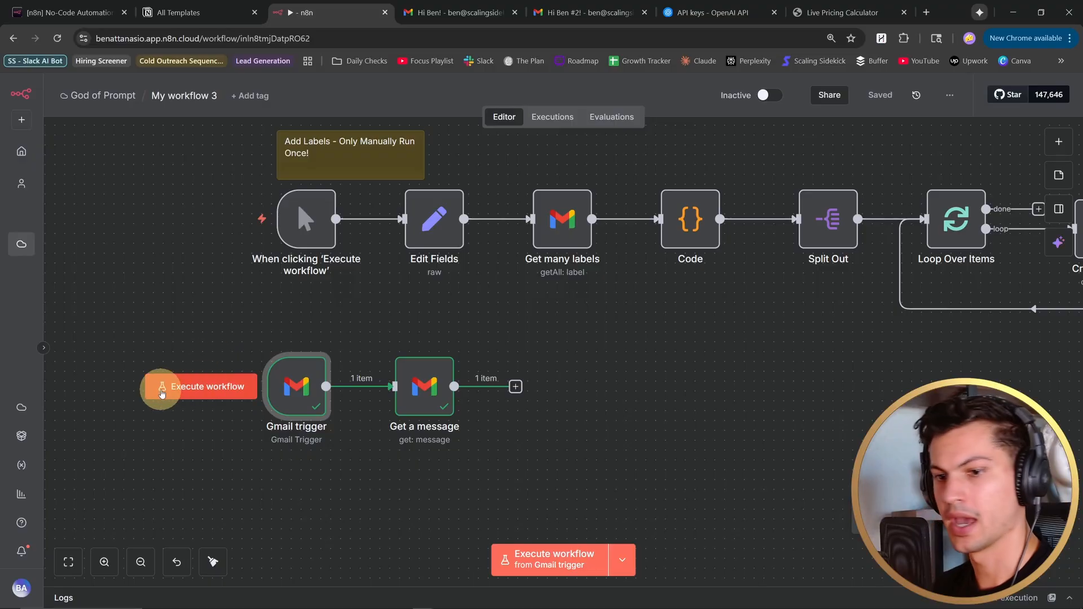
left_click(208, 390)
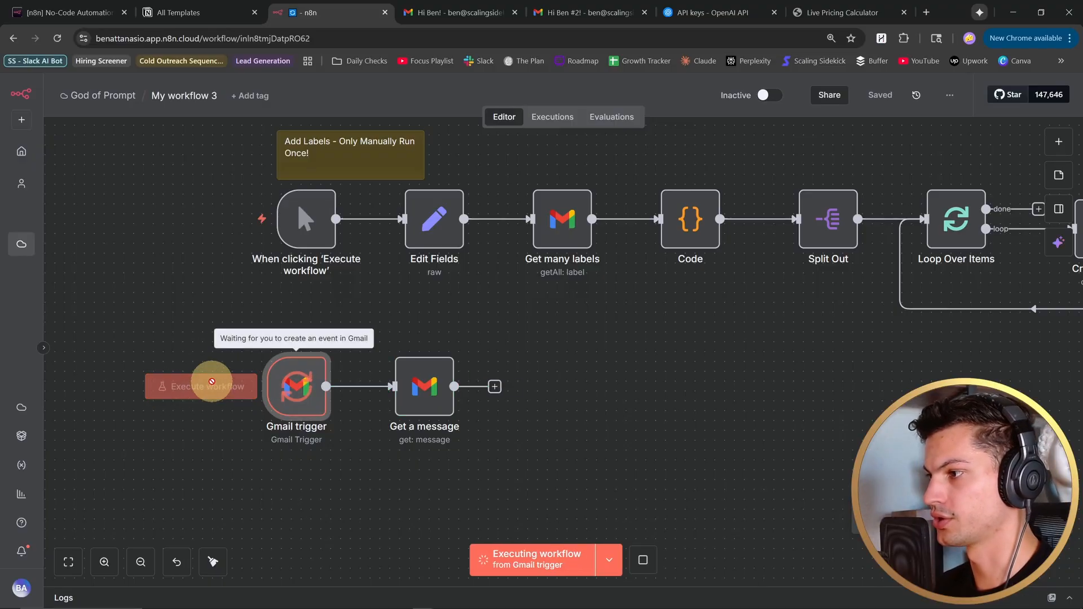
left_click_drag(288, 310, 312, 309)
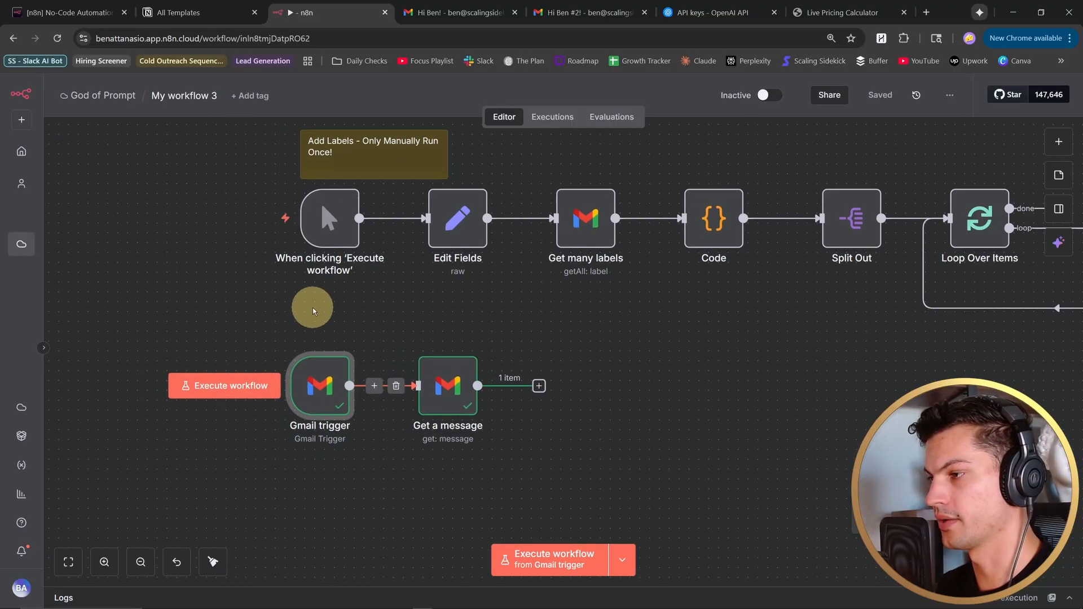
- Examine the email snippet in the Get a message node's output
left_click(451, 378)
double_click(445, 386)
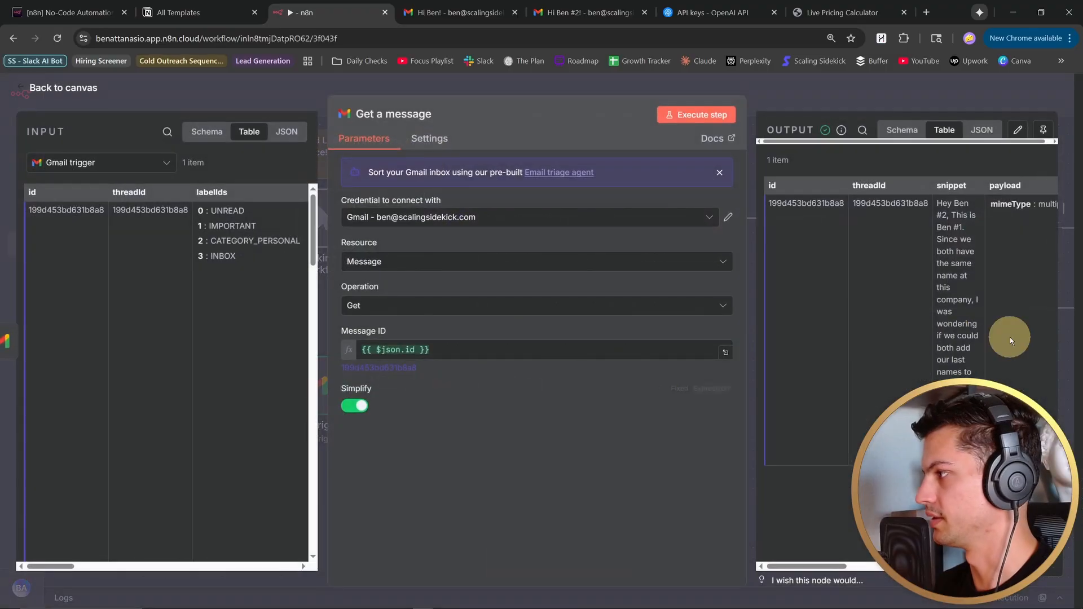
left_click_drag(938, 203, 959, 395)
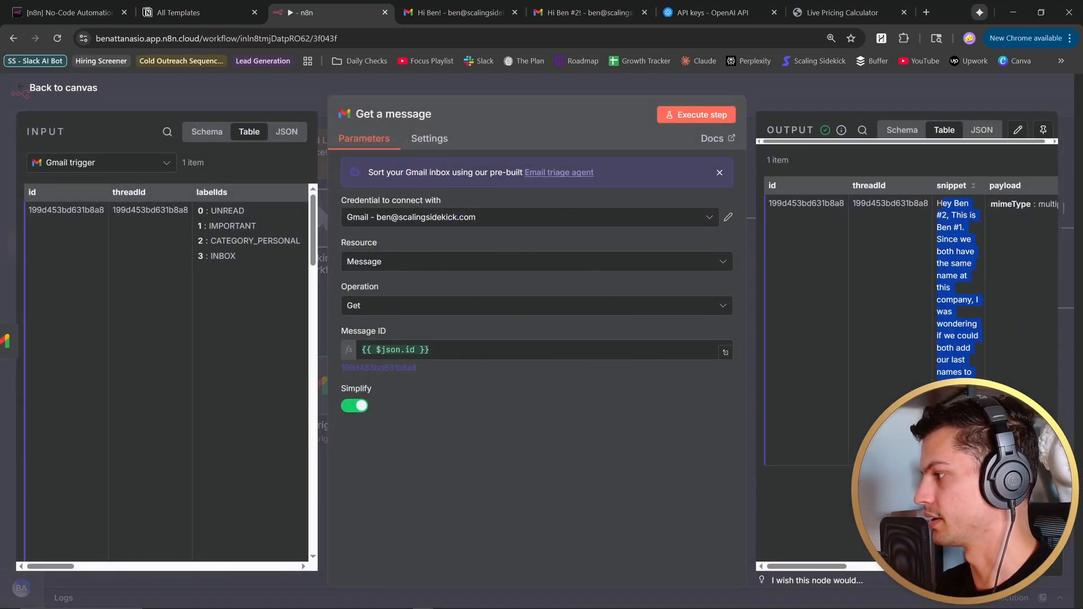
key("Escape")
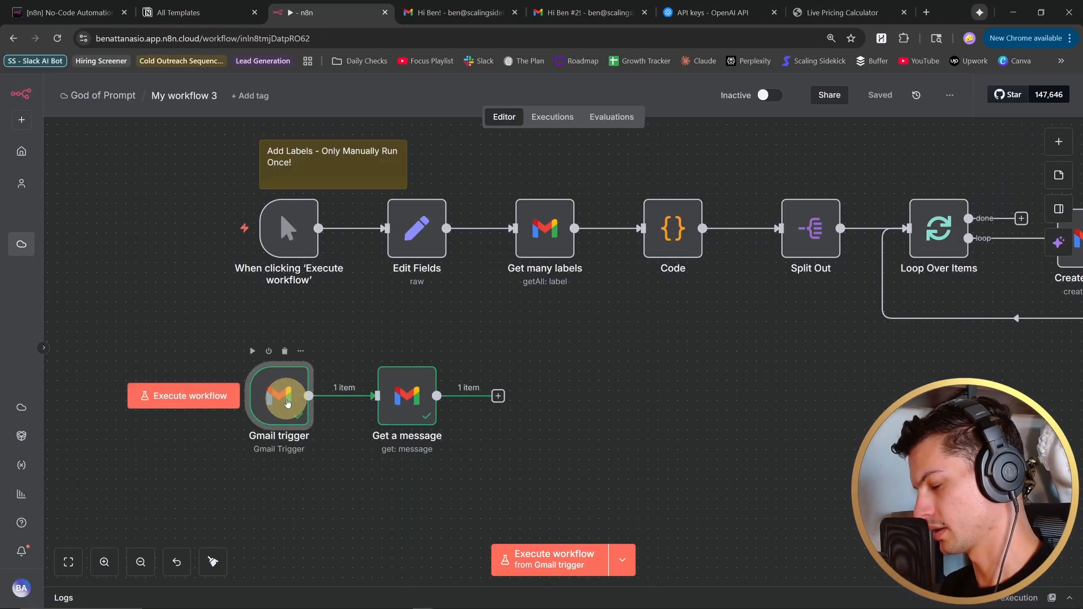
- Pin the output data of the Gmail trigger and Get a message nodes
key("p")
left_click(605, 376)
left_click_drag(609, 373, 597, 369)
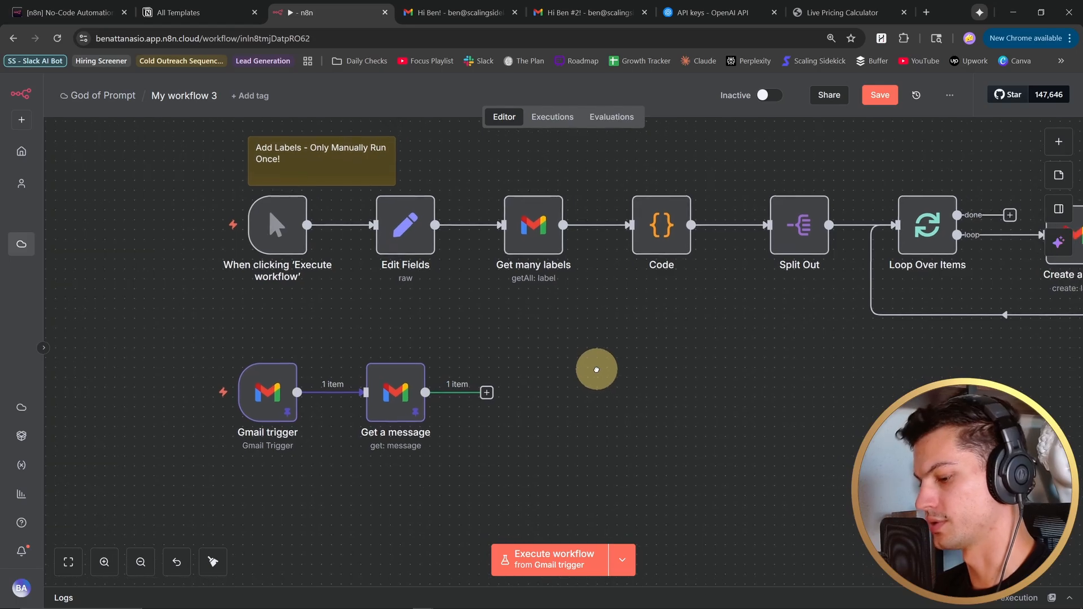
- Add a Basic LLM Chain node after Get a message
left_click(486, 391)
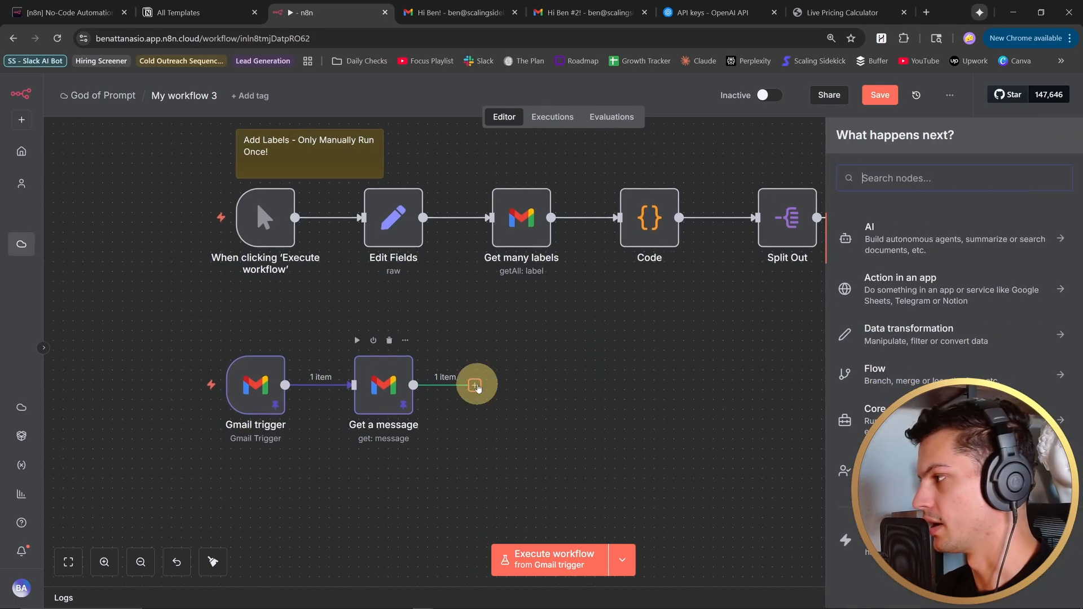
type("chain")
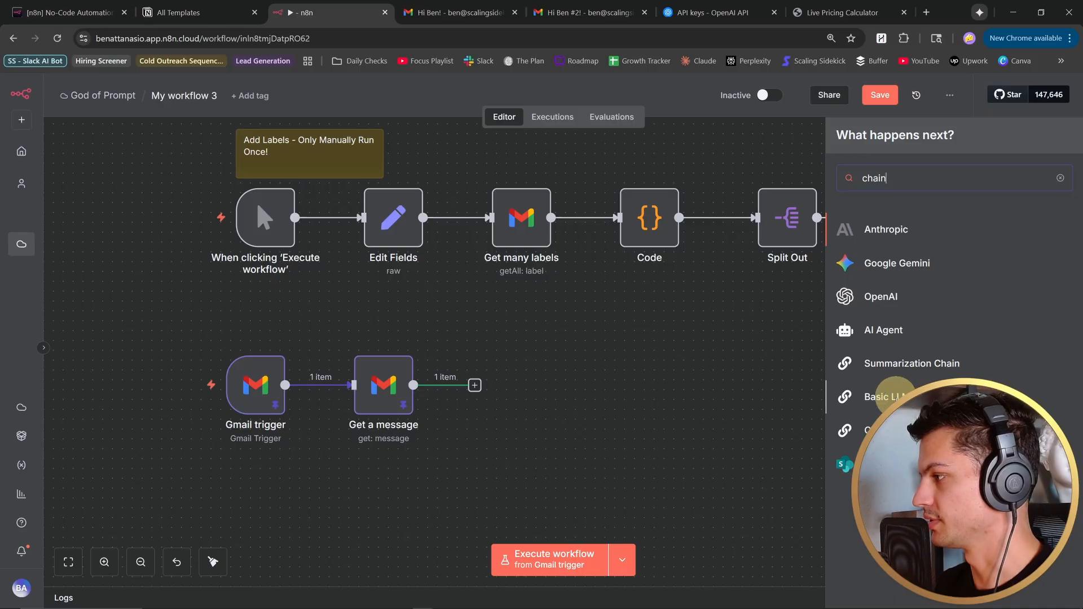
left_click(889, 396)
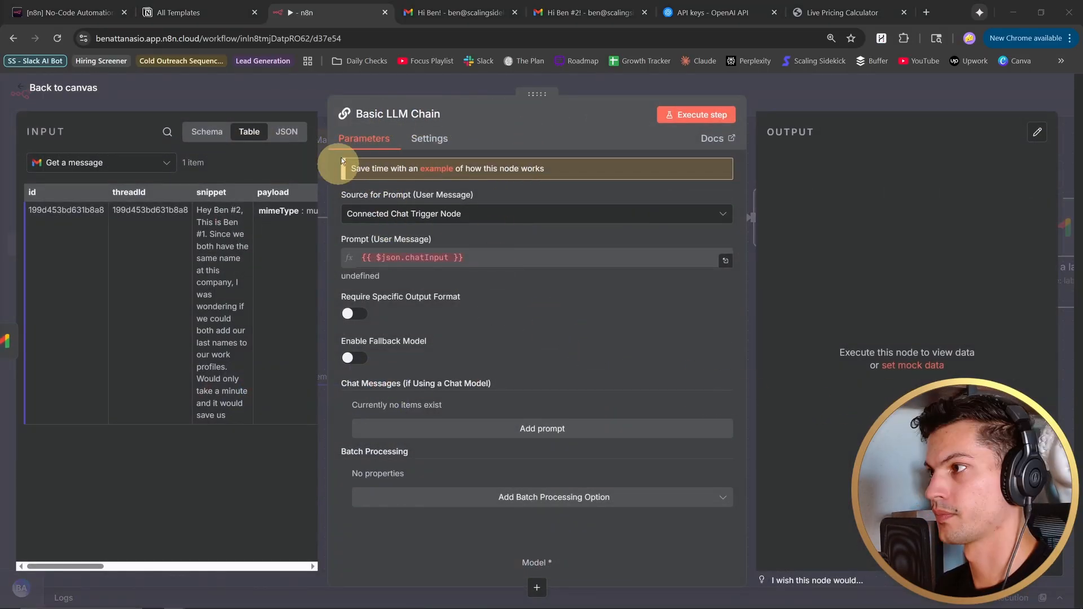
- Rename the chain "Assign labels for message", define its prompt as {{ $('Gmail trigger').item.json.text }}, and require a specific output format
left_click(381, 114)
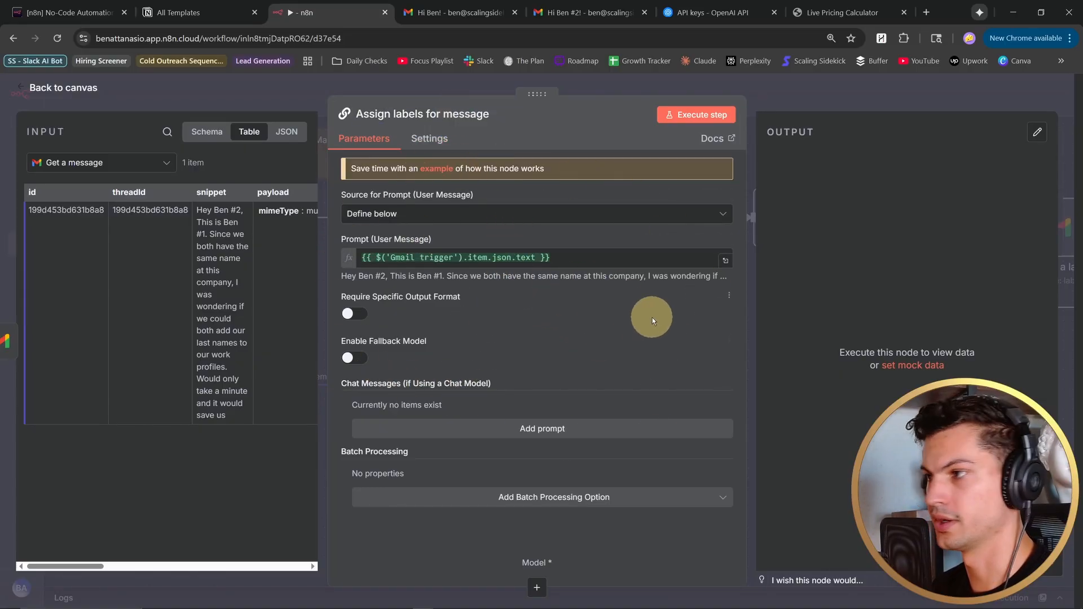
left_click(356, 313)
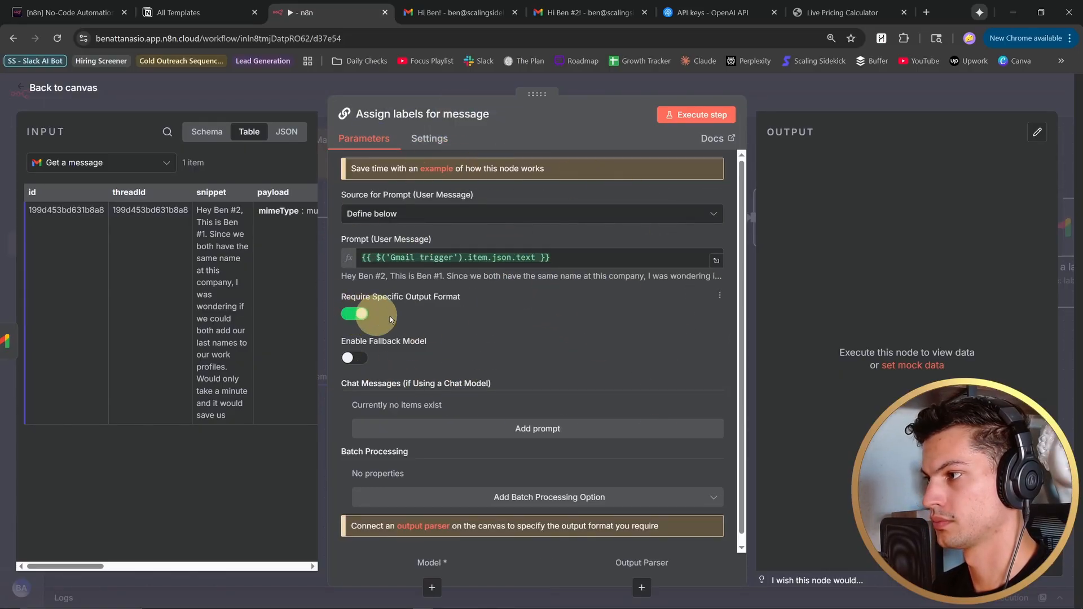
key("Escape")
- Attach an OpenAI Chat Model to the Assign labels for message chain and start a new OpenAI credential for it
scroll(435, 407, "up", 3)
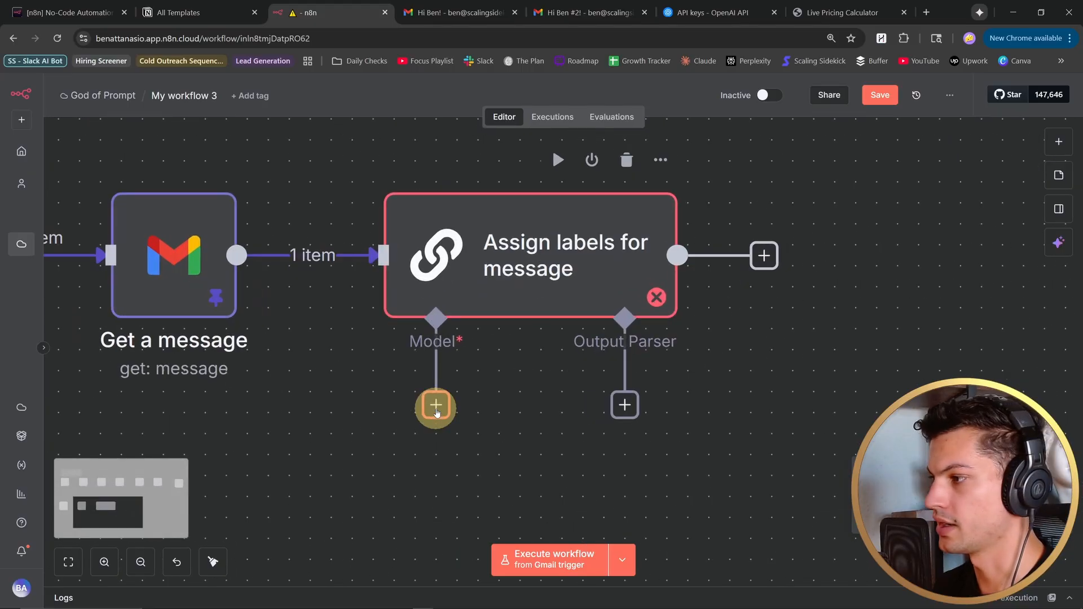
left_click(437, 406)
type("openai")
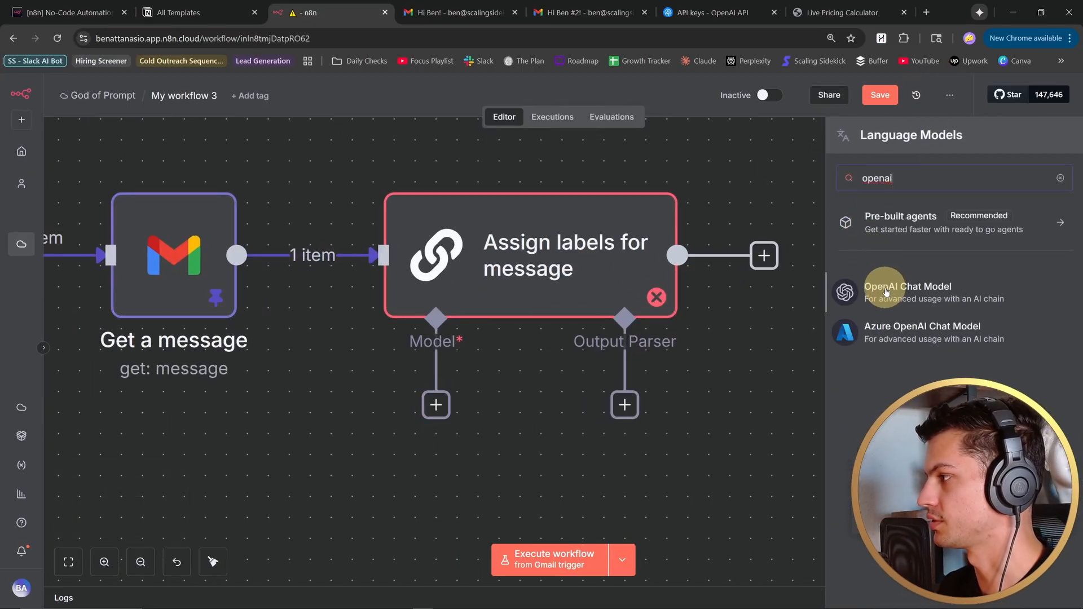
left_click(887, 296)
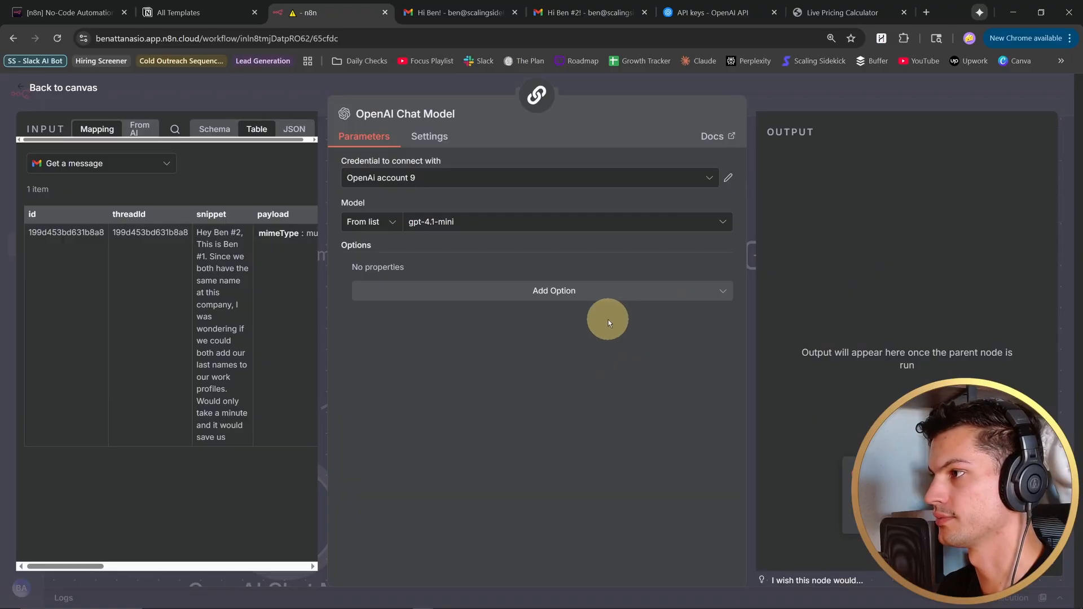
left_click(483, 176)
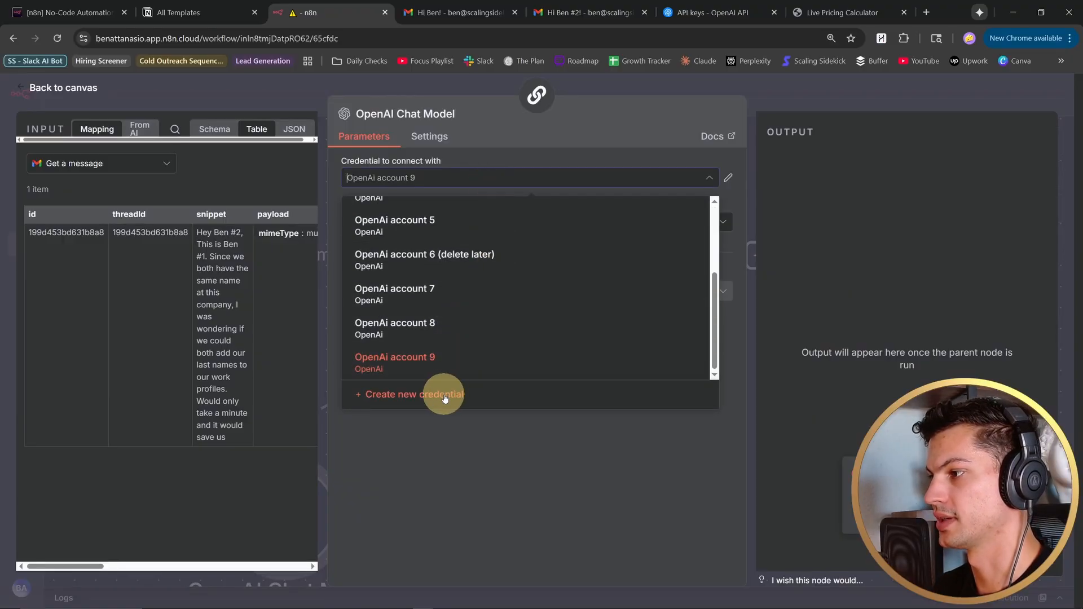
left_click(445, 396)
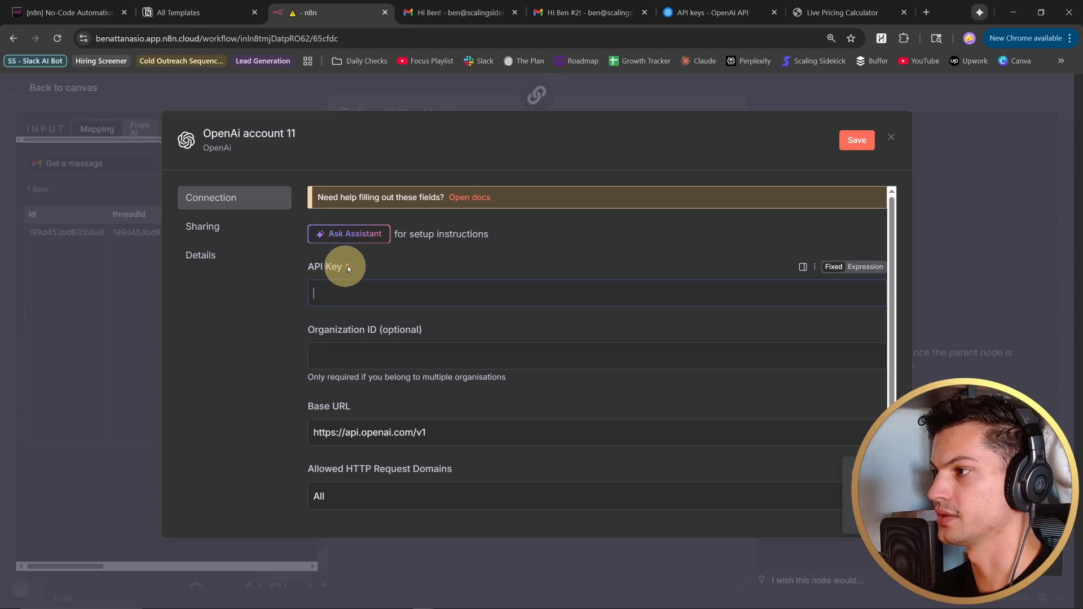
- Switch to the OpenAI API keys page, create a secret key named "n8n flow (delete later)" with all permissions, and copy it
left_click(723, 12)
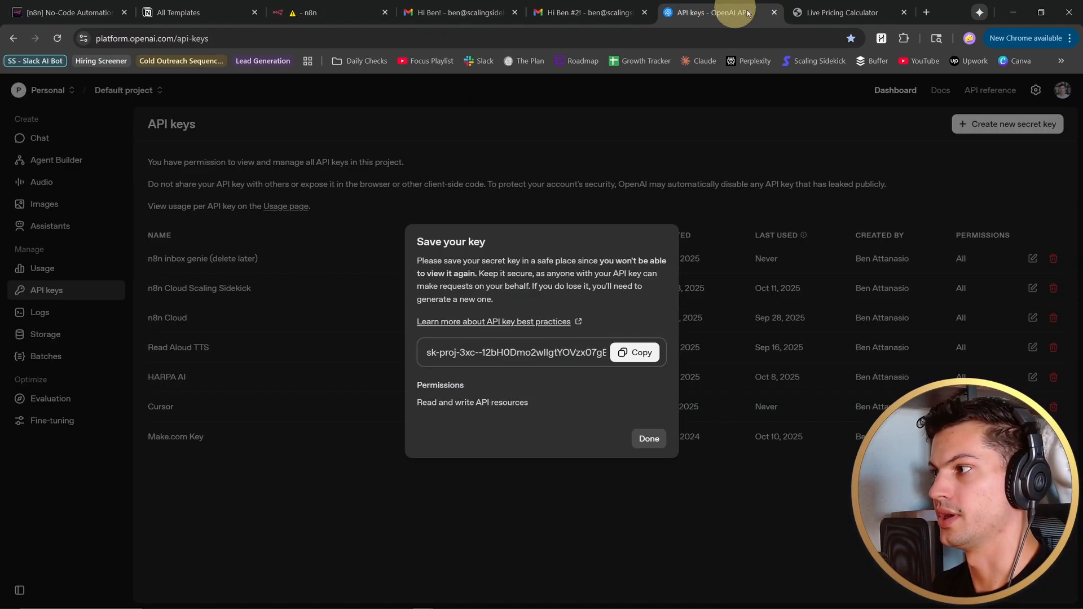
left_click(649, 439)
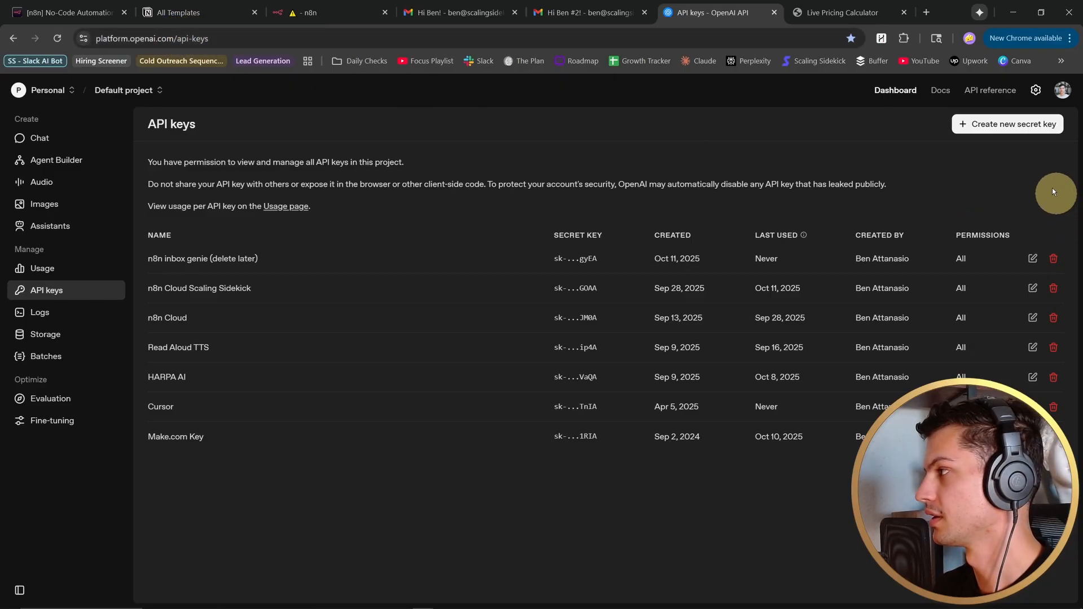
left_click(965, 125)
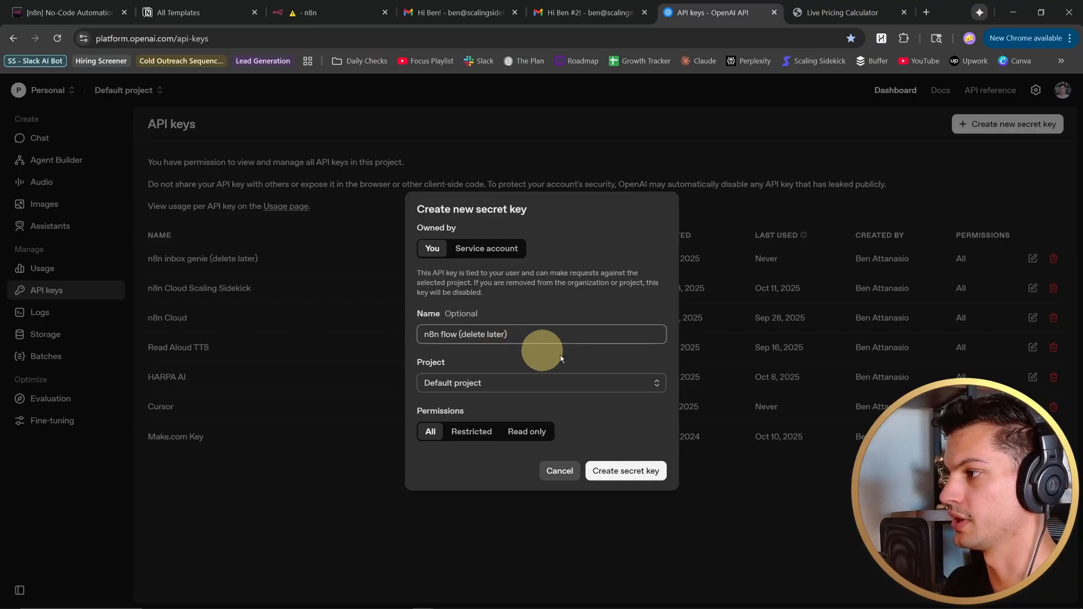
left_click(646, 473)
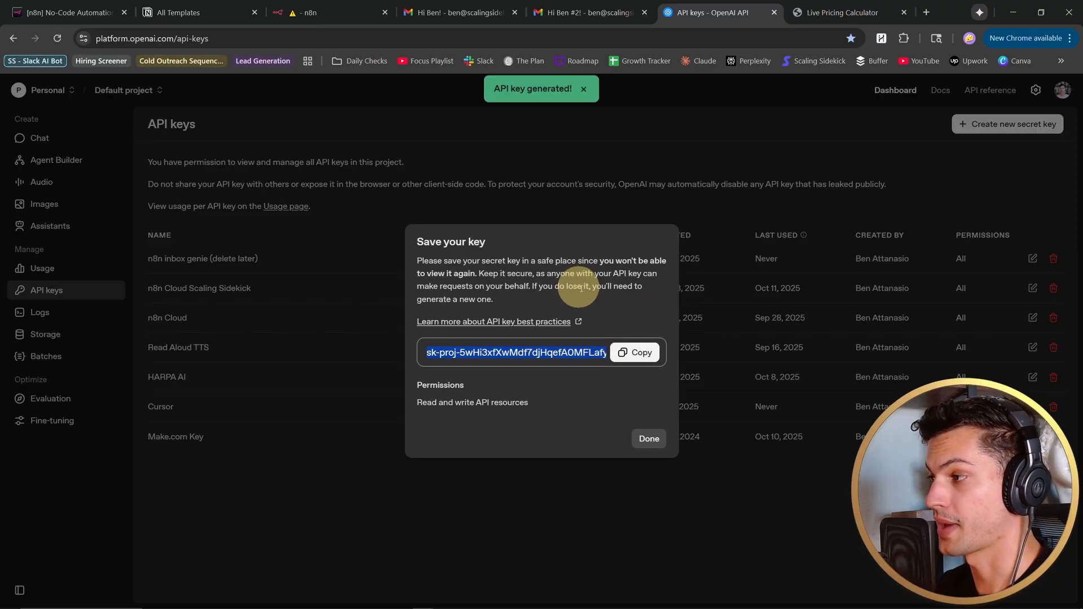
left_click(635, 352)
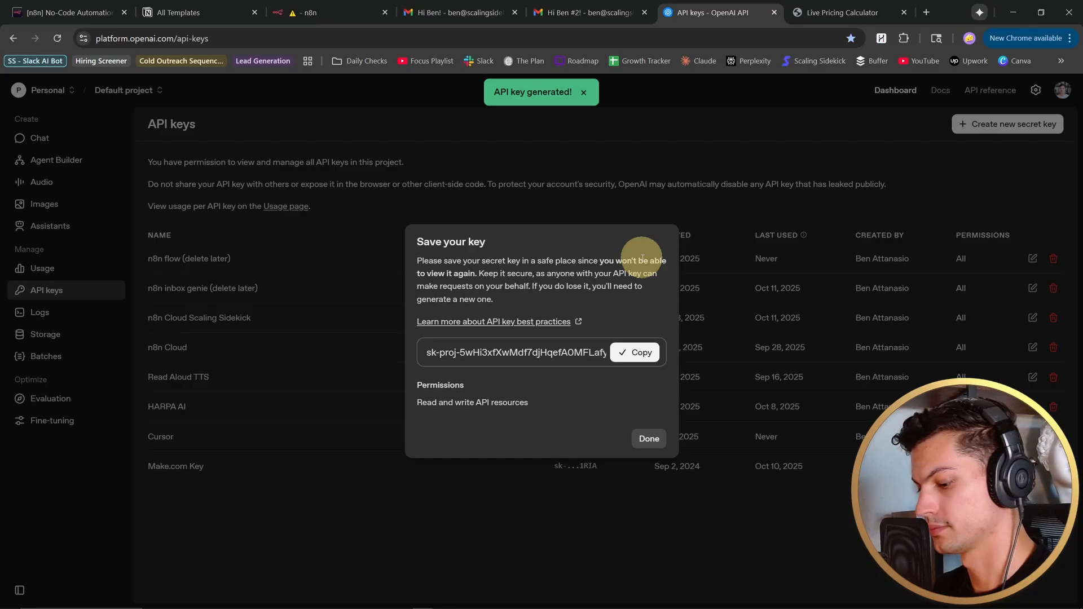
- Switch back to n8n and paste the API key into the new OpenAI credential's API Key field
key("ctrl+3")
left_click(510, 292)
key("ctrl+v")
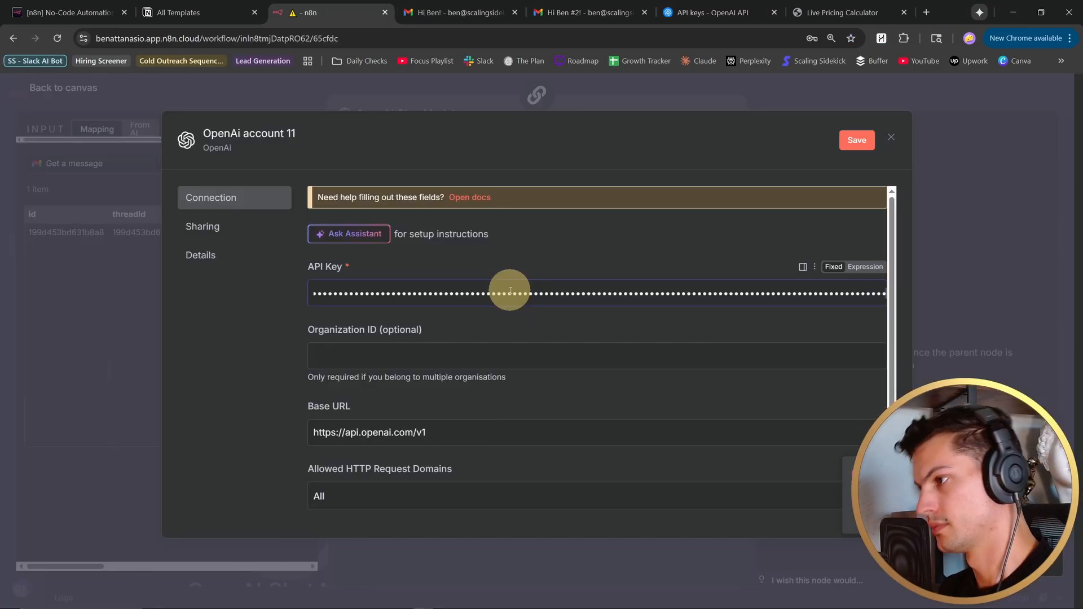
- Save the new OpenAI credential, close it, and return to the workflow canvas
left_click(855, 140)
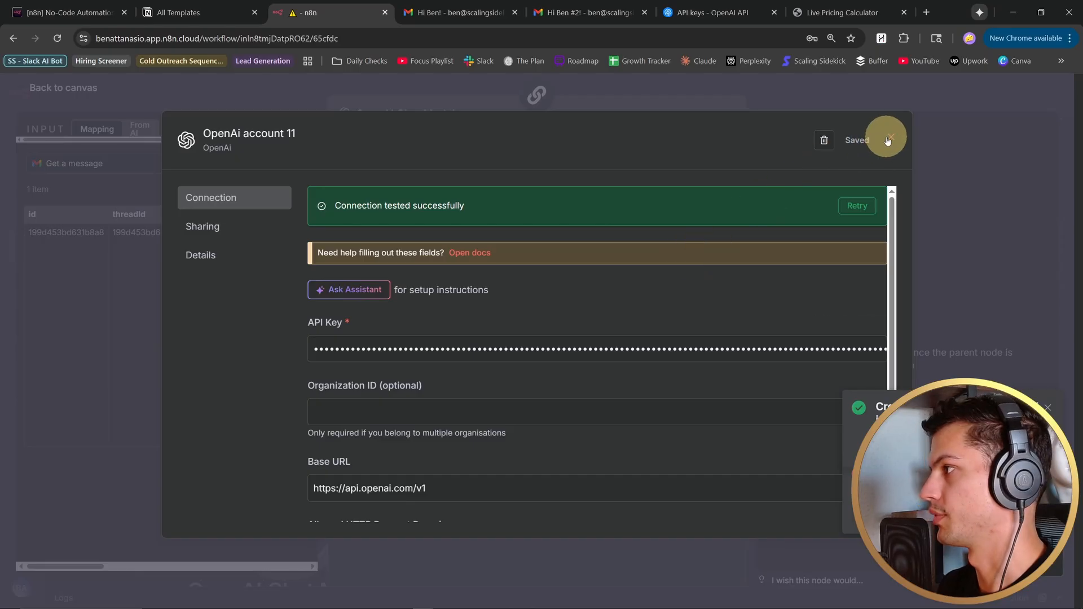
left_click(890, 139)
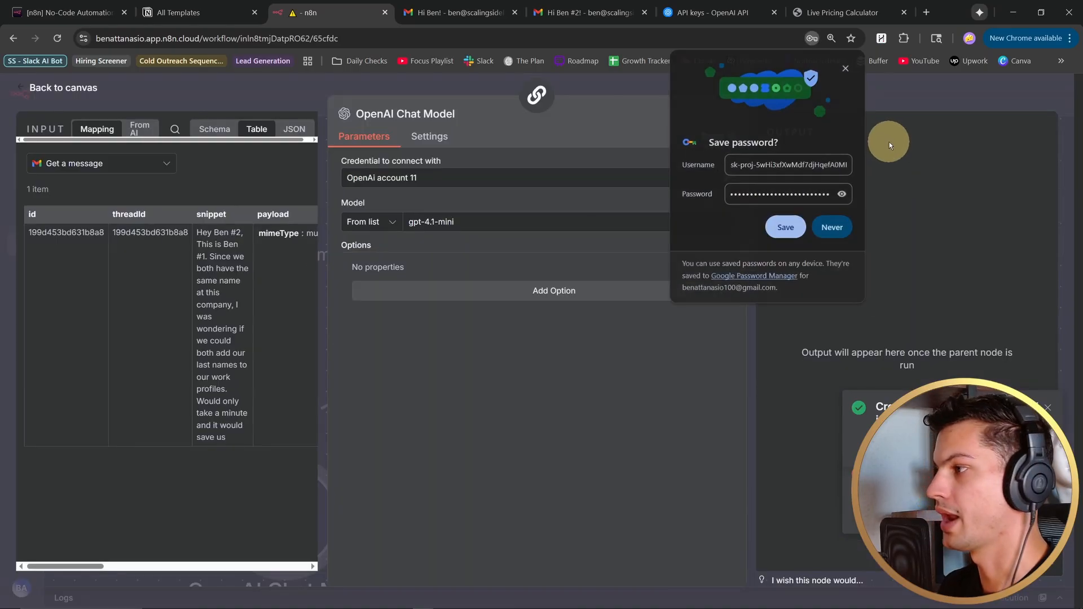
left_click(23, 87)
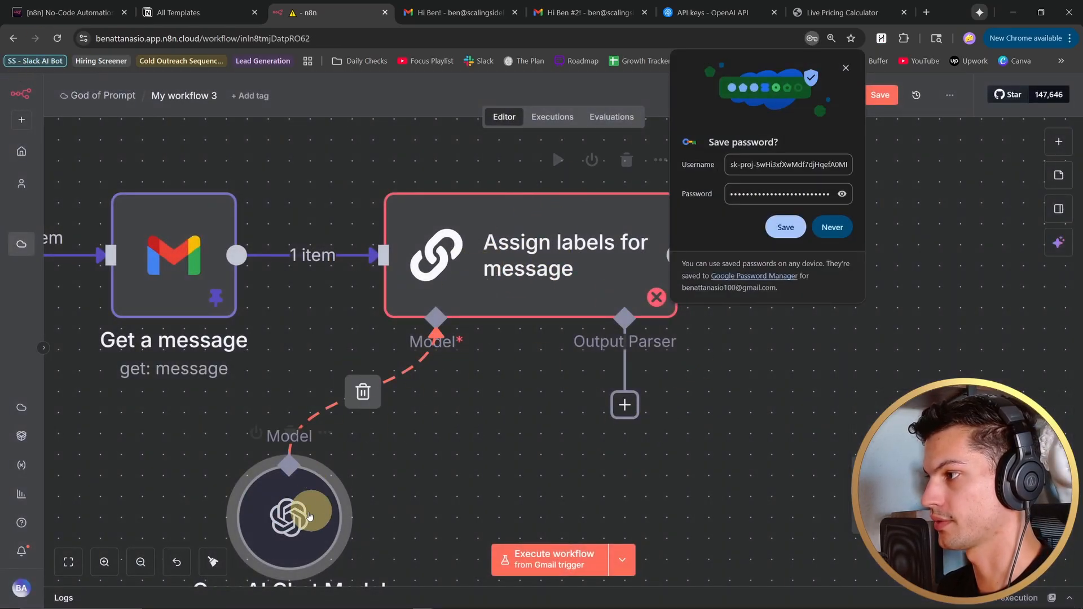
- Set the OpenAI Chat Model node's model to gpt-5-mini and return to the canvas
double_click(350, 443)
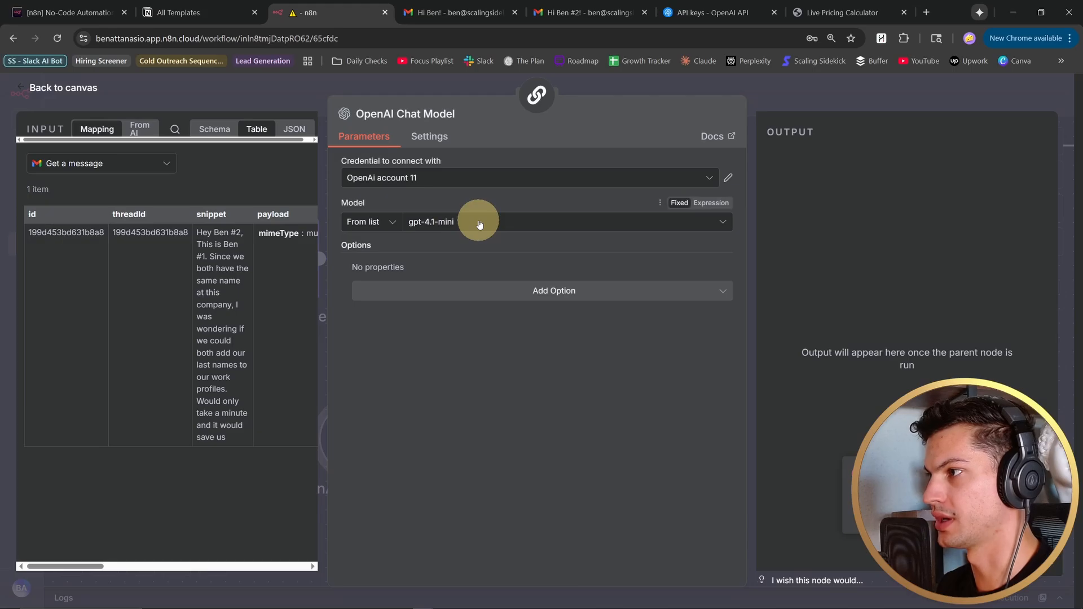
left_click(479, 224)
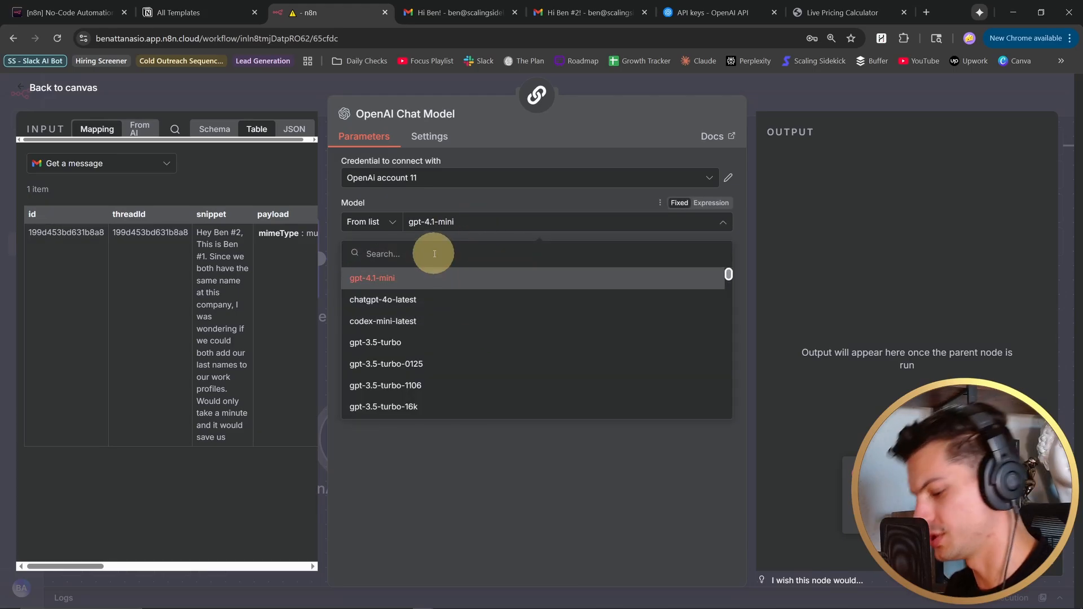
type("5")
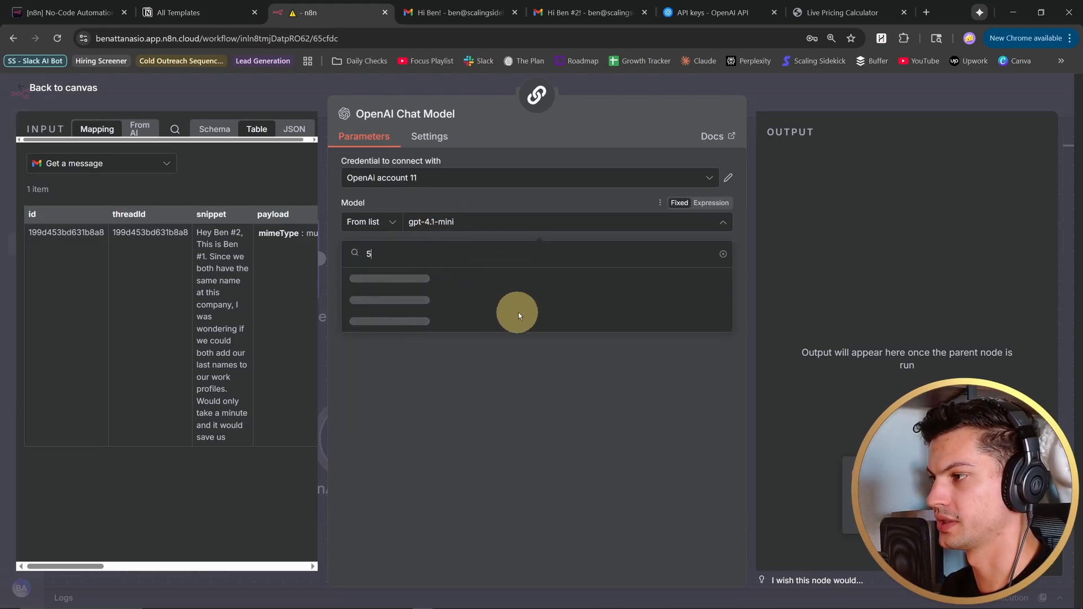
scroll(446, 327, "down", 5)
left_click(452, 343)
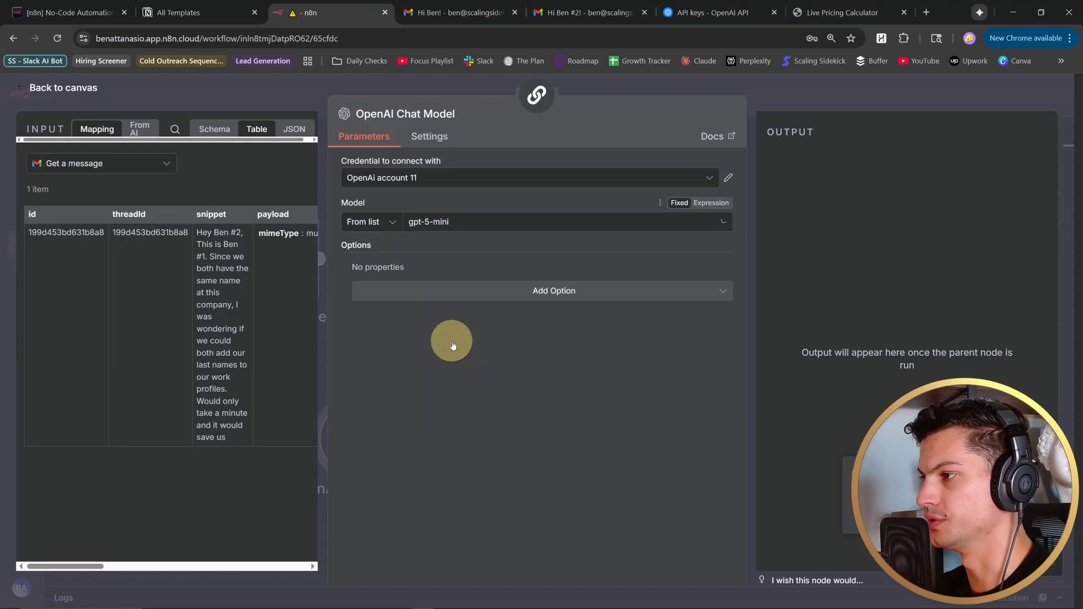
left_click(33, 87)
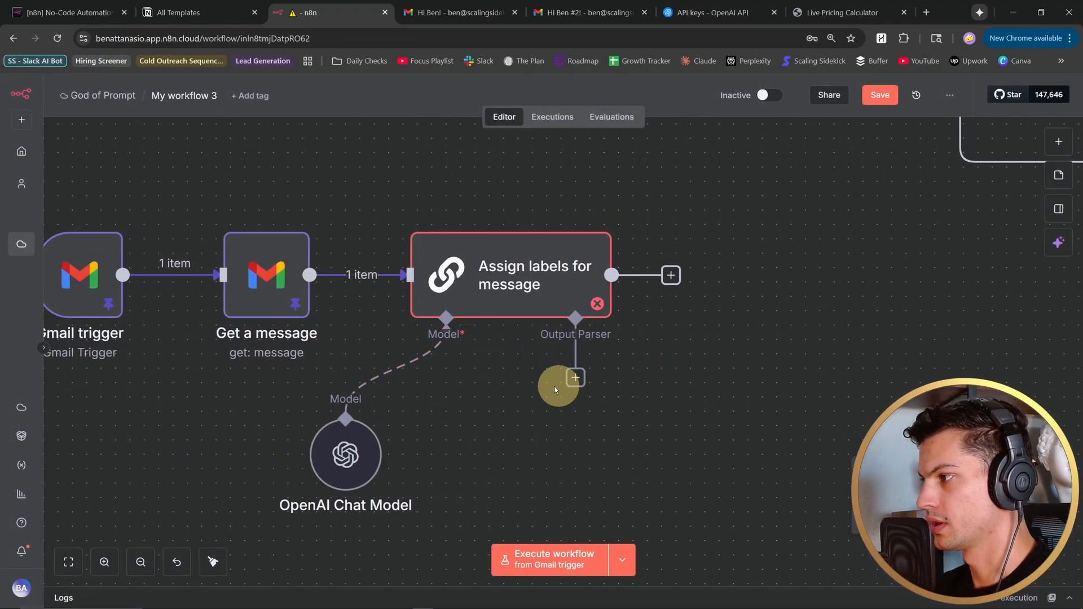
- Attach a Structured Output Parser to the chain, set its schema type to Define using JSON Schema, and paste the labels array schema
left_click(576, 377)
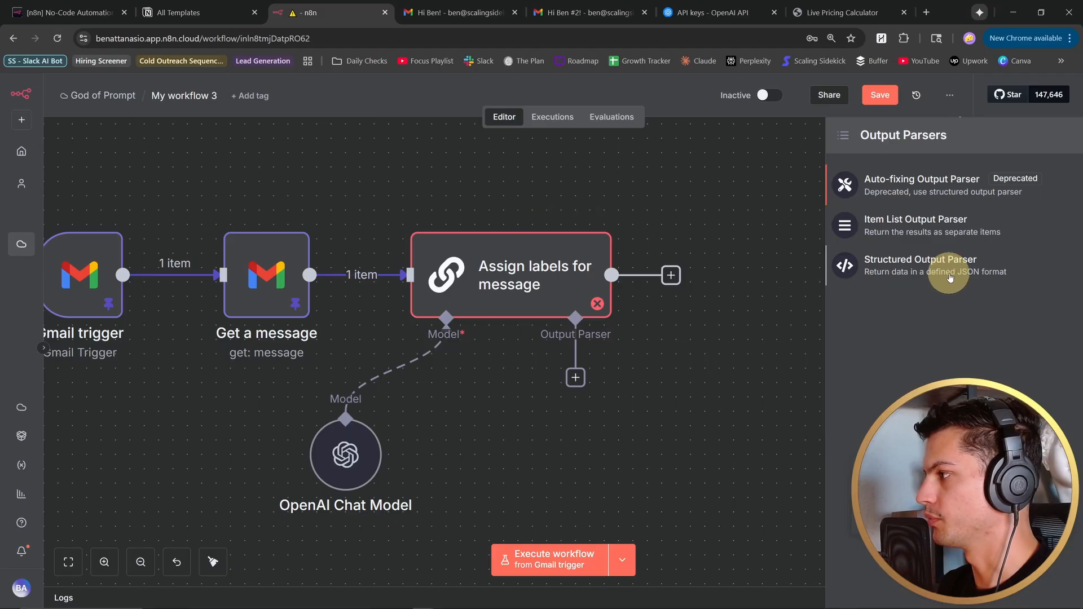
left_click(950, 277)
left_click(570, 182)
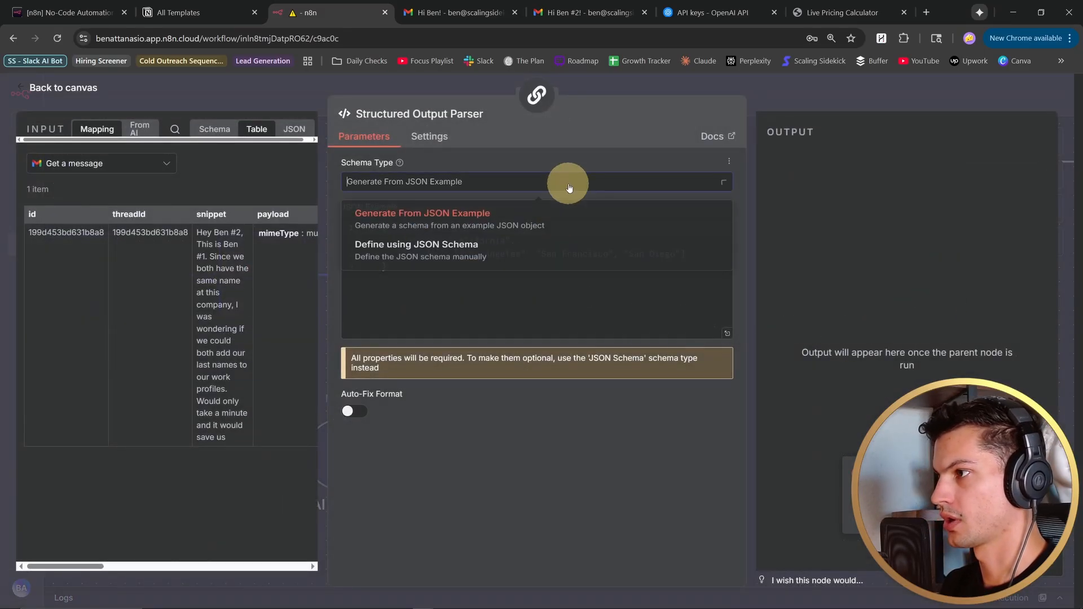
left_click(496, 250)
left_click(534, 308)
key("ctrl+a")
key("ctrl+v")
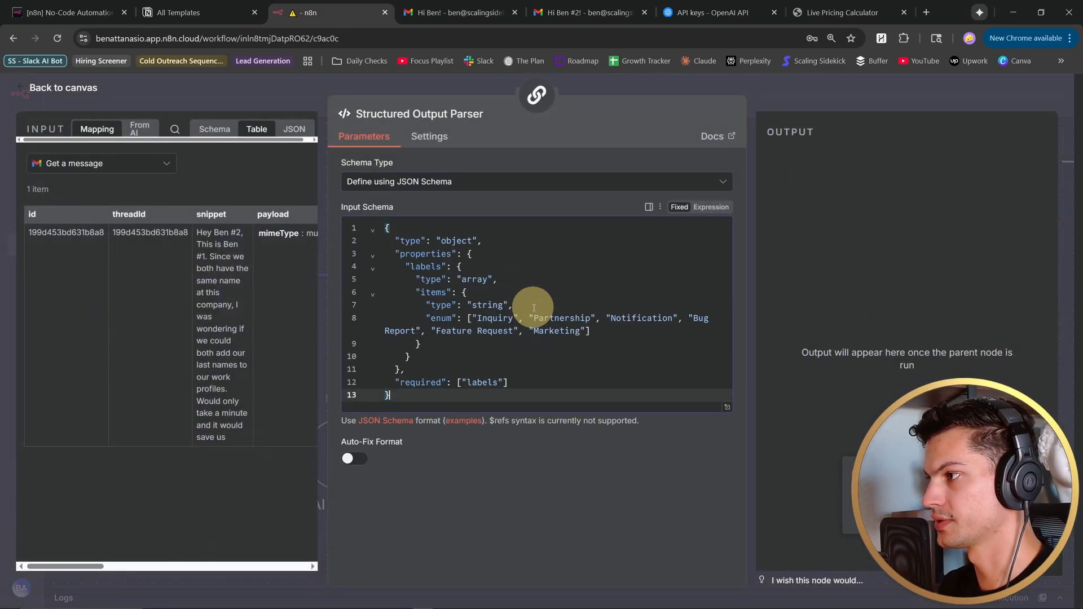
- Review the parser's input schema and its allowed label values in the enlarged editor, and close it
left_click(725, 409)
left_click_drag(154, 328, 5, 141)
left_click(341, 500)
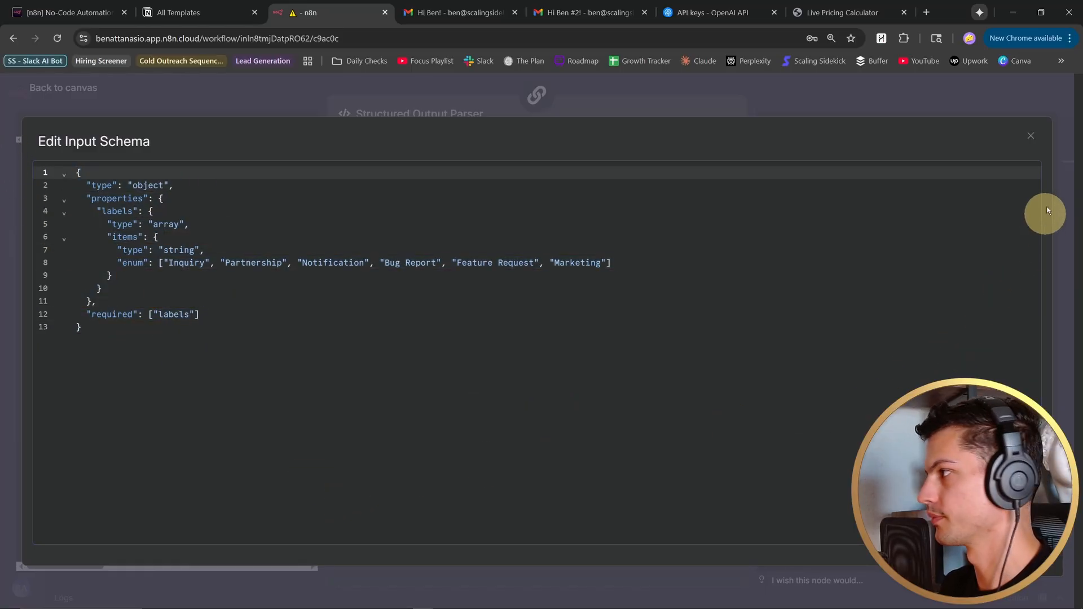
left_click(1031, 136)
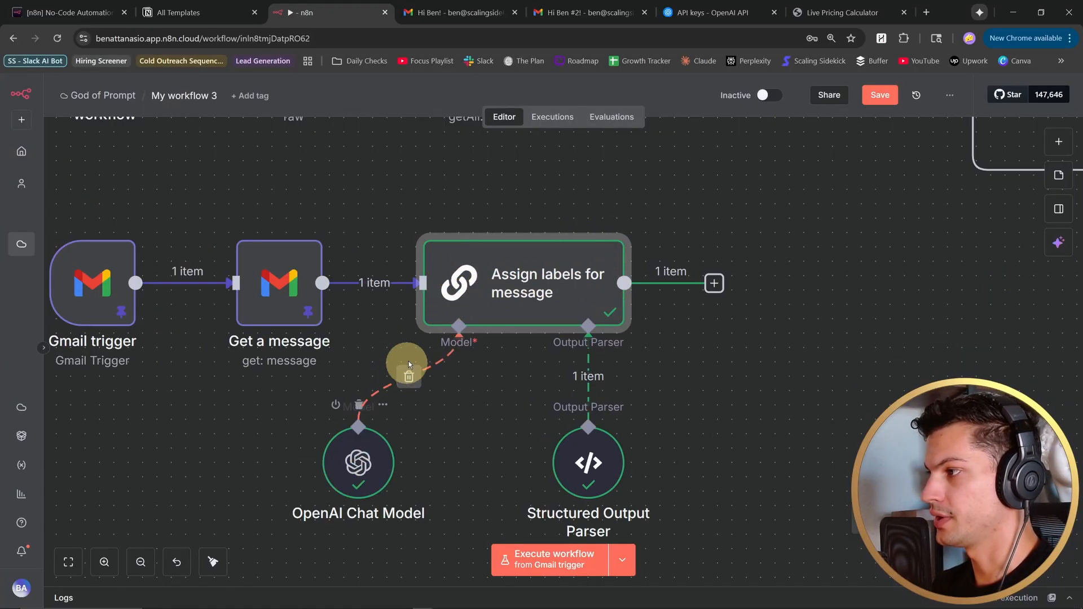
- Examine the label output of the Assign labels for message chain and compare it with the original email in Gmail
double_click(564, 291)
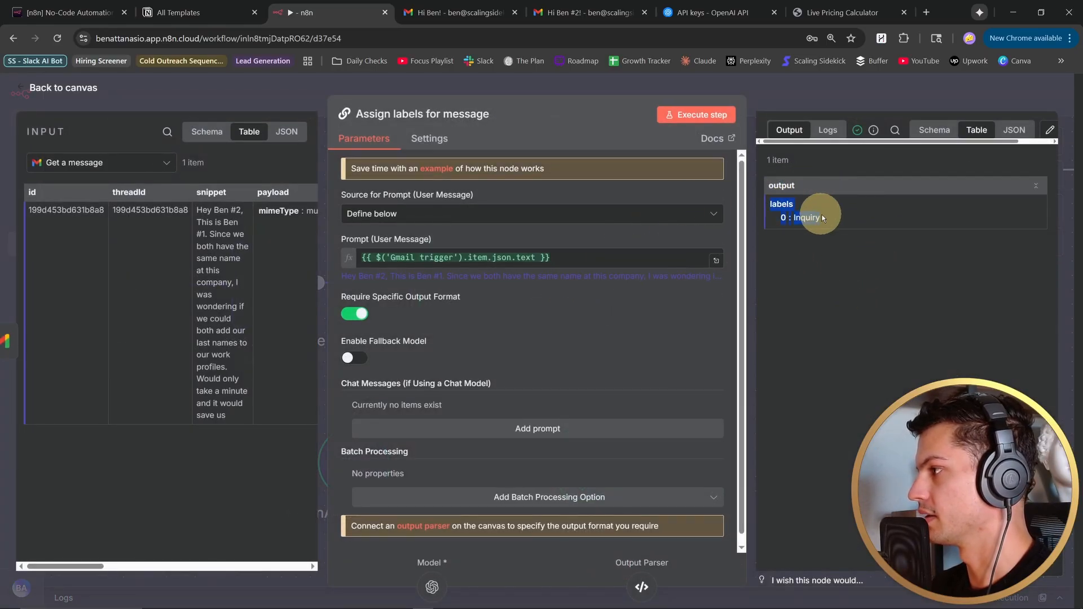
left_click_drag(825, 219, 792, 220)
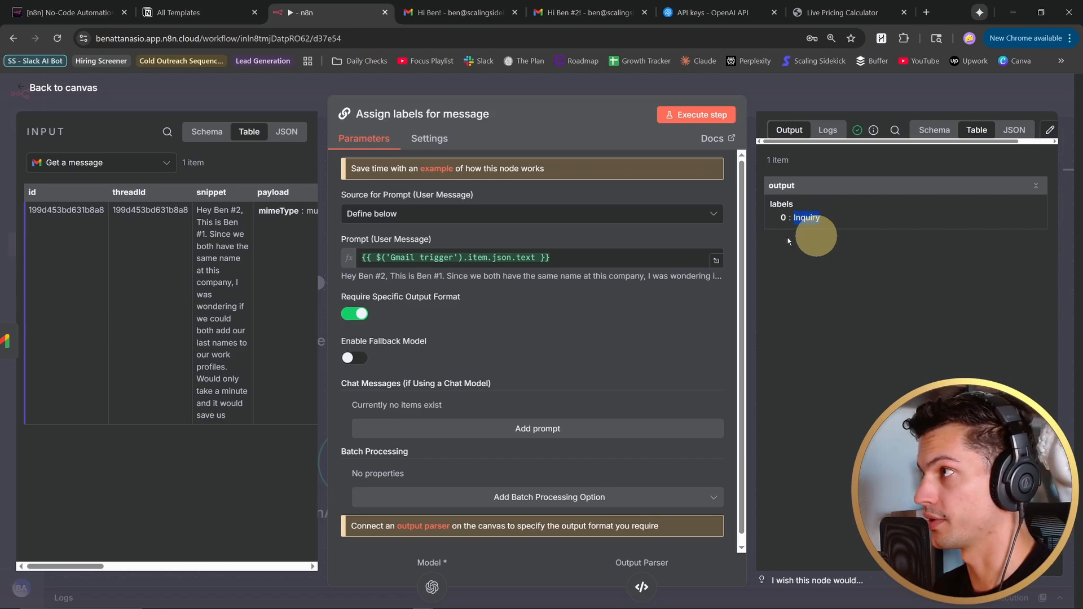
left_click(454, 12)
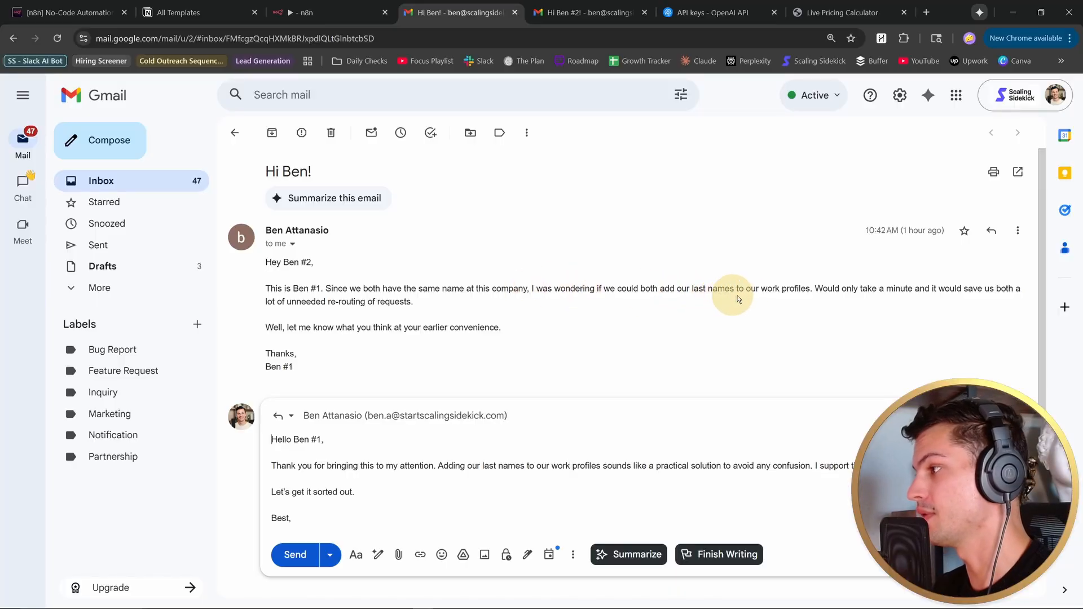
left_click(316, 12)
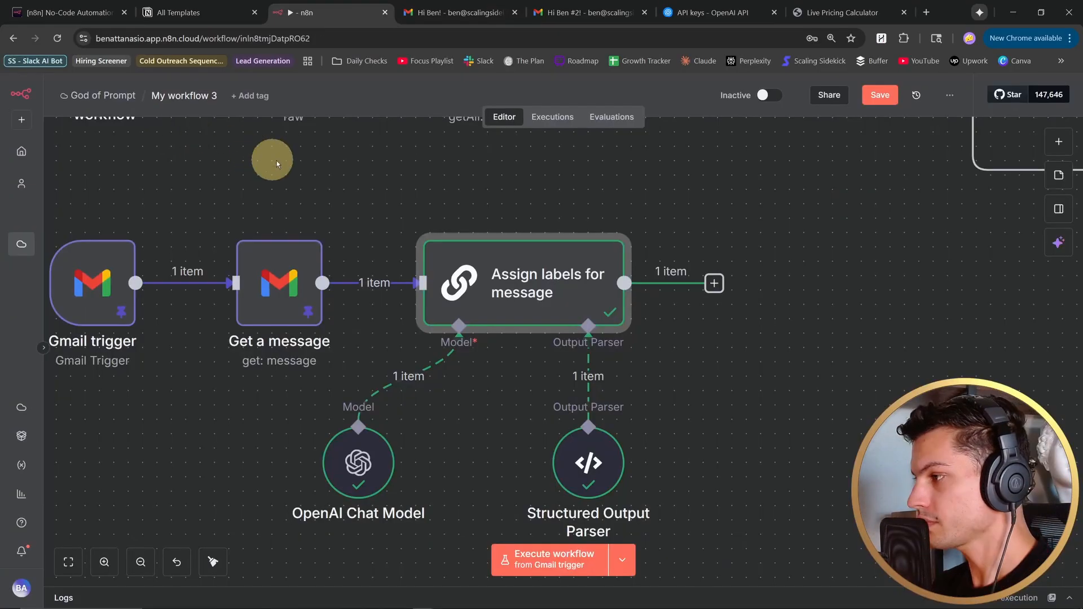
- Place the Set label values node closer to the Assign labels for message chain and open its settings
left_click_drag(700, 223, 598, 209)
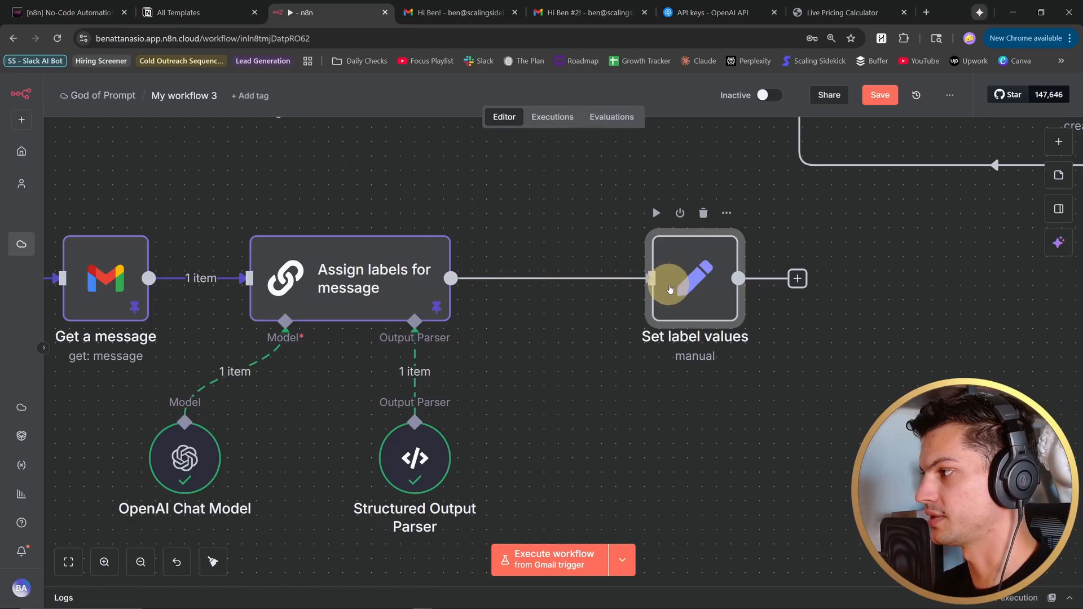
left_click_drag(670, 289, 626, 288)
double_click(626, 286)
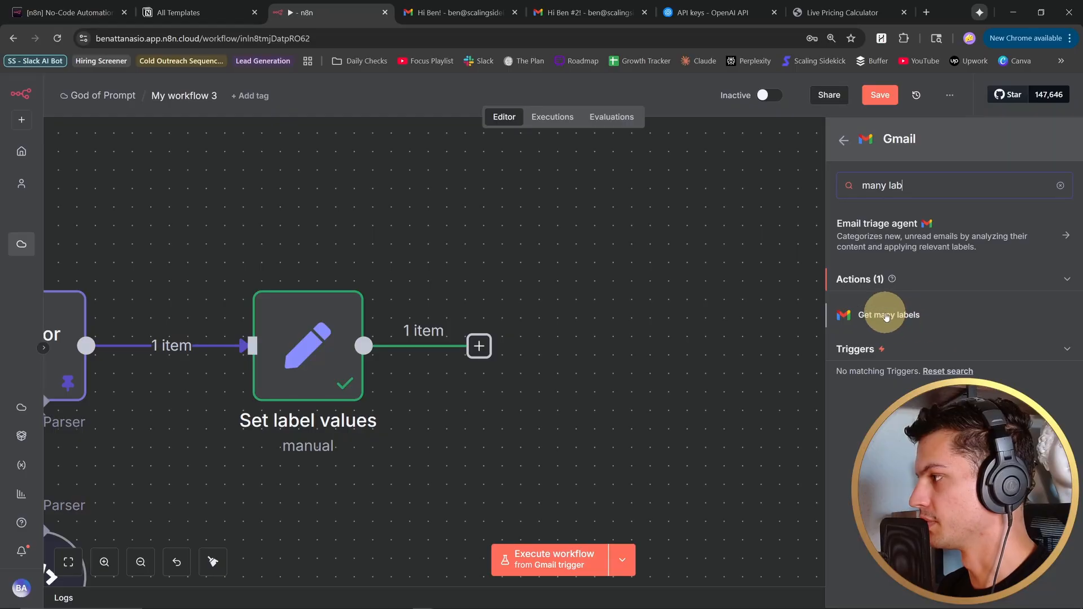
- Add a Gmail Get many labels node named "Get all labels" with Return All on, and check the Split out assigned labels node's split field
left_click(888, 315)
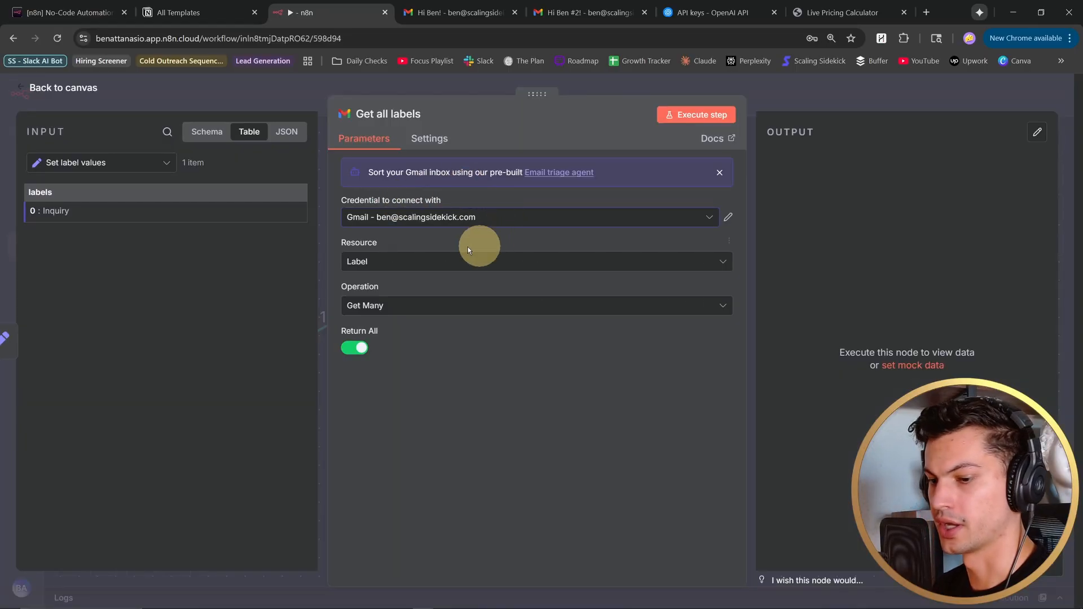
left_click(22, 90)
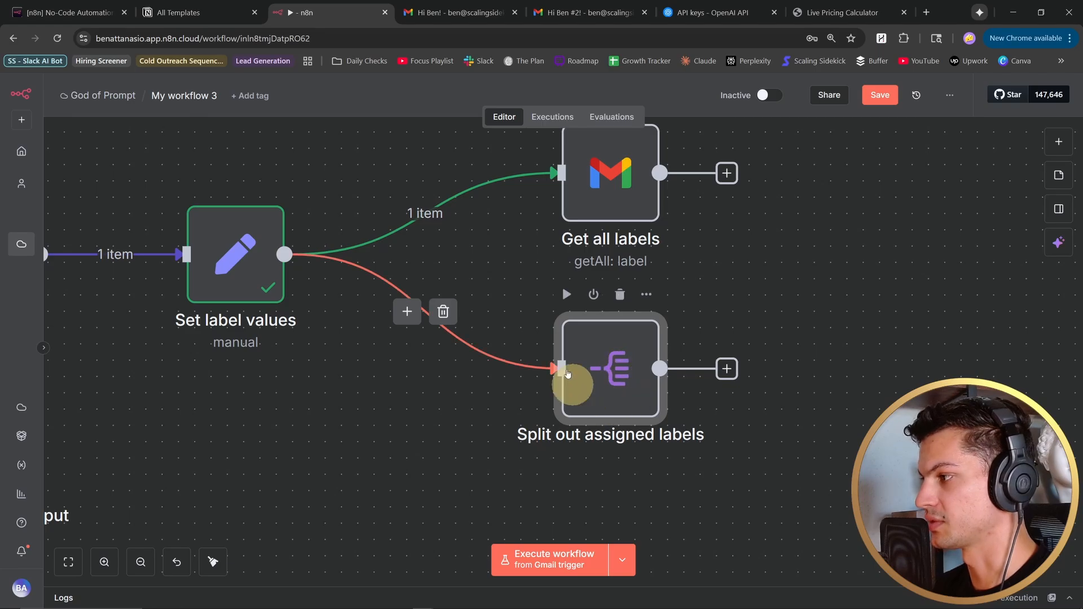
double_click(614, 373)
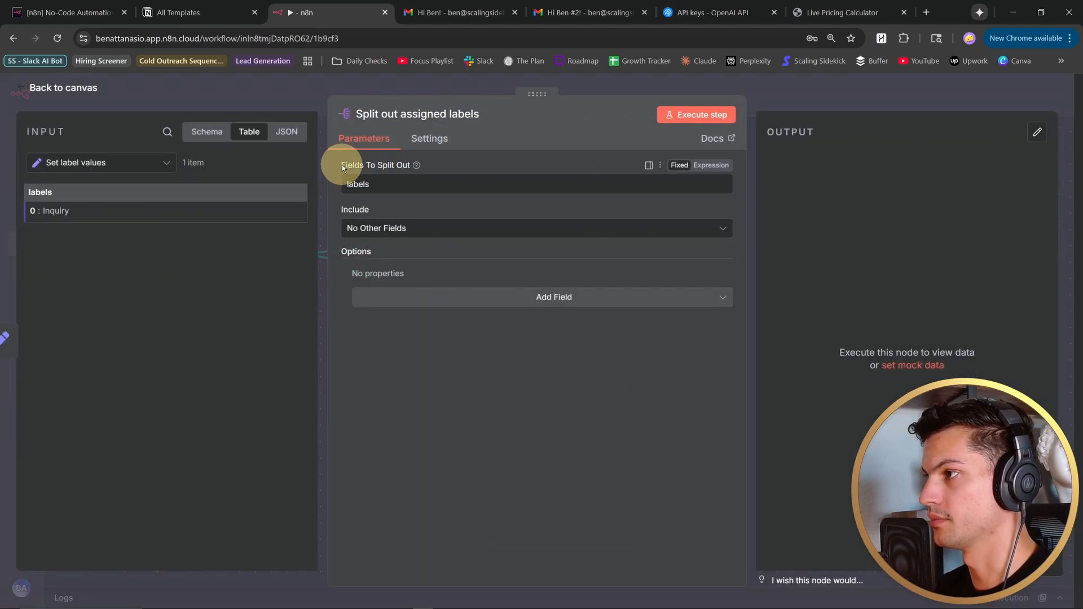
left_click_drag(342, 165, 425, 165)
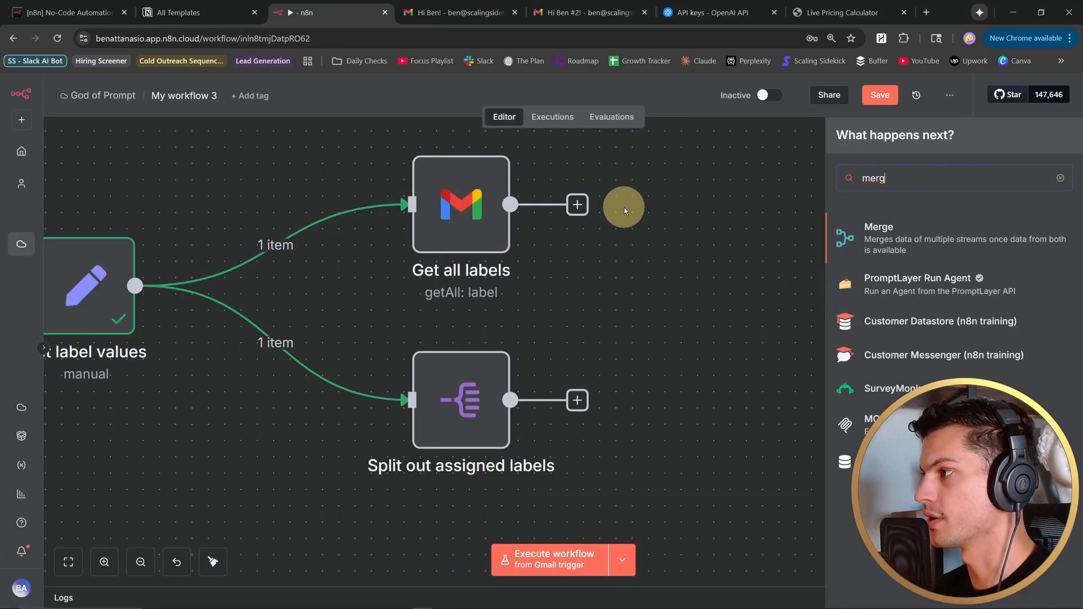
- Add a Merge node after Get all labels, connect Split out assigned labels to its Input 2, and open its settings
left_click(922, 234)
key("Escape")
left_click_drag(587, 395, 652, 291)
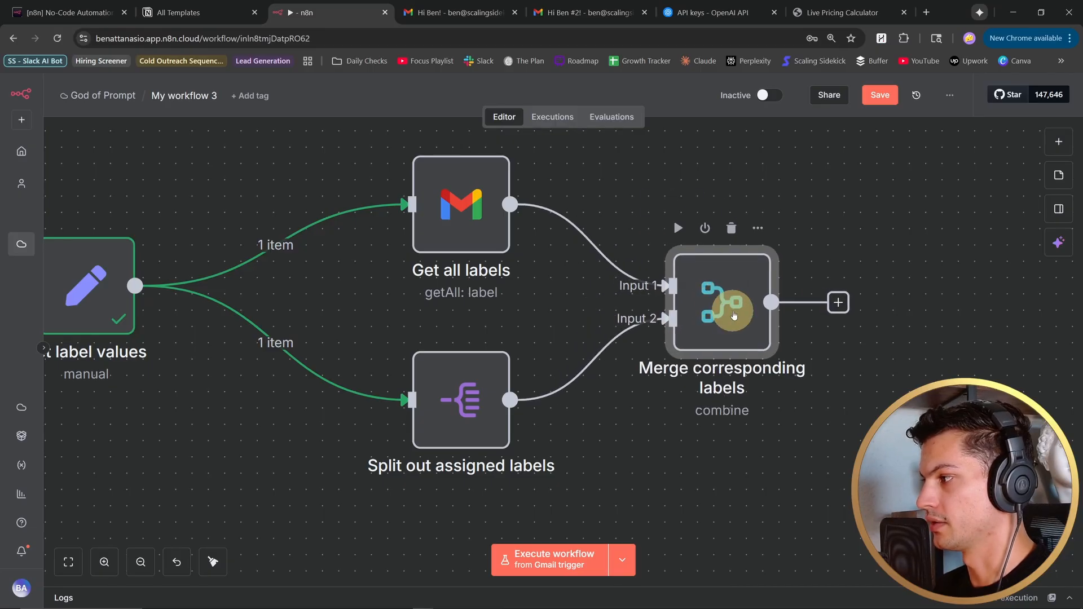
double_click(734, 315)
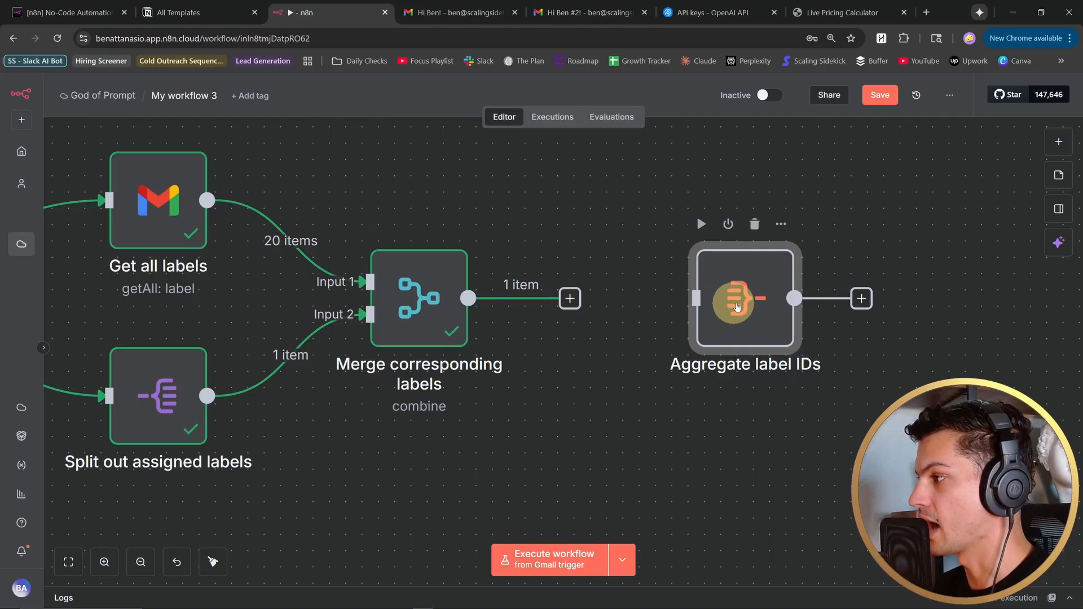
- Connect Merge corresponding labels to Aggregate label IDs and on to Add labels to message, opening each connected node's settings
left_click_drag(570, 300, 619, 301)
double_click(615, 300)
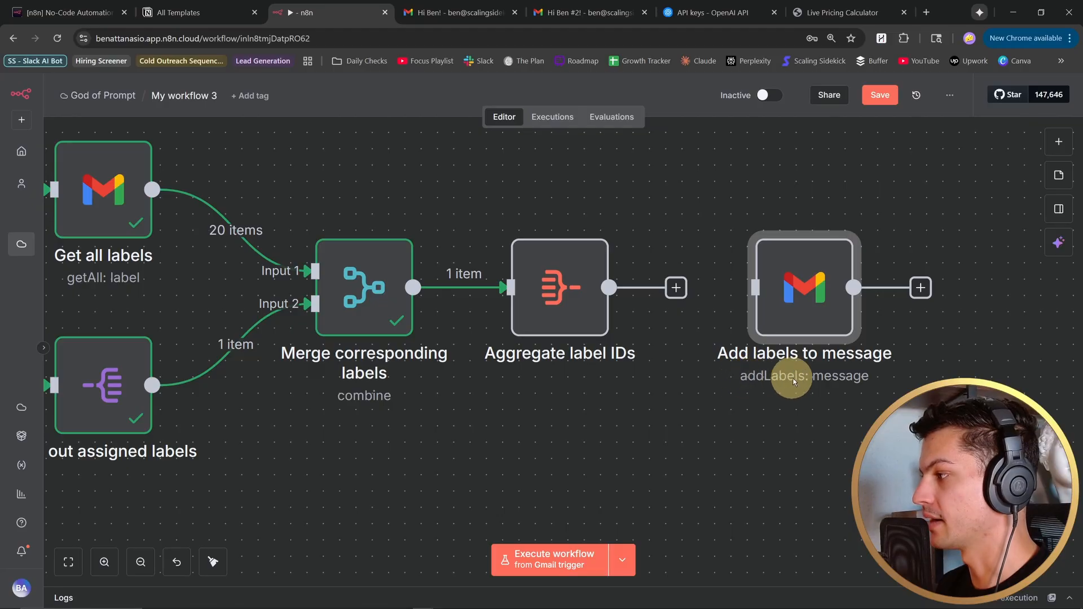
left_click(676, 288)
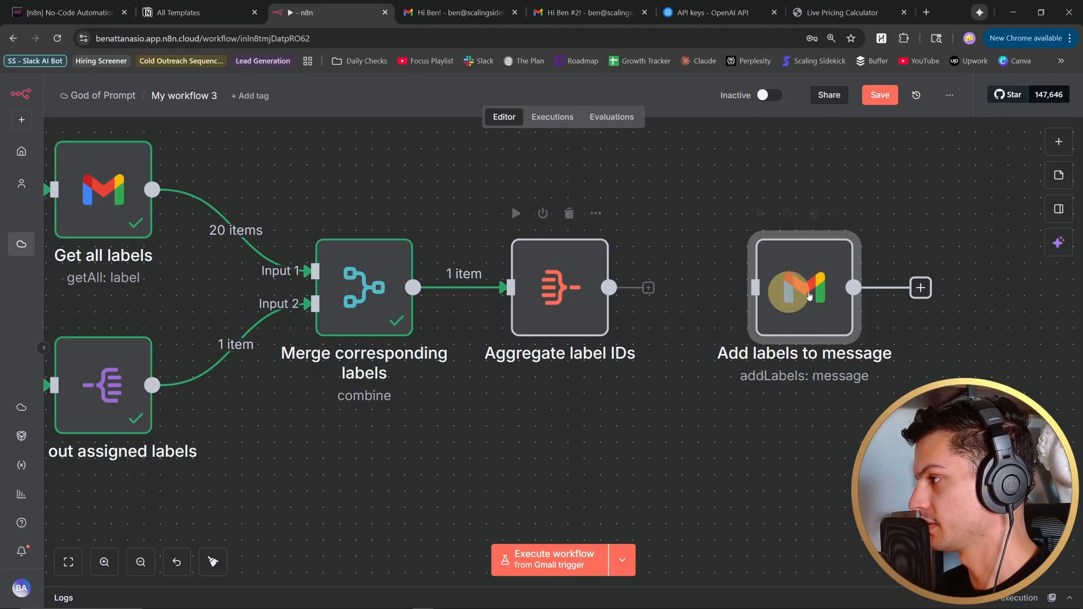
left_click_drag(679, 290, 762, 289)
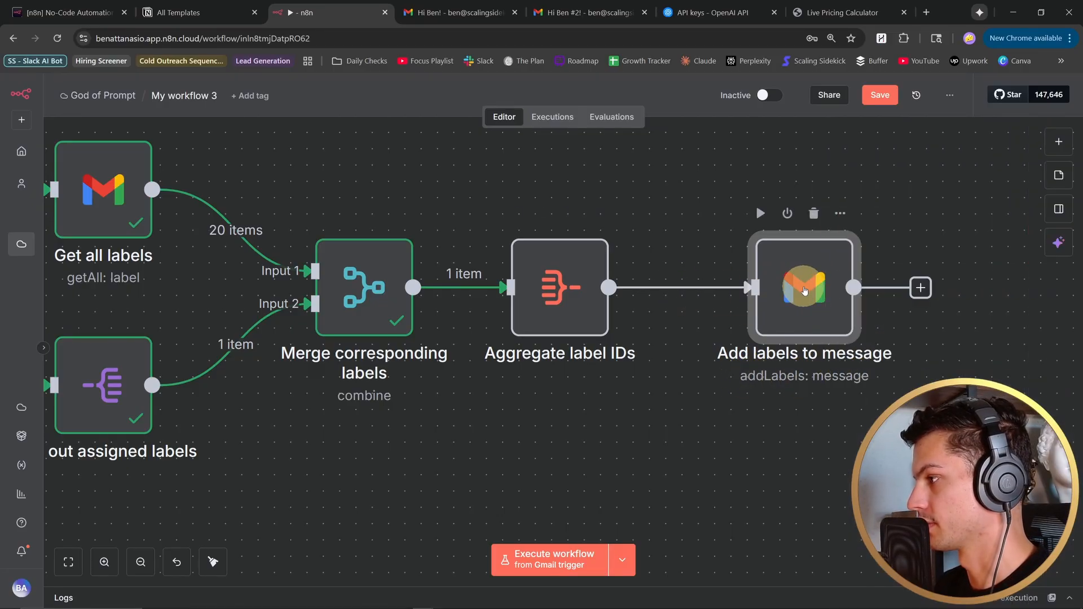
double_click(804, 289)
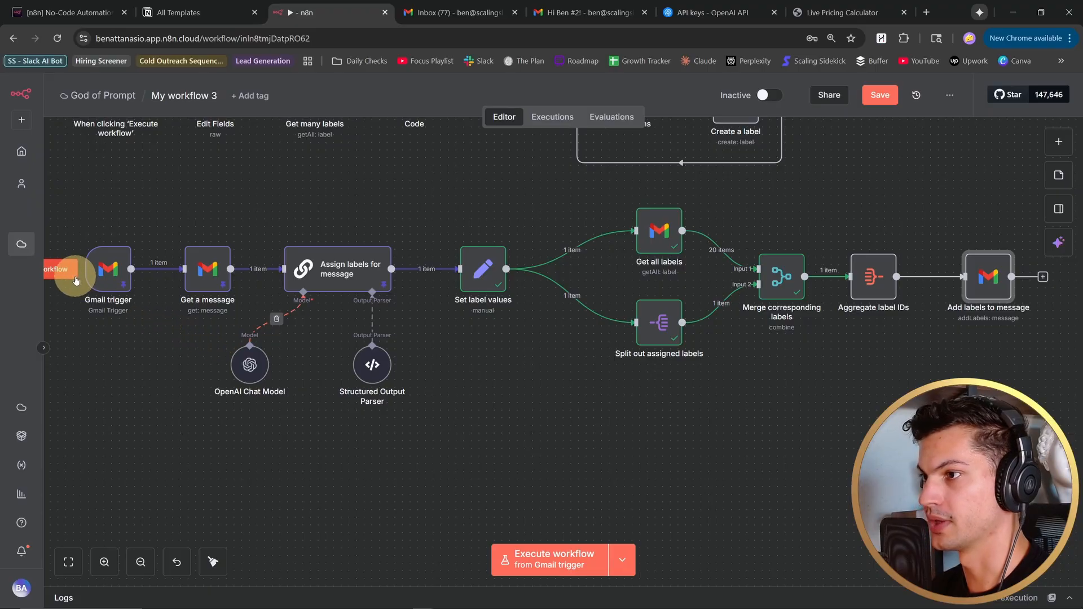
- Execute the workflow from the Gmail trigger and open the newest inbox email in Gmail to check its label
left_click(62, 269)
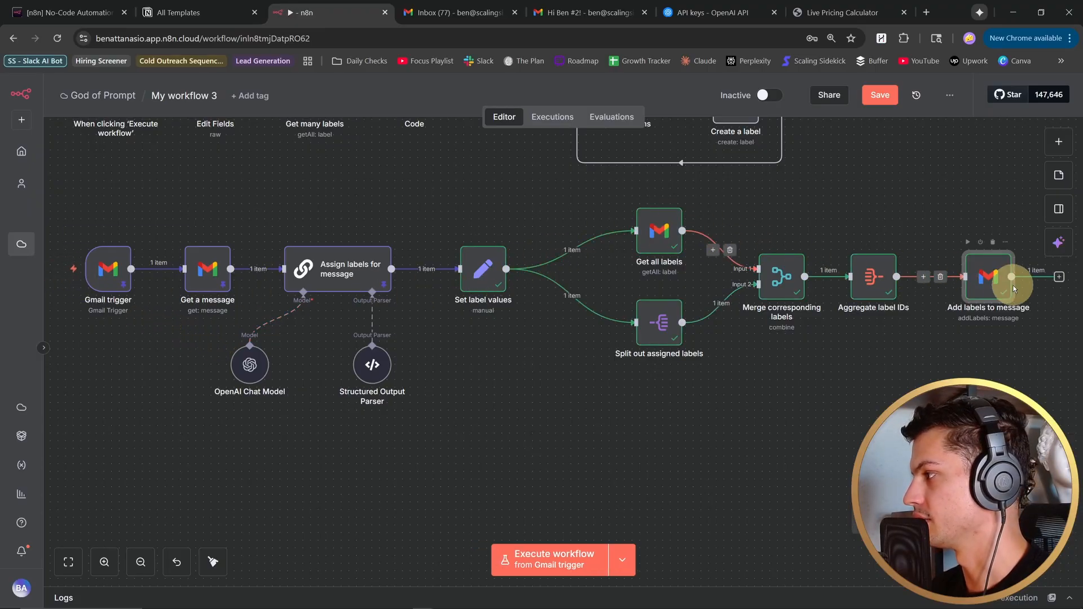
left_click(436, 8)
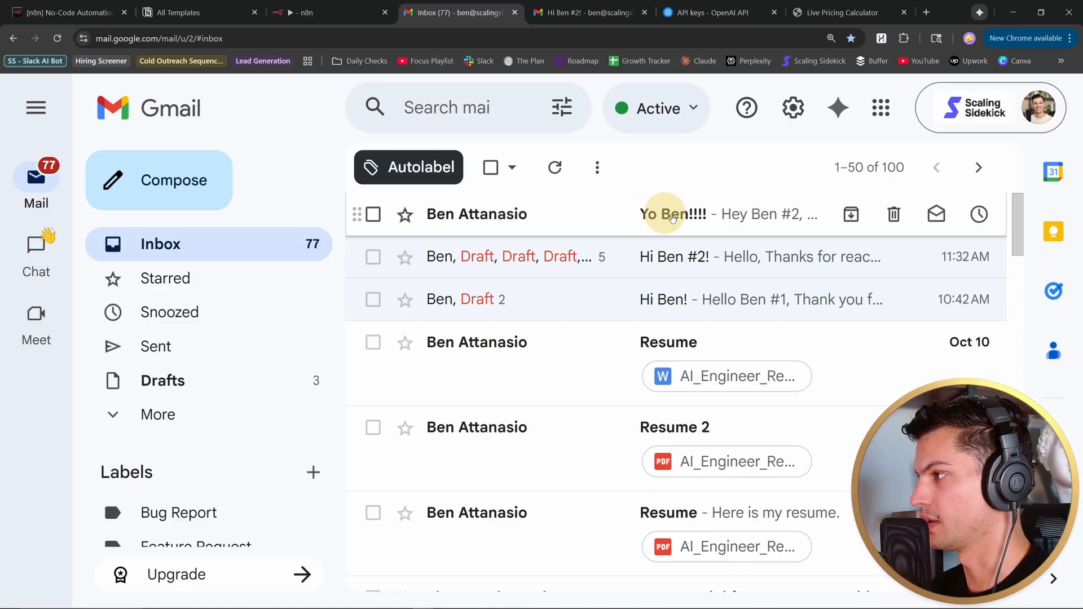
left_click(719, 222)
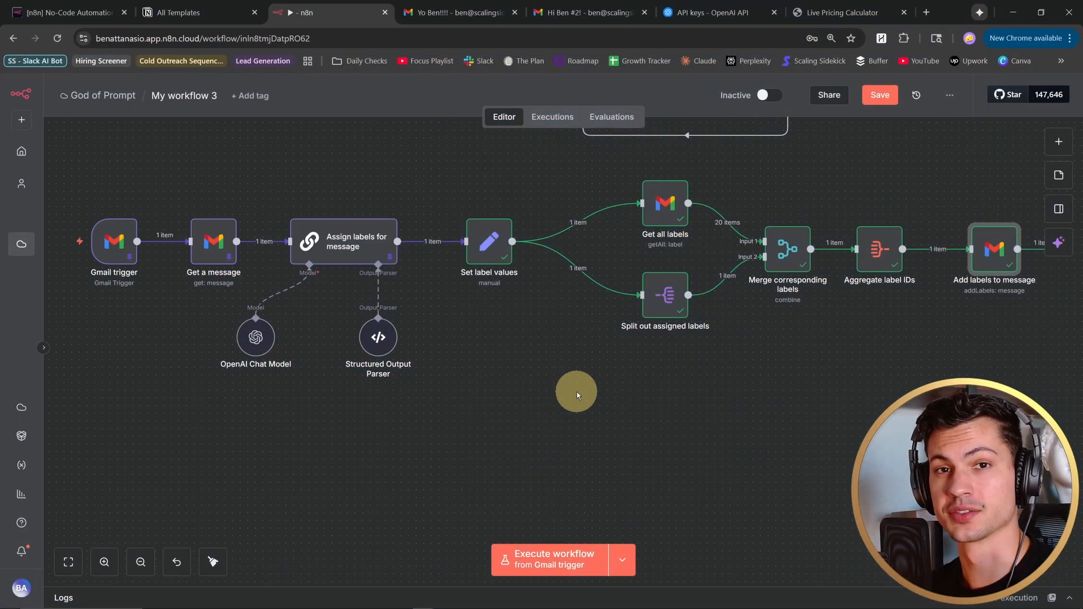
left_click_drag(577, 392, 600, 330)
scroll(578, 291, "down", 1)
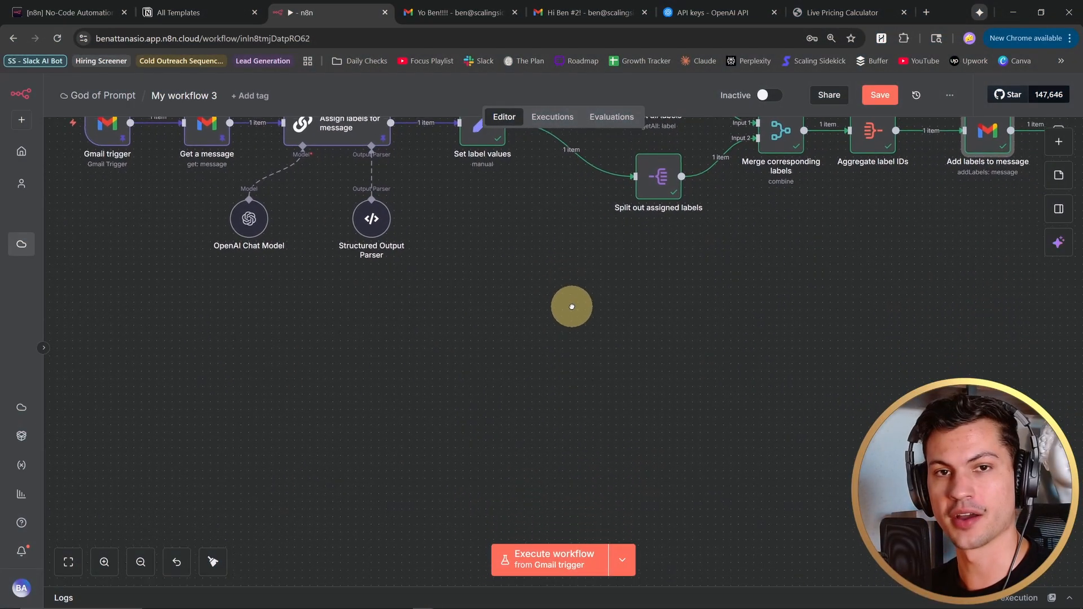
scroll(584, 313, "down", 1)
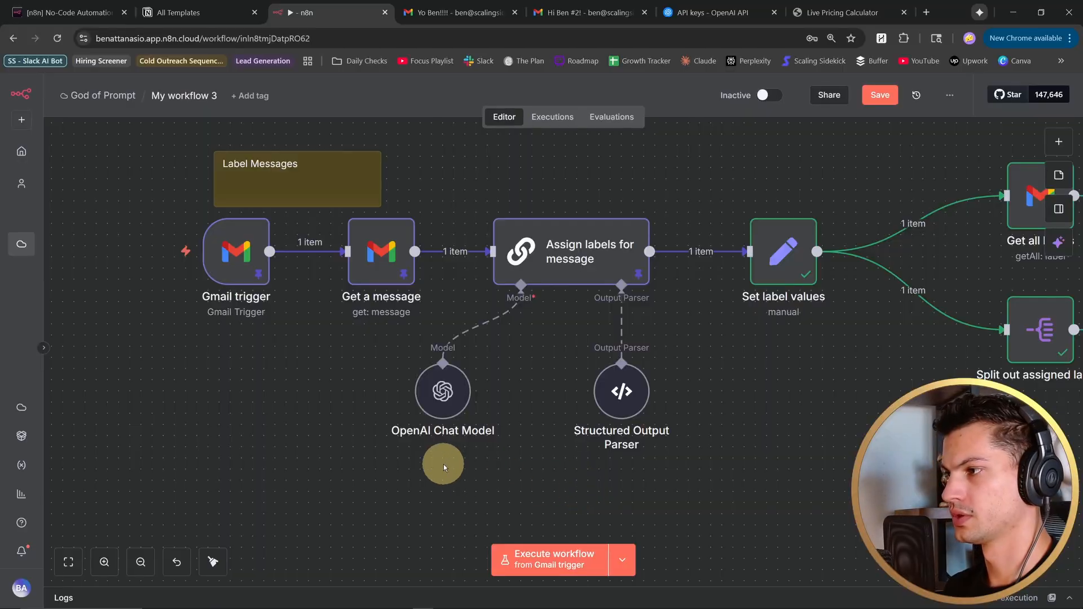
scroll(443, 467, "down", 5)
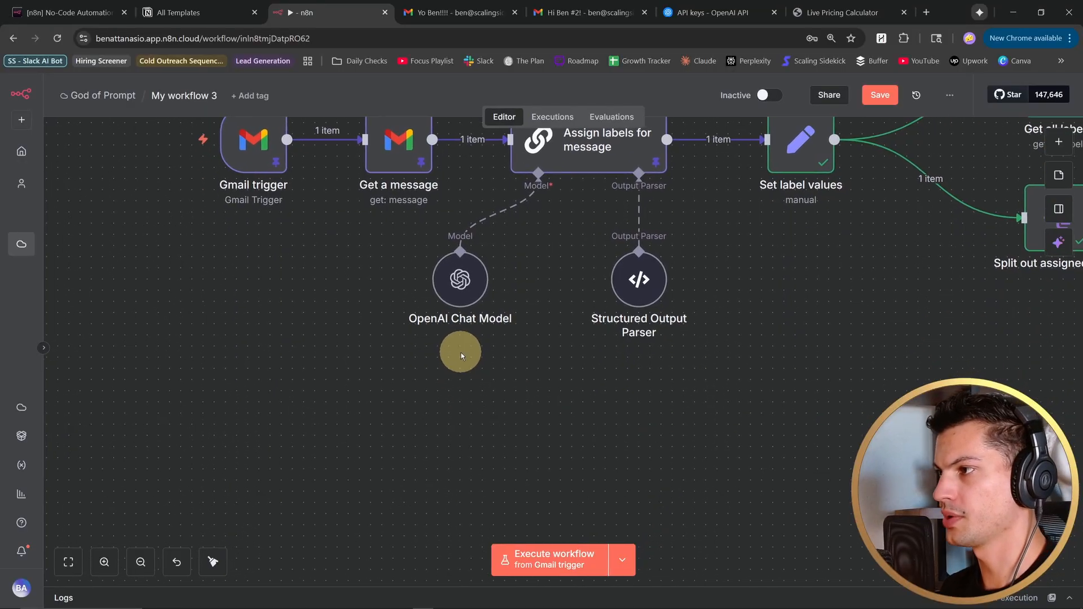
- Add a Gmail Trigger for received messages, polling every minute with Simplify off and search filter -from:me, and fetch a test event
left_click(1061, 144)
type("gmail")
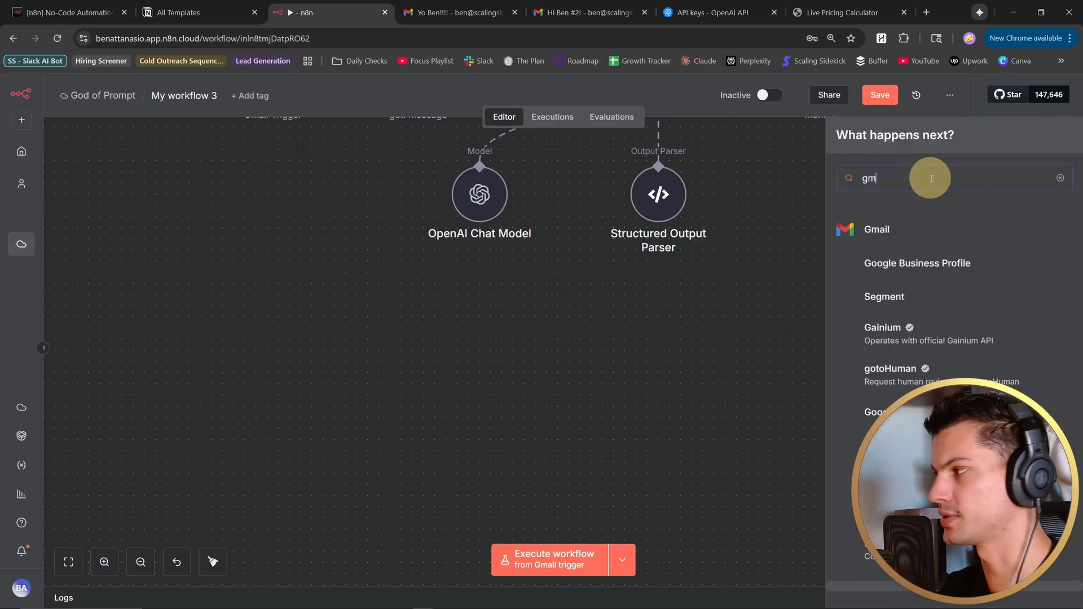
left_click(934, 226)
scroll(935, 239, "down", 10)
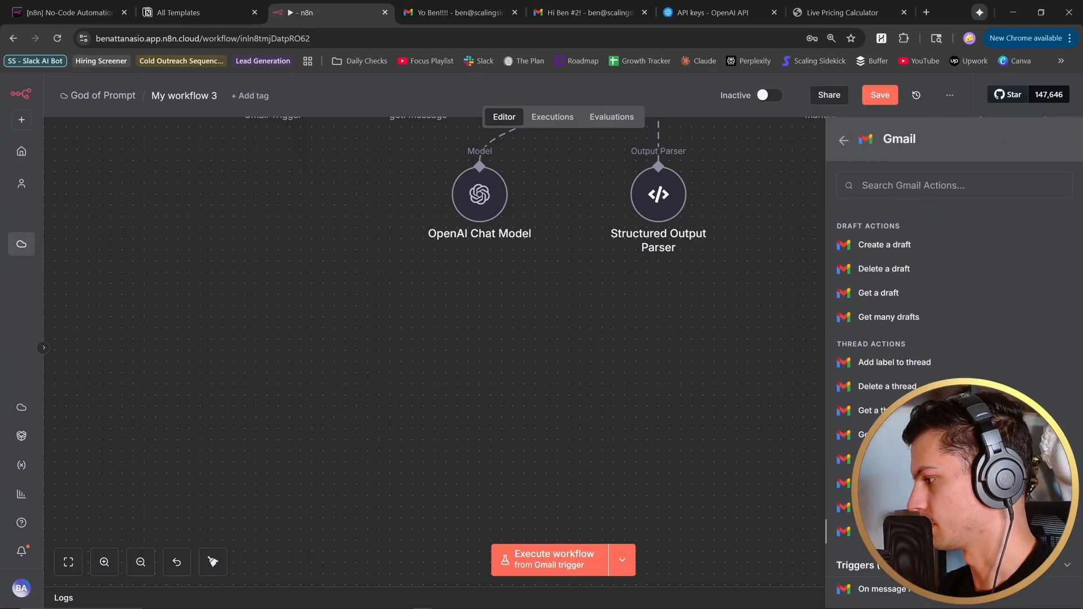
left_click(898, 589)
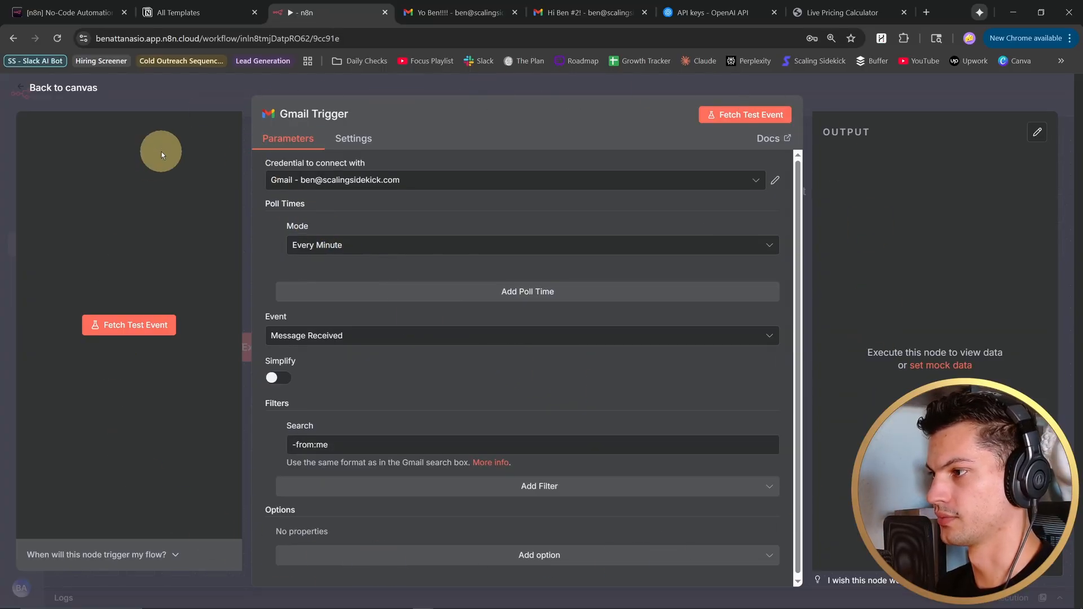
left_click(776, 115)
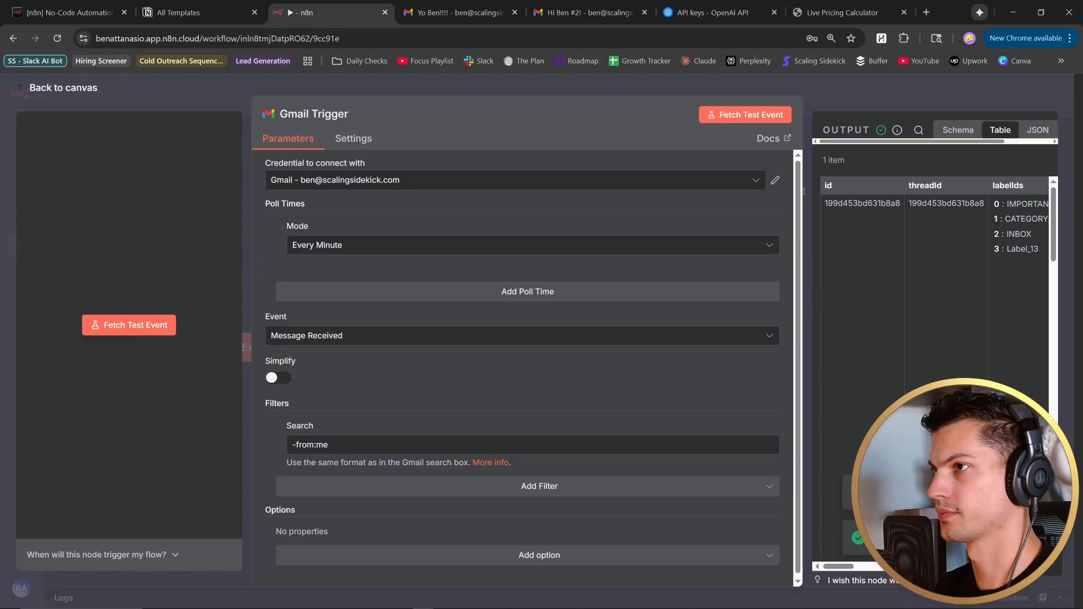
left_click(23, 88)
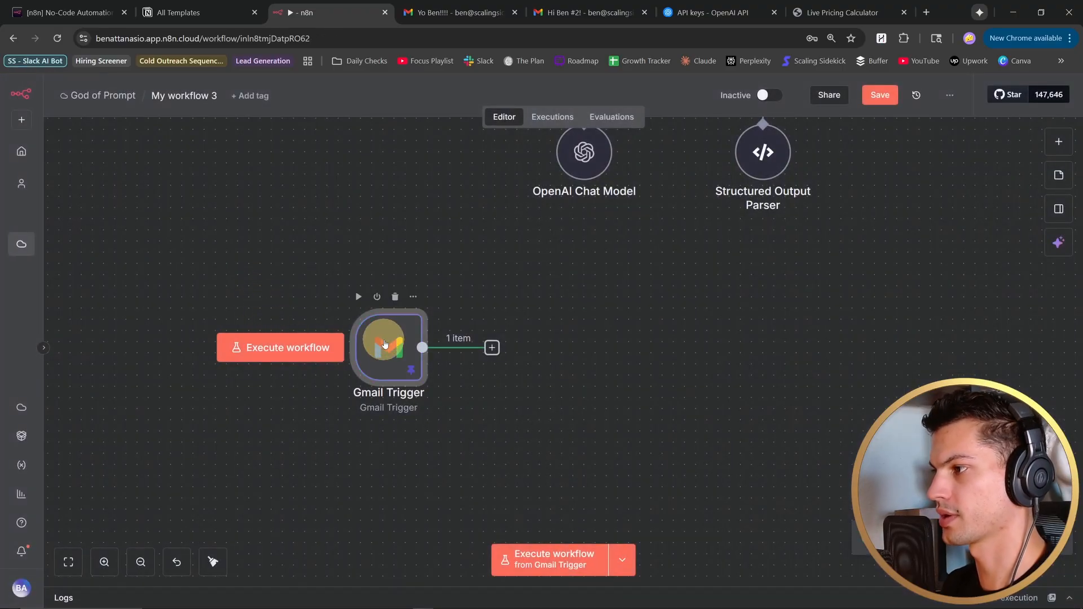
- Add a Basic LLM Chain named "Assess if message needs a reply" after the new Gmail Trigger, with subject/message prompt and a needsReply system message
scroll(489, 321, "up", 3)
left_click(488, 321)
type("bas")
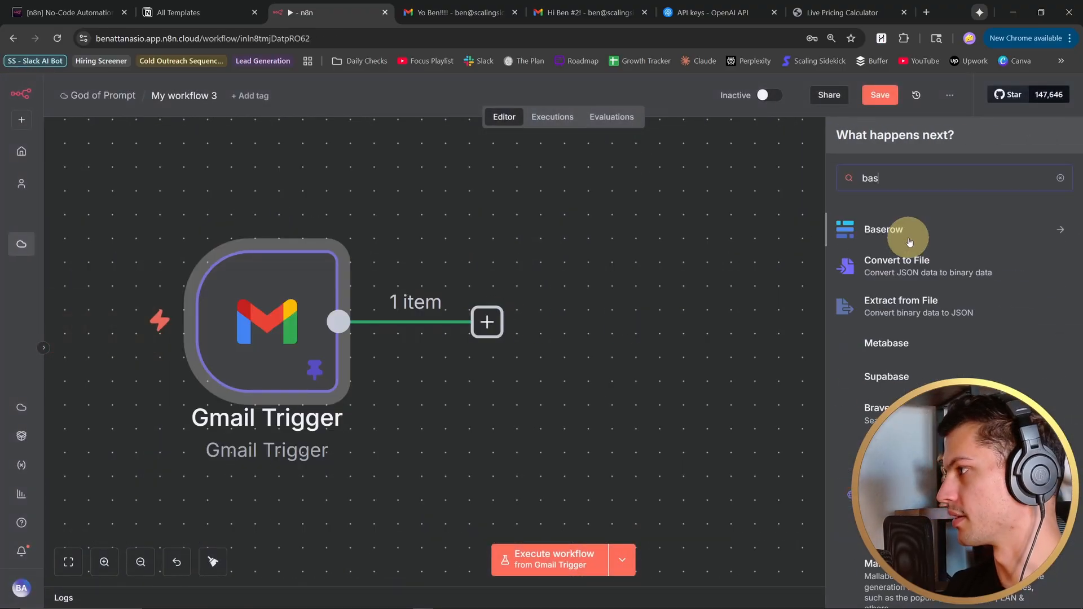
type("ic")
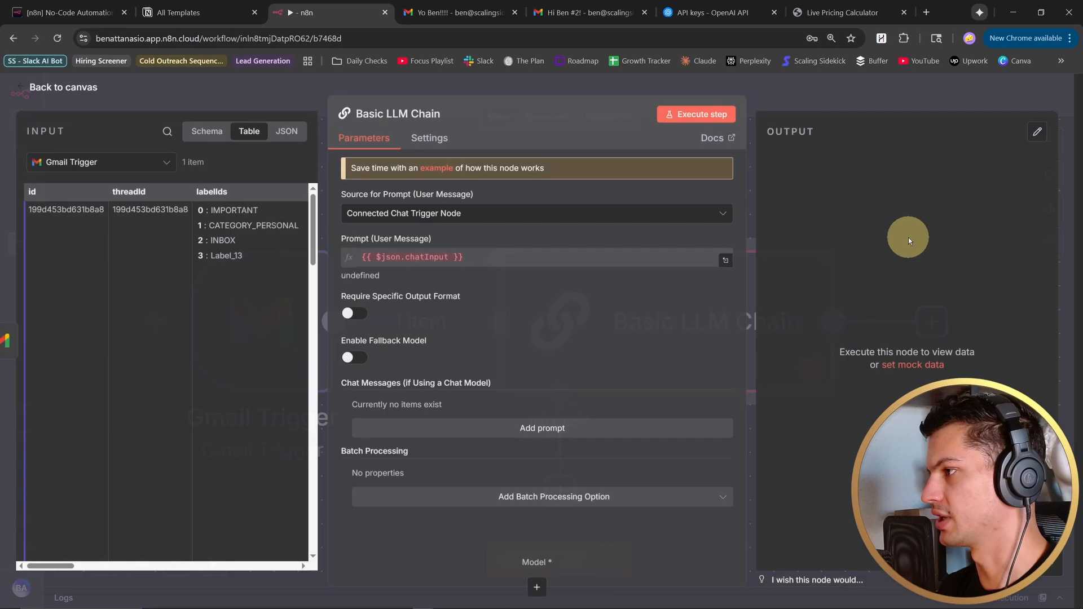
left_click(908, 239)
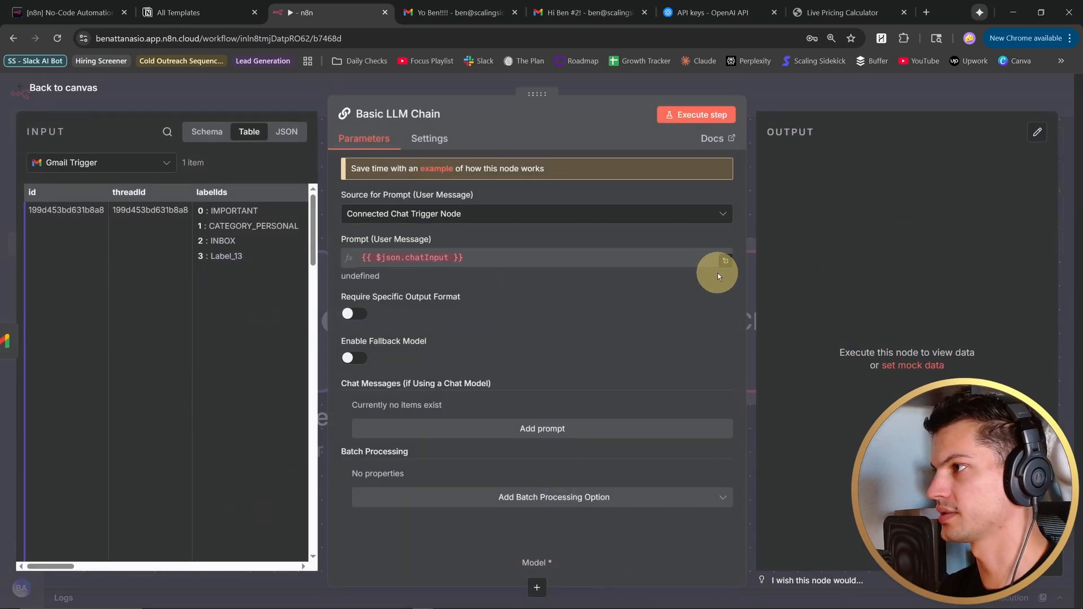
left_click(395, 113)
type("Assess if message needs a reply")
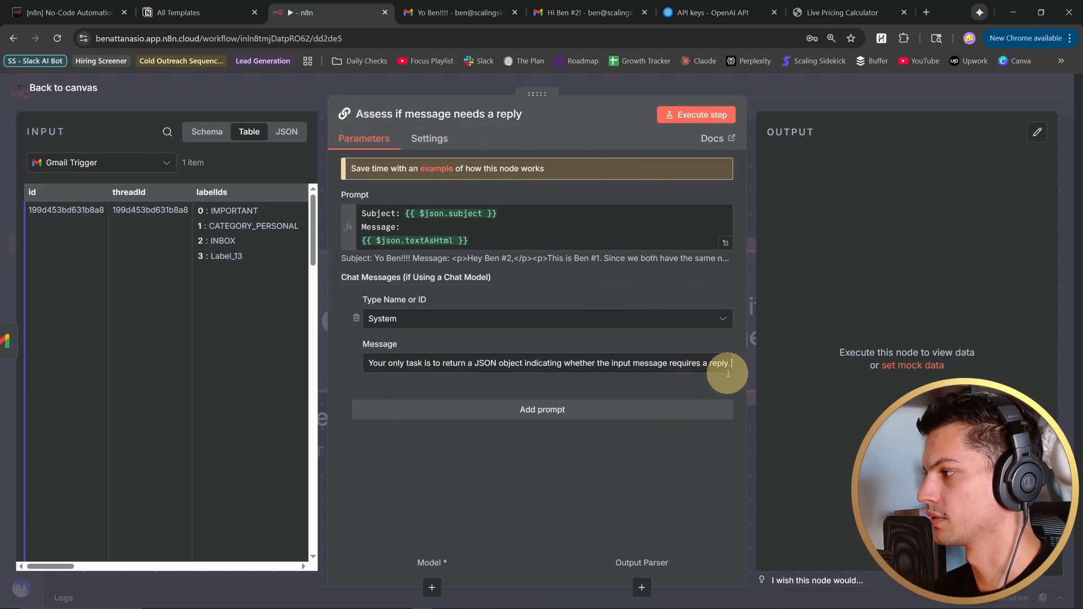
left_click(726, 368)
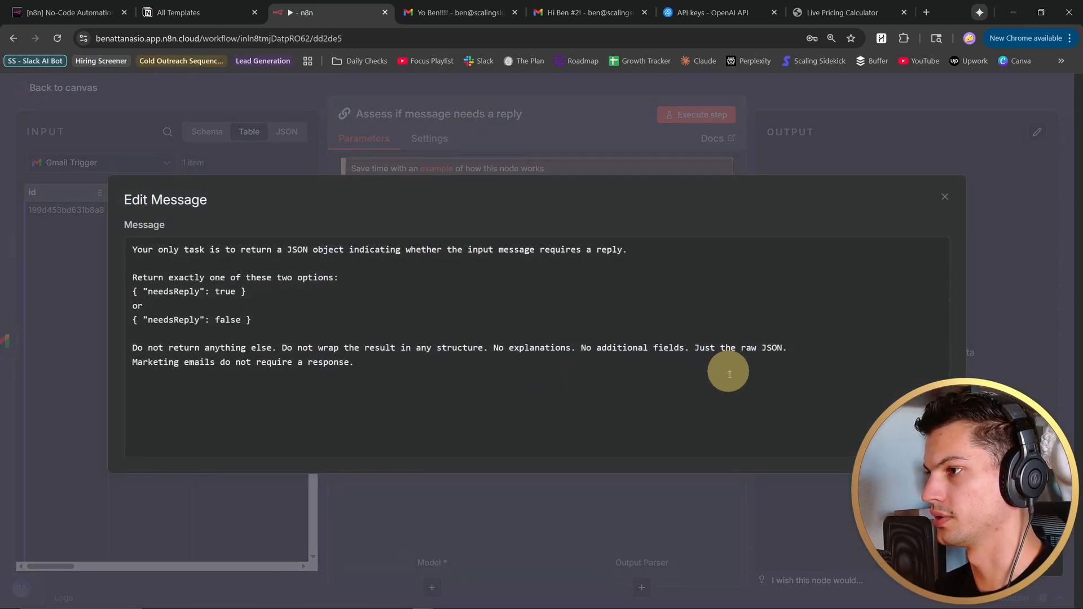
key("Escape")
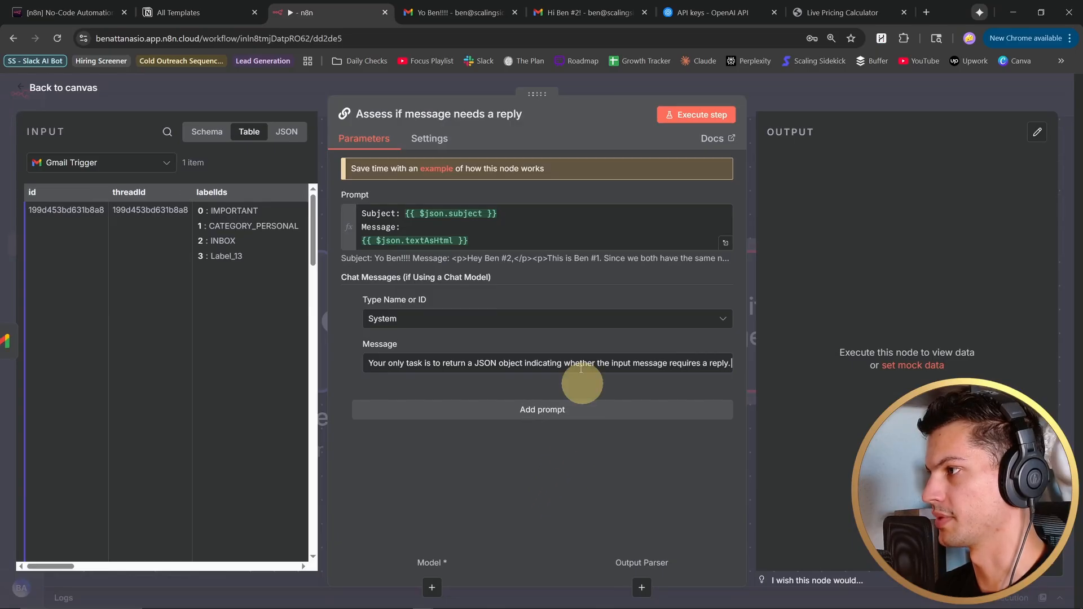
key("Escape")
- Attach an OpenAI Chat Model to the reply-assessment chain, using the OpenAI - Scaling Sidekick credential and gpt-5-mini
left_click(468, 389)
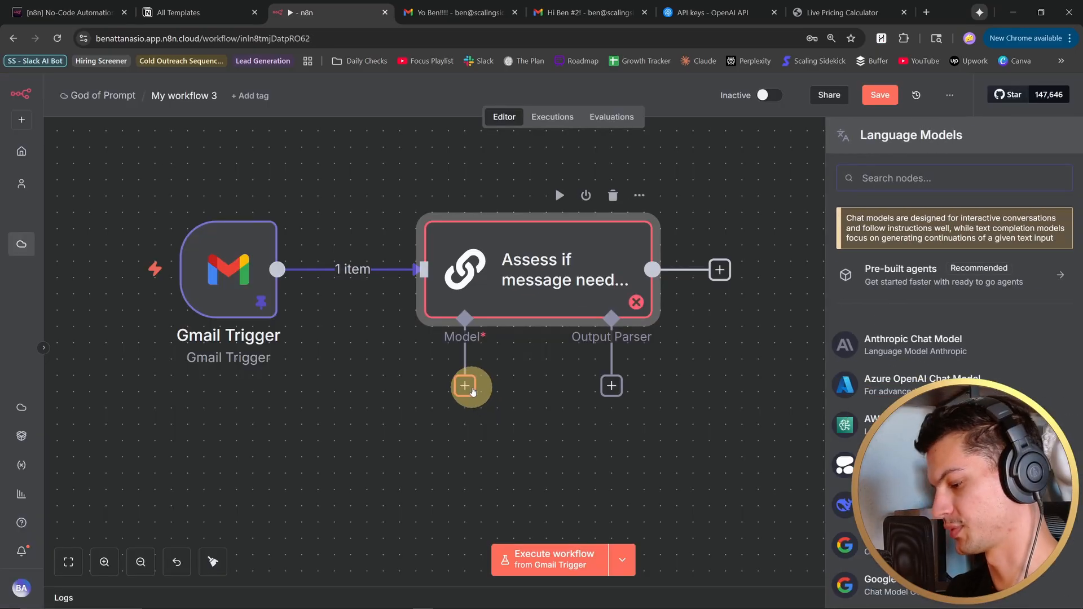
type("openai")
left_click(992, 302)
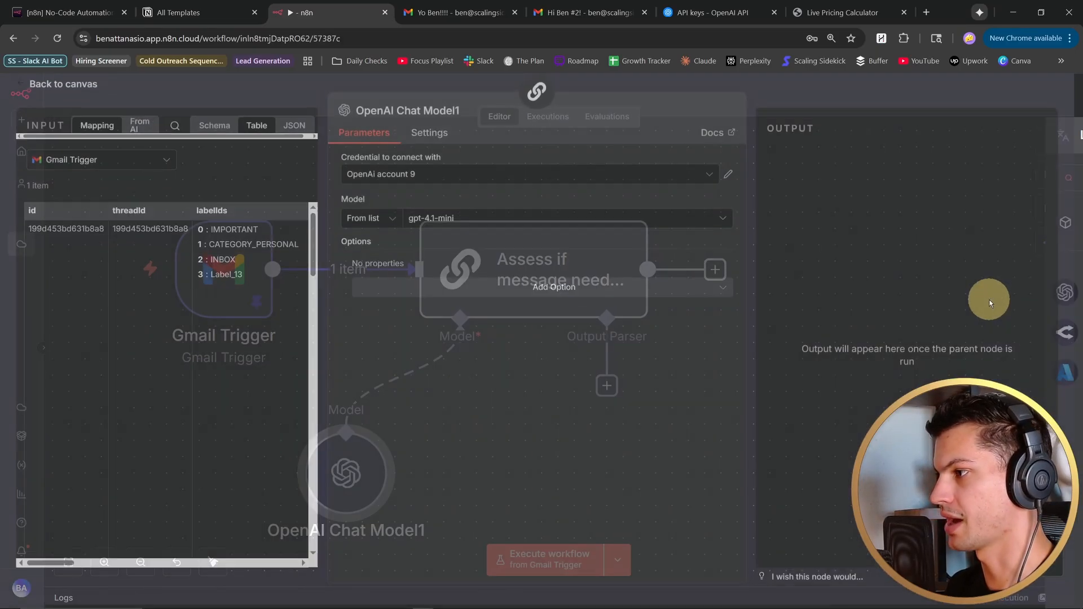
left_click(423, 178)
left_click(395, 198)
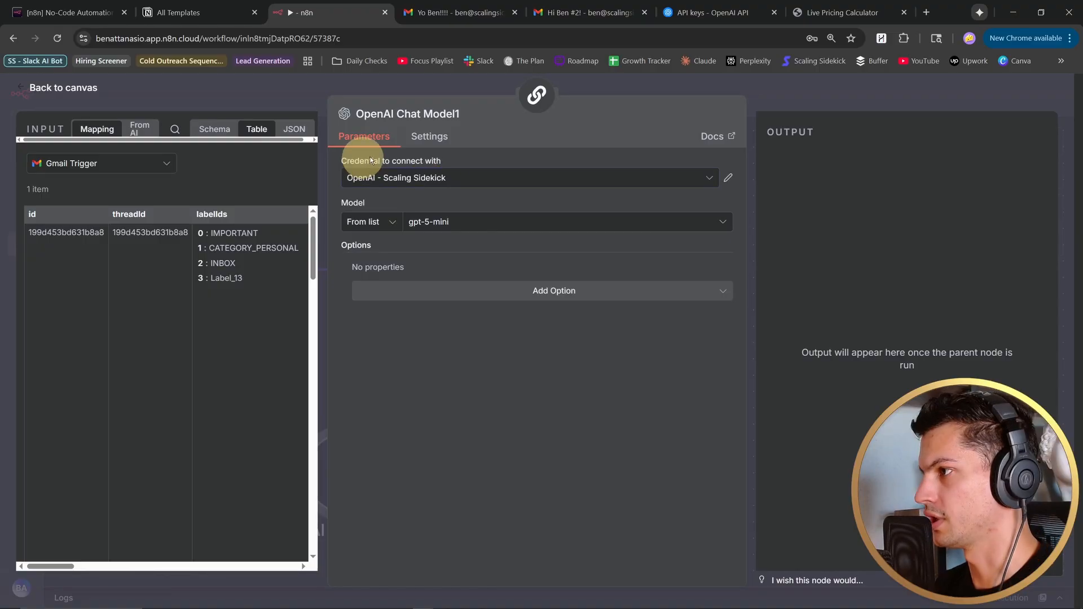
left_click(23, 92)
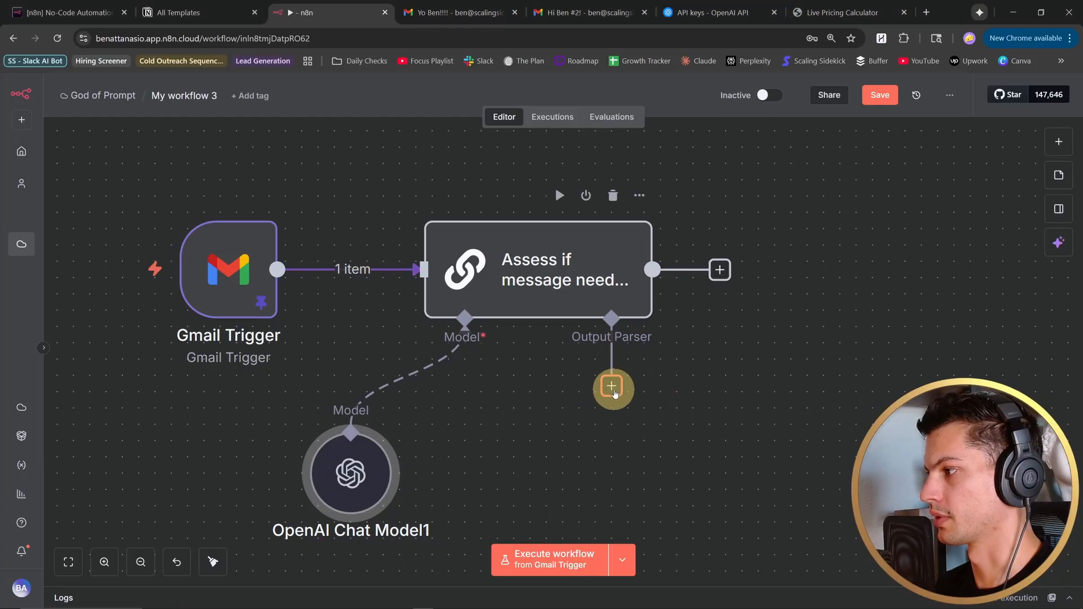
- Attach a Structured Output Parser to the chain, named "JSON Parser1", with a JSON Schema requiring a boolean needsReply property
left_click(613, 387)
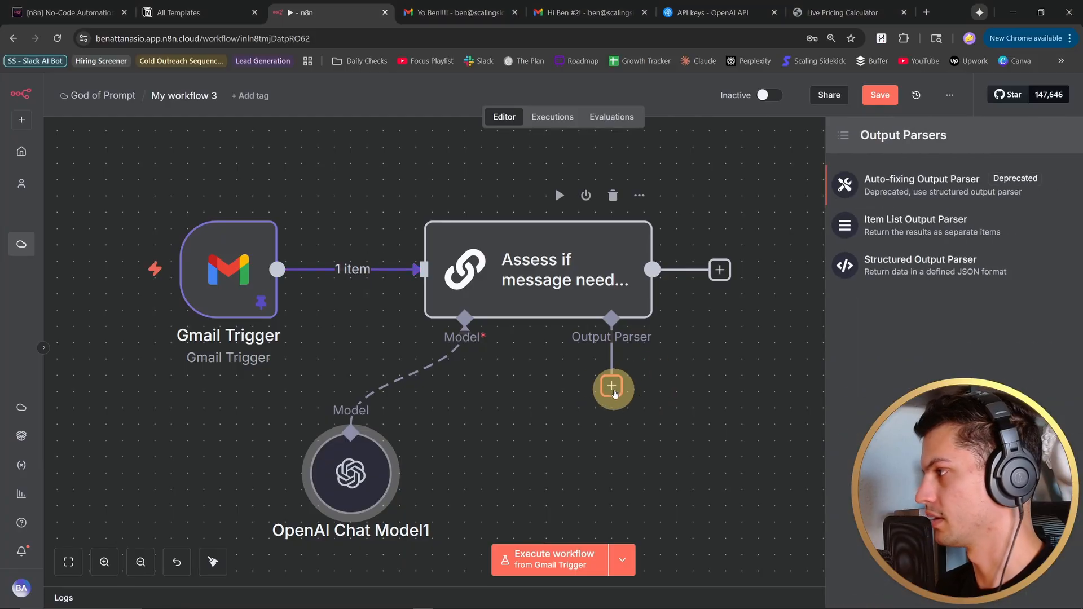
left_click(932, 279)
left_click(475, 183)
left_click(474, 249)
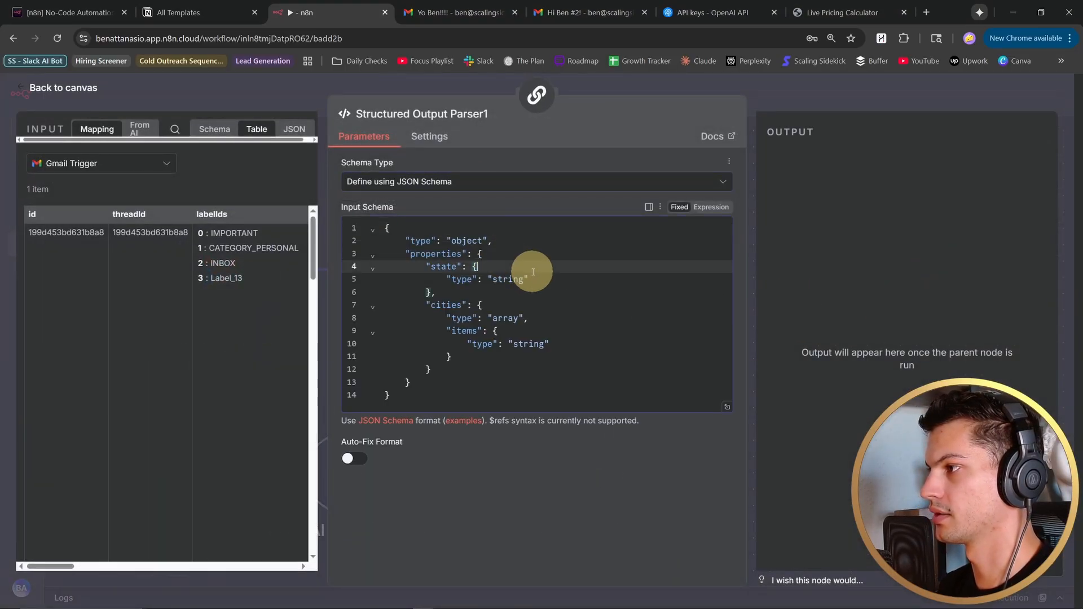
key("ctrl+a")
type("{   \"type\": \"object\",   \"properties\": {     \"needsReply\": {       \"type\": \"boolean\"     }   },   \"required\": [\"needsReply\"] }")
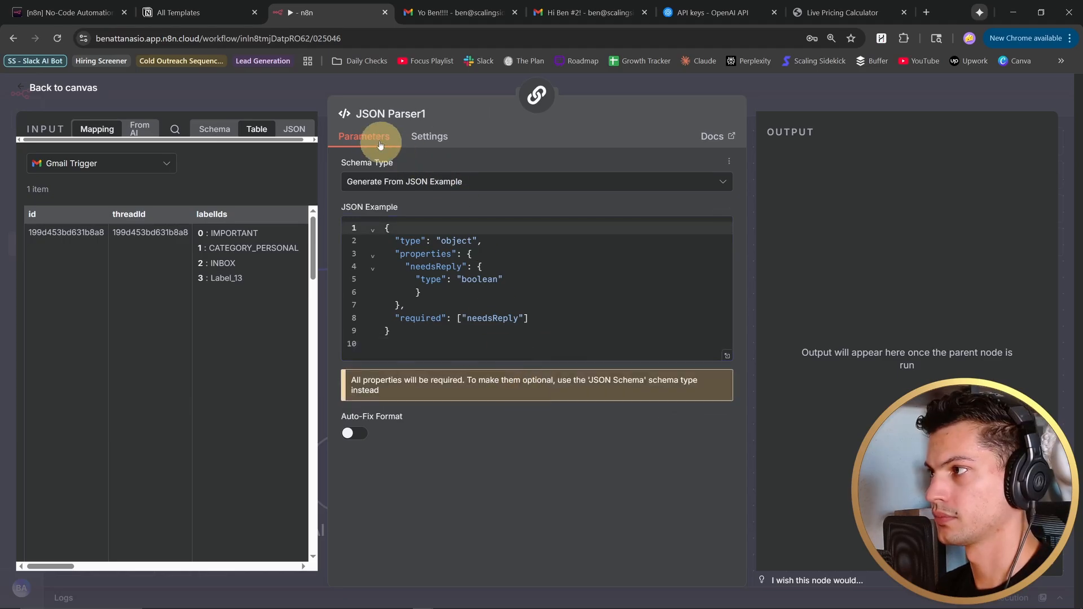
left_click(21, 88)
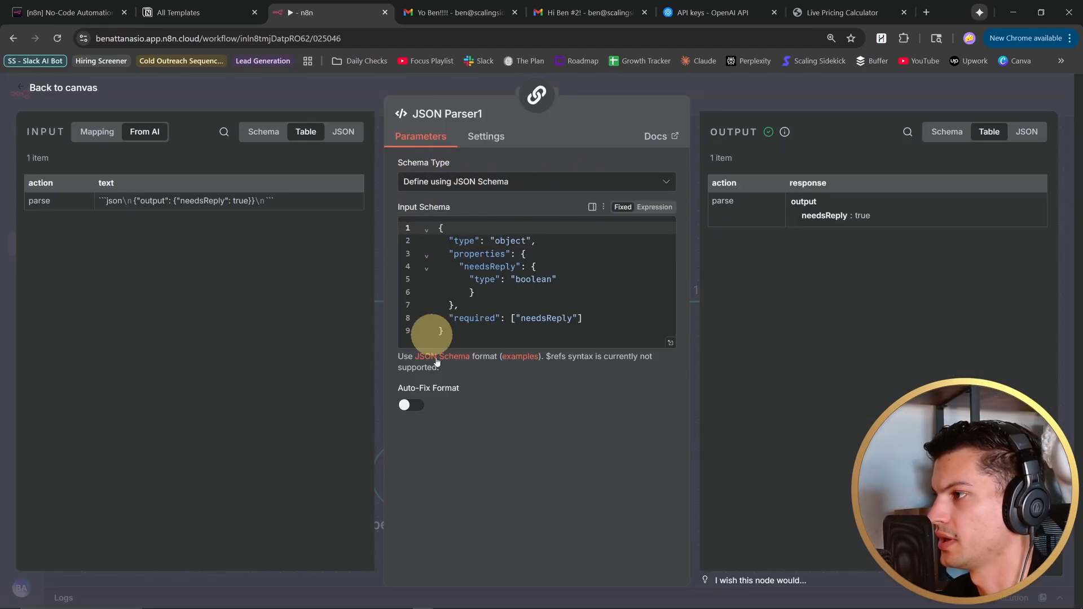
left_click(35, 87)
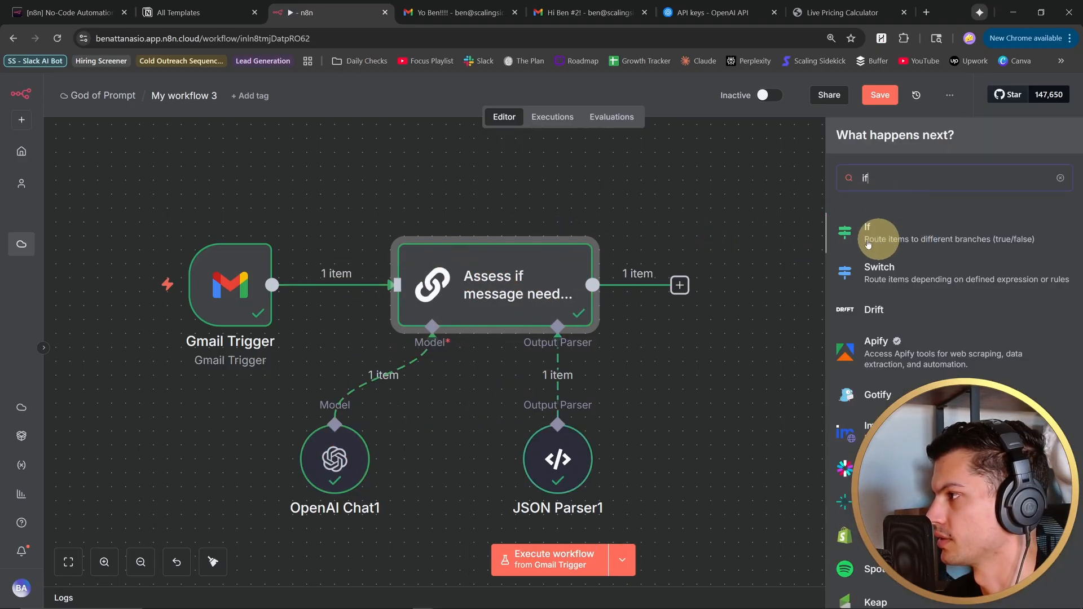
- Add an If node named "If Needs Reply" after the reply-assessment chain and set its condition to Boolean is true
left_click_drag(706, 243, 559, 244)
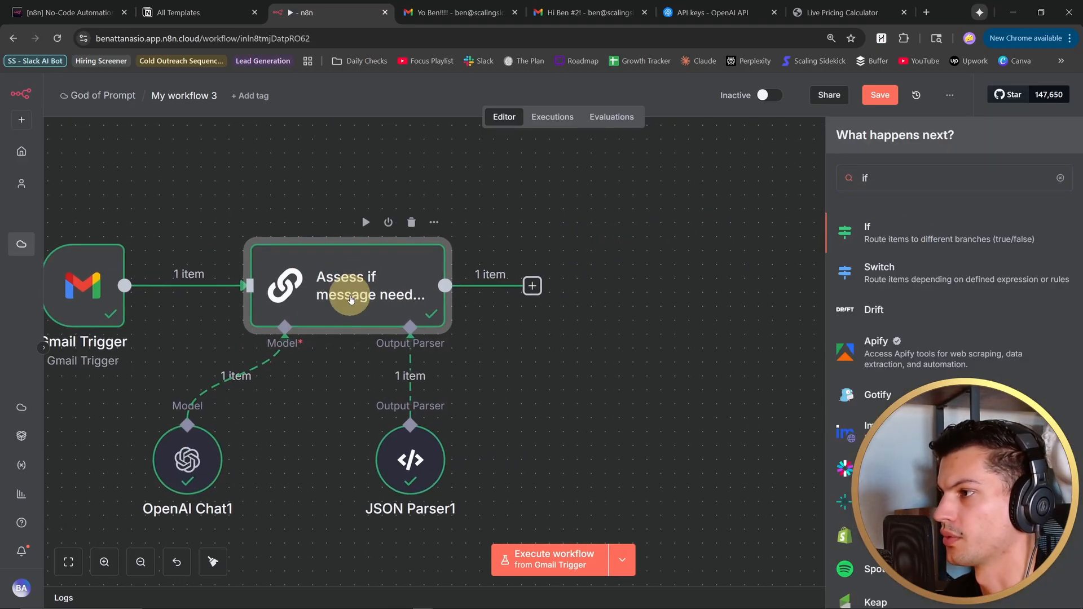
left_click(940, 233)
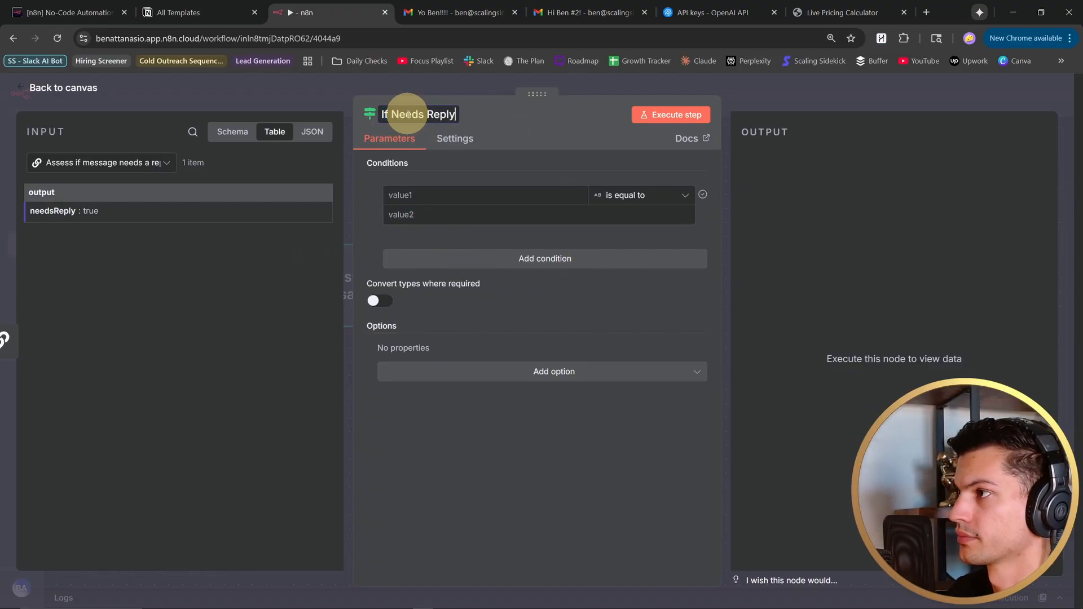
left_click(681, 195)
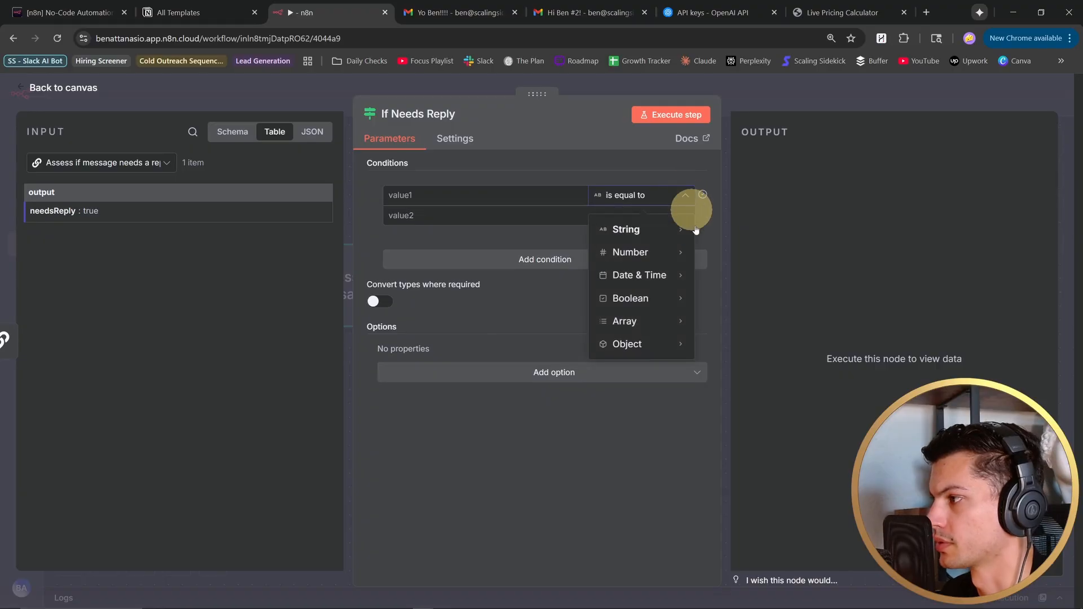
mouse_move(669, 271)
mouse_move(658, 297)
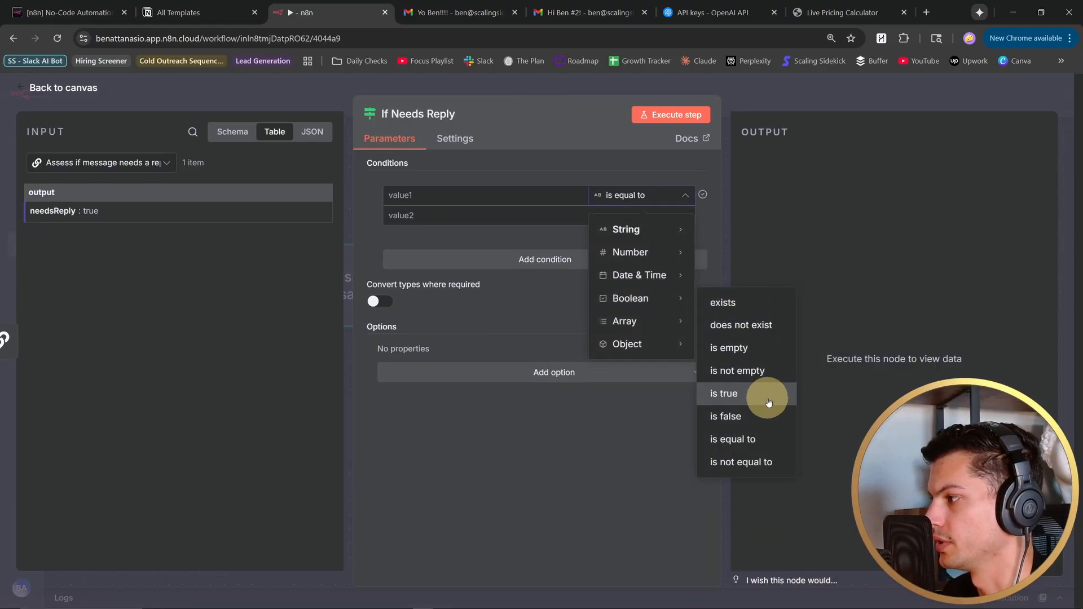
left_click(766, 395)
- Try {{ $json.needsReply }} as the condition value and execute the If Needs Reply node
left_click(530, 197)
left_click(567, 178)
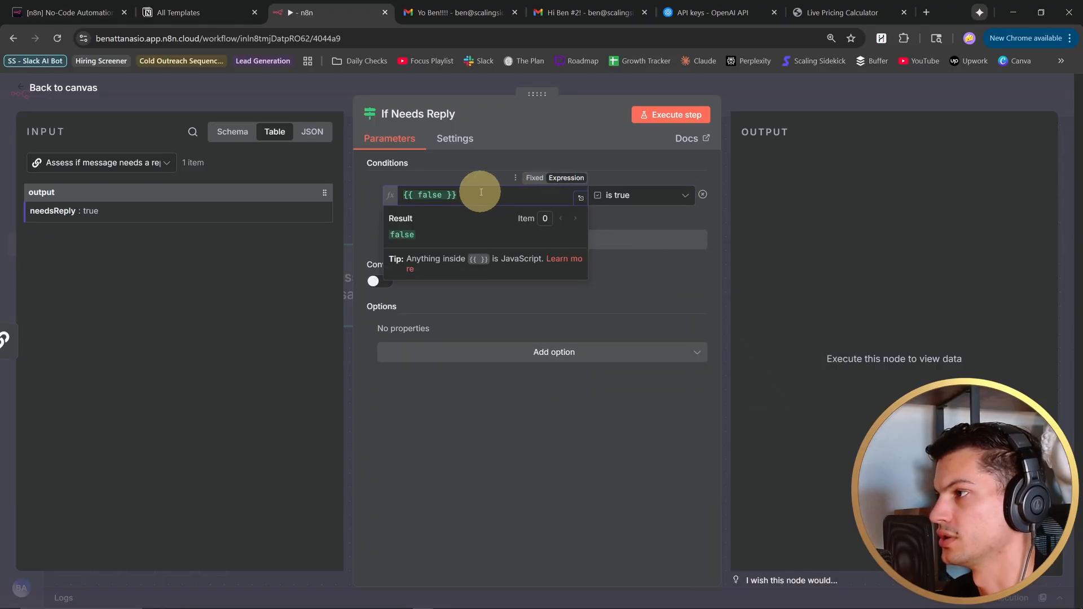
type("{{ $json.needsReply }}")
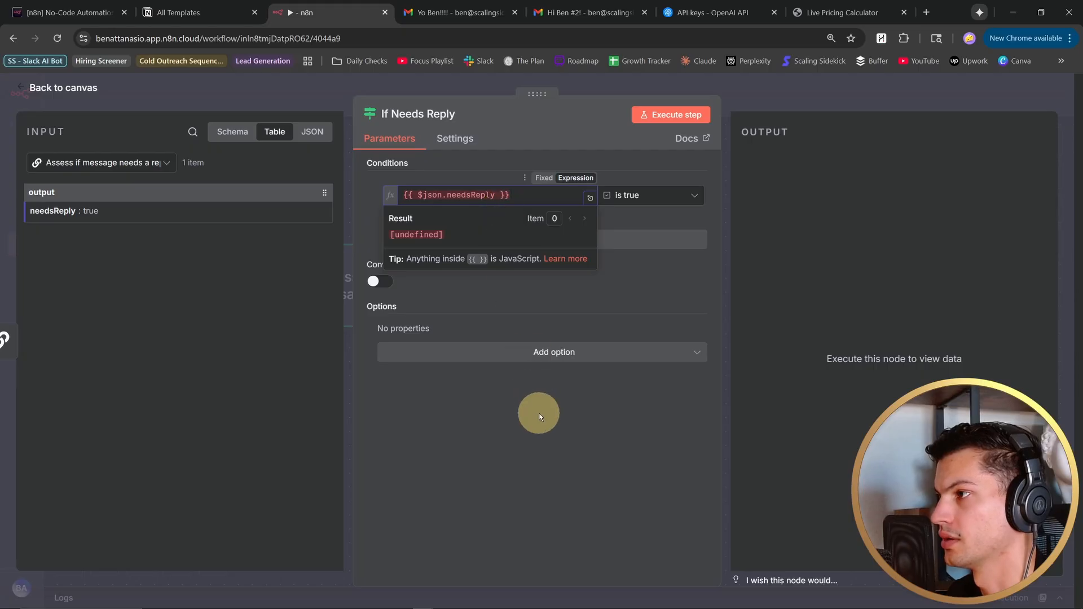
left_click(537, 411)
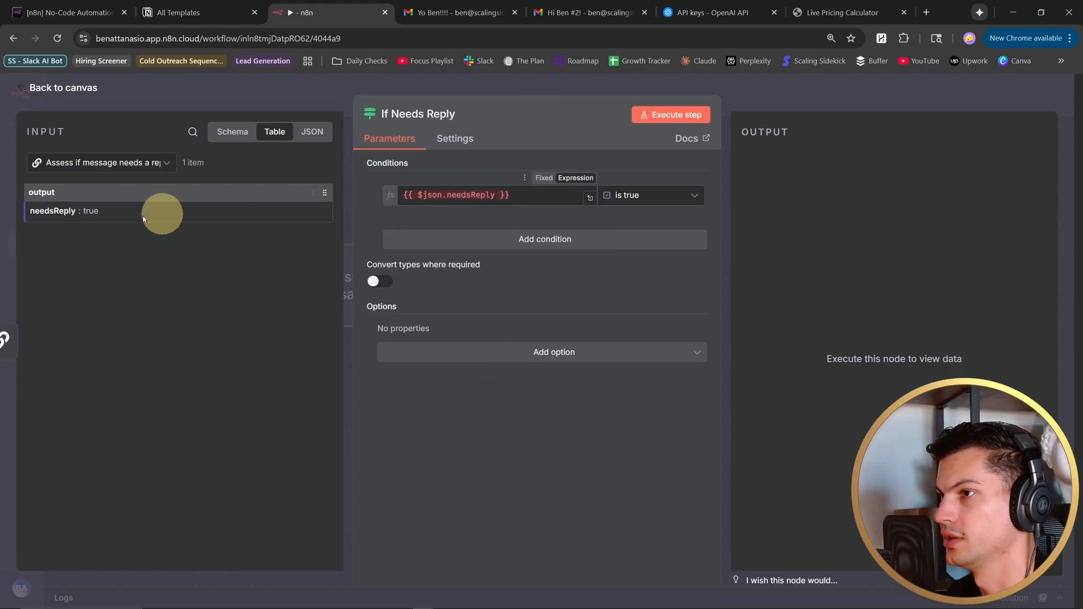
left_click(669, 115)
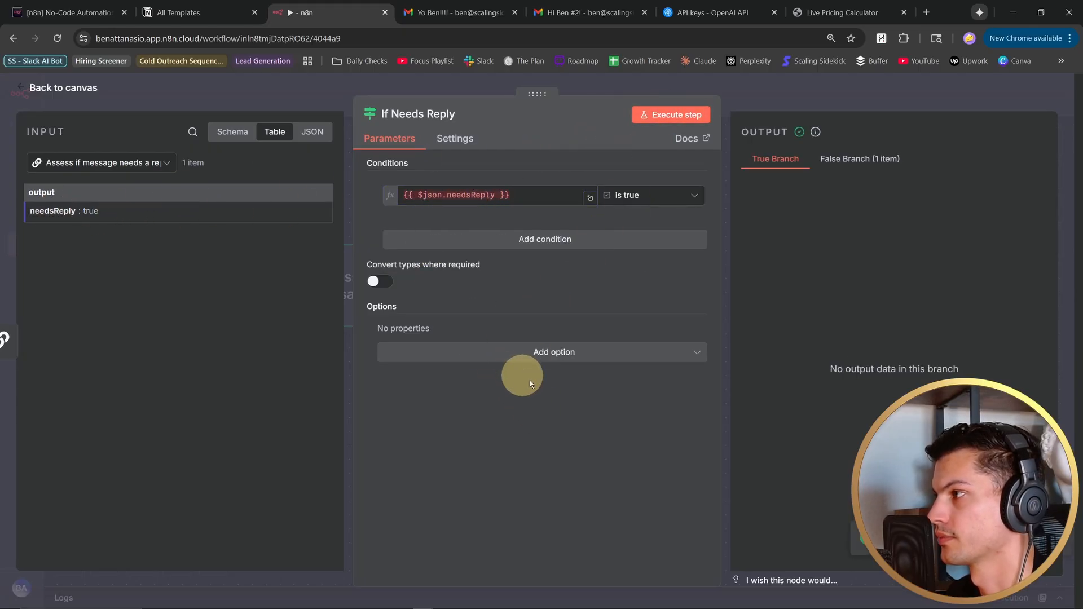
- Set the condition value to {{ $json.output.needsReply }} from the chain's output and execute the If Needs Reply node
left_click(521, 195)
key("BackSpace")
key("BackSpace")
key("BackSpace")
key("BackSpace")
key("BackSpace")
key("BackSpace")
key("BackSpace")
key("BackSpace")
key("BackSpace")
key("BackSpace")
key("BackSpace")
key("BackSpace")
key("BackSpace")
key("BackSpace")
key("BackSpace")
key("BackSpace")
key("BackSpace")
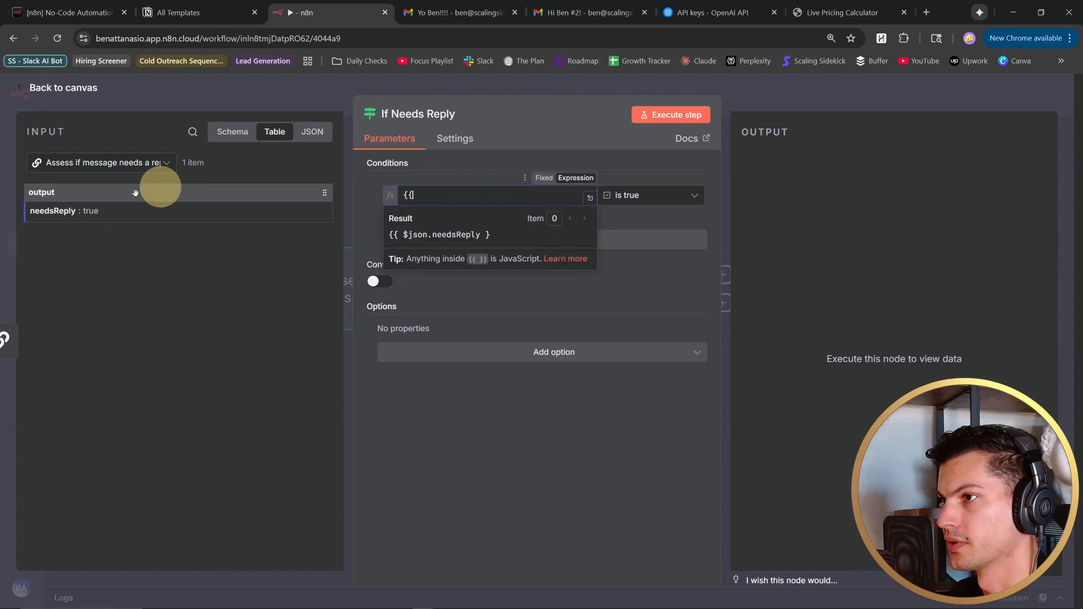
left_click_drag(49, 210, 429, 199)
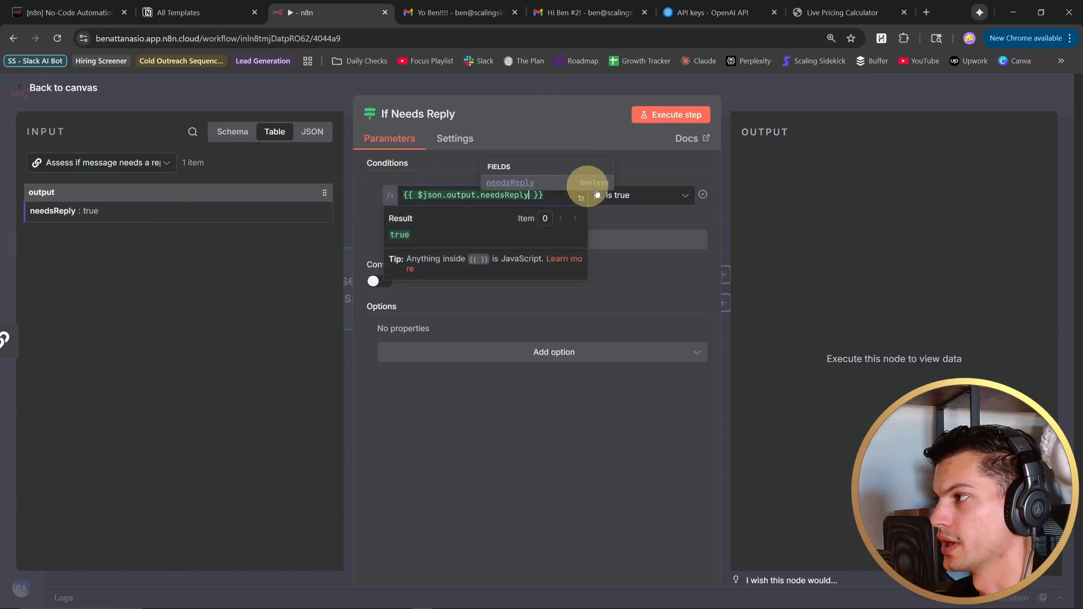
left_click(615, 395)
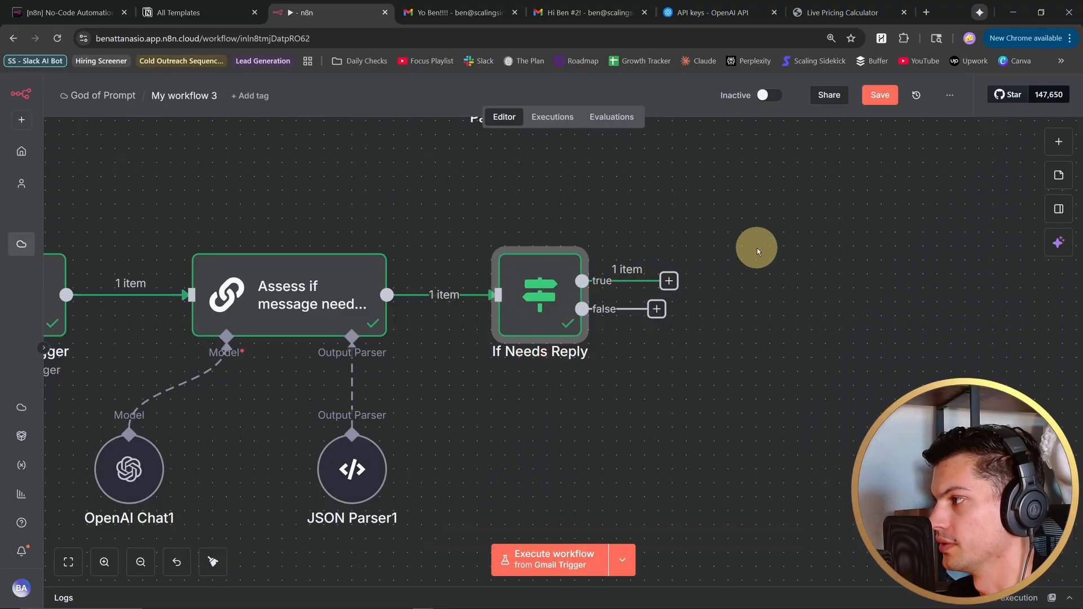
- Add an Edit Fields node "set business JSON" after If Needs Reply, with string field about_business holding the EasyData profile JSON, and open that value
left_click_drag(758, 248, 844, 227)
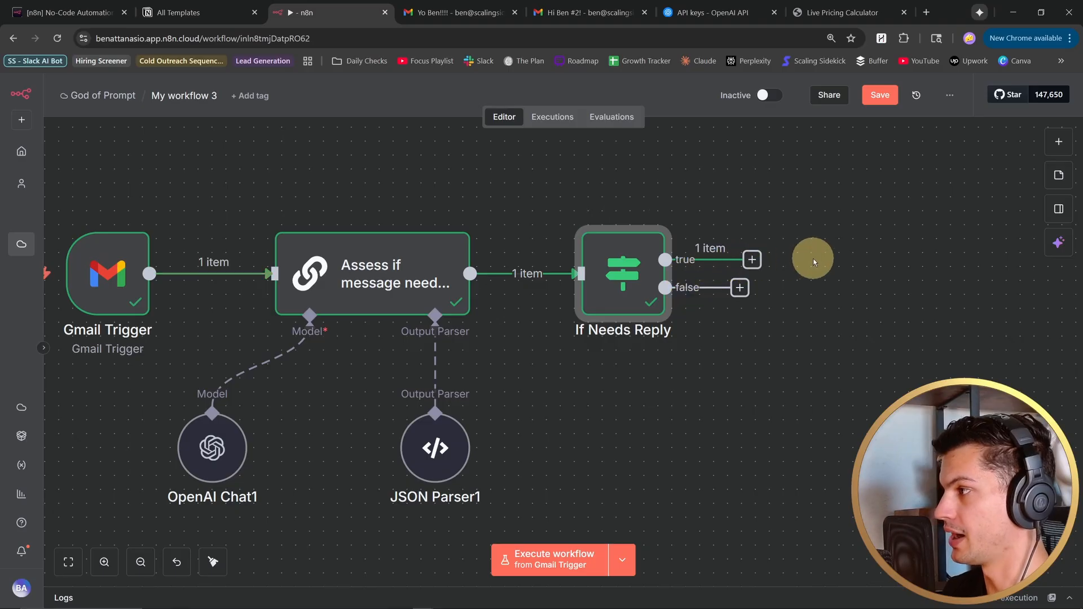
left_click_drag(812, 257, 698, 275)
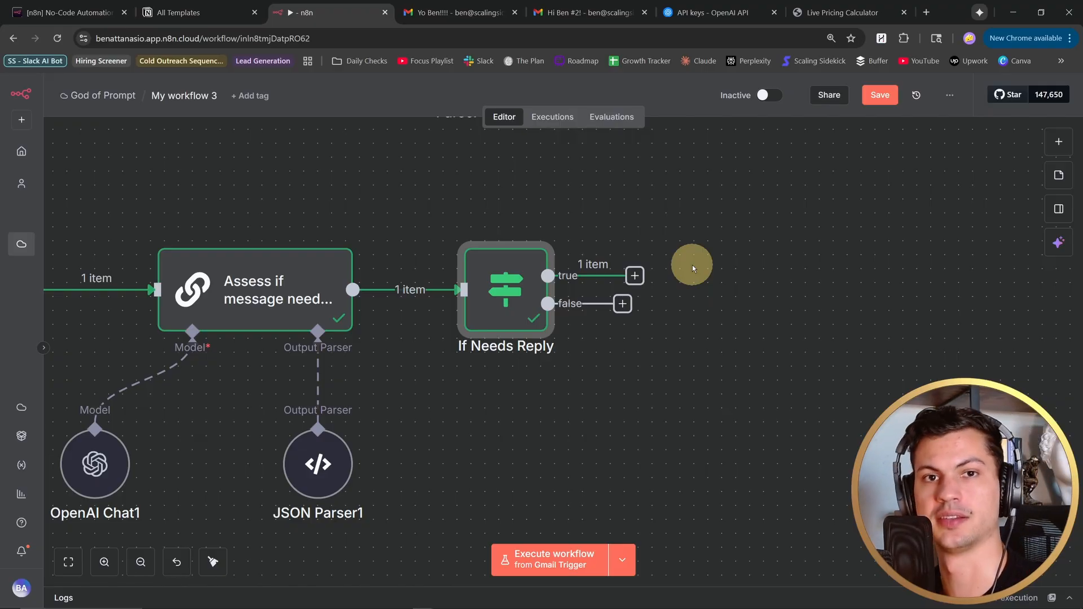
key("Tab")
type("set")
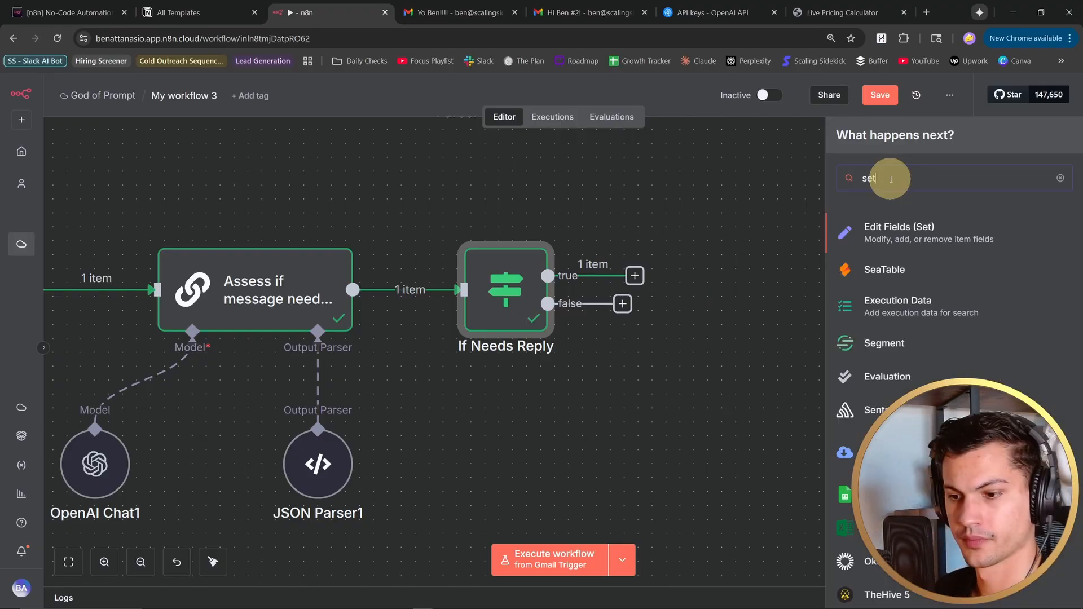
left_click(915, 231)
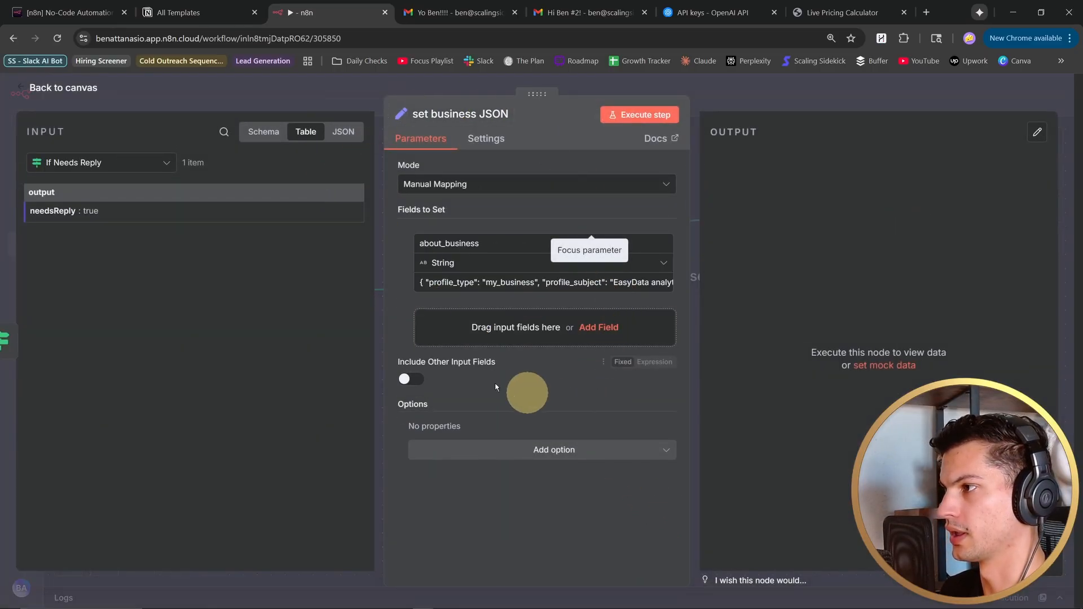
left_click(664, 286)
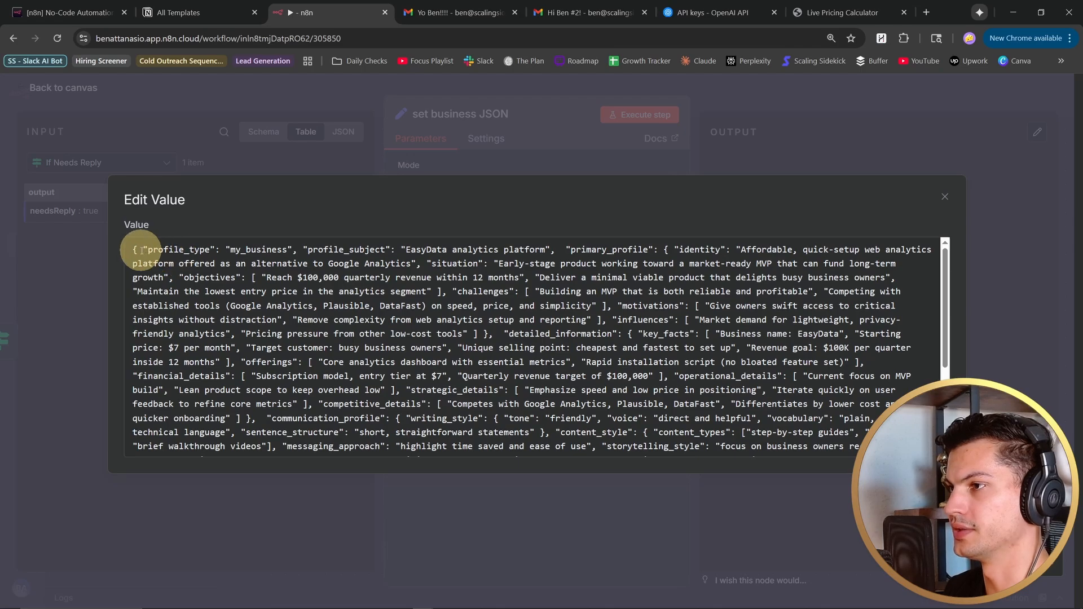
- Examine the full EasyData profile JSON held in the about_business value of the set business JSON node
left_click_drag(129, 249, 732, 446)
scroll(486, 322, "down", 3)
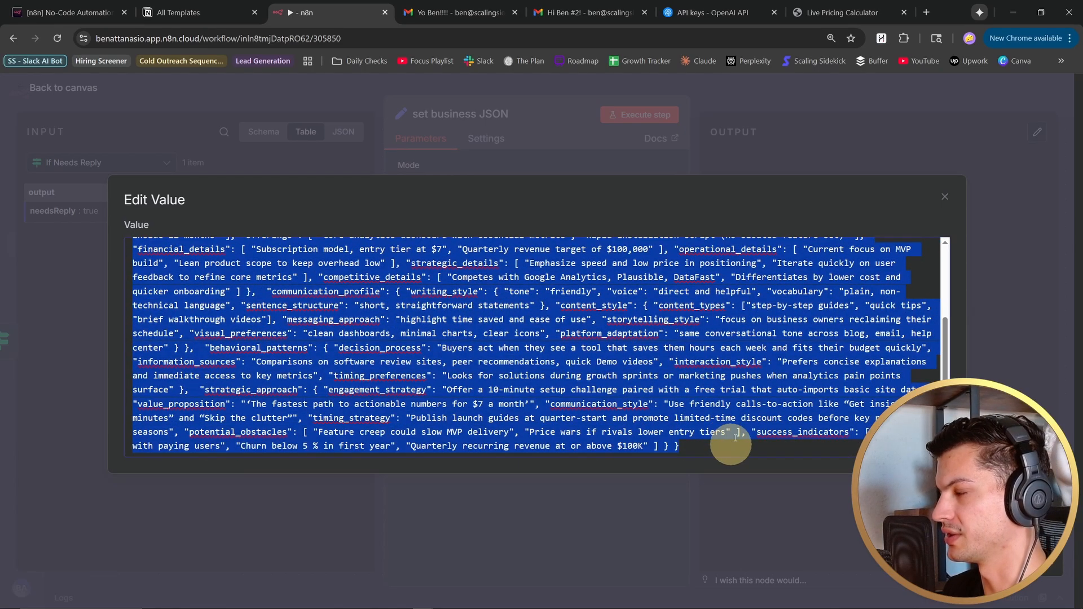
left_click(819, 305)
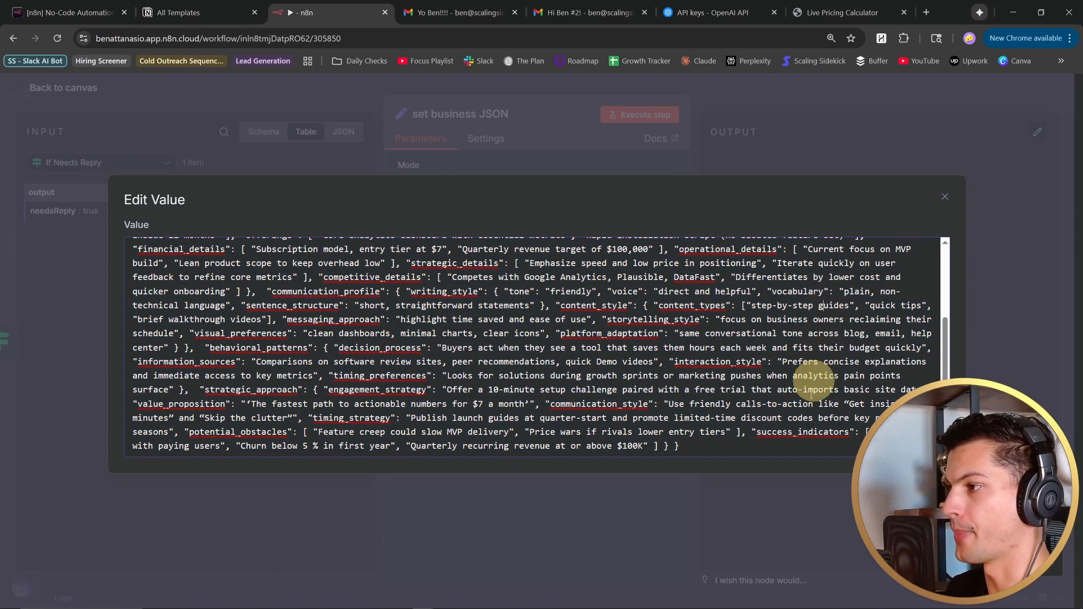
scroll(786, 444, "up", 3)
scroll(786, 443, "up", 3)
- Switch to the Claude chat and read through the EasyData profile formatted as a JSON snippet, from profile_type to success_indicators
key("alt+Tab")
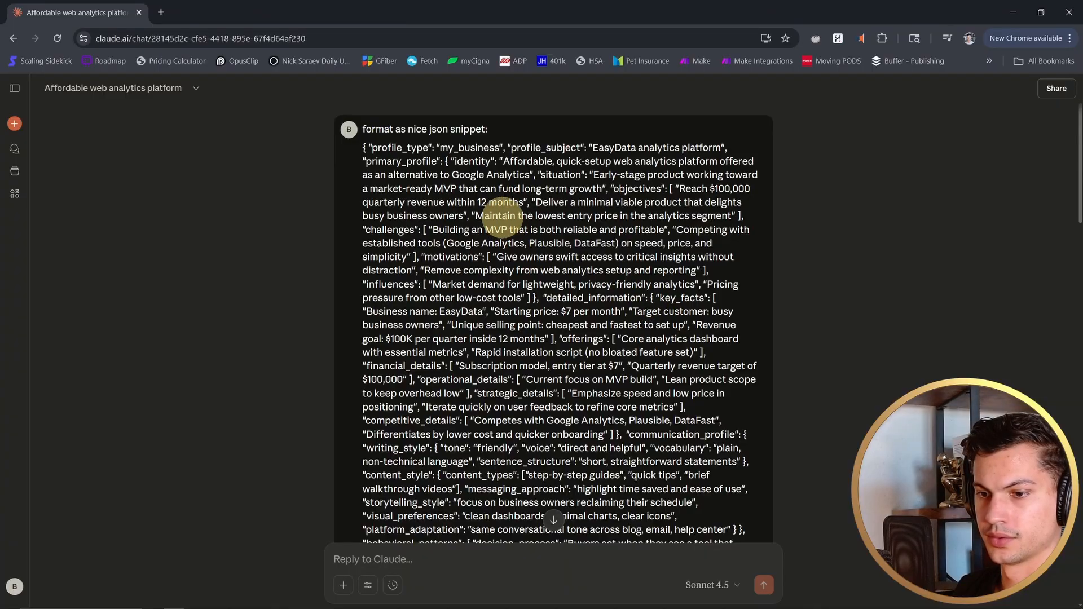
left_click_drag(447, 147, 650, 461)
left_click(876, 395)
scroll(617, 358, "down", 10)
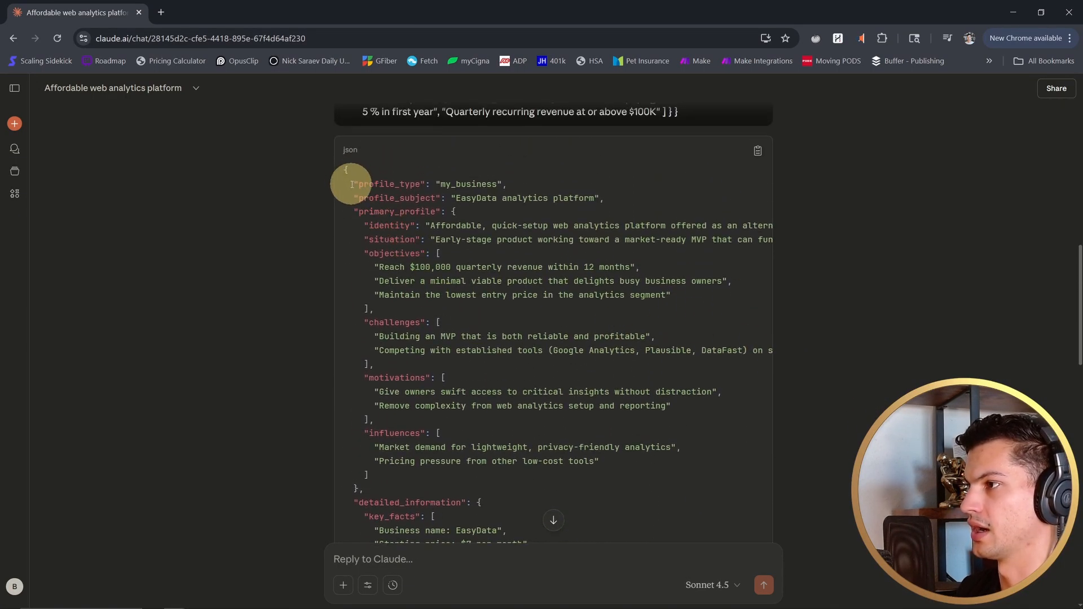
left_click_drag(351, 185, 448, 199)
key("ctrl+plus")
key("ctrl+plus")
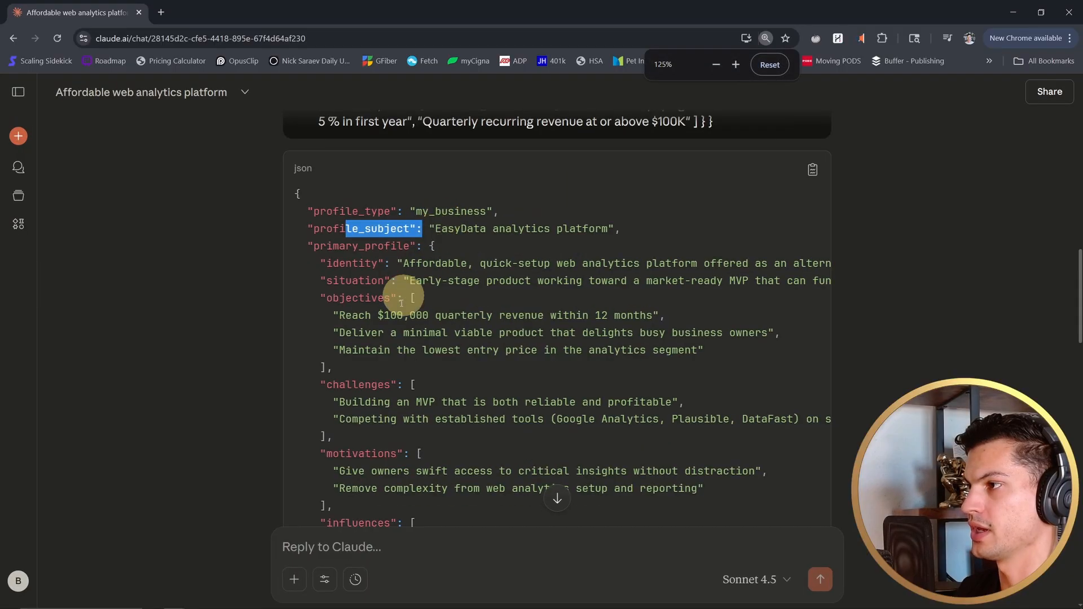
left_click(401, 303)
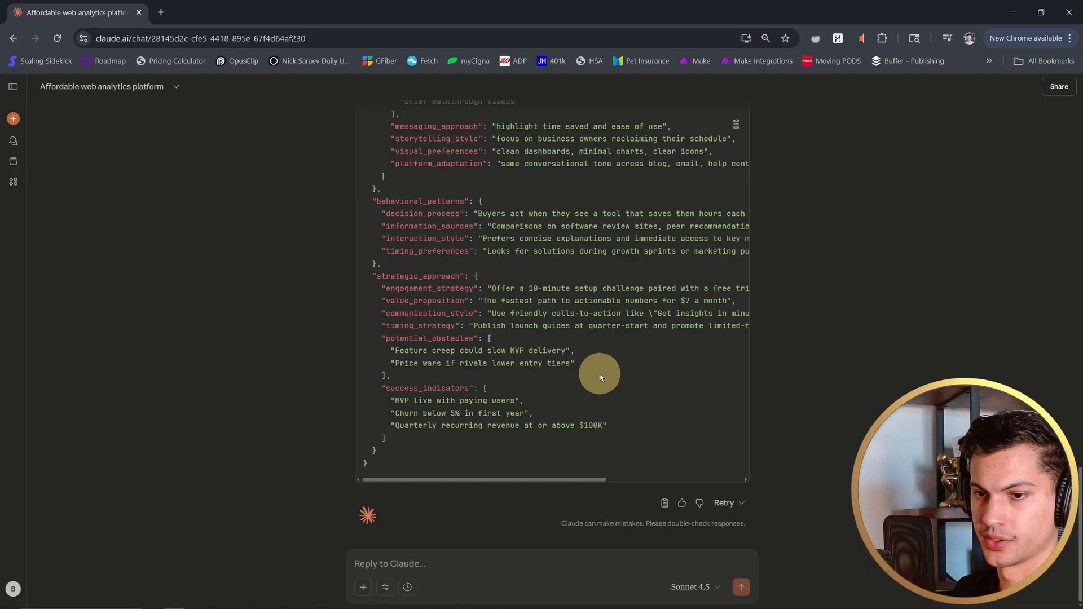
scroll(600, 377, "up", 20)
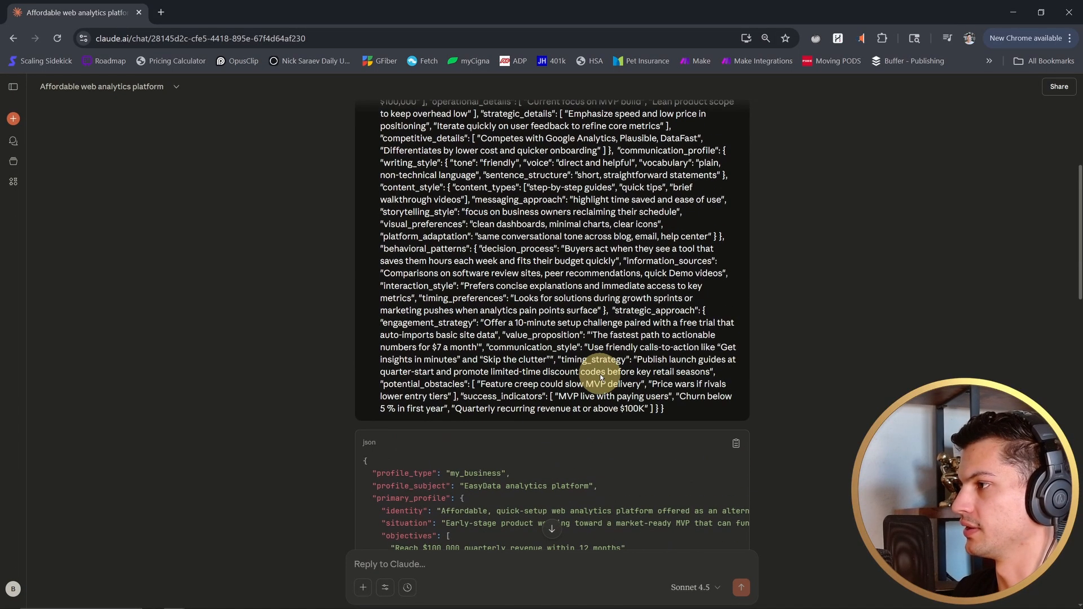
scroll(600, 377, "down", 15)
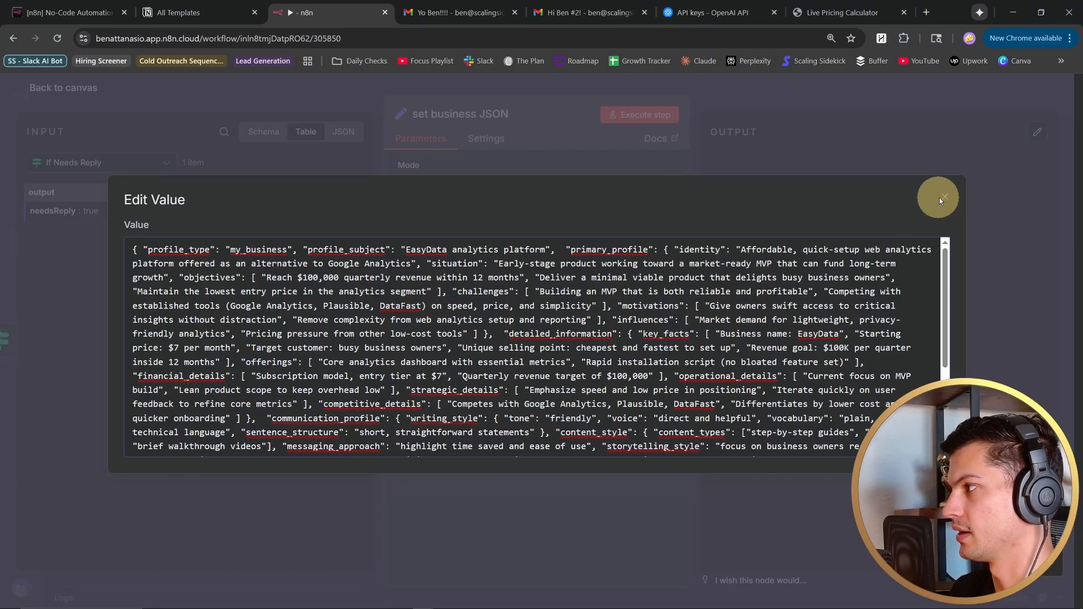
- Return to n8n, execute the set business JSON node and check its about_business output
left_click(941, 198)
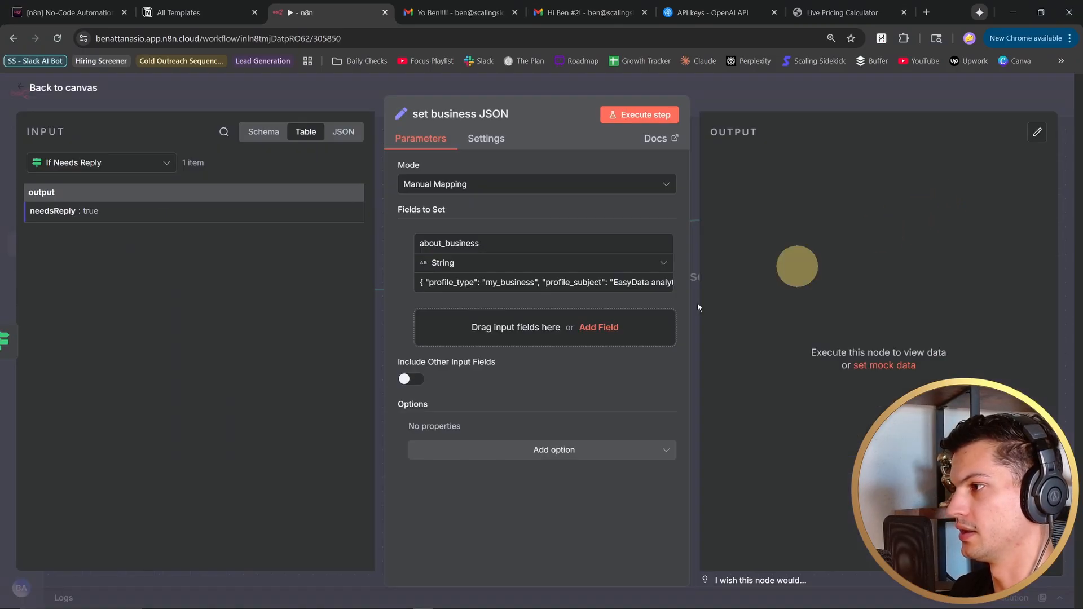
left_click(646, 112)
left_click_drag(749, 201, 884, 466)
scroll(838, 348, "down", 4)
left_click(839, 348)
scroll(839, 348, "up", 1)
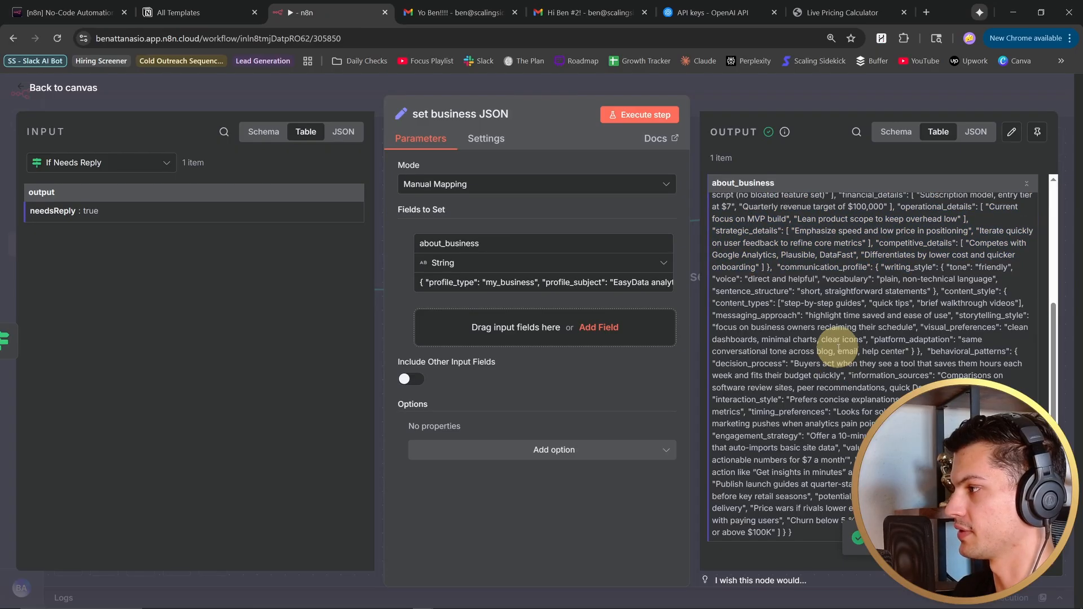
scroll(839, 347, "up", 10)
left_click(23, 83)
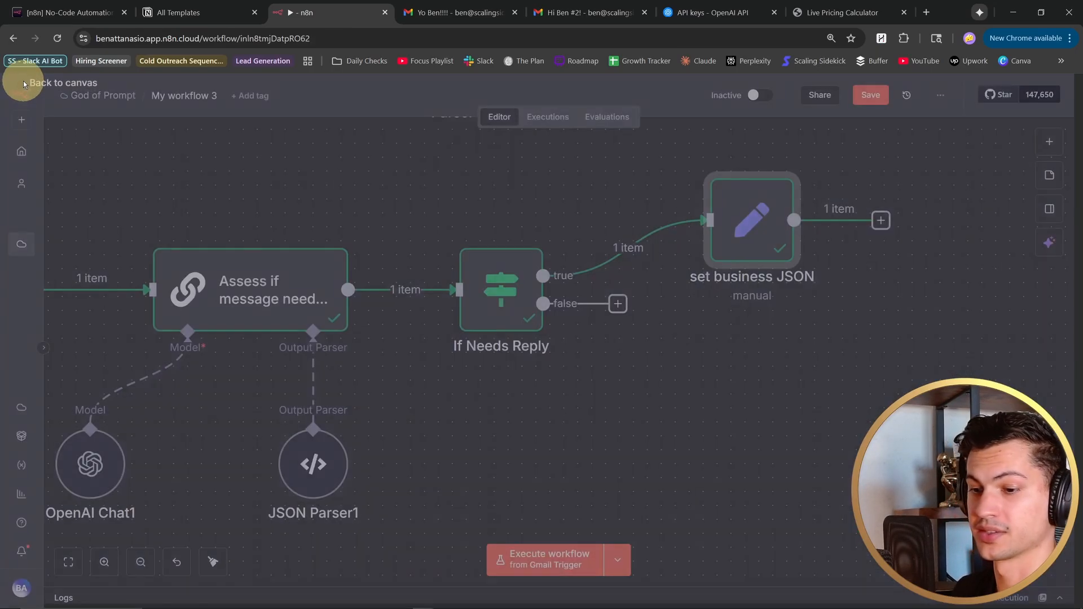
- Add a Basic LLM Chain node after set business JSON and position it on the canvas
scroll(542, 171, "right", 3)
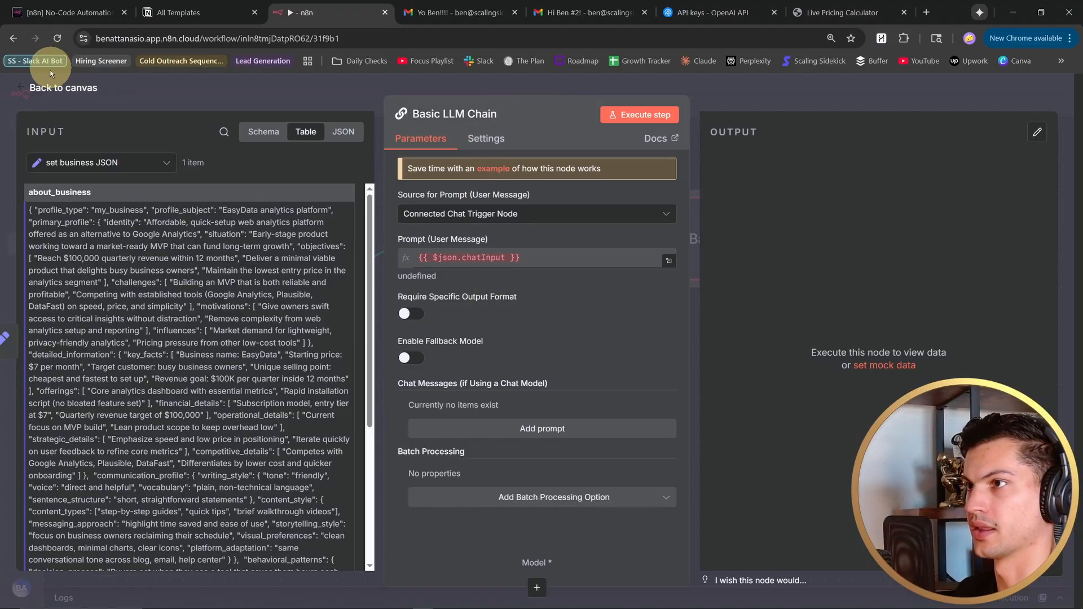
left_click(23, 88)
left_click_drag(733, 262, 746, 254)
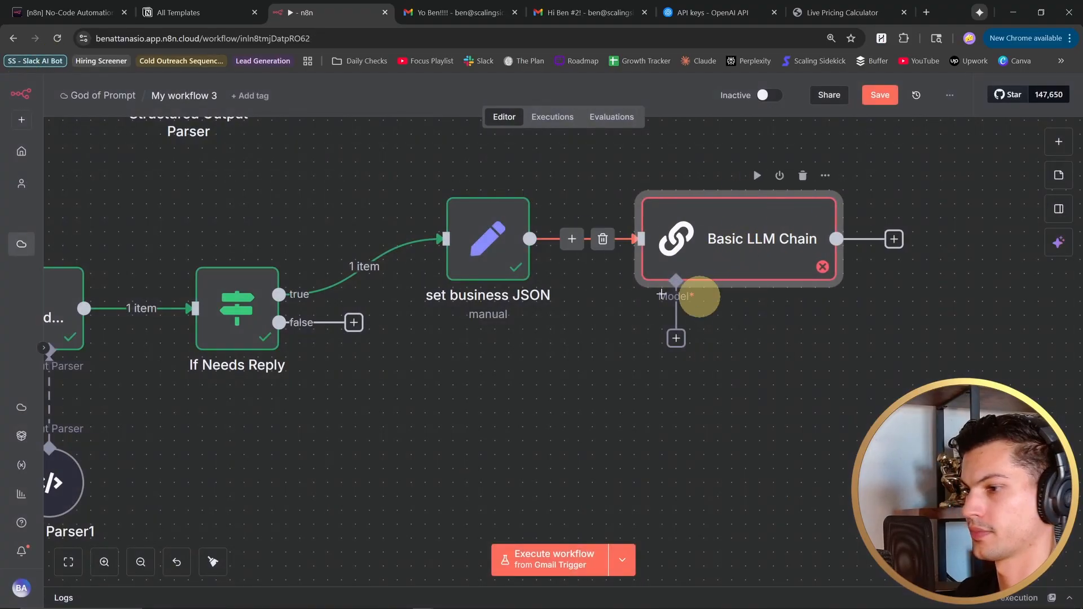
- Attach an OpenAI Chat Model to the new chain, using the OpenAI - Scaling Sidekick credential and the gpt-5-nano model
left_click(676, 338)
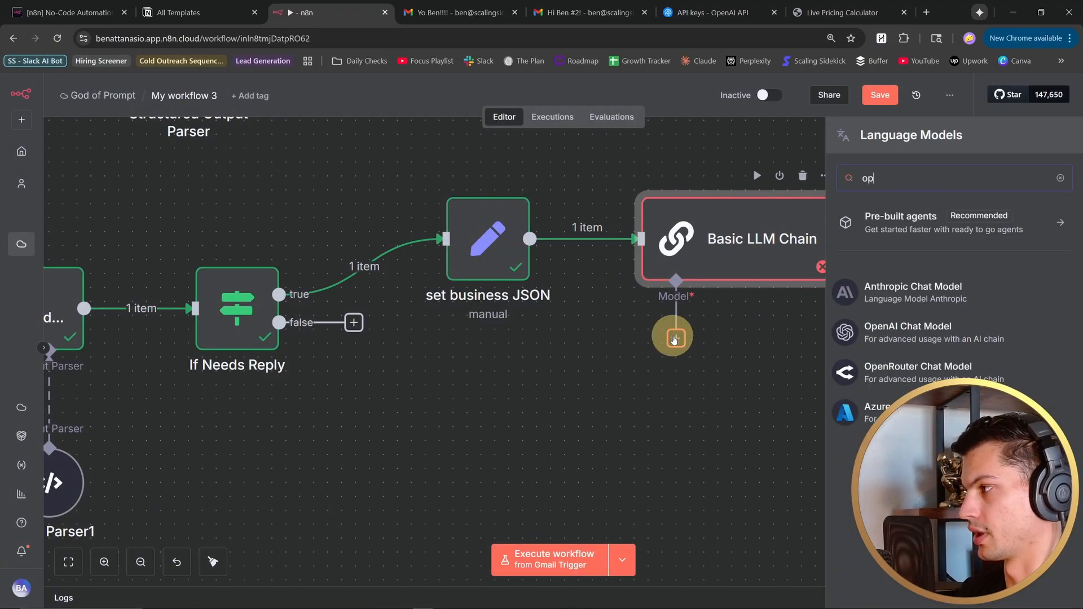
type("open")
left_click(947, 303)
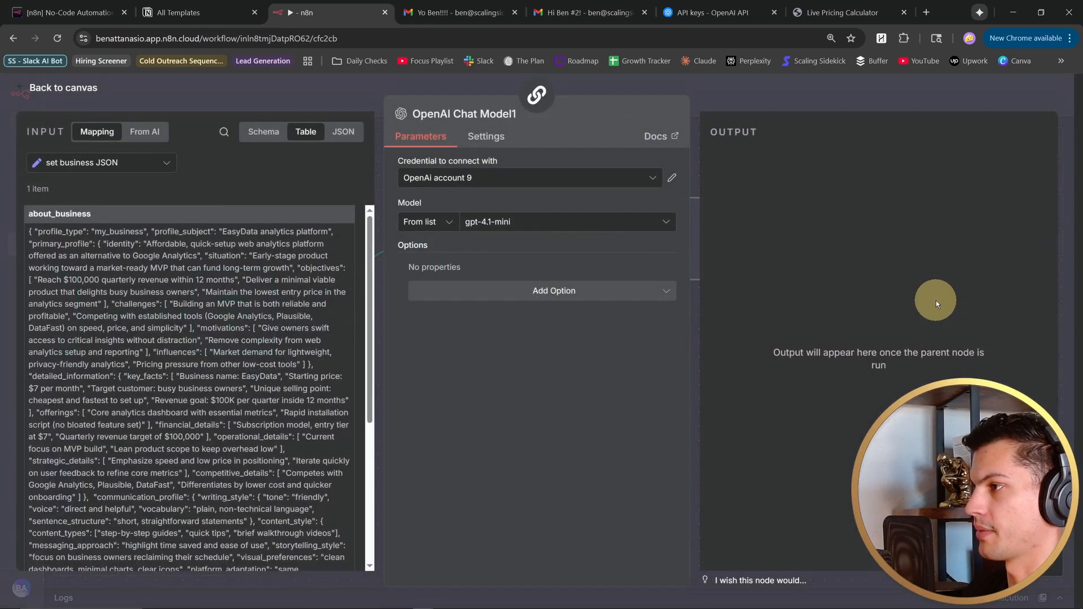
left_click(575, 234)
type("5")
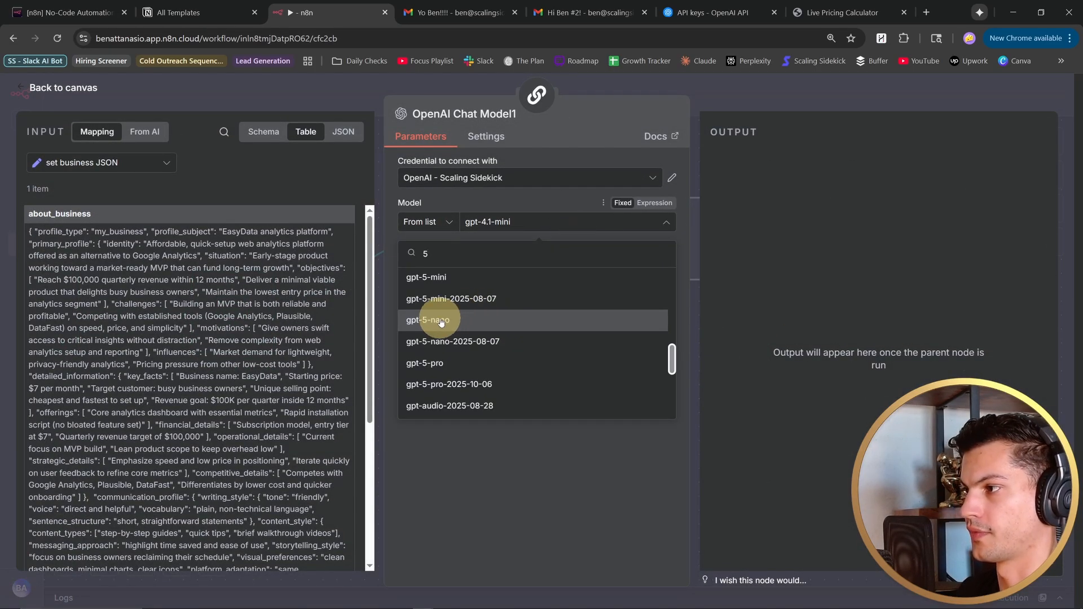
left_click(441, 321)
left_click(24, 88)
- Name the chain "Generate email reply" and define its prompt as Subject {{ $('Gmail Trigger').item.json.subject }} and Message {{ $('Gmail Trigger').item.json.textAsHtml }}
double_click(626, 257)
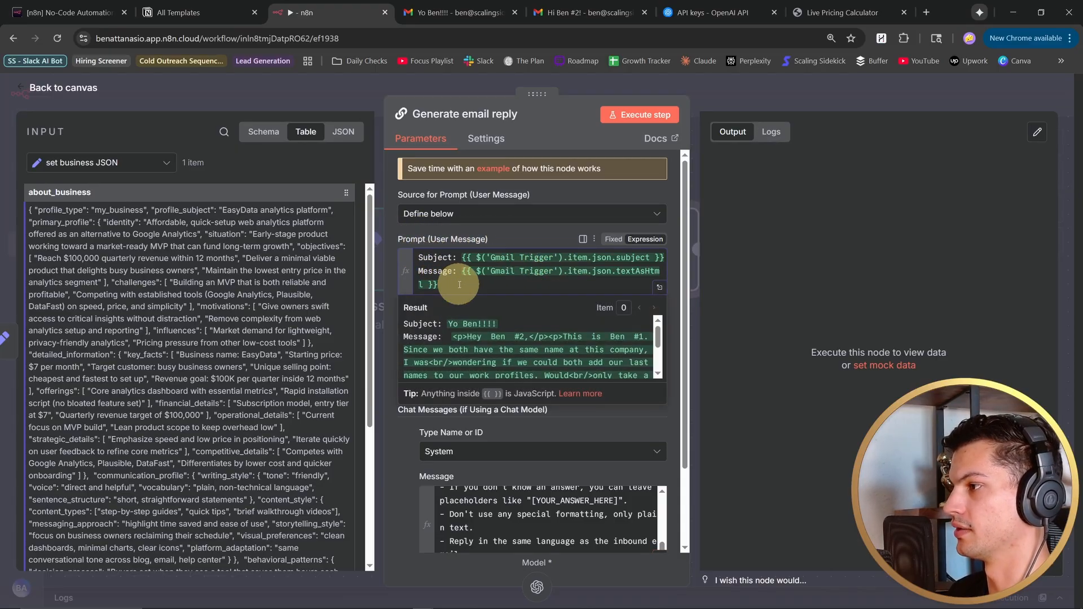
left_click(659, 287)
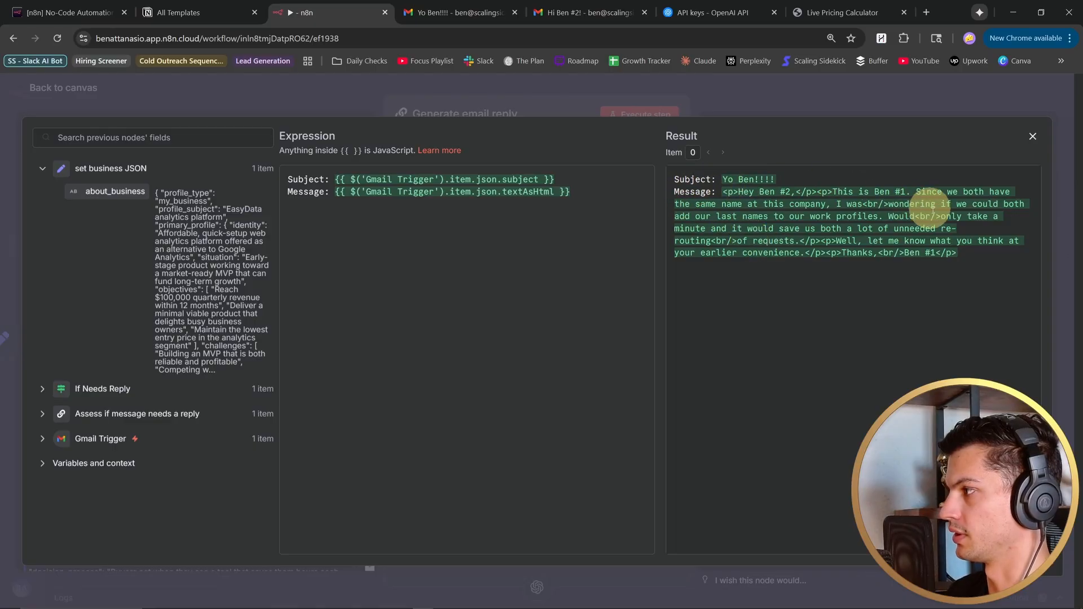
key("Escape")
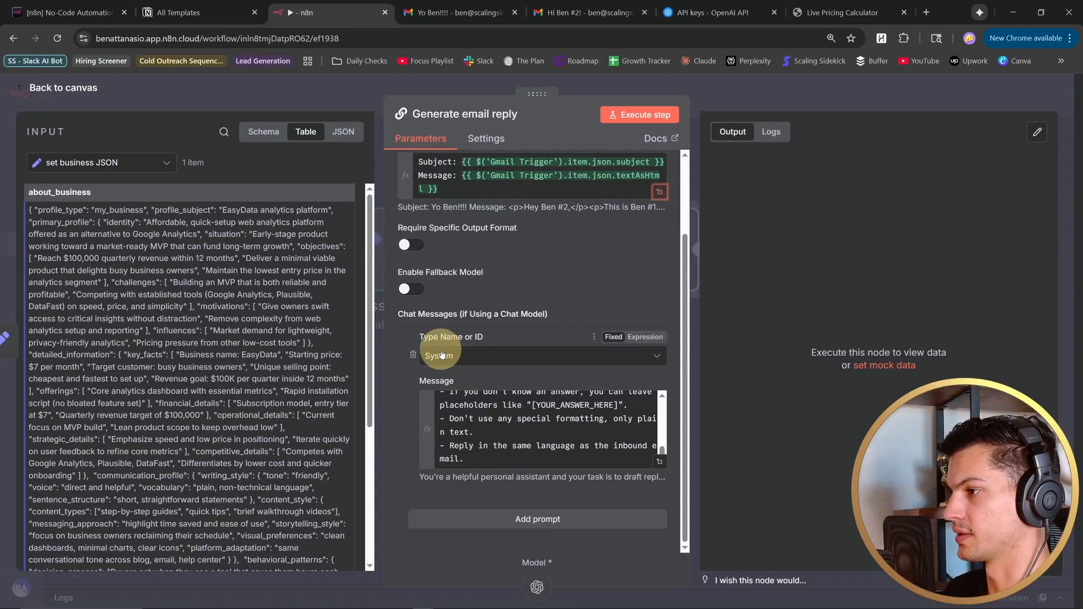
- Give Generate email reply a System message with reply-drafting instructions and {{ $json.about_business }}, and execute the node
left_click(660, 463)
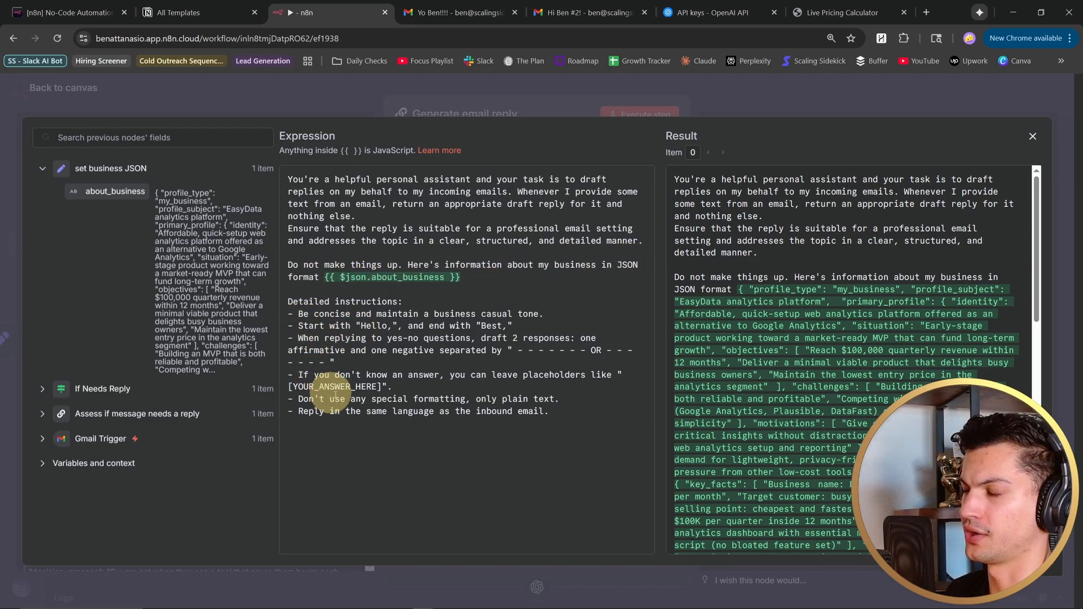
left_click(627, 113)
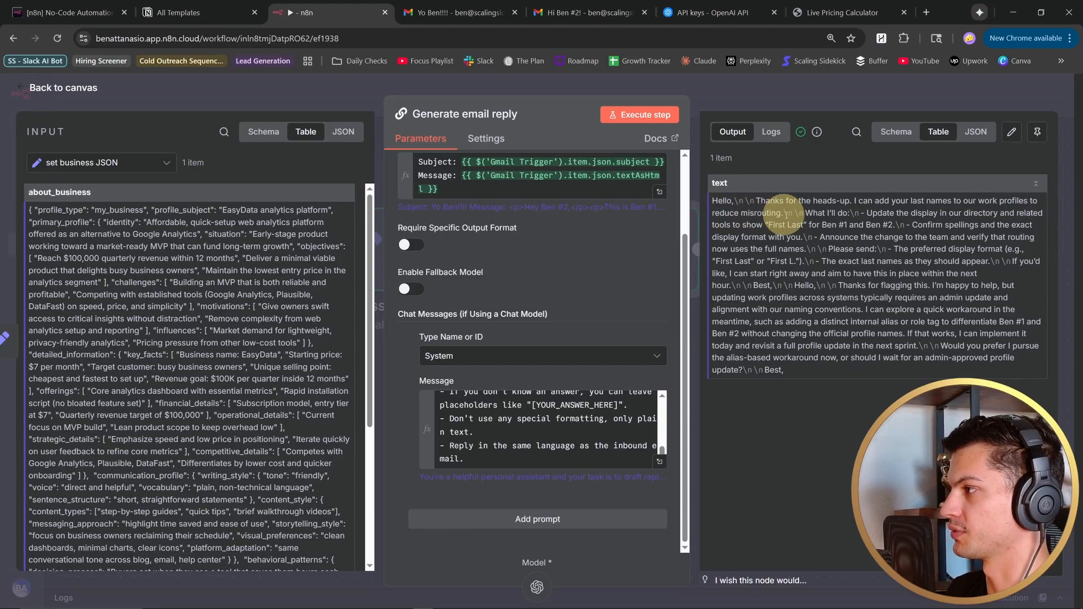
key("Escape")
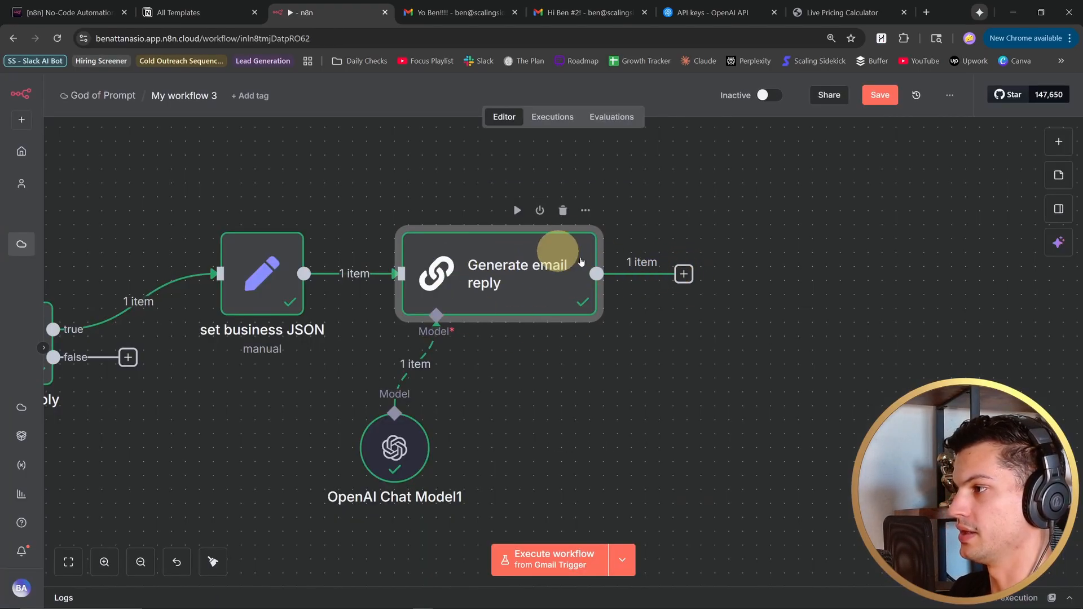
- Add a Gmail Create a draft node named "Gmail - Create Draft" after Generate email reply, with a "Re:" trigger subject and the generated text as HTML message
left_click(684, 274)
type("gmail")
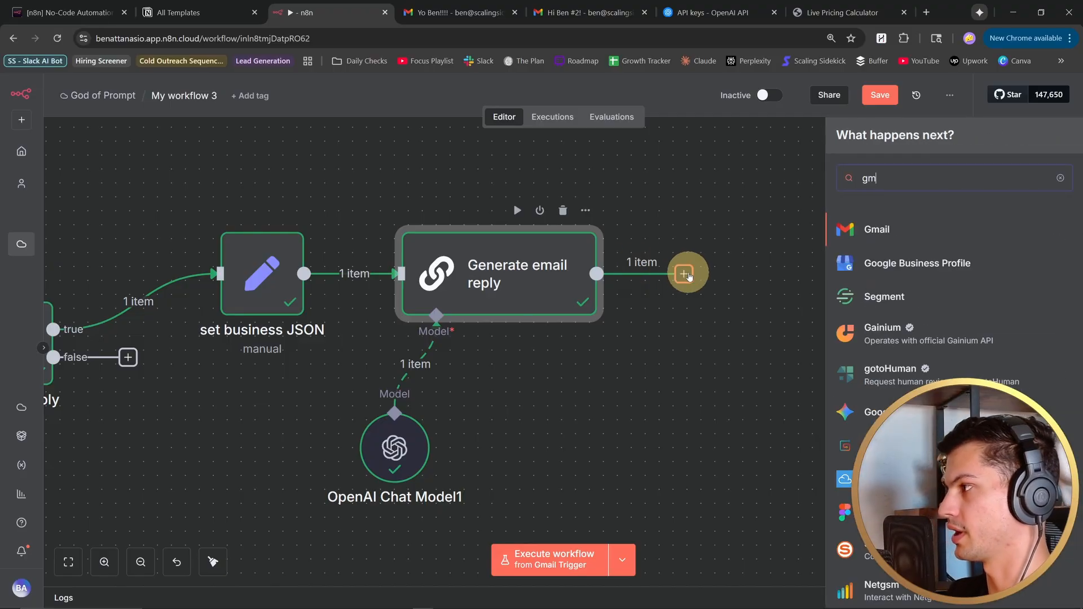
left_click(881, 226)
type("draft")
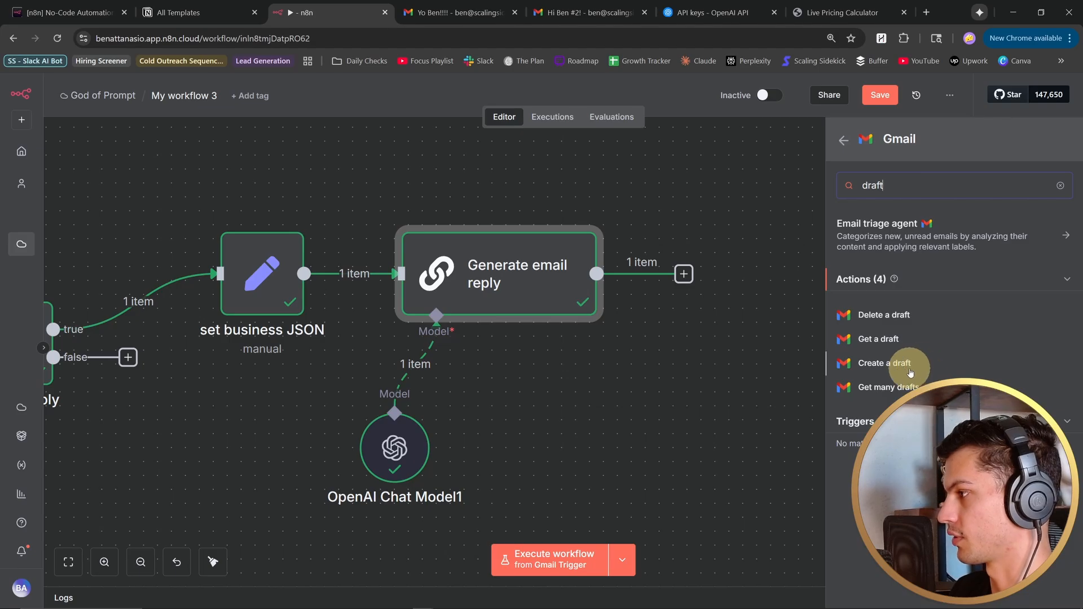
left_click(901, 363)
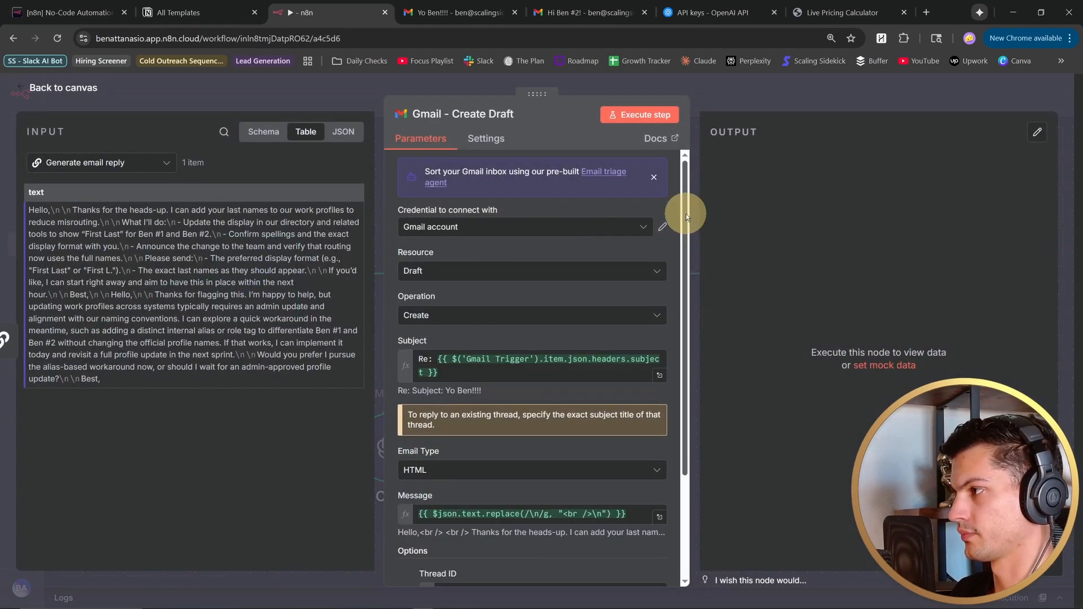
- Set the draft's Thread ID to {{ $('Gmail Trigger').item.json.threadId }} and To Email to the trigger's headers.from value, and execute the node
left_click_drag(684, 210, 689, 363)
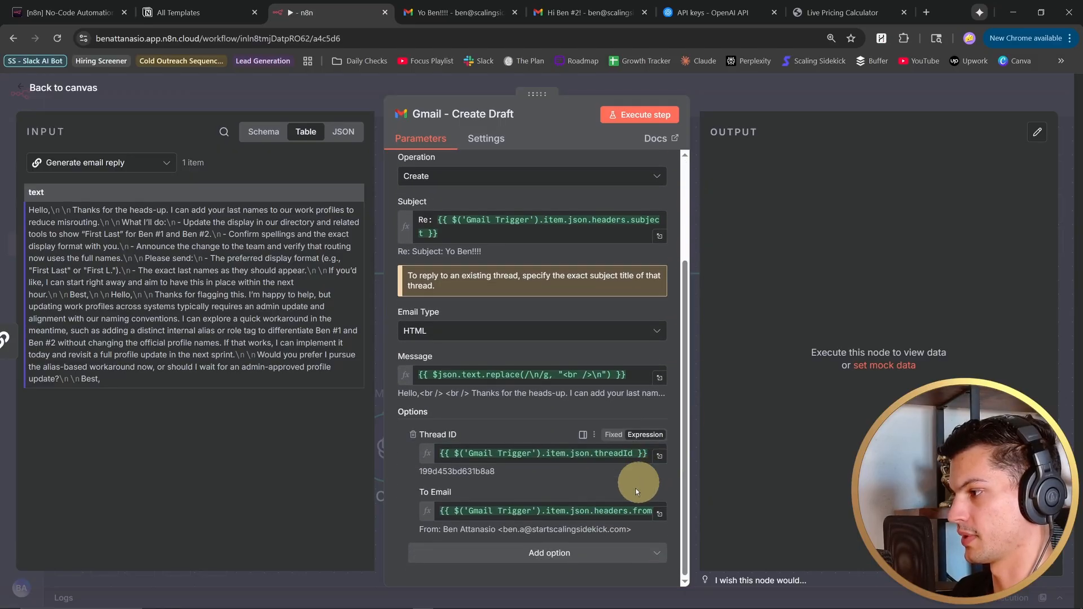
left_click(603, 511)
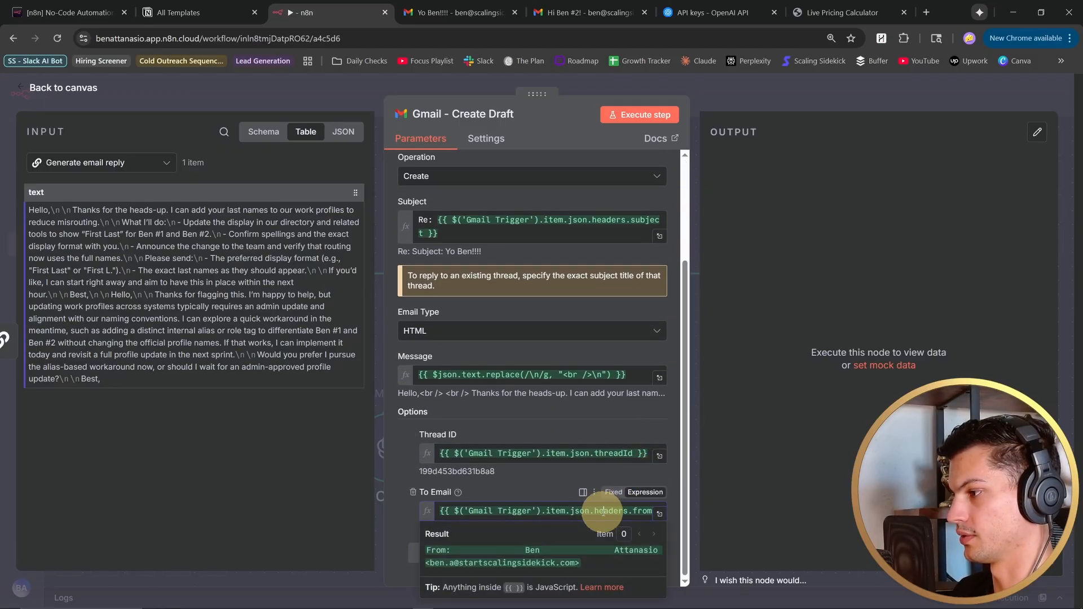
left_click(659, 514)
key("ctrl+Tab")
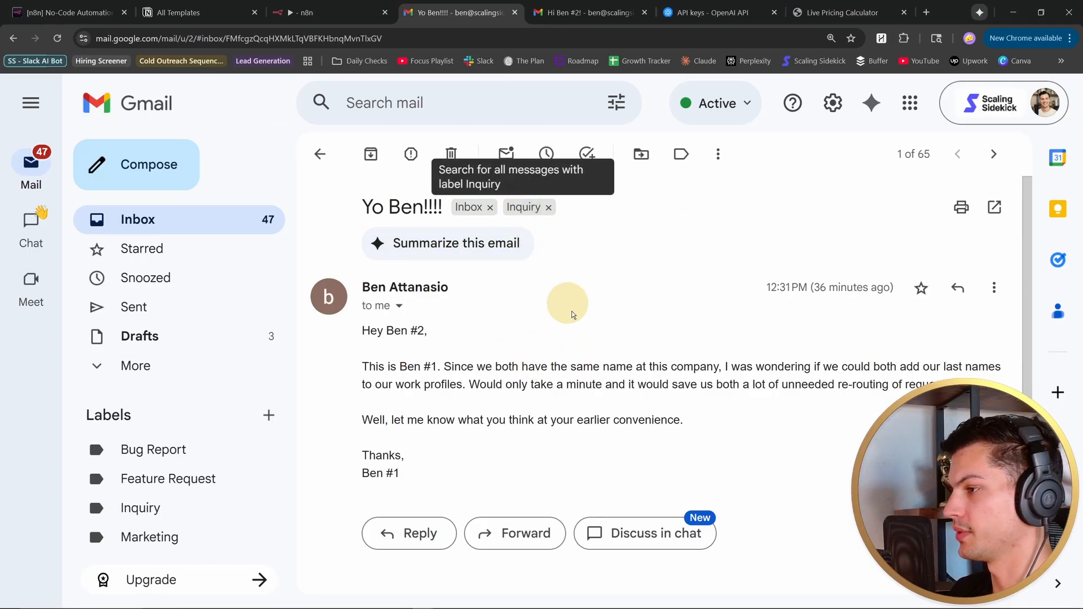
left_click(319, 17)
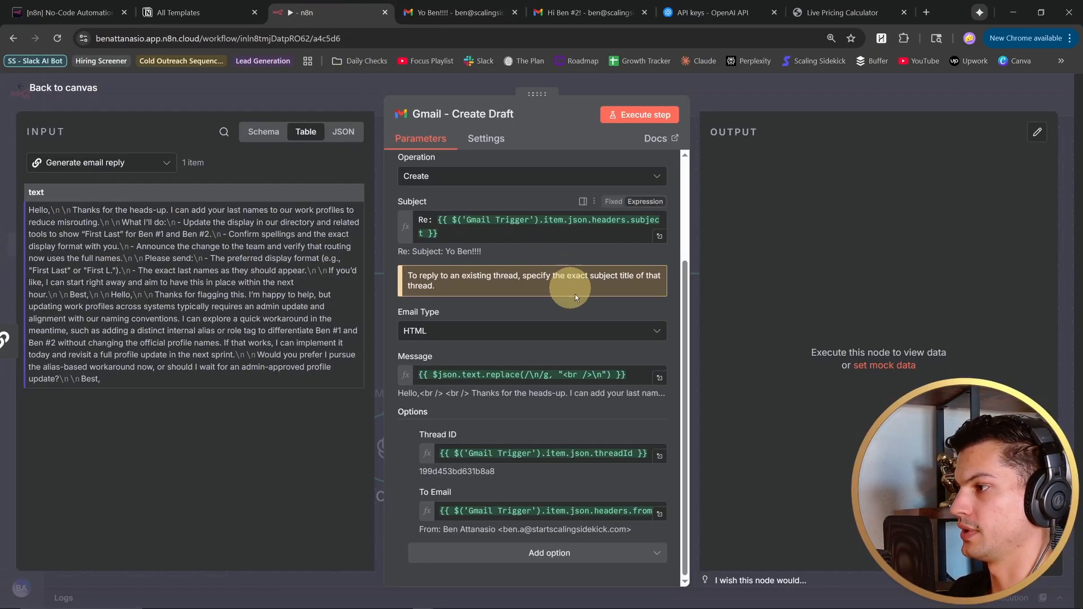
left_click(637, 115)
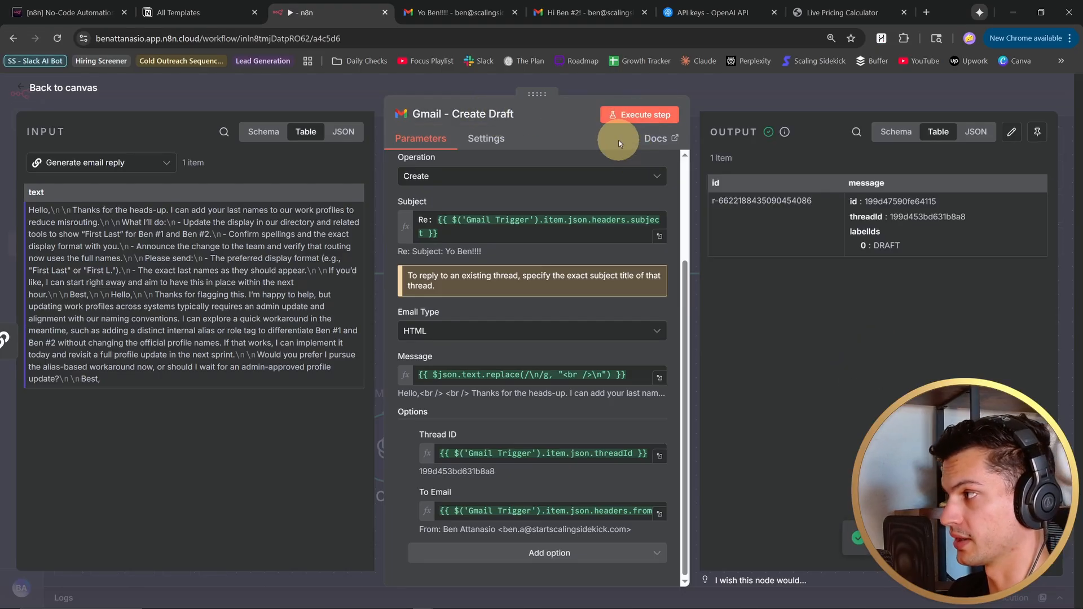
- Switch to the "Yo Ben!!!!" thread in Gmail and read through the generated reply draft
key("ctrl+Tab")
scroll(561, 303, "up", 1)
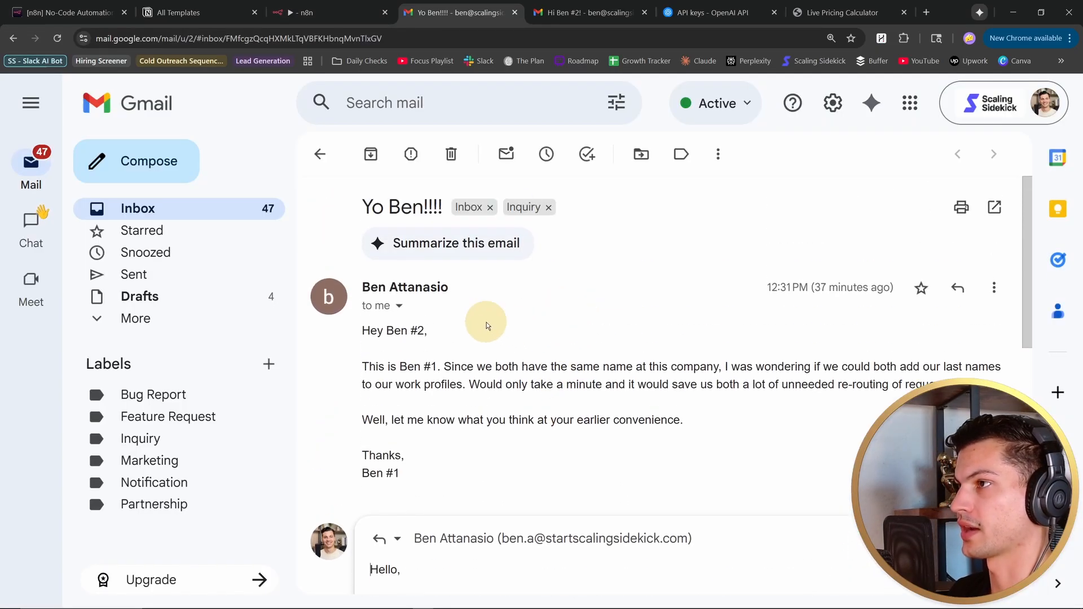
scroll(595, 366, "down", 3)
scroll(641, 338, "down", 3)
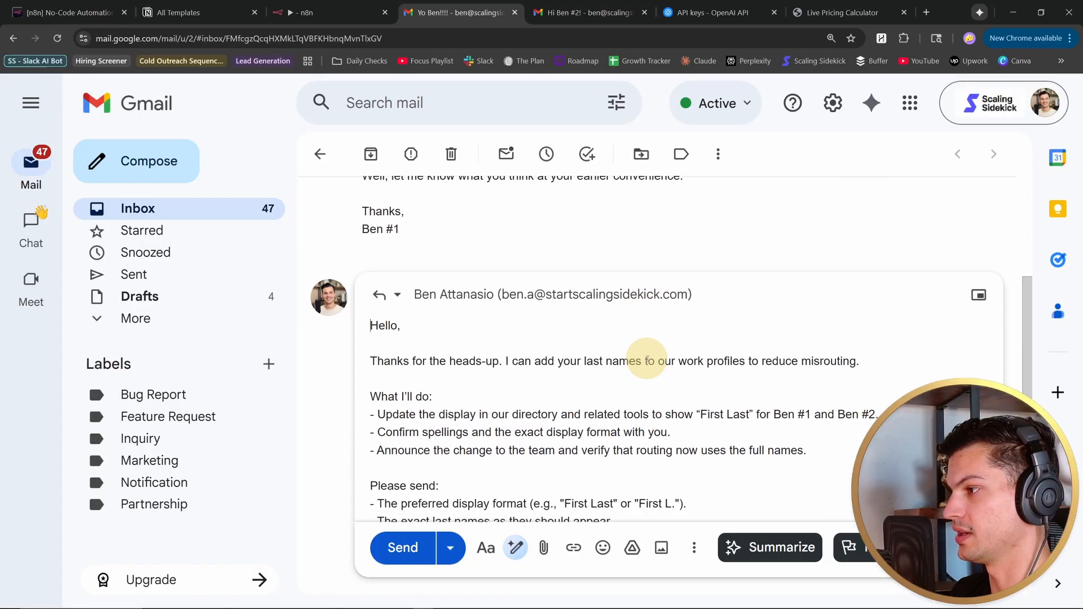
scroll(649, 378, "up", 1)
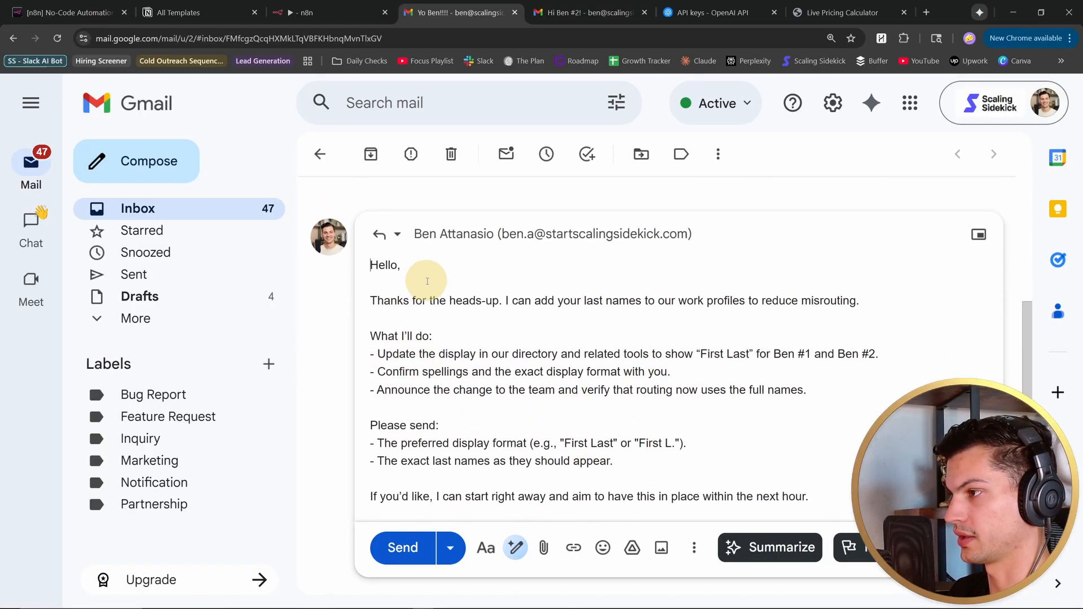
left_click(373, 266)
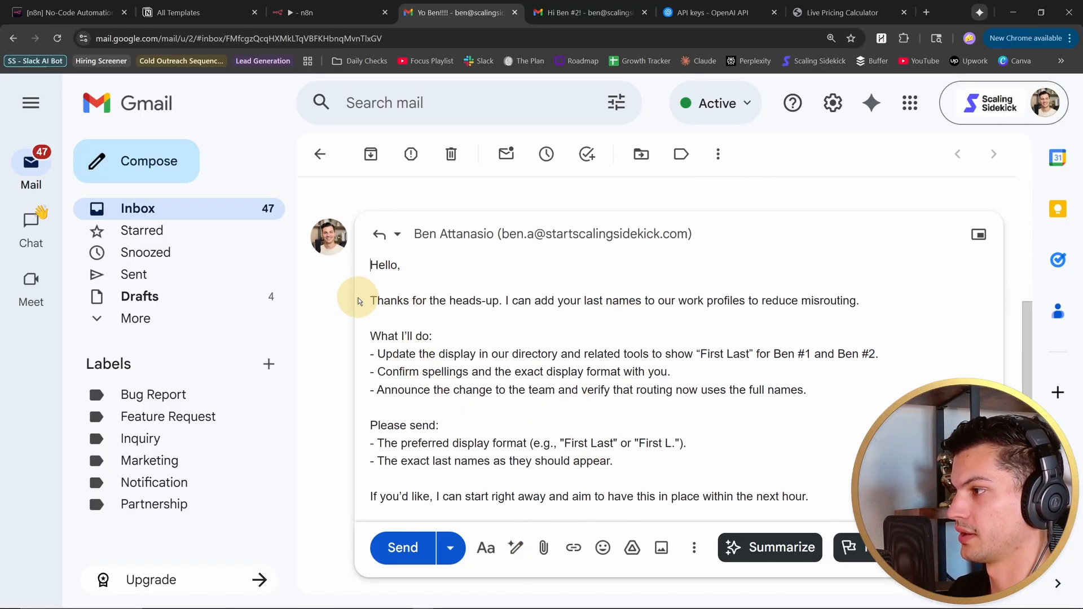
scroll(479, 378, "down", 1)
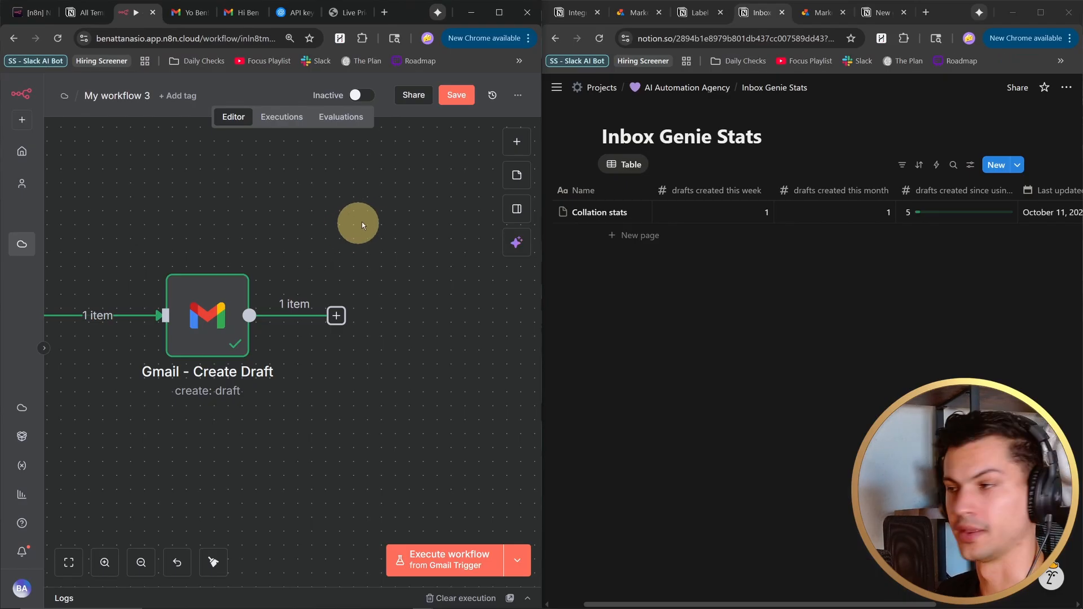
- Switch to Notion and create an empty database with a new empty data source under AI Automation Agency
scroll(384, 283, "right", 2)
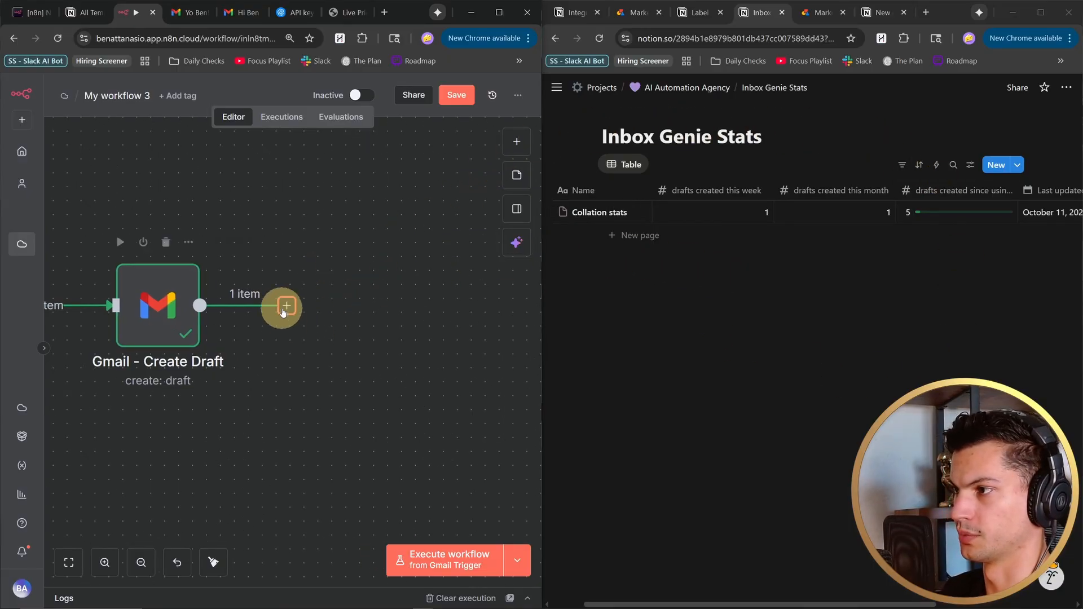
left_click(1041, 12)
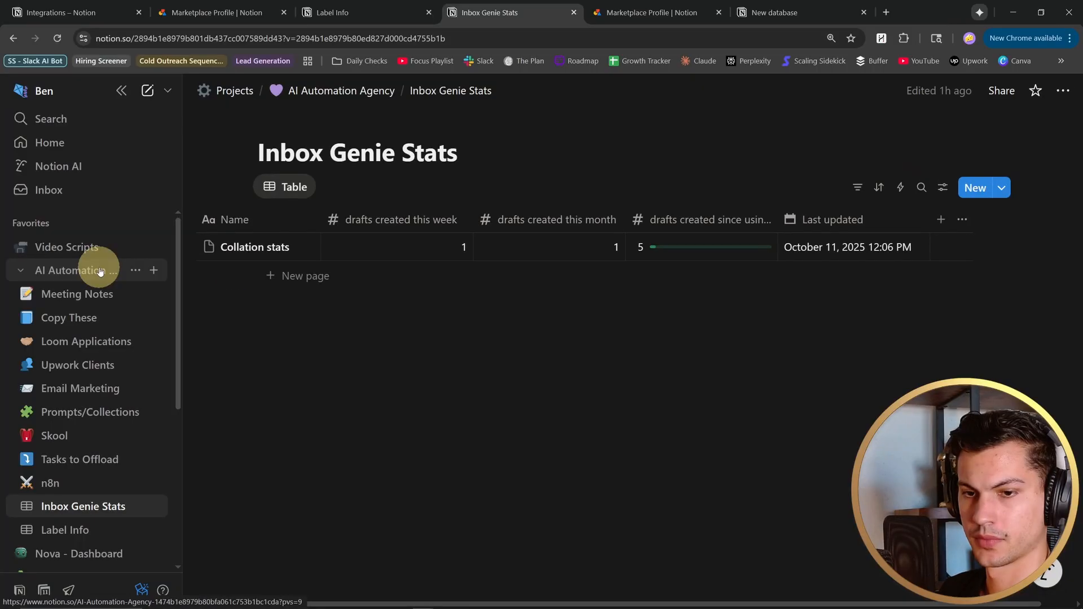
left_click(154, 269)
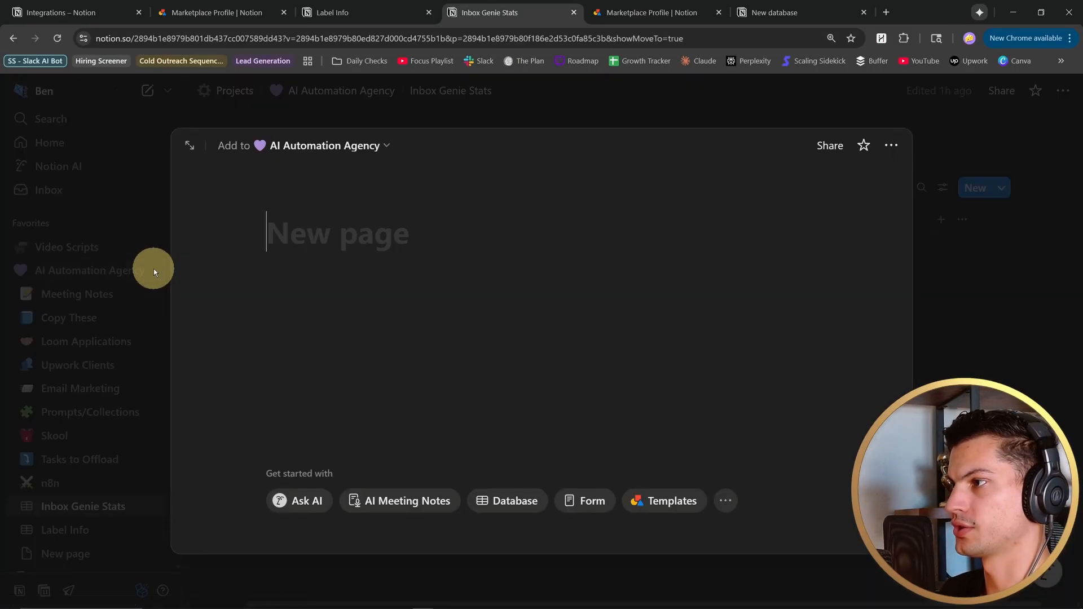
left_click(515, 508)
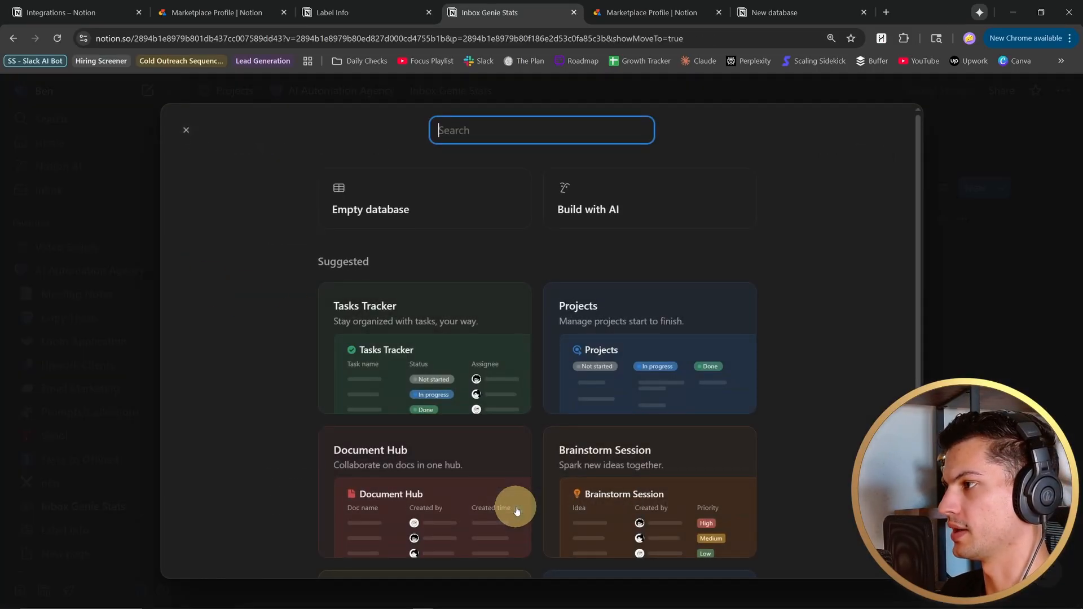
left_click(441, 209)
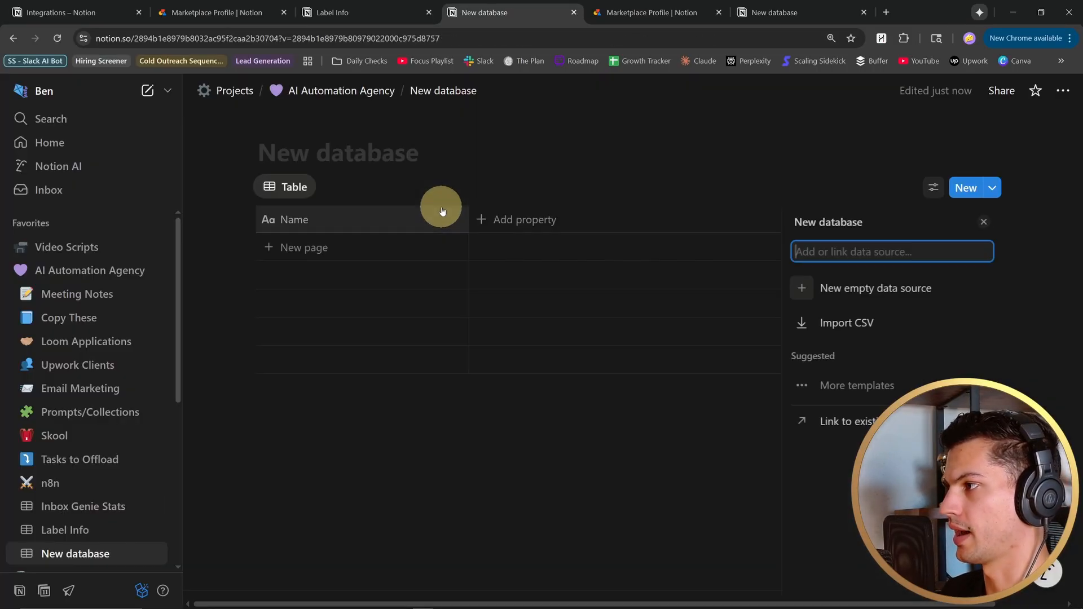
left_click(912, 289)
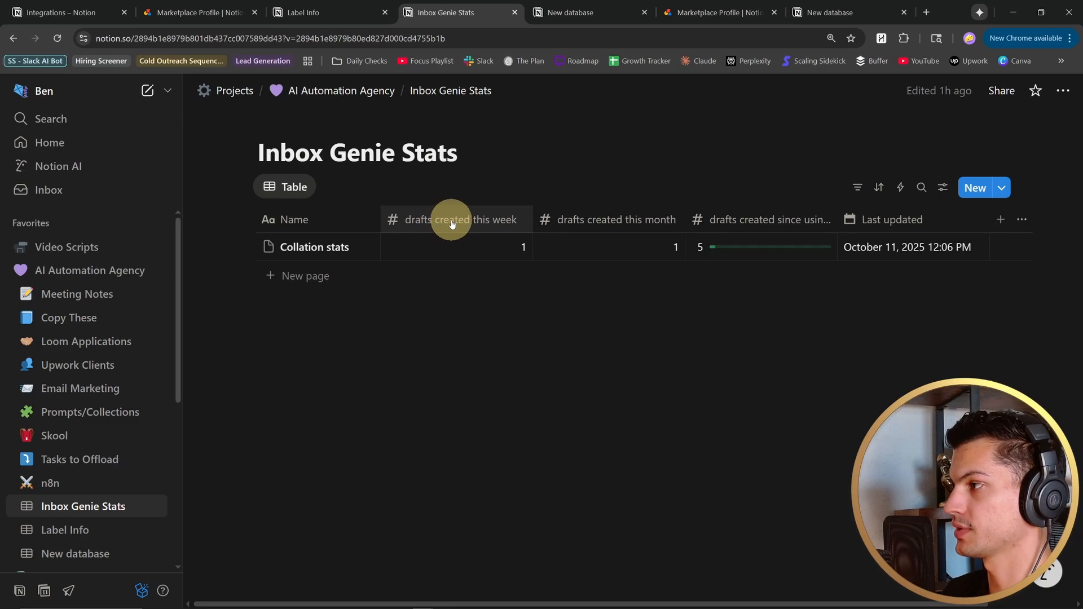
- Add a Number property to the new database and open its name for editing
key("ctrl+Tab")
left_click(507, 218)
left_click(684, 282)
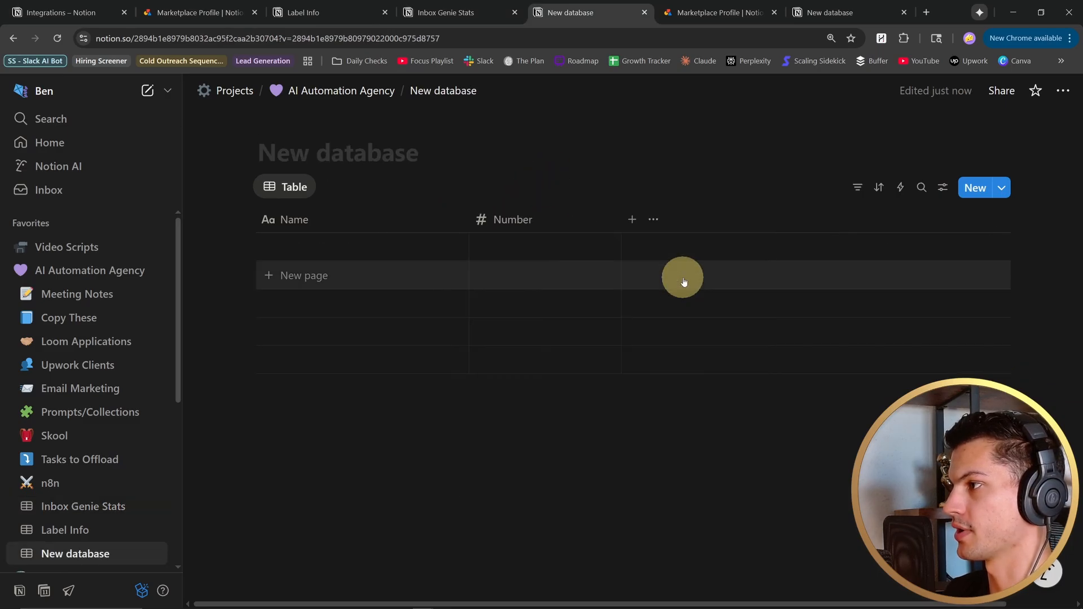
left_click(540, 219)
left_click(537, 249)
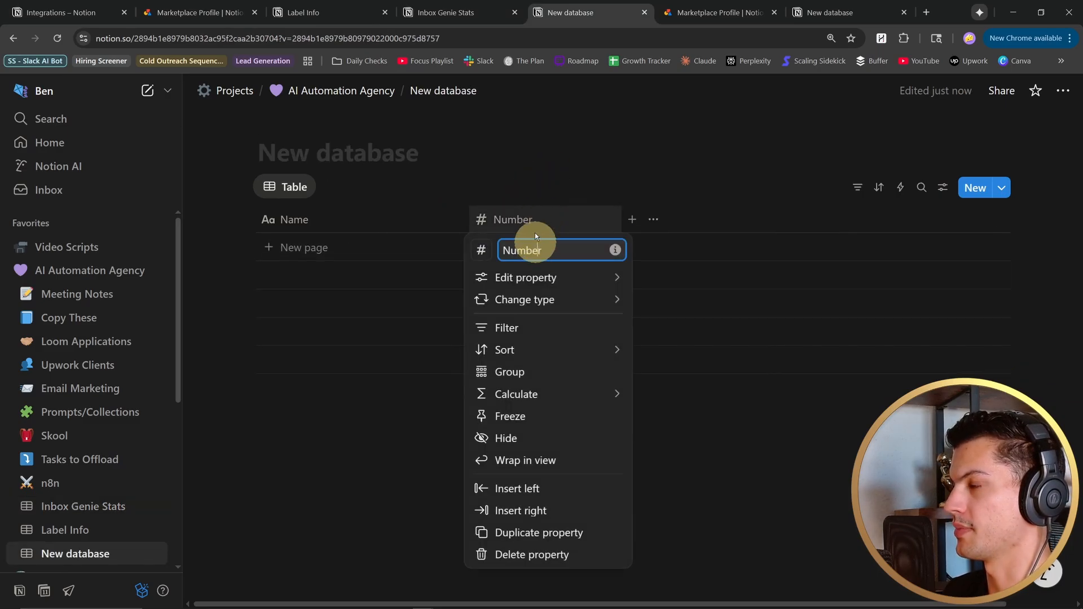
- Check the Inbox Genie Stats columns, add a Date property to the new database, and open its name for editing
left_click(486, 12)
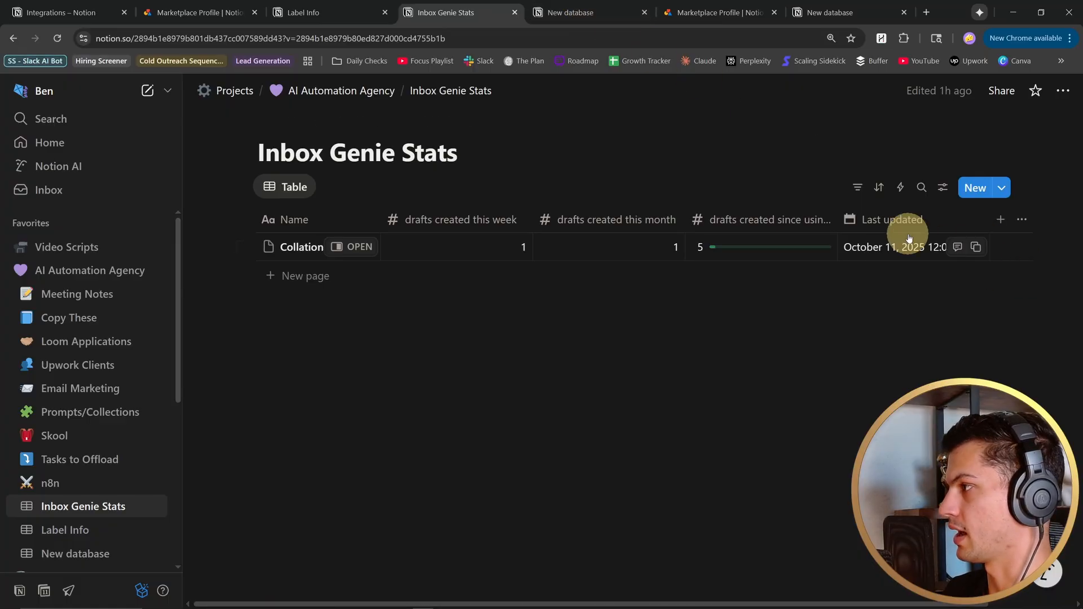
left_click(617, 14)
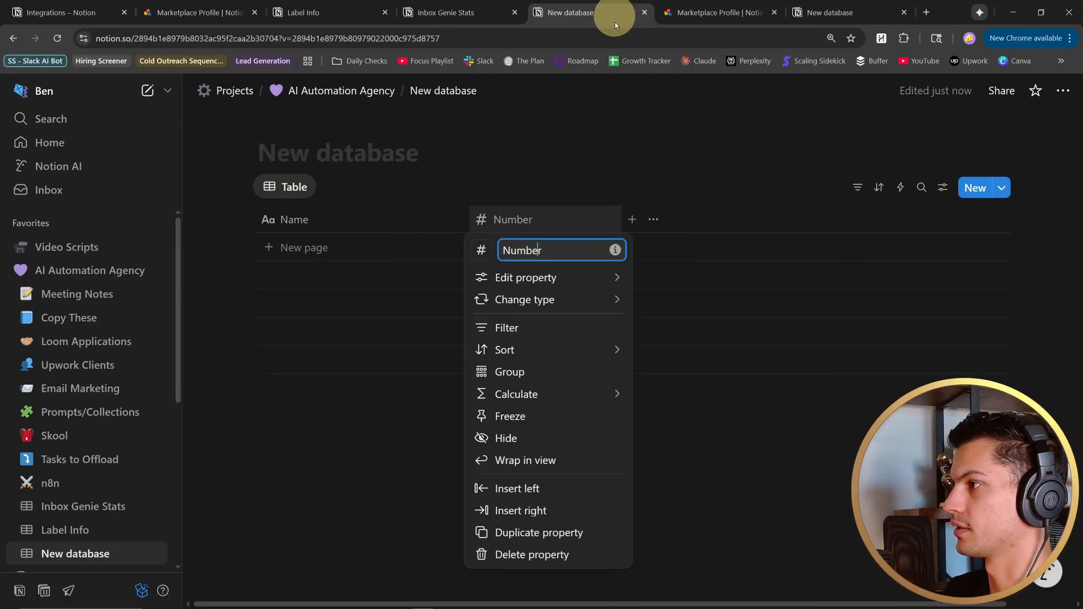
left_click(638, 226)
left_click(635, 222)
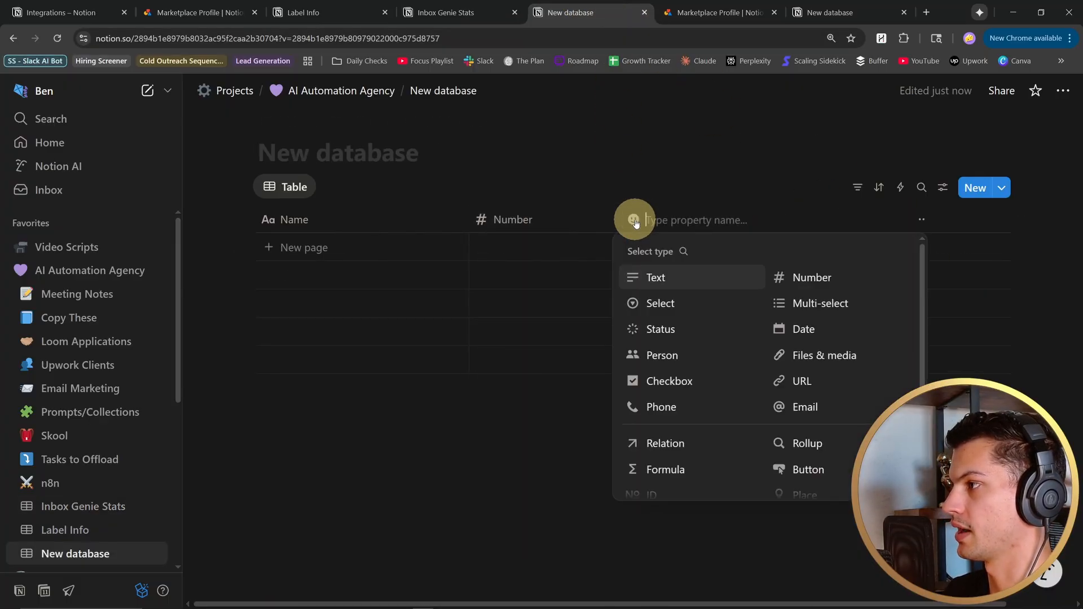
left_click(828, 333)
left_click(698, 217)
left_click(666, 250)
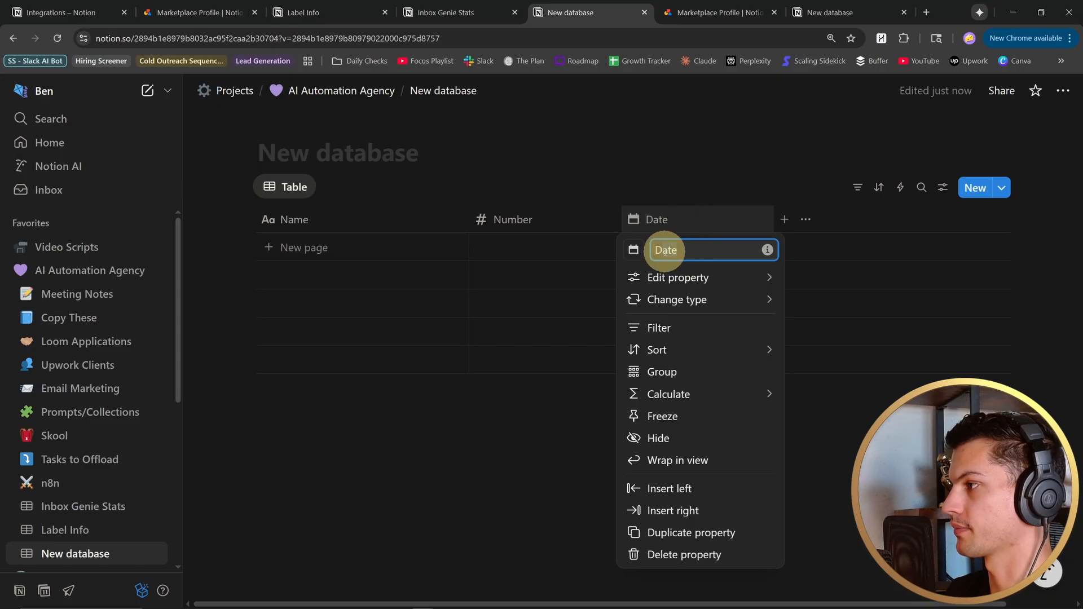
- Examine the Collation stats row and its draft-count columns in the Inbox Genie Stats database
key("ctrl+shift+Tab")
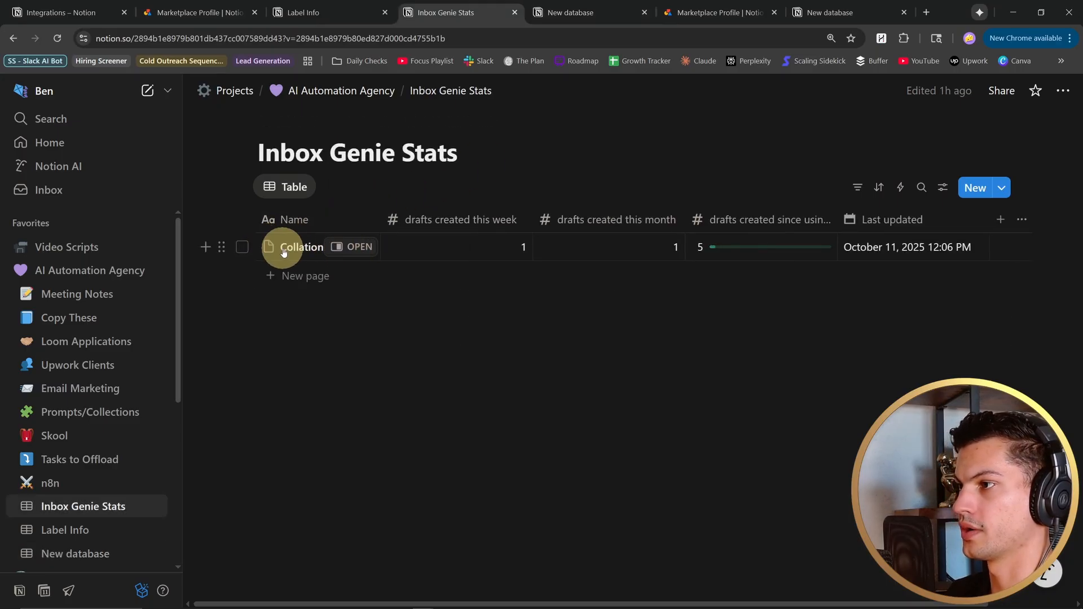
left_click(302, 248)
key("Escape")
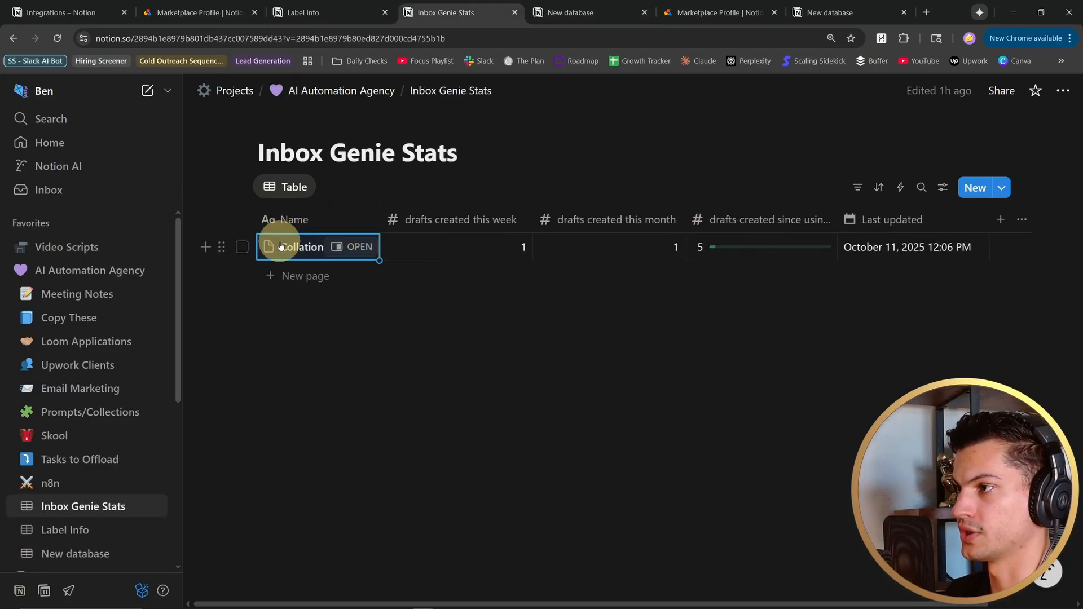
left_click(394, 339)
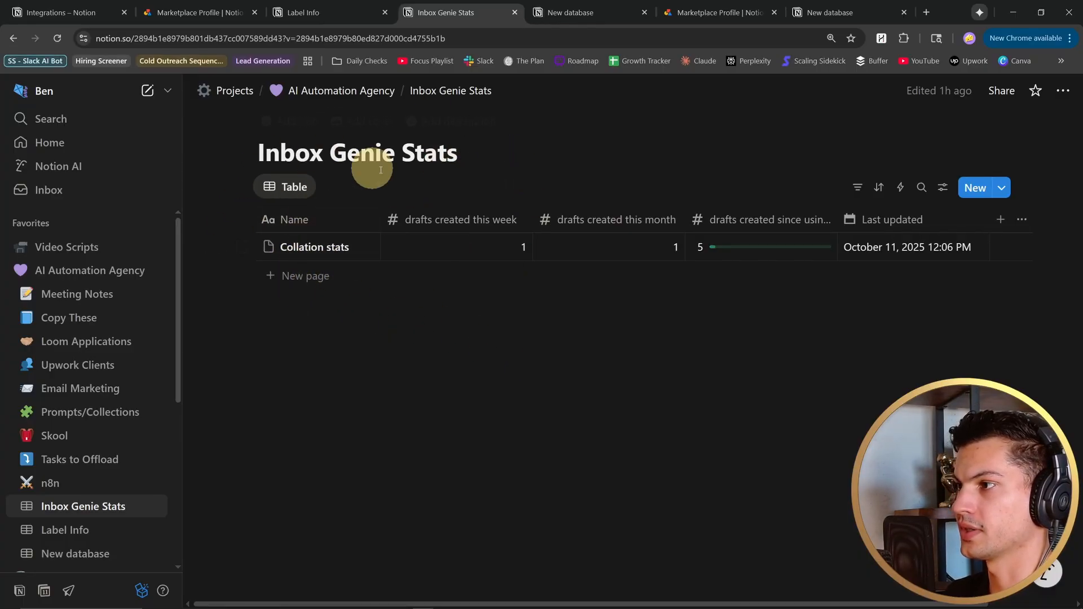
mouse_move(415, 260)
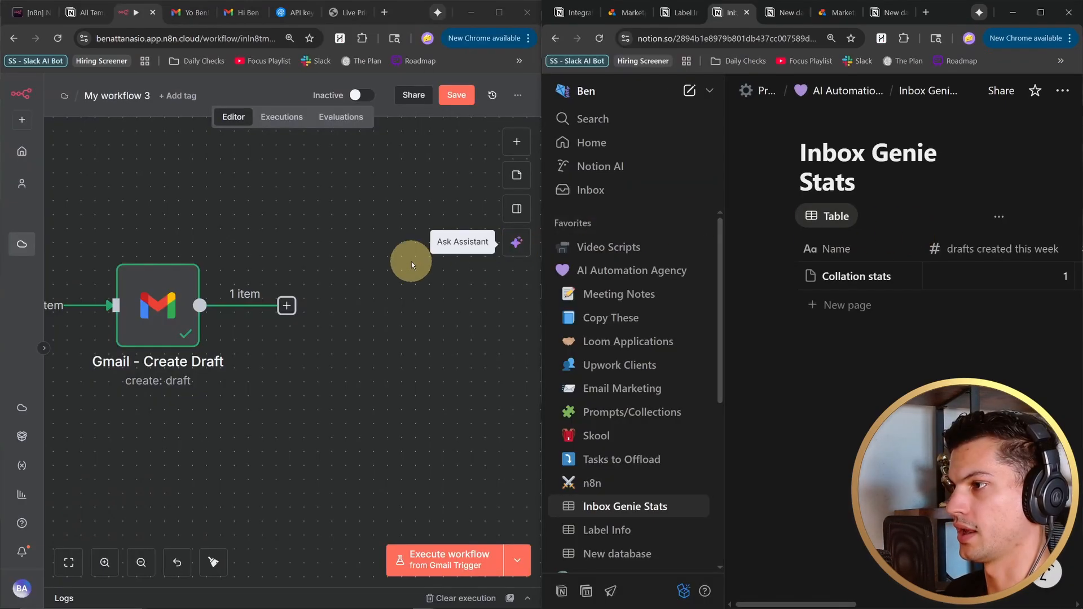
- Switch to n8n and add a Notion "Get a database page" node after Gmail - Create Draft
left_click_drag(346, 284, 414, 294)
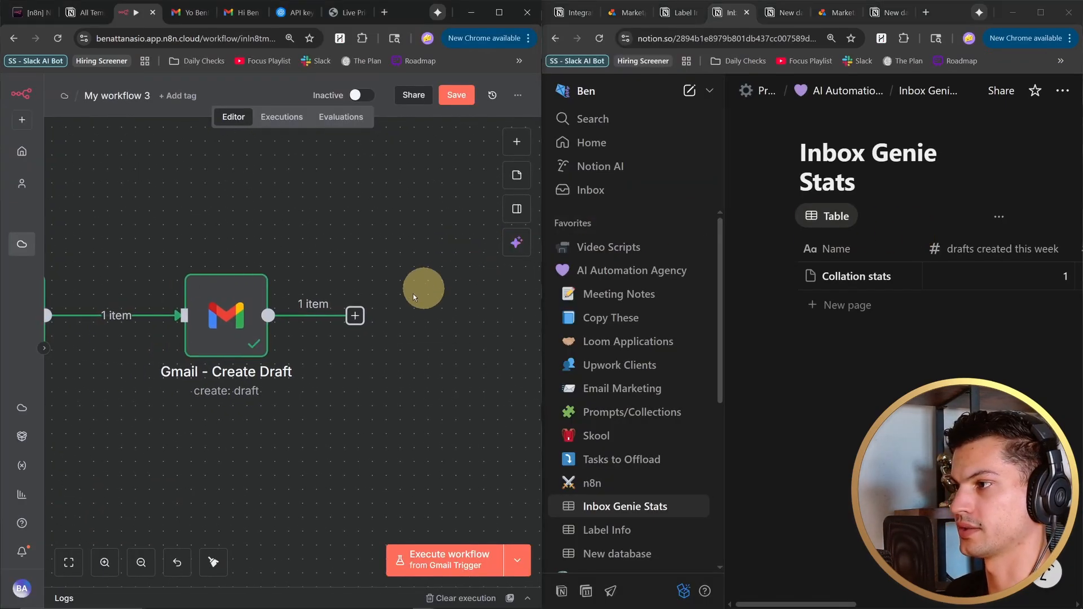
left_click(355, 317)
type("notion")
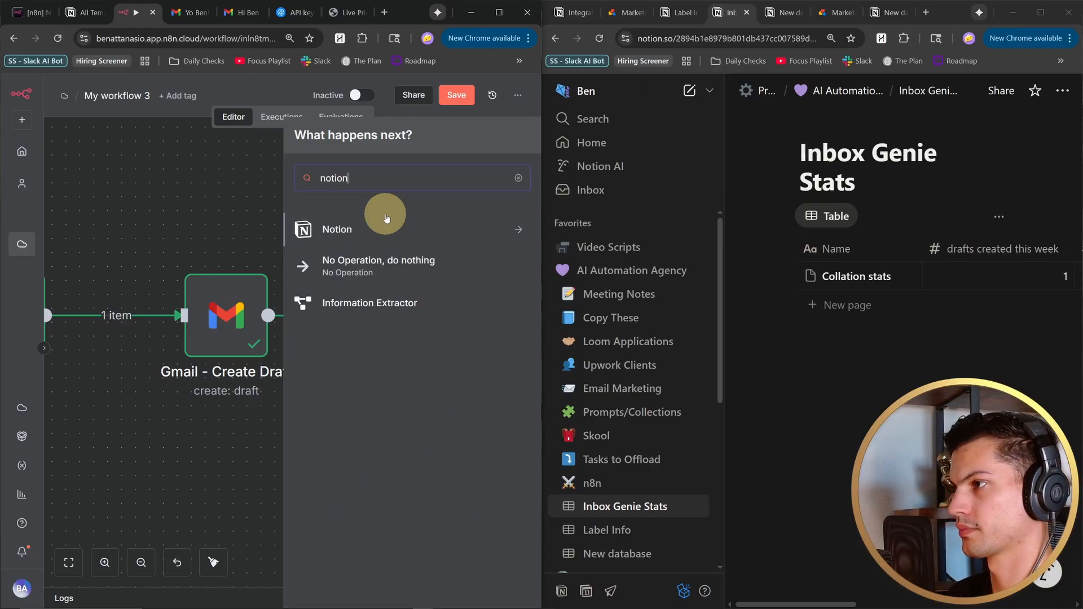
left_click(330, 230)
type("get")
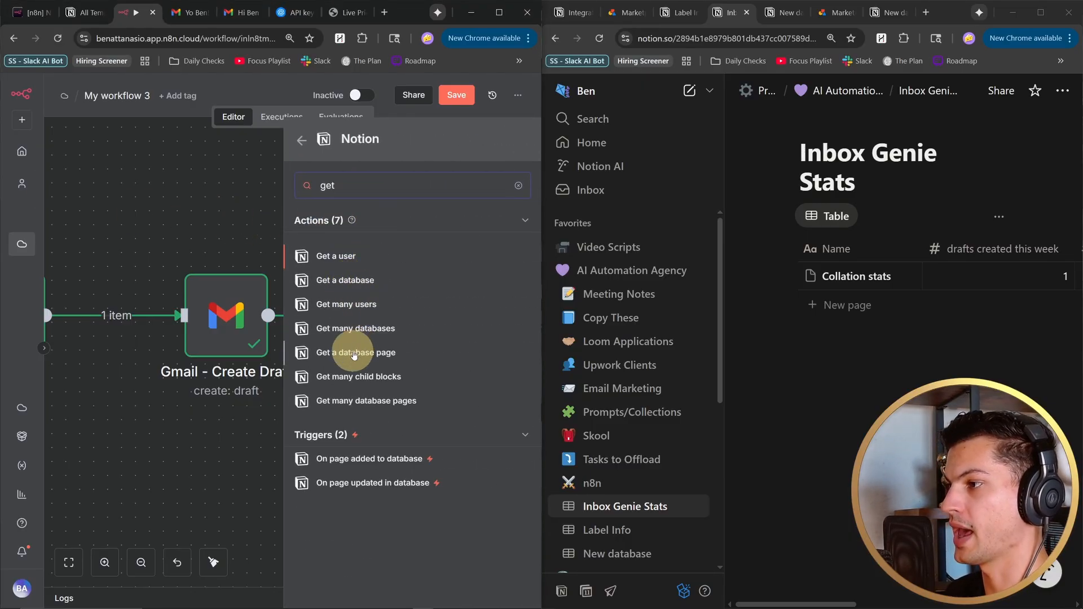
left_click(353, 352)
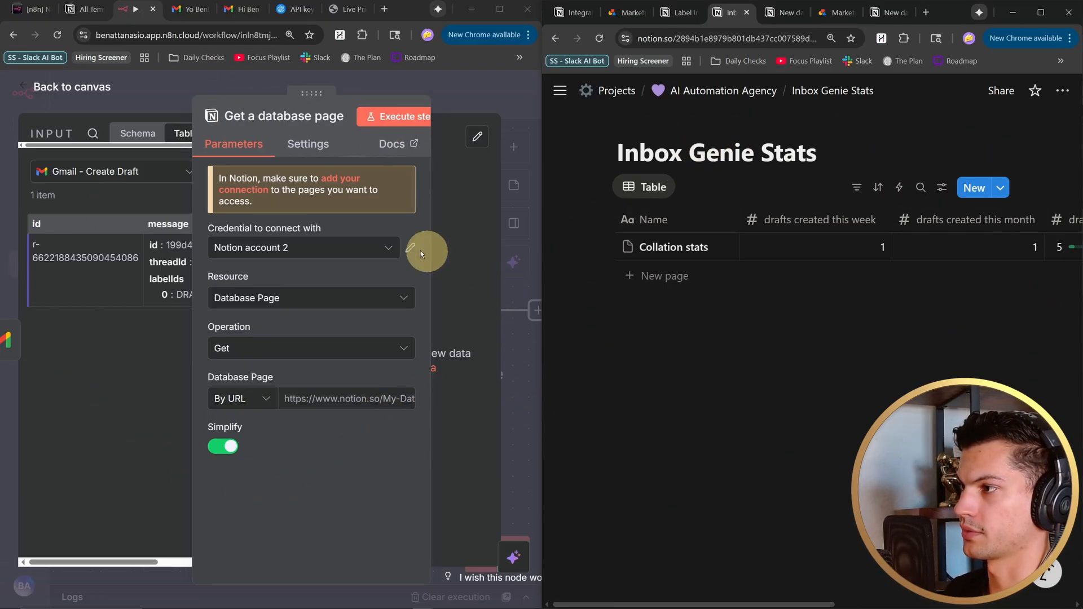
- Start a new Notion API credential for the Get a database page node
left_click(361, 248)
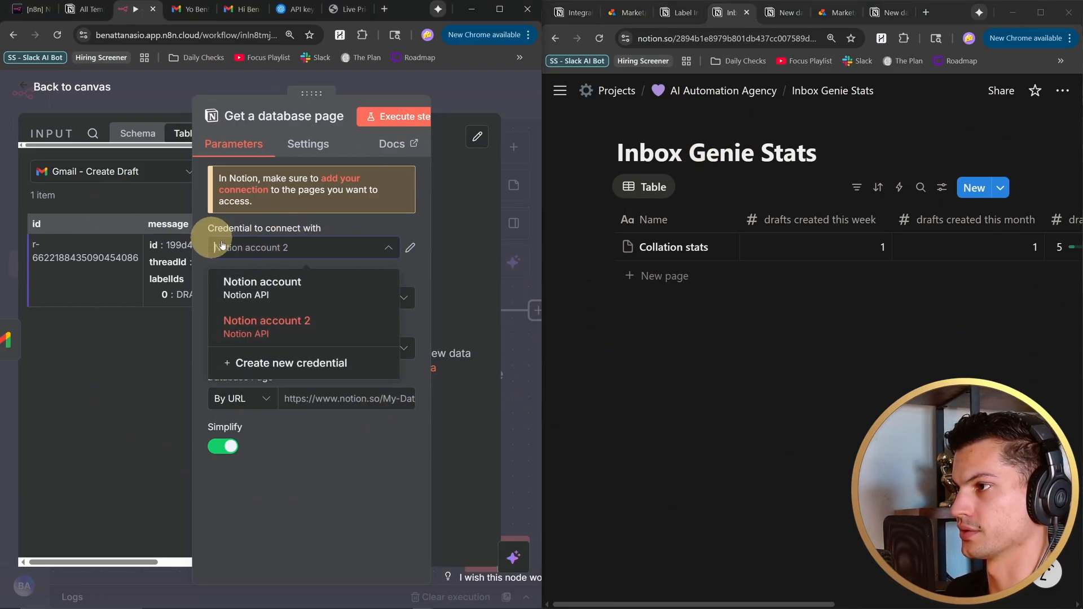
left_click(259, 365)
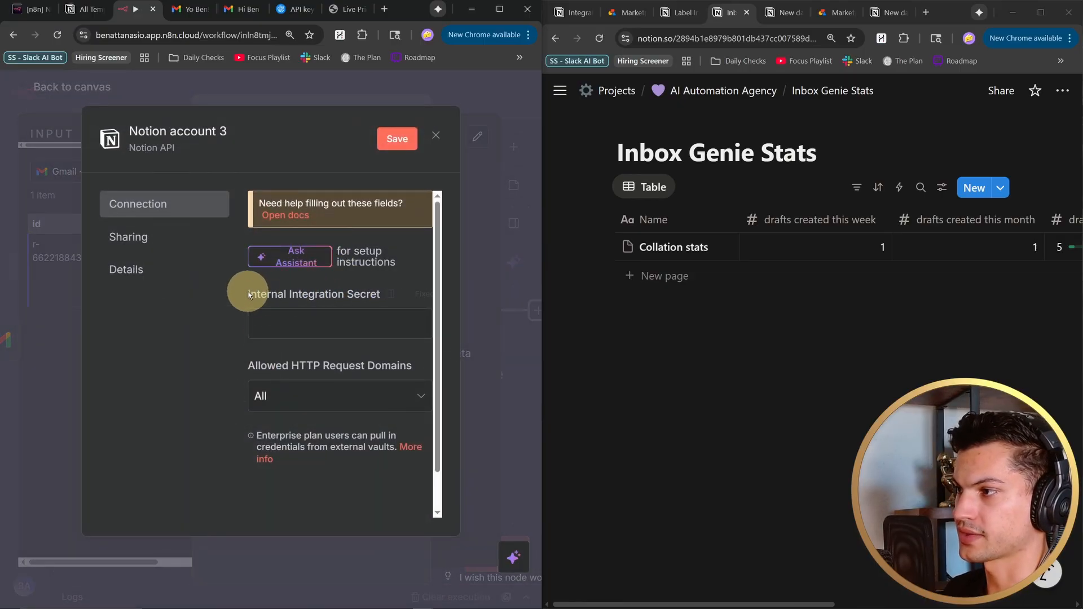
left_click_drag(276, 296, 368, 296)
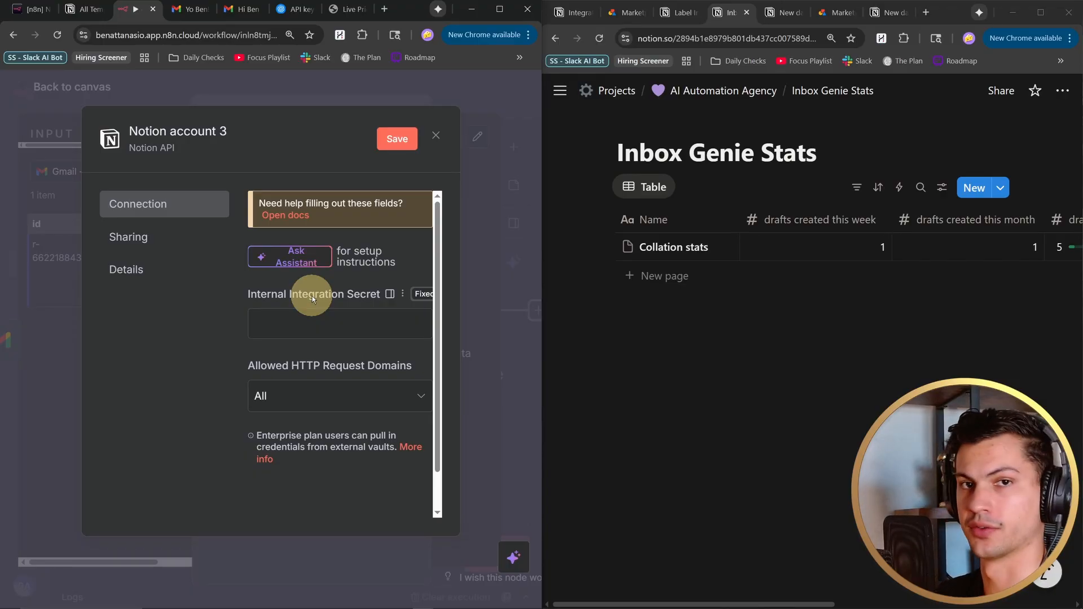
- Go from the Inbox Genie Stats page's connection management to Notion's developer Integrations page
left_click(1066, 91)
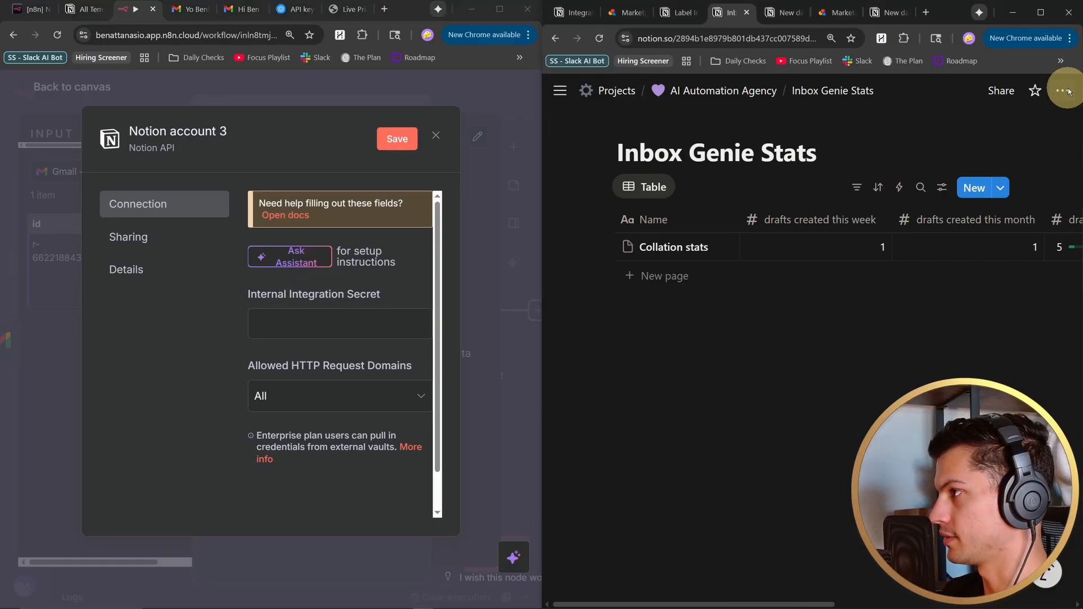
mouse_move(982, 469)
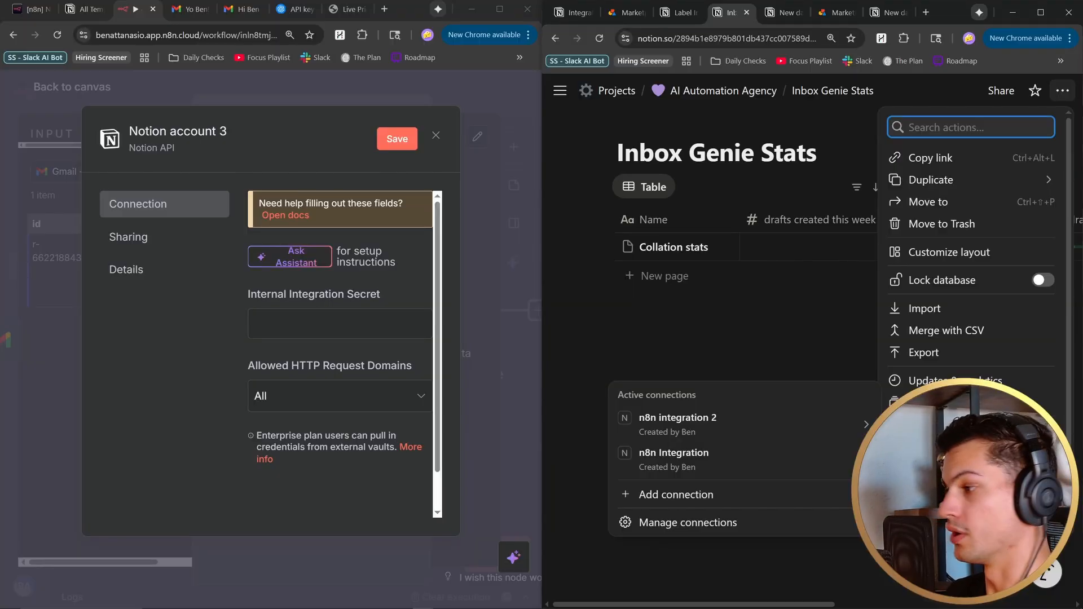
left_click(700, 520)
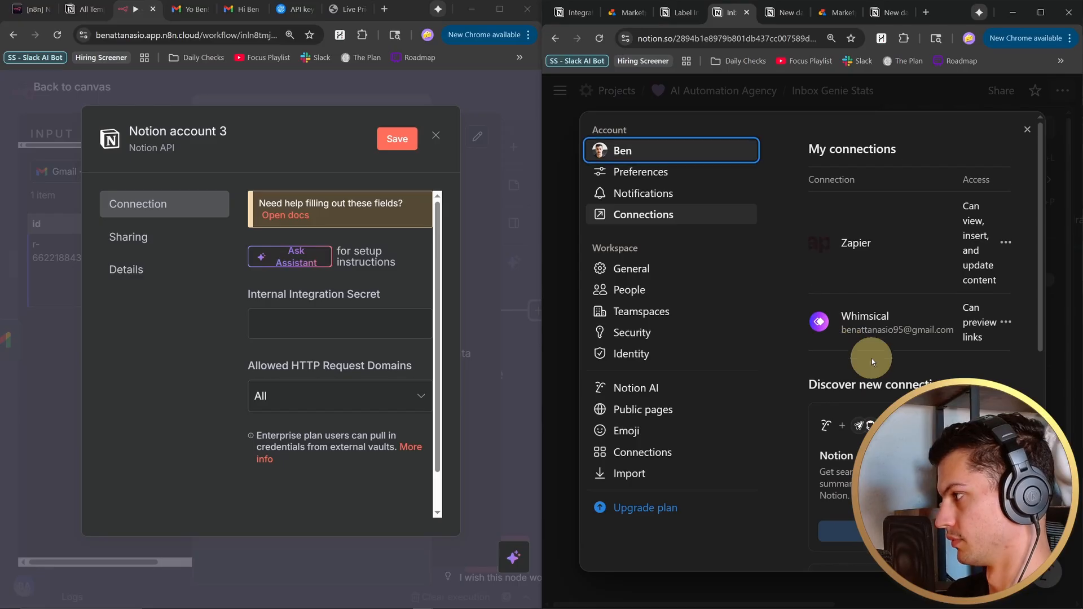
scroll(872, 358, "down", 7)
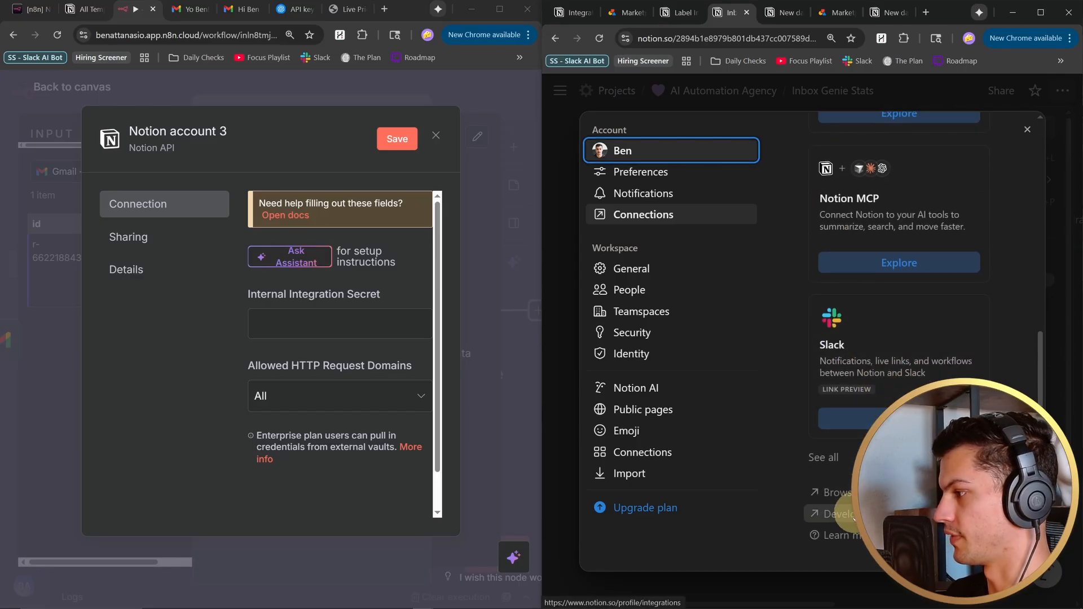
left_click(841, 515)
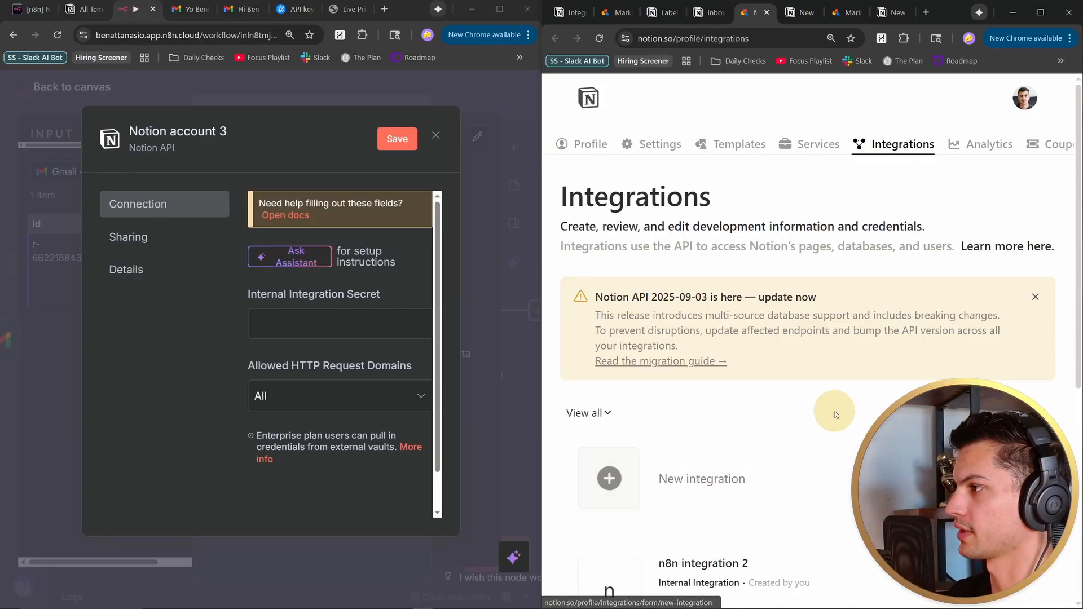
- Create an internal Notion integration named "n8n connection 1337" associated with the first listed workspace
scroll(733, 243, "down", 4)
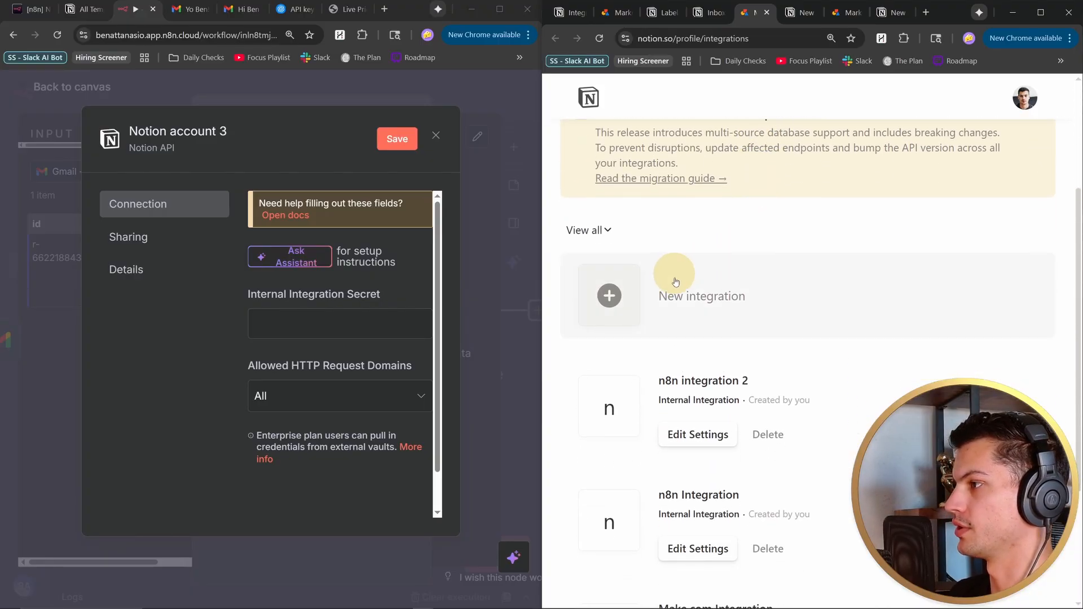
left_click(680, 295)
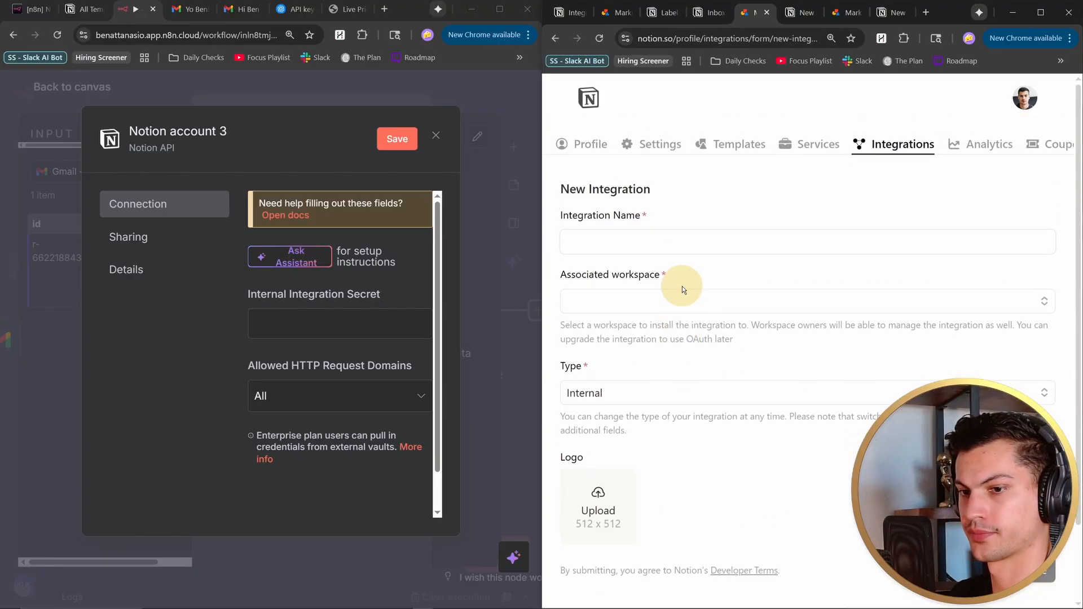
left_click(678, 242)
type("n8n connection 1337")
left_click(616, 305)
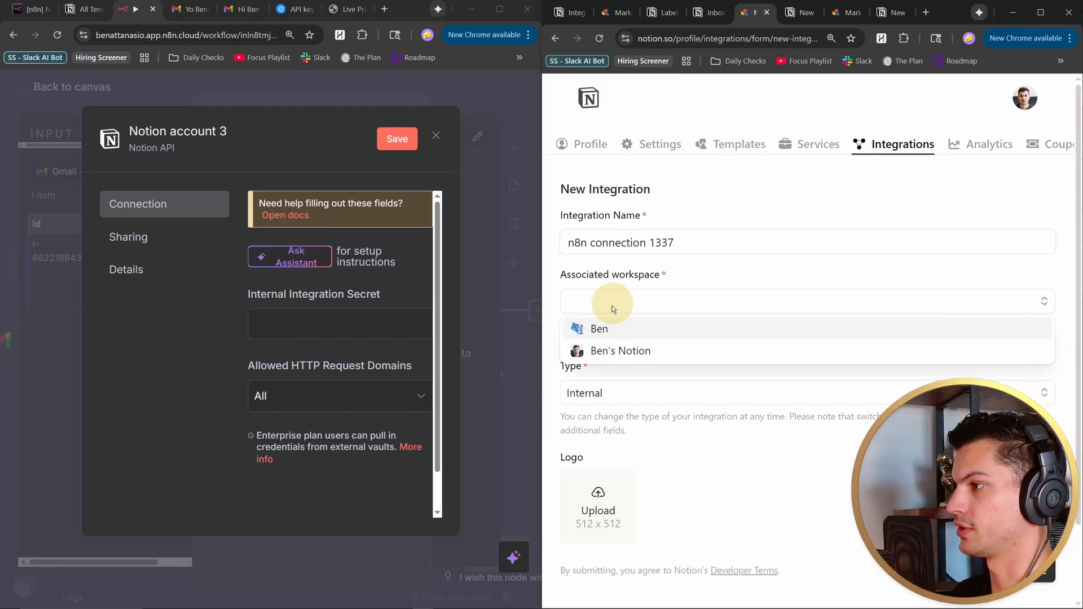
left_click(584, 329)
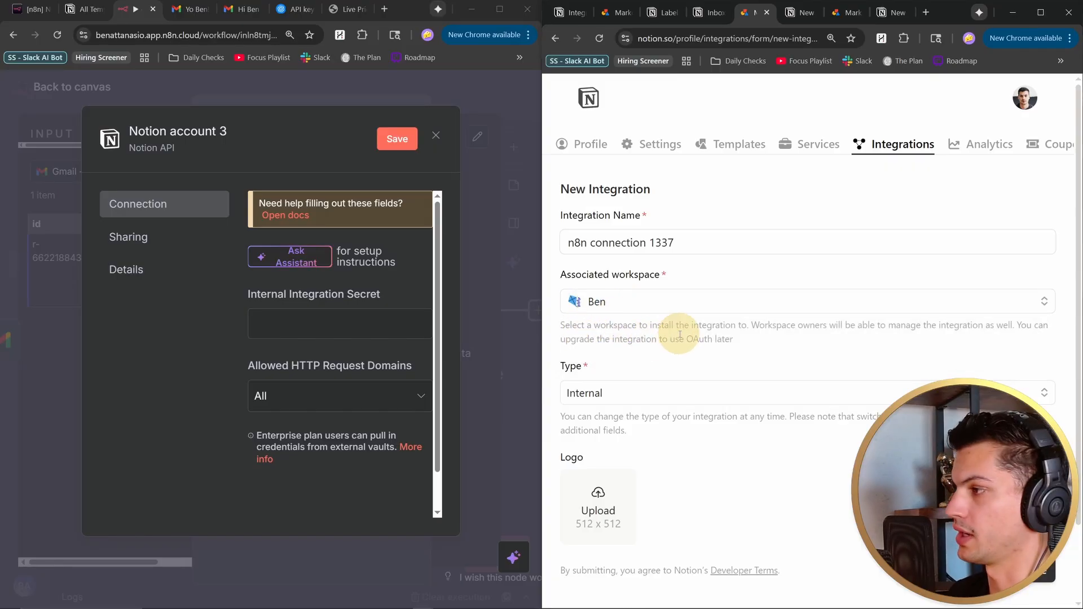
scroll(677, 316, "down", 1)
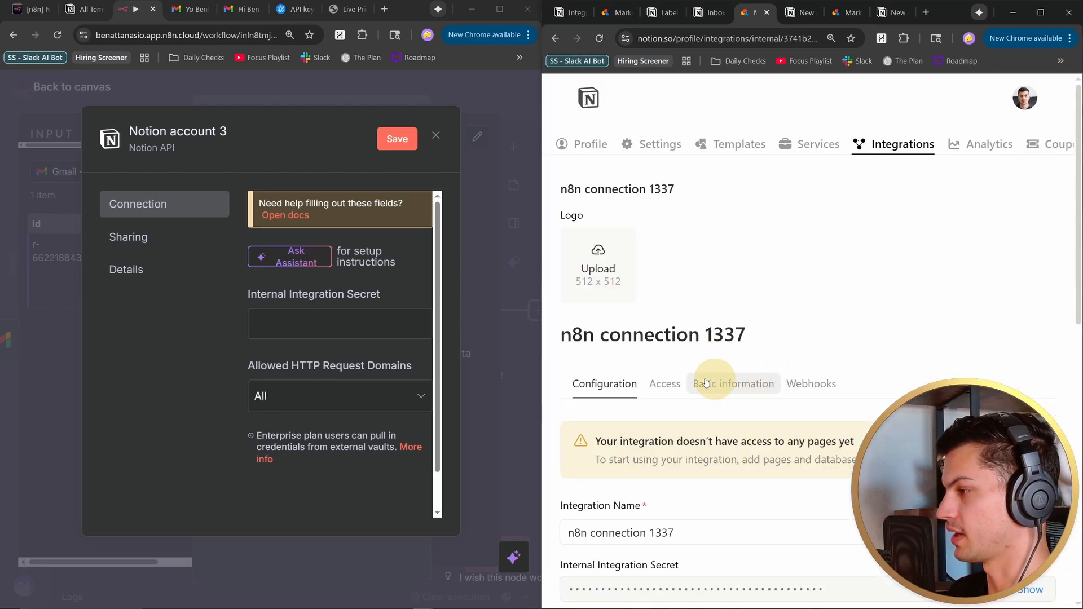
- Copy the n8n connection 1337 integration's internal secret into the Notion credential's Internal Integration Secret field and save the credential
scroll(752, 305, "down", 3)
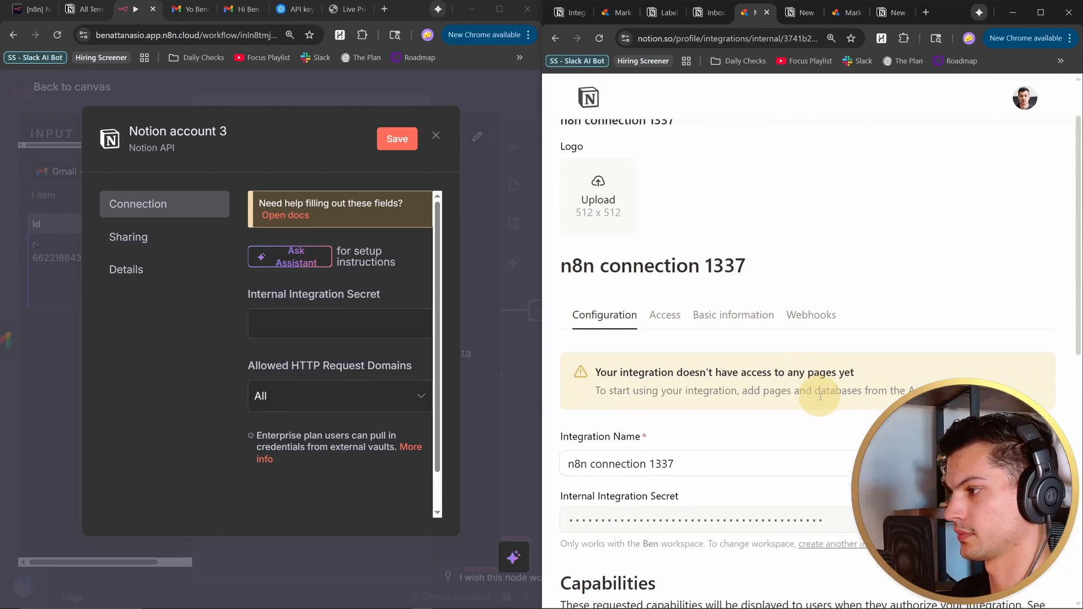
left_click_drag(248, 297, 680, 382)
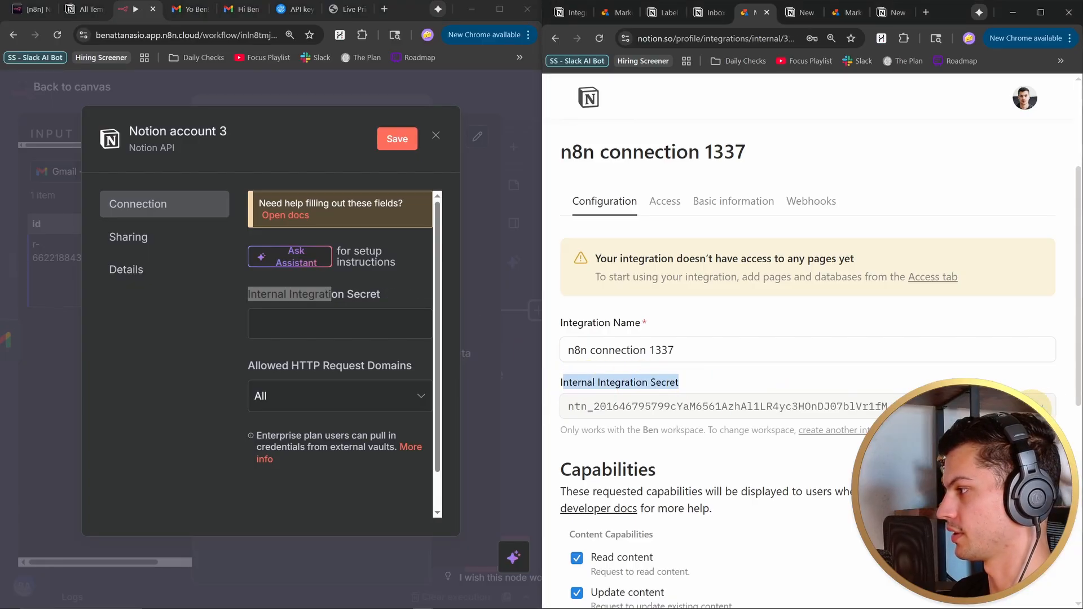
left_click(1042, 406)
left_click(284, 320)
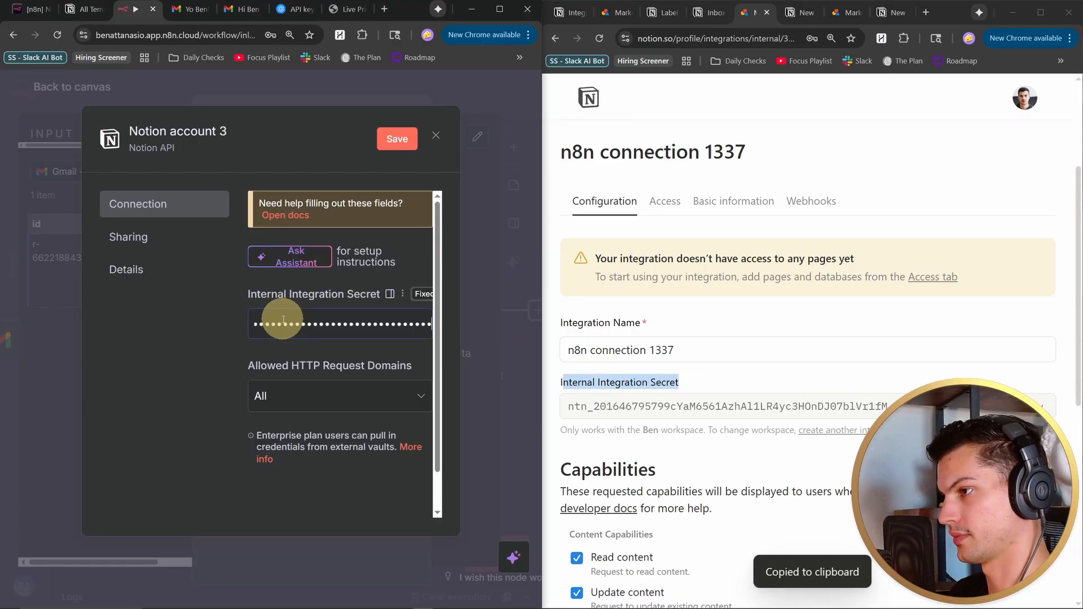
left_click(406, 143)
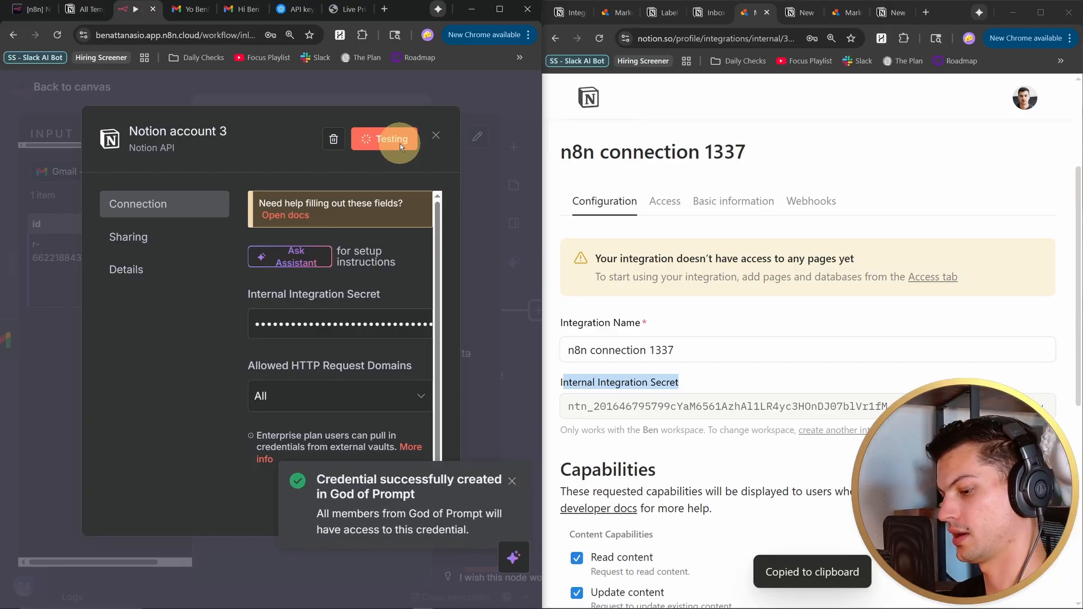
- Connect the "n8n connection 1337" integration to the Inbox Genie Stats page in Notion
left_click(710, 12)
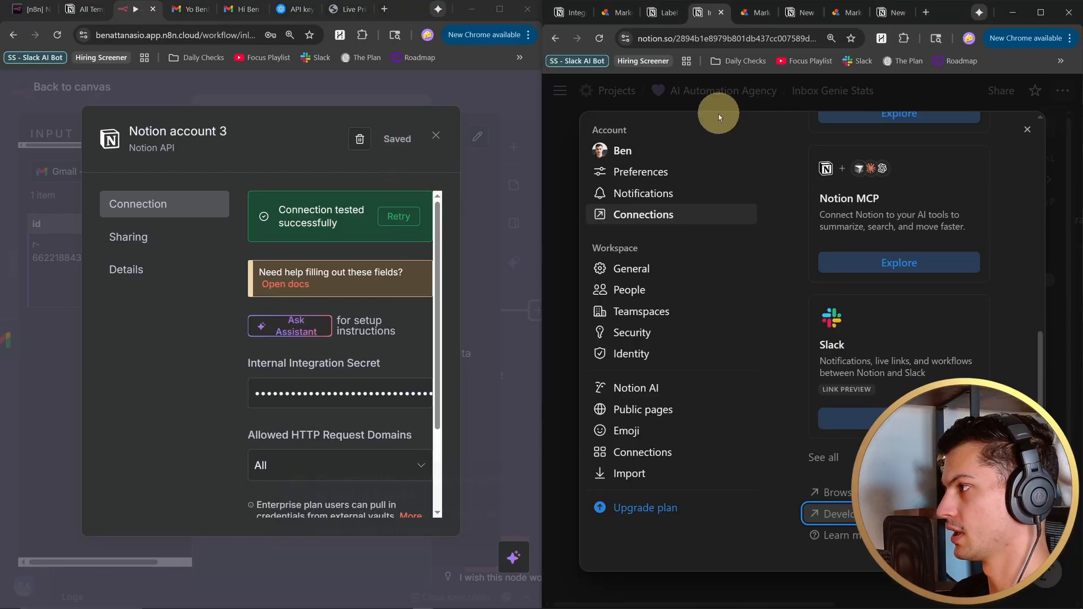
scroll(926, 225, "up", 1)
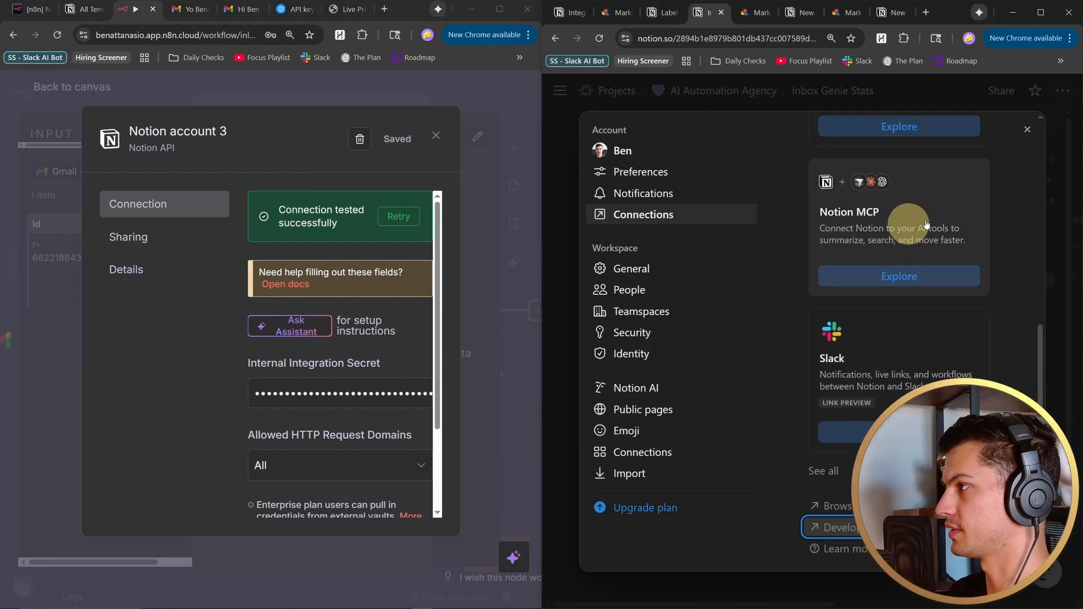
left_click(1025, 134)
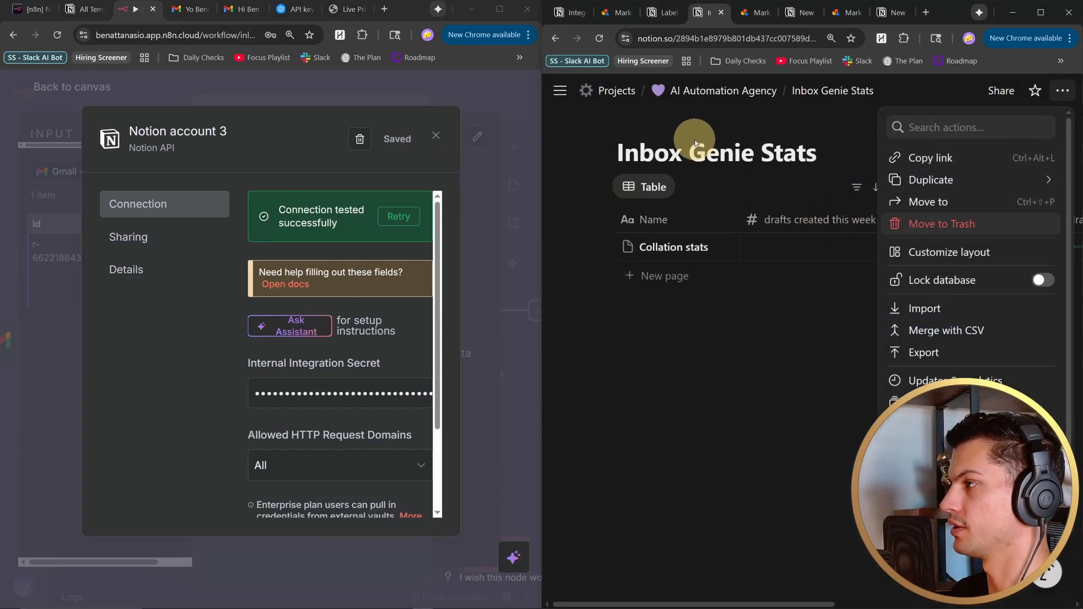
mouse_move(954, 459)
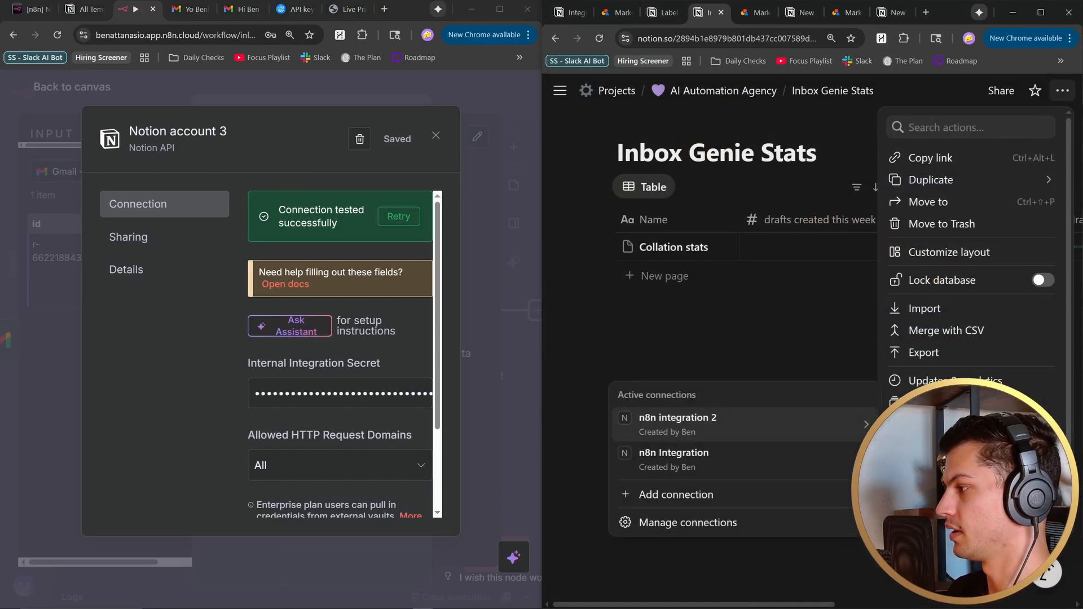
left_click(729, 498)
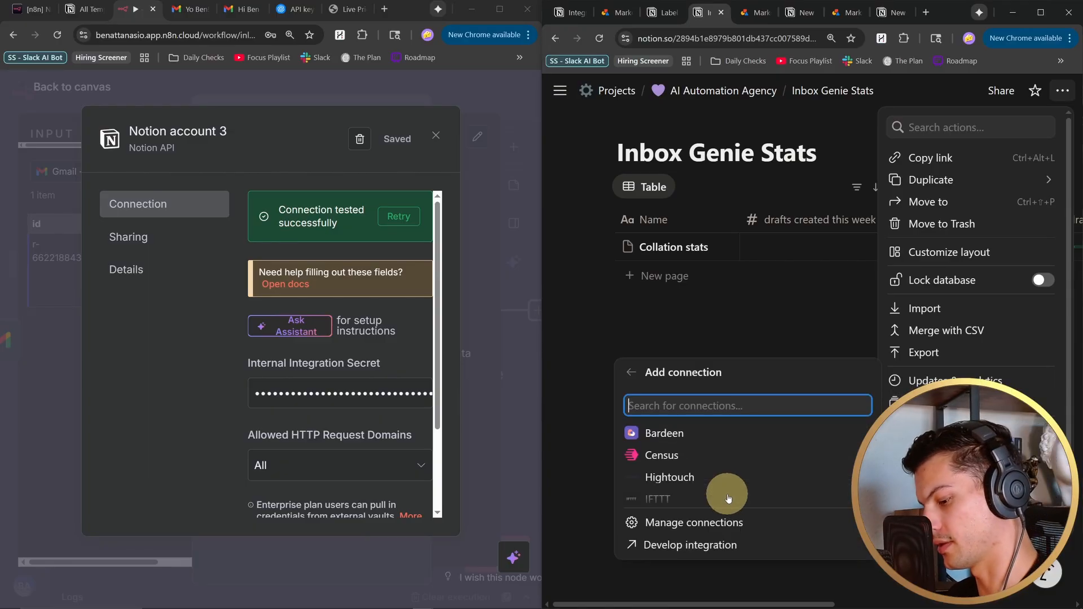
type("1337")
left_click(694, 461)
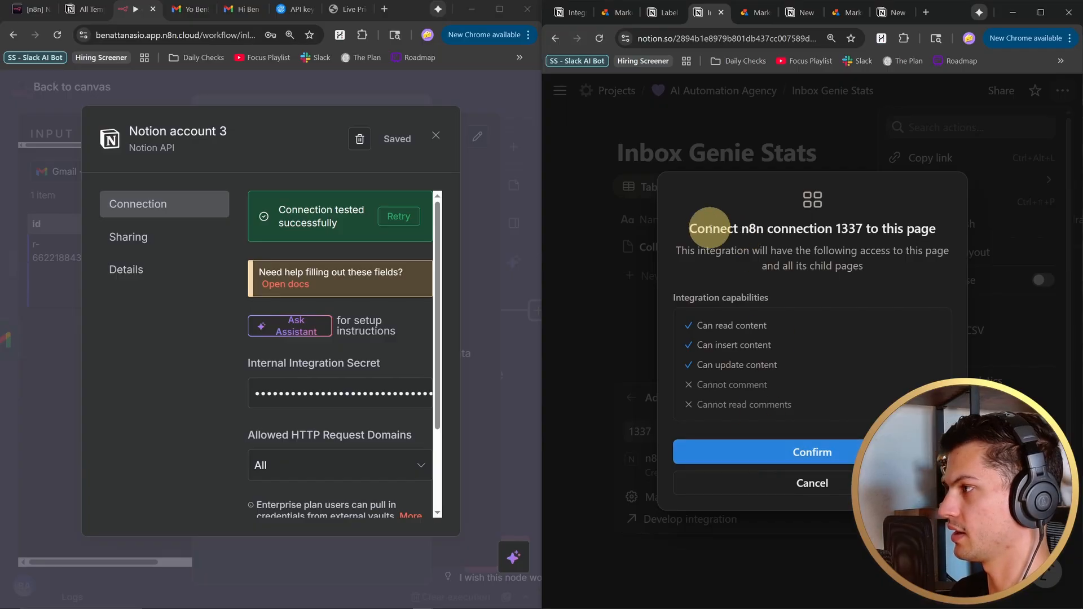
left_click(757, 450)
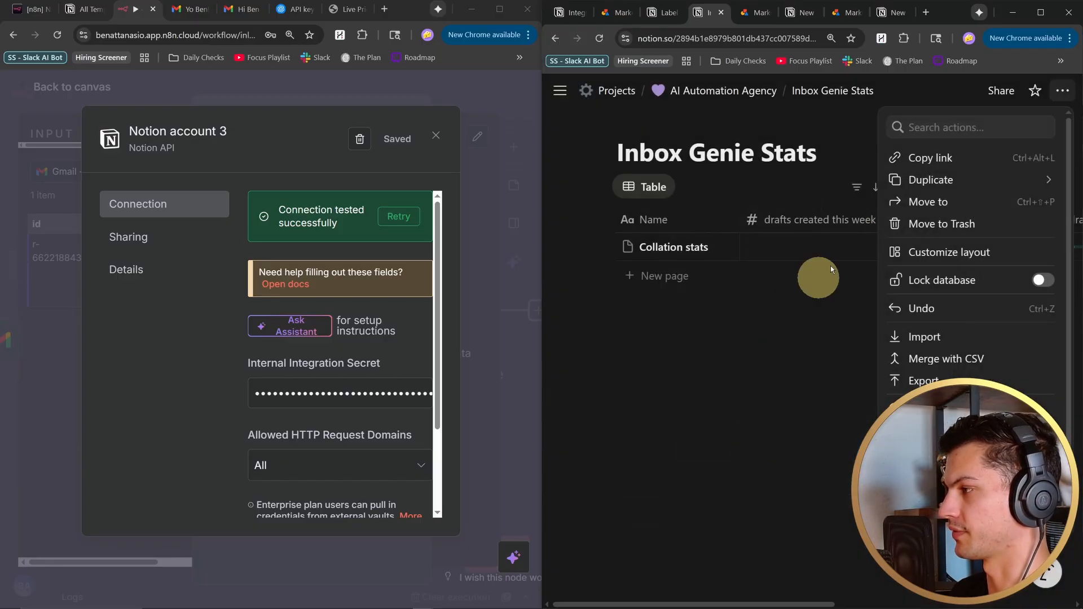
left_click(814, 350)
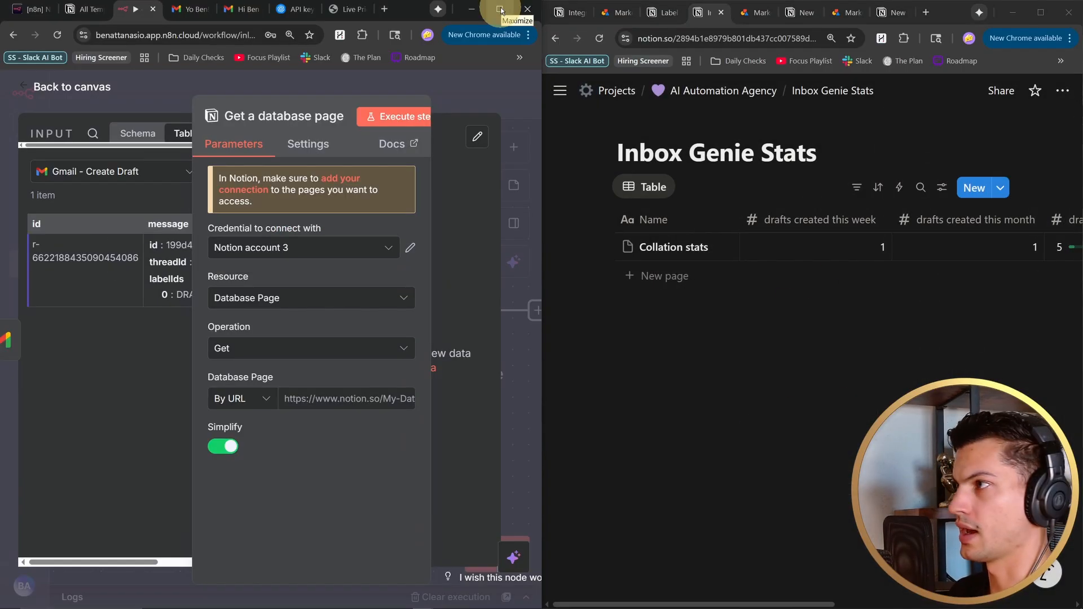
- Set the Get a database page node's Database Page to the Collation stats page URL, then execute the node and view its output
left_click(501, 9)
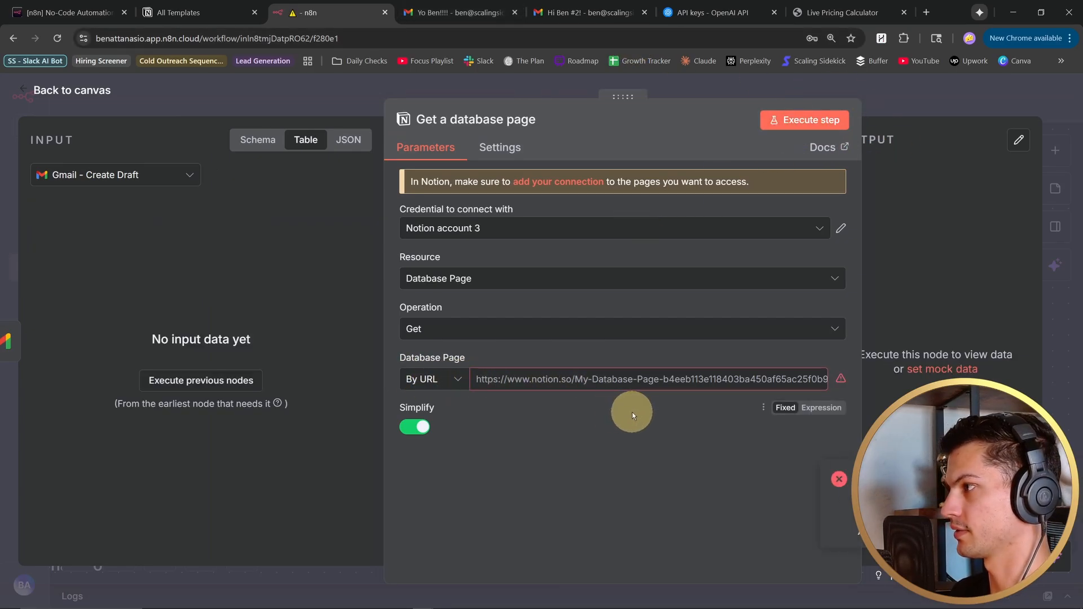
key("super+Left")
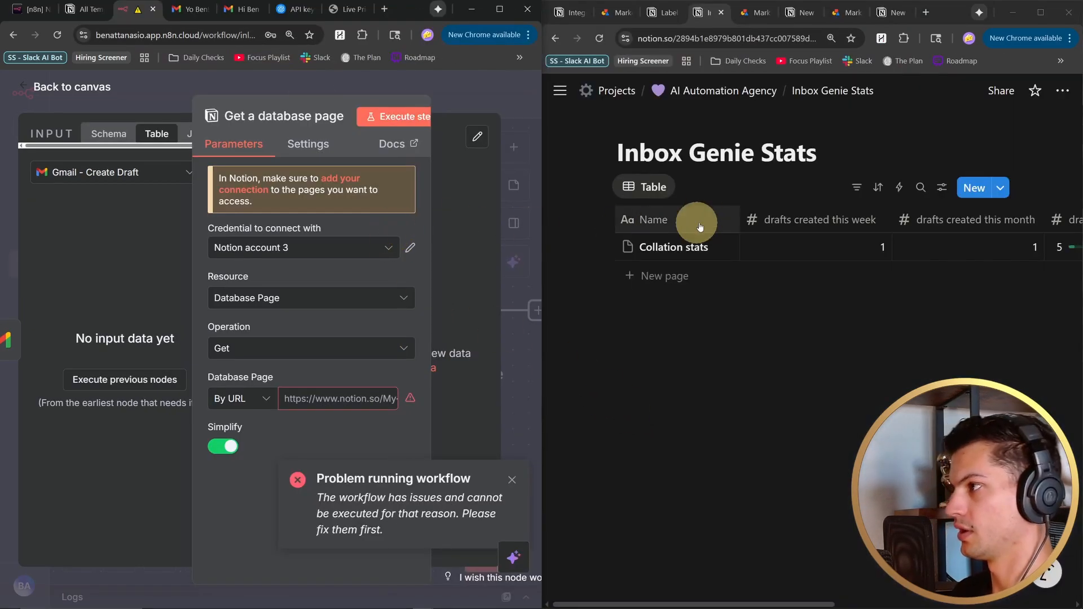
left_click(731, 39)
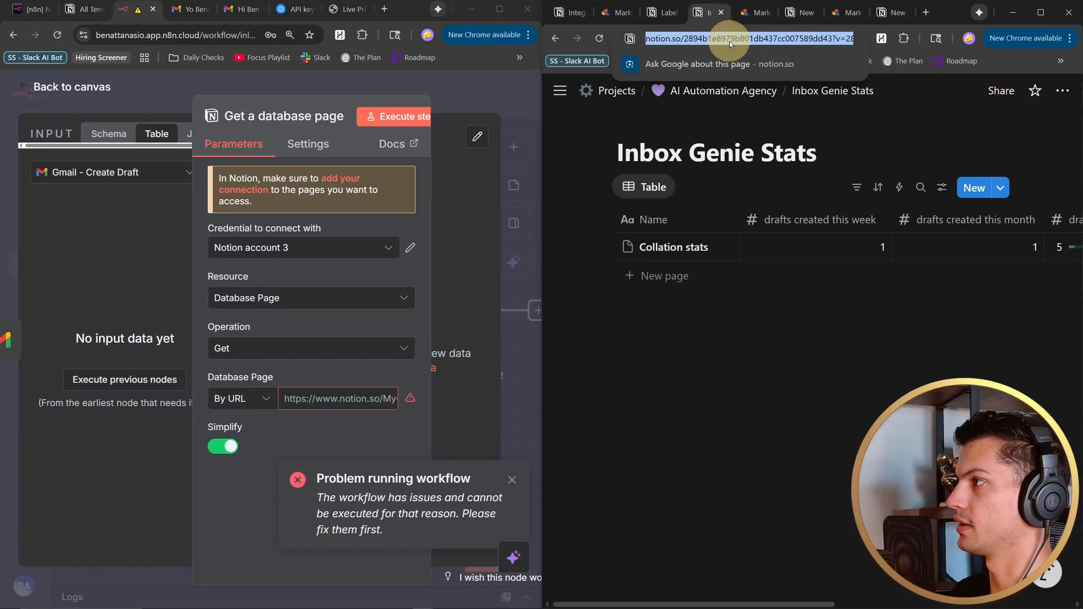
left_click(806, 369)
left_click(713, 249)
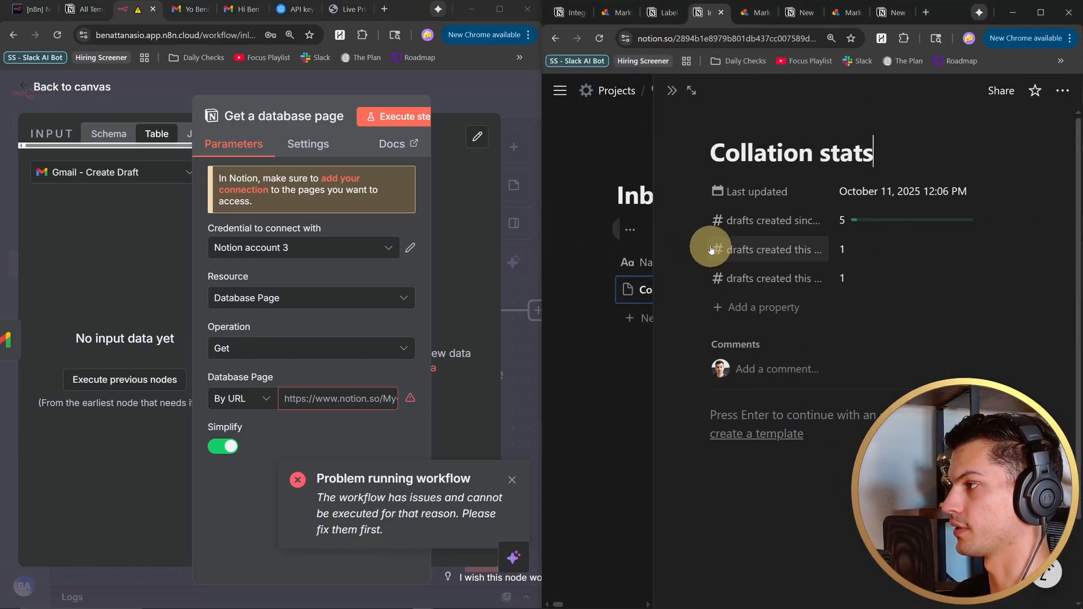
left_click(696, 39)
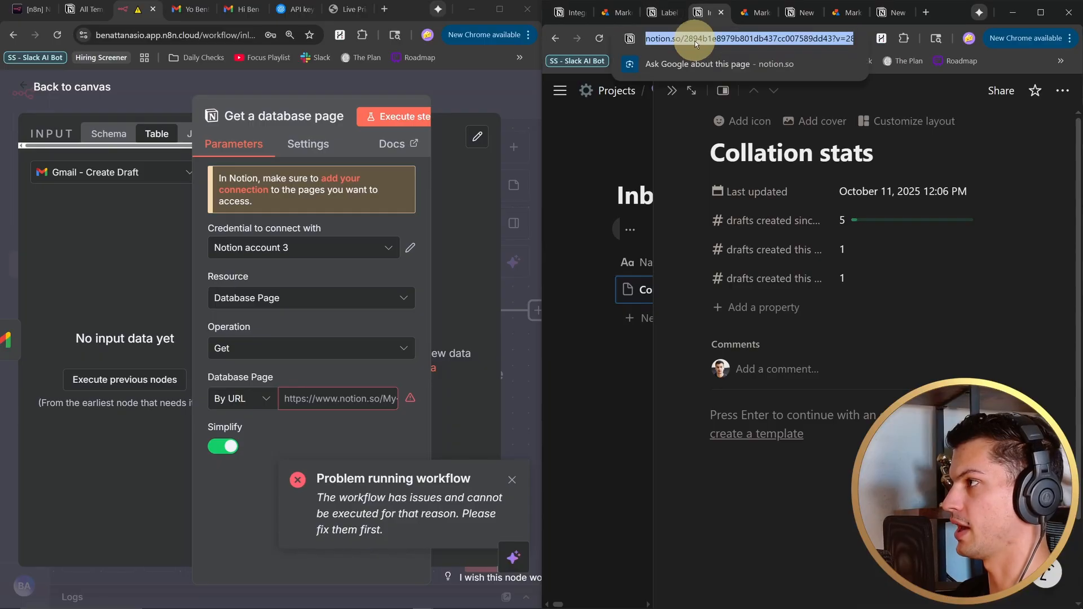
left_click(320, 398)
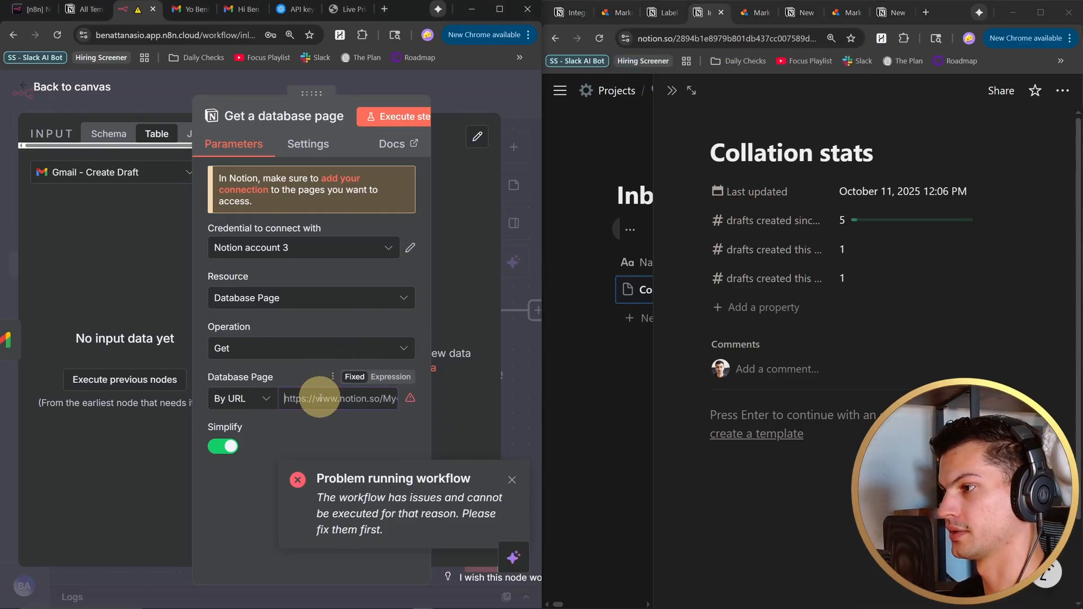
left_click(378, 118)
left_click(500, 9)
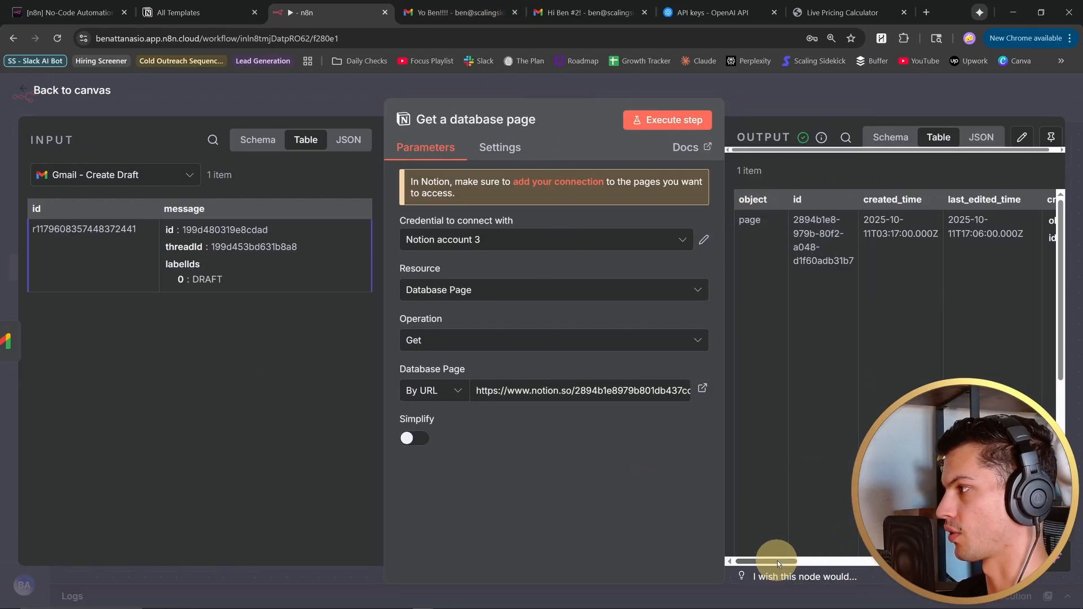
left_click_drag(776, 562, 831, 575)
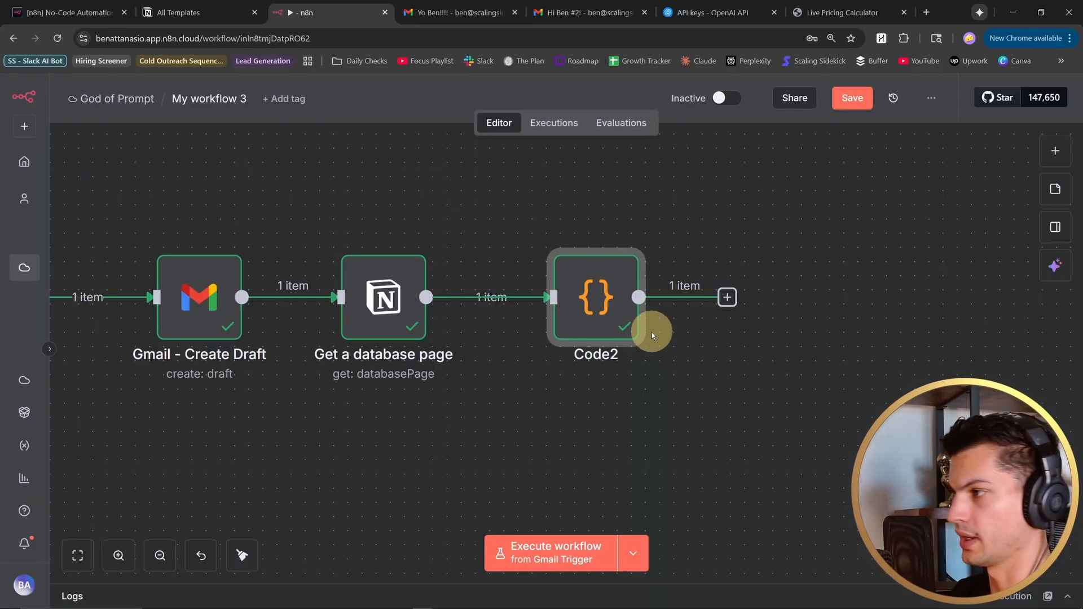
- Examine the Code2 node after Get a database page and its JavaScript for the weekly, monthly and all-time draft counts
left_click_drag(596, 300, 554, 299)
left_click_drag(399, 196, 595, 238)
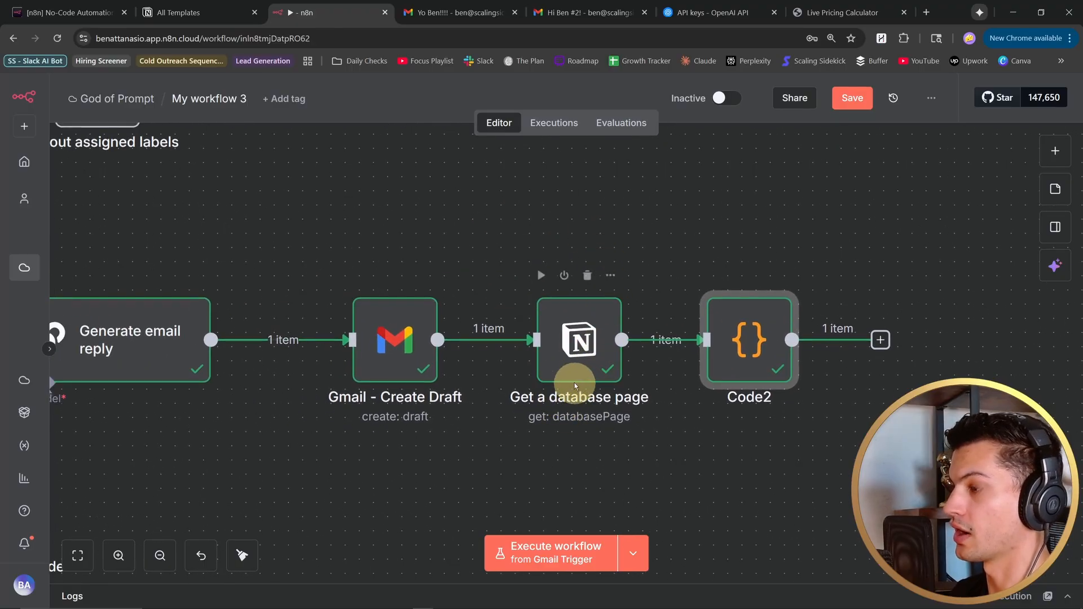
left_click_drag(465, 234, 667, 211)
scroll(610, 233, "down", 2)
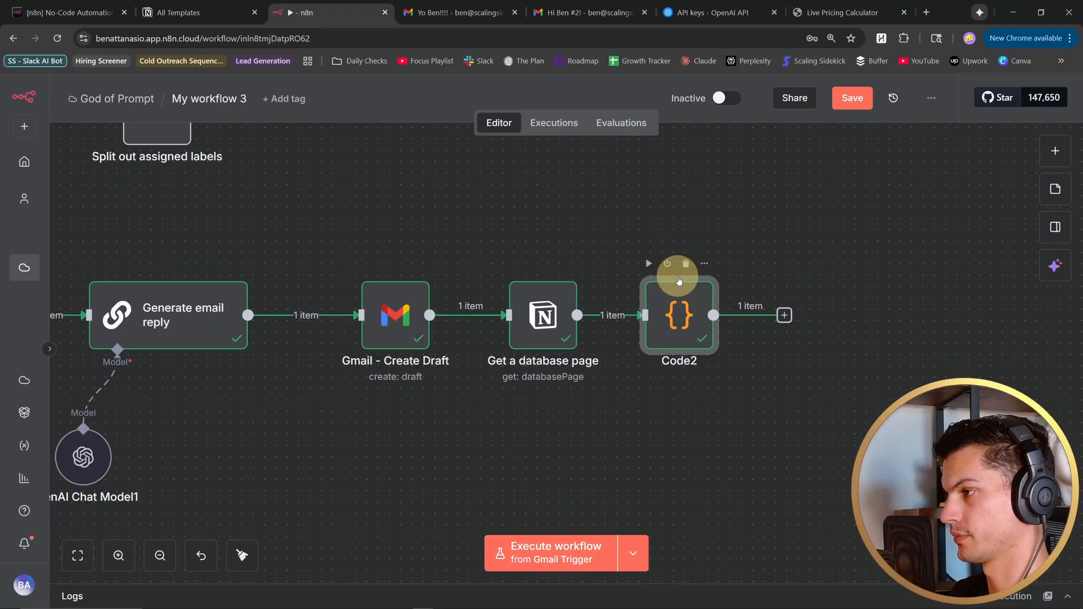
left_click_drag(696, 254, 575, 248)
scroll(564, 309, "up", 2)
left_click_drag(702, 208, 713, 206)
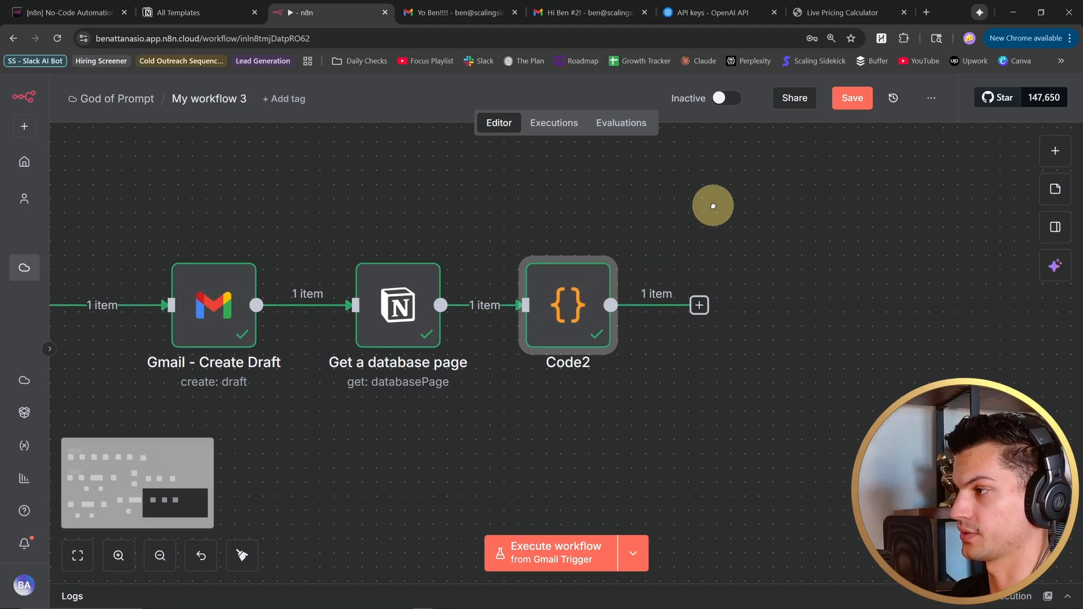
left_click_drag(719, 266, 706, 266)
double_click(559, 302)
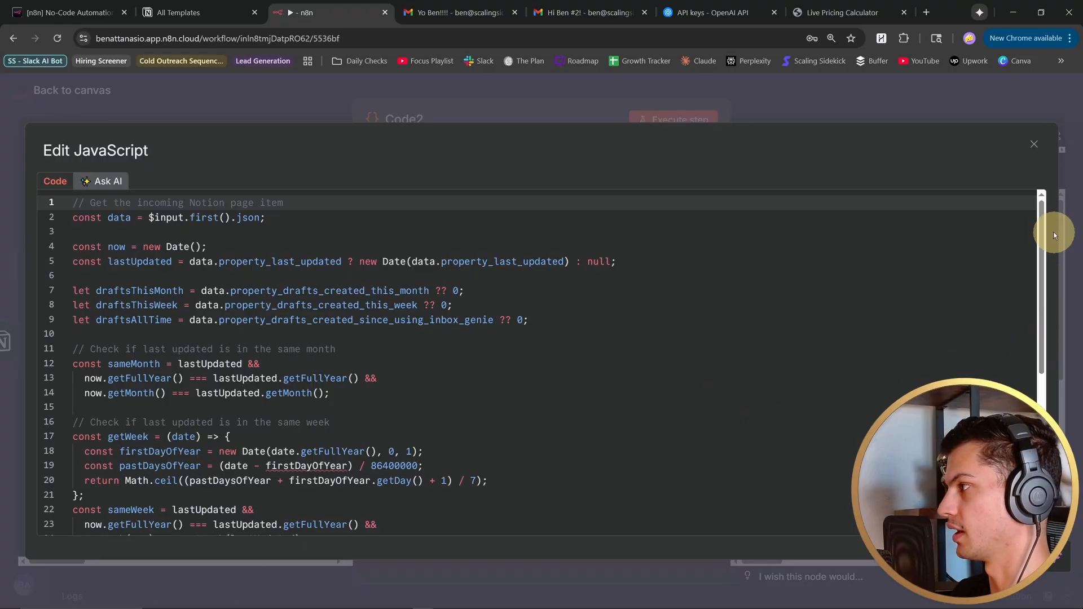
left_click_drag(1044, 222, 1039, 198)
key("Escape")
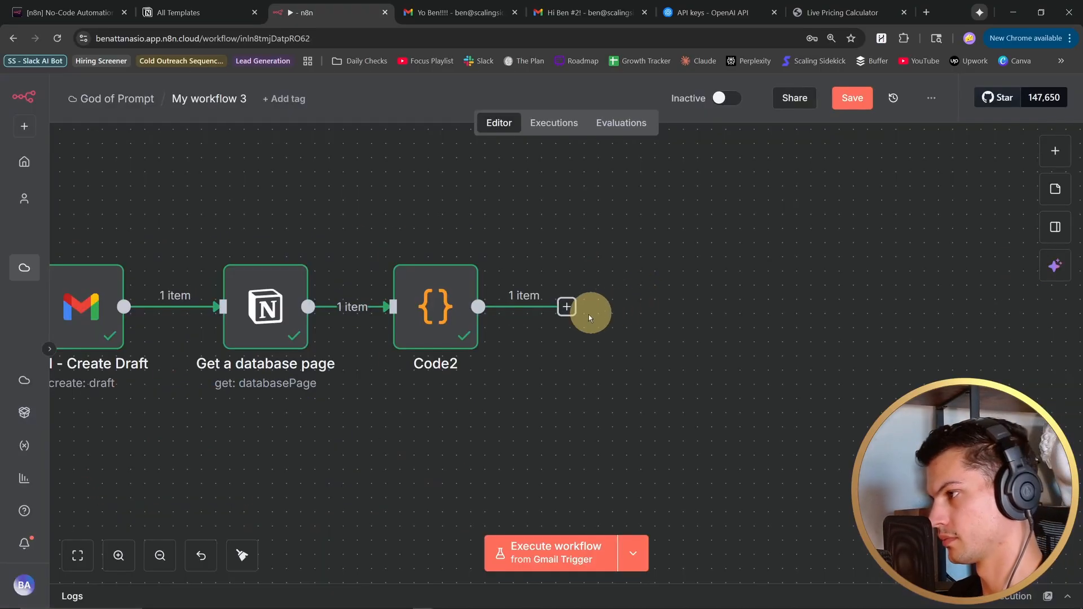
- Add a Notion "Update a database page" node after Code2
left_click(567, 309)
type("notion")
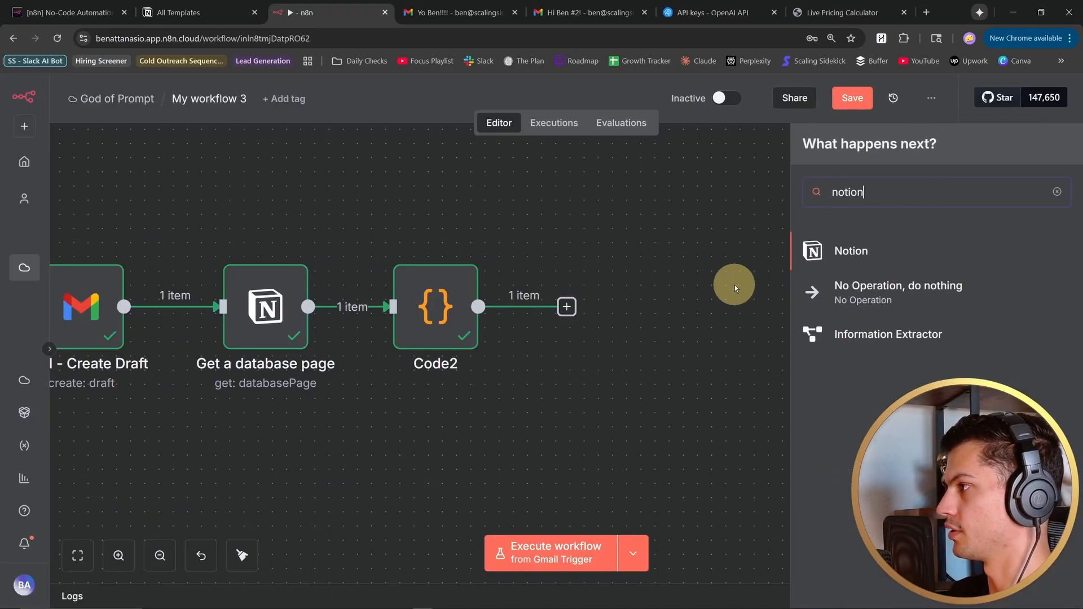
left_click(861, 249)
type("upda")
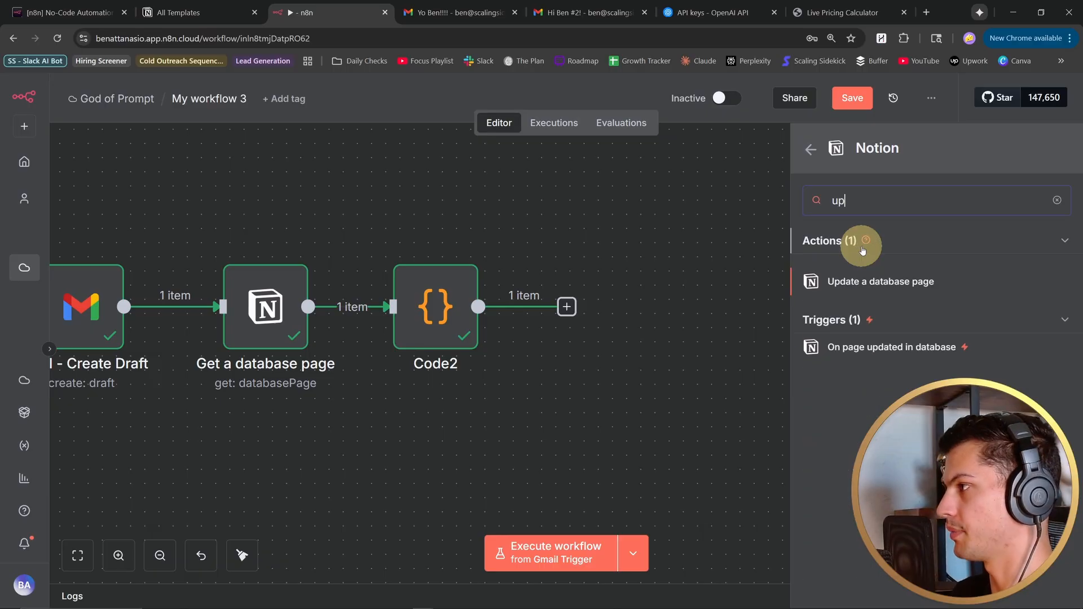
left_click(872, 283)
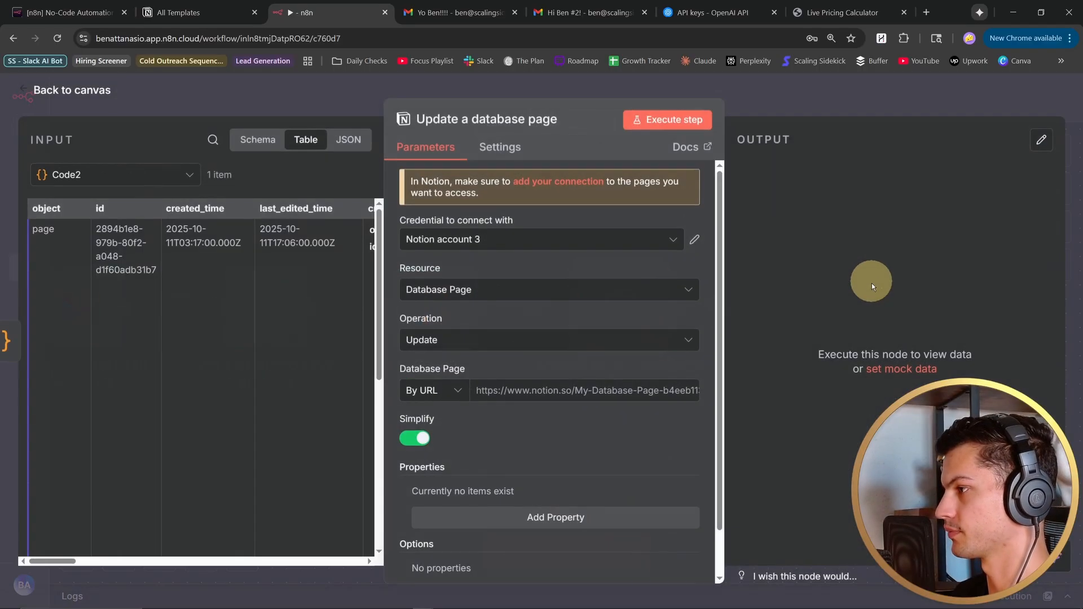
- Check the Update a database page1 node's Notion page URL and draft-count property expressions, and execute the node
scroll(580, 324, "down", 1)
triple_click(580, 324)
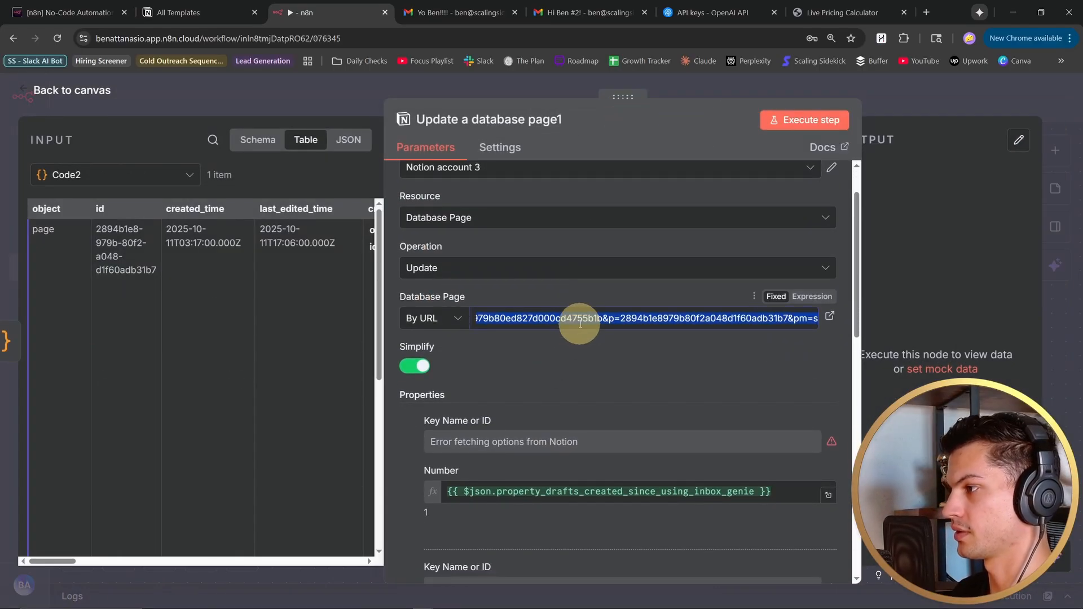
left_click(661, 367)
scroll(552, 314, "up", 1)
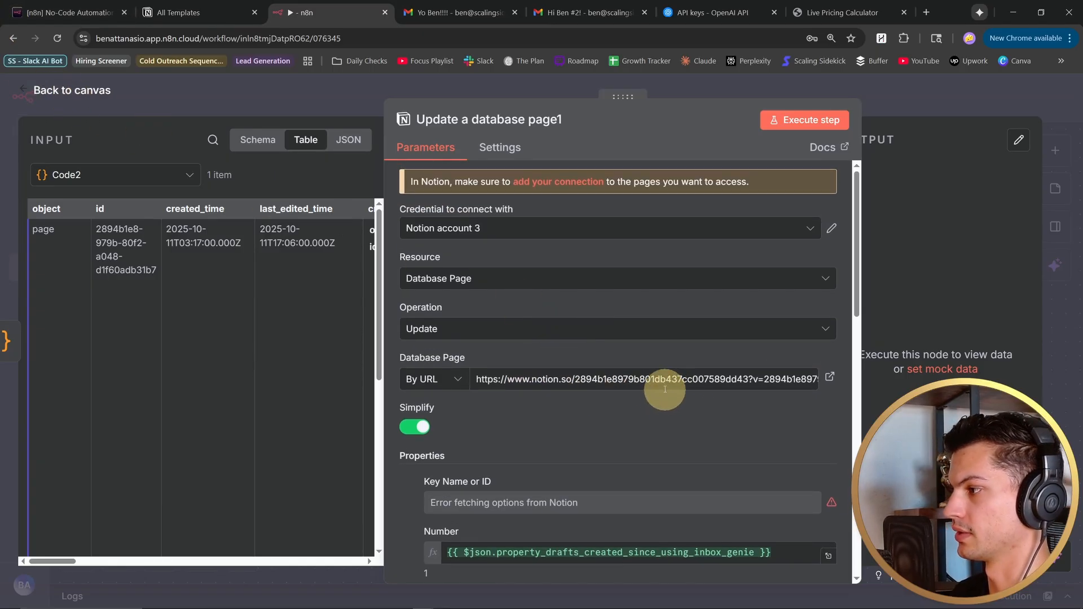
scroll(644, 381, "down", 3)
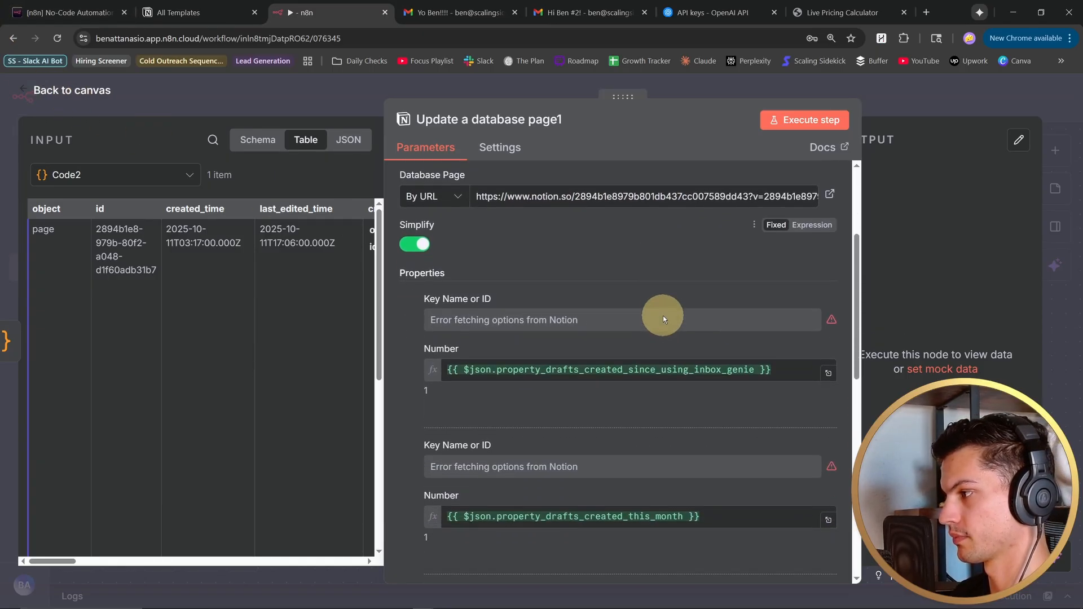
left_click_drag(858, 278, 876, 320)
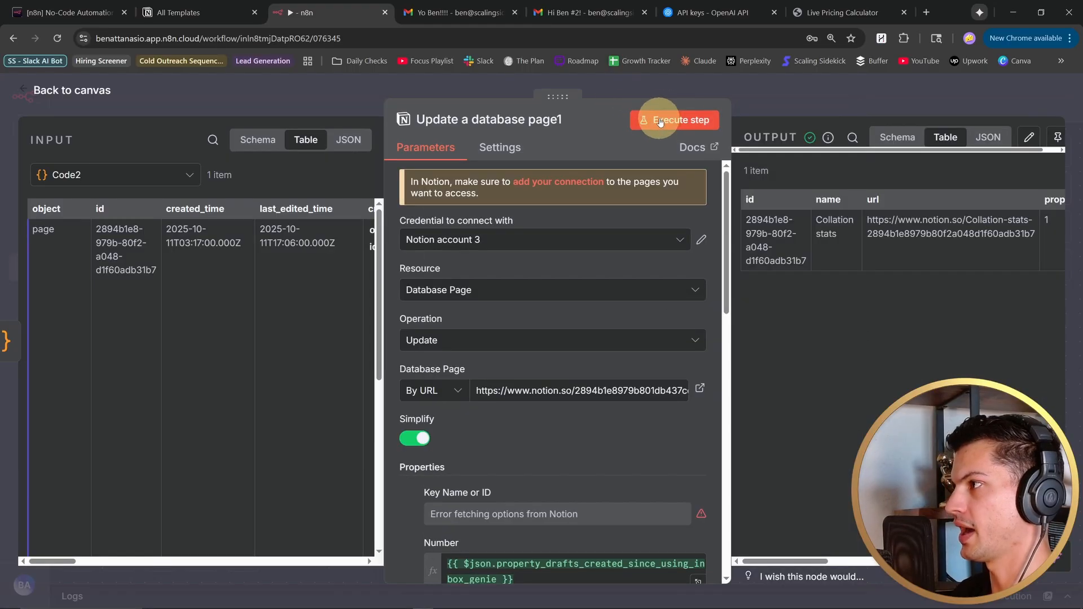
left_click(28, 88)
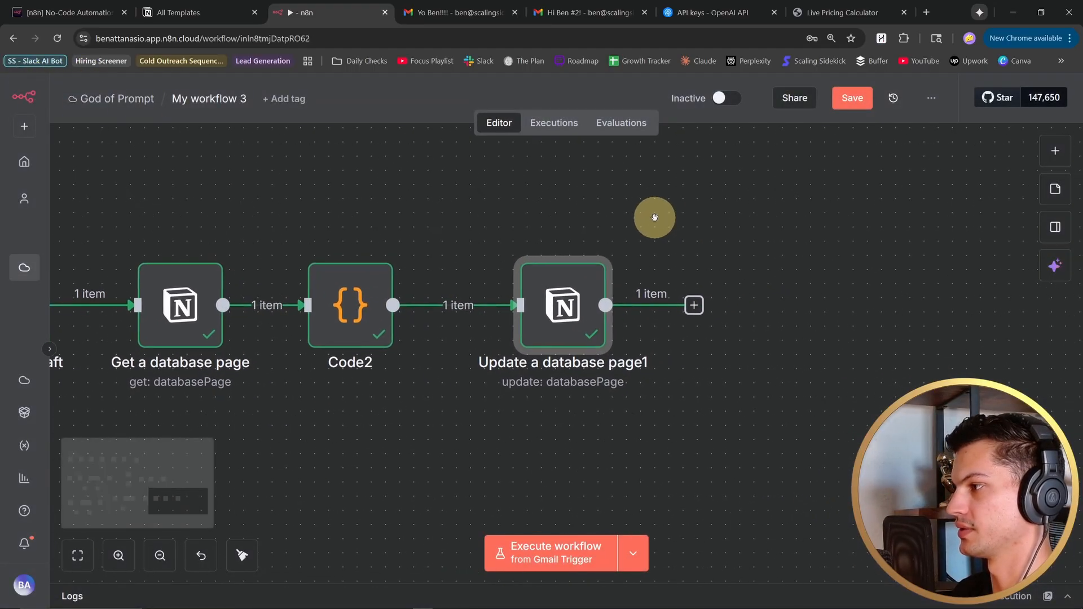
- Review the workflow's Add Labels, Label Messages and Draft Replies sections down to the Update Stats note
double_click(952, 14)
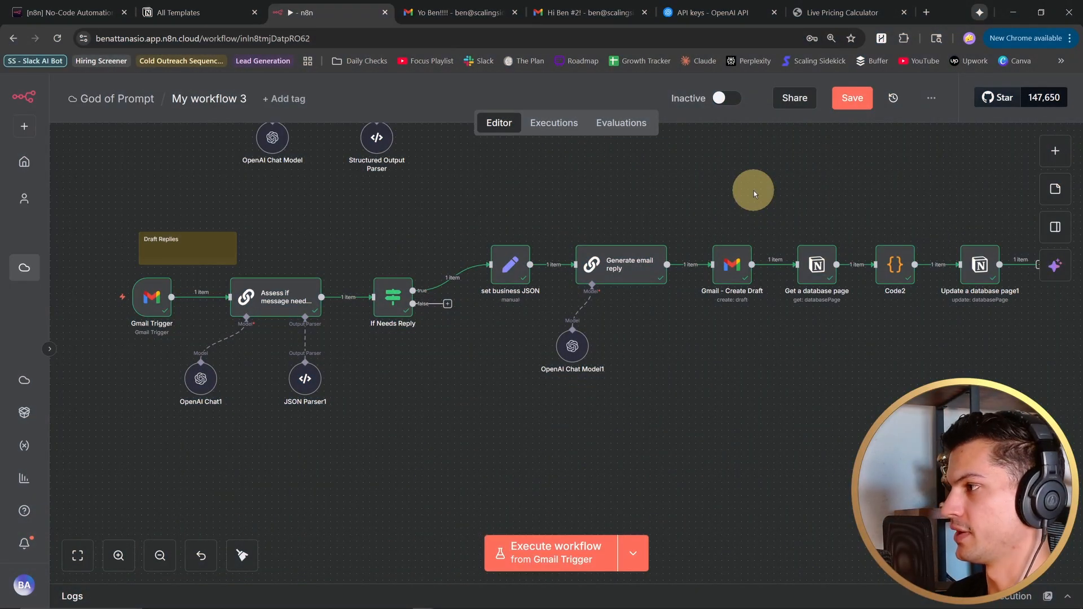
scroll(600, 242, "up", 3)
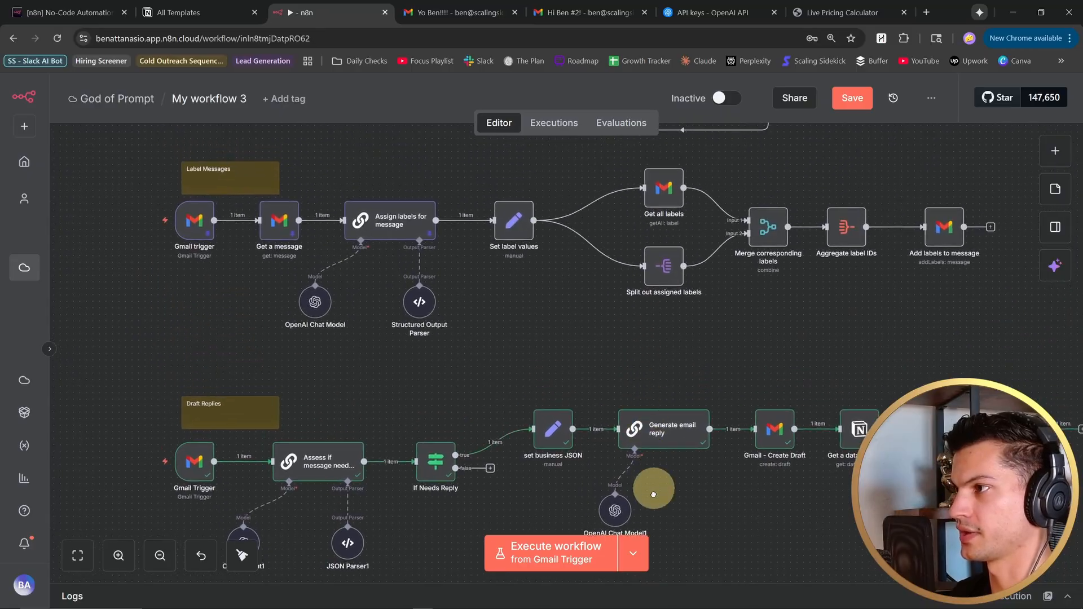
scroll(654, 494, "up", 3)
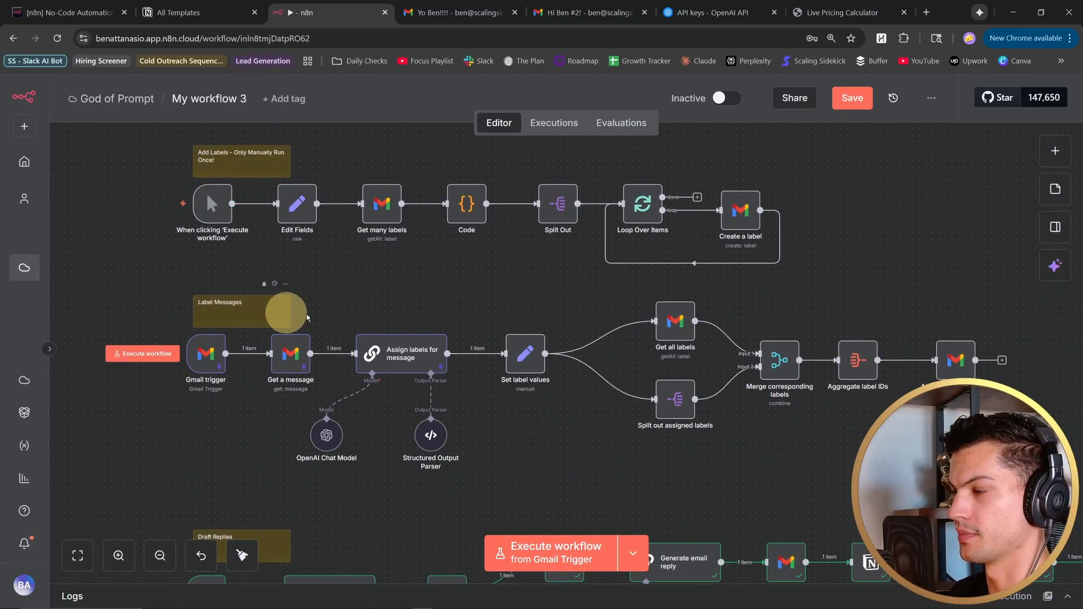
scroll(306, 317, "down", 5)
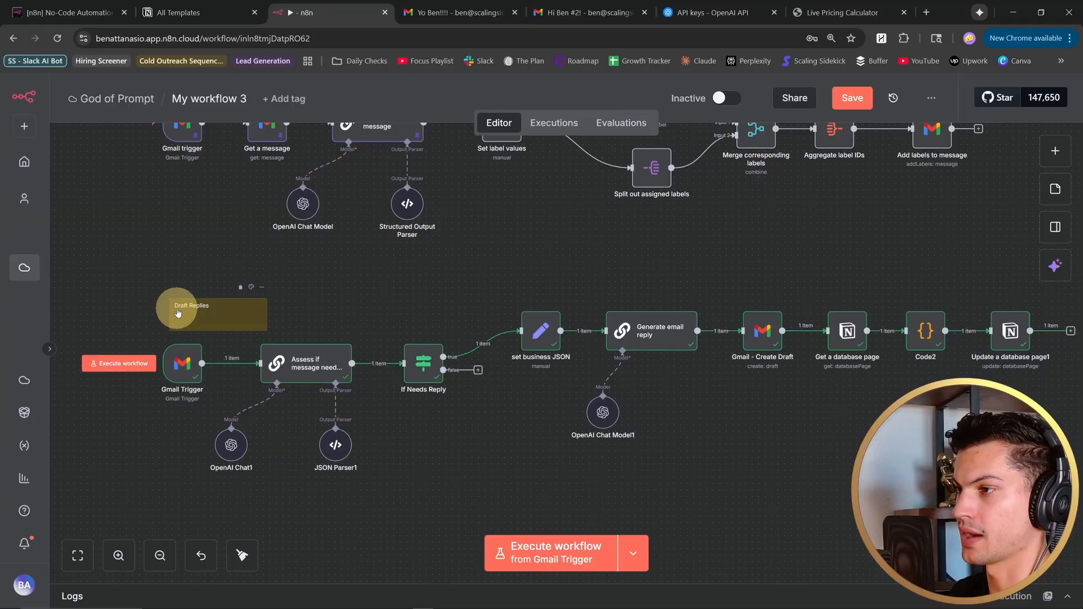
scroll(266, 320, "down", 5)
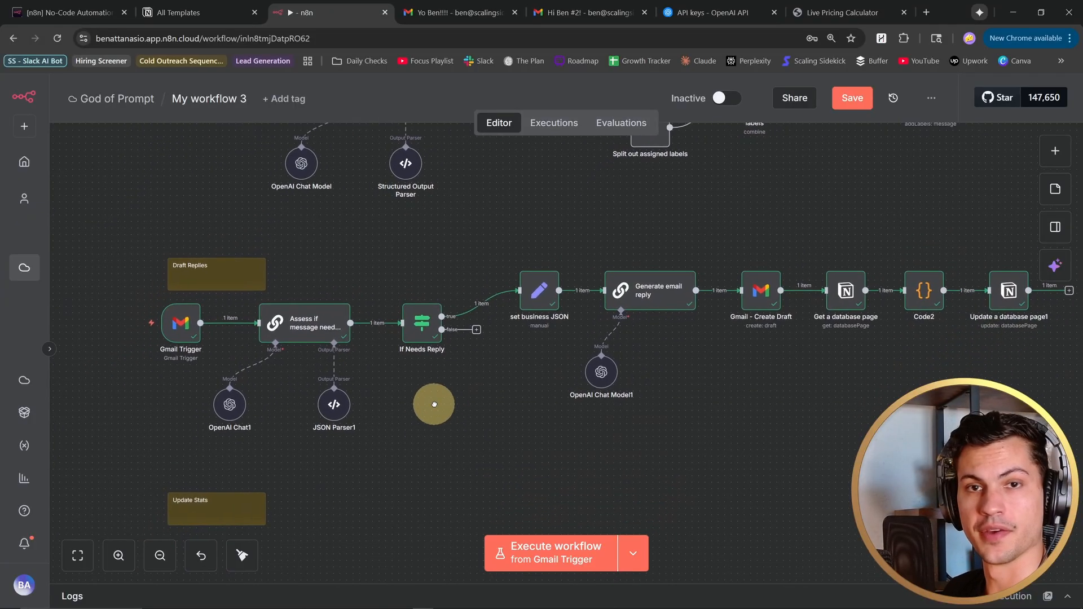
scroll(407, 394, "up", 2)
scroll(434, 359, "up", 1)
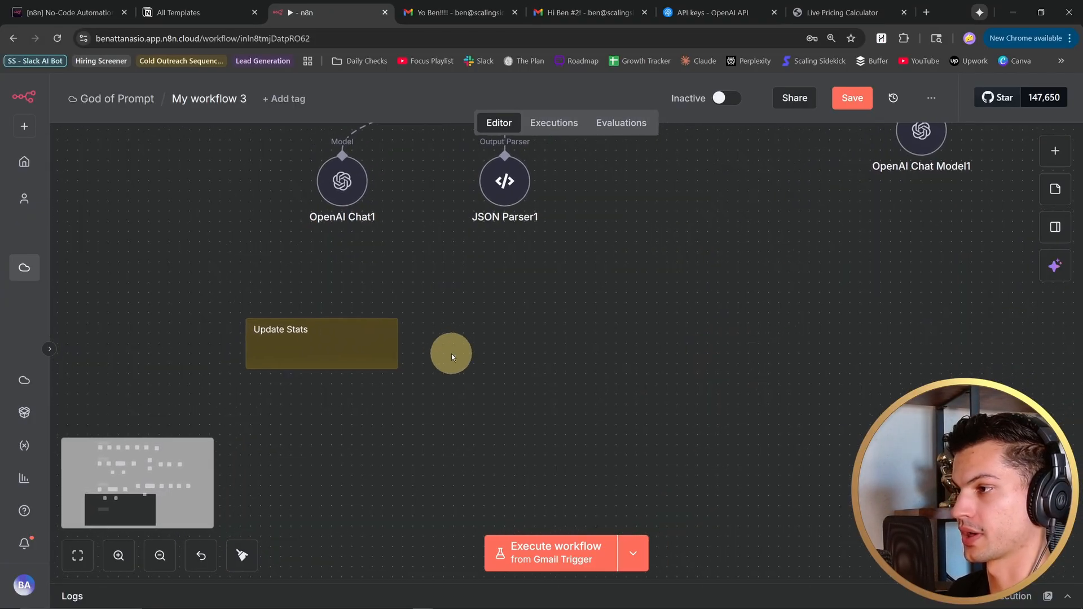
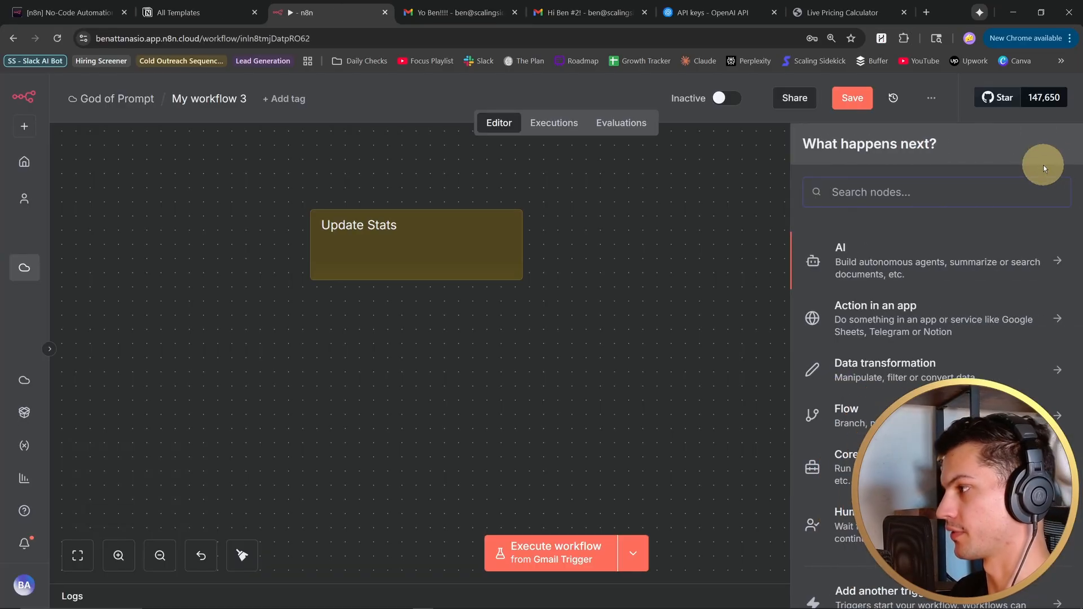
- Add a Schedule Trigger for the Update Stats section that runs every 6 hours
type("sched")
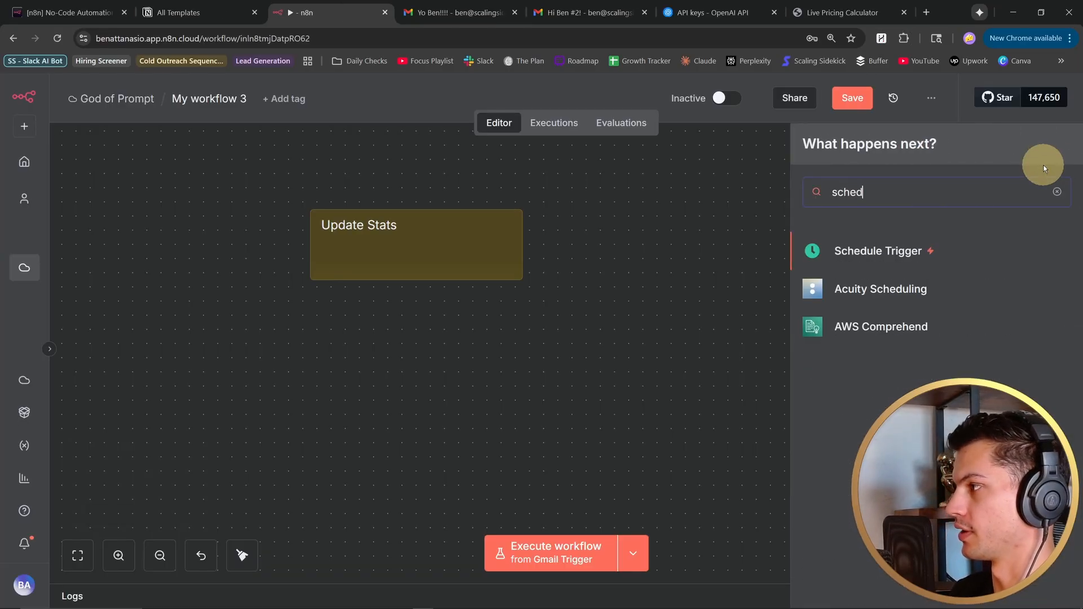
left_click(832, 257)
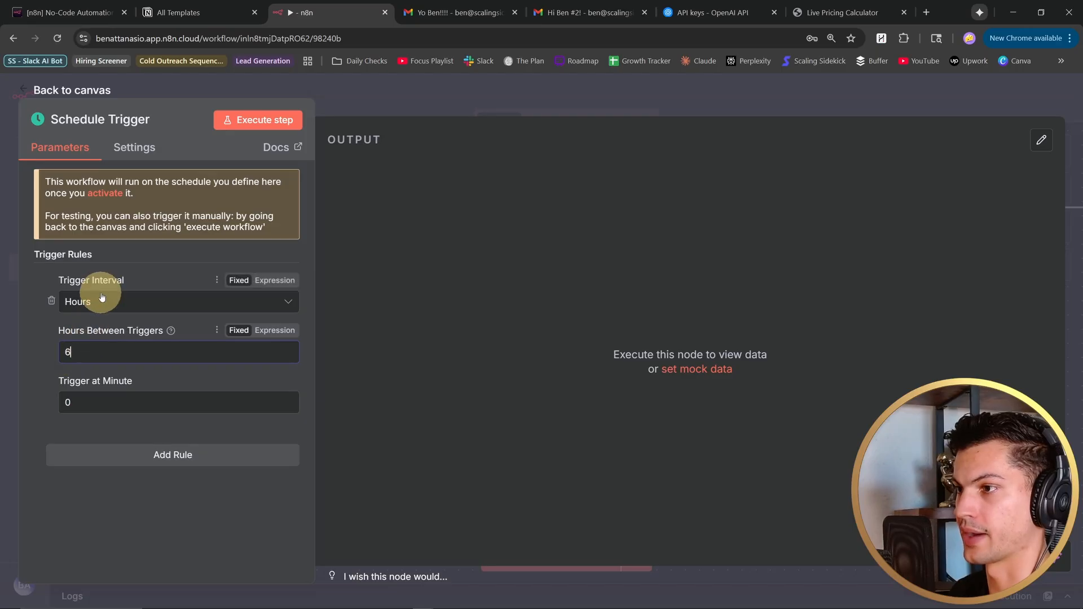
key("Escape")
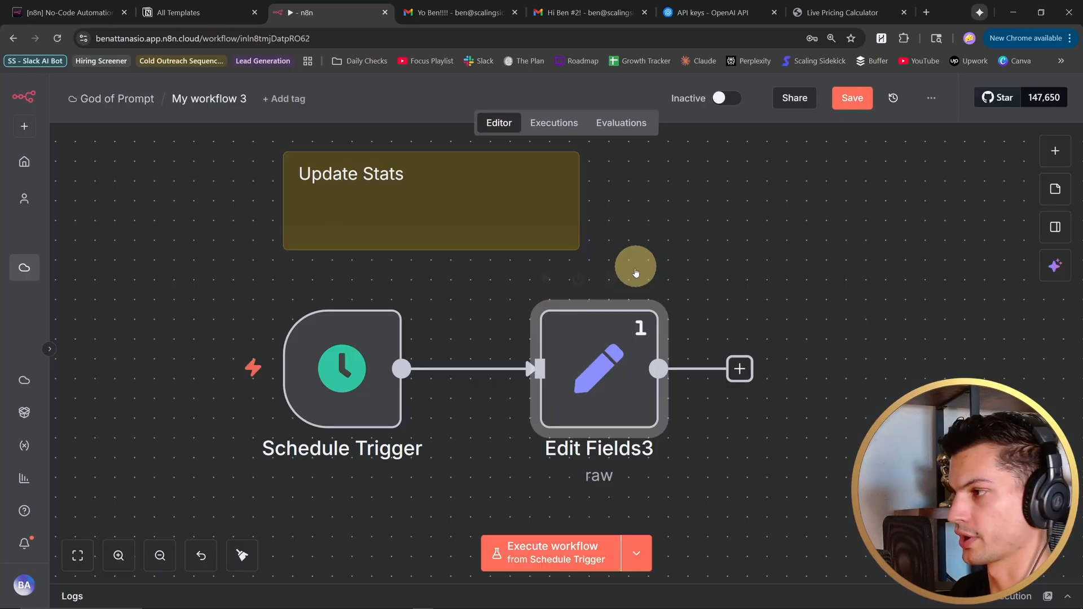
- Examine the JSON labels array in the Edit Fields3 node and review the workflow sections above it
double_click(599, 367)
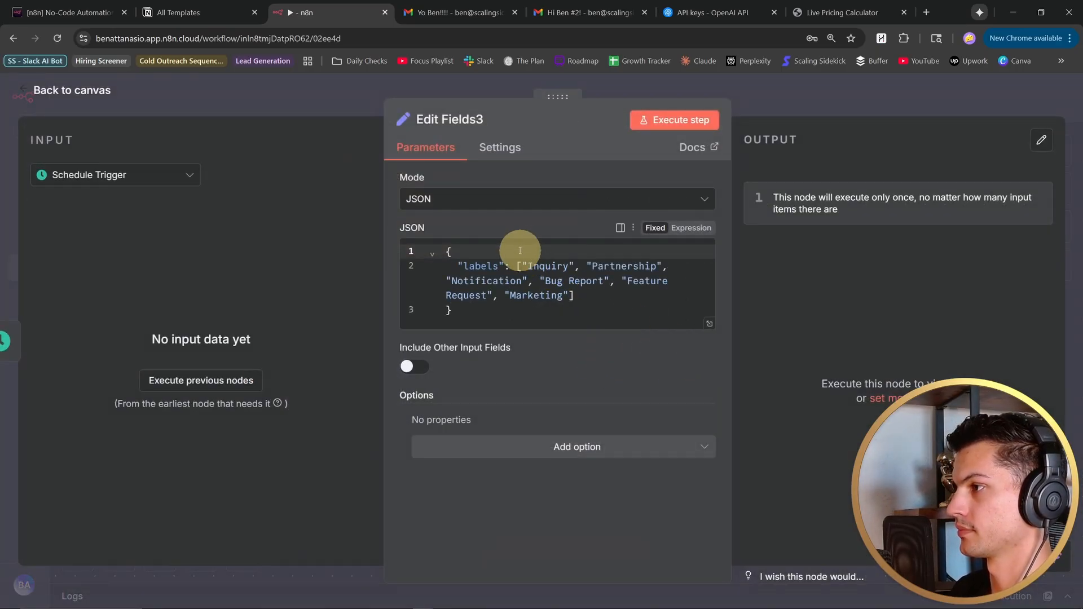
left_click_drag(541, 316, 423, 246)
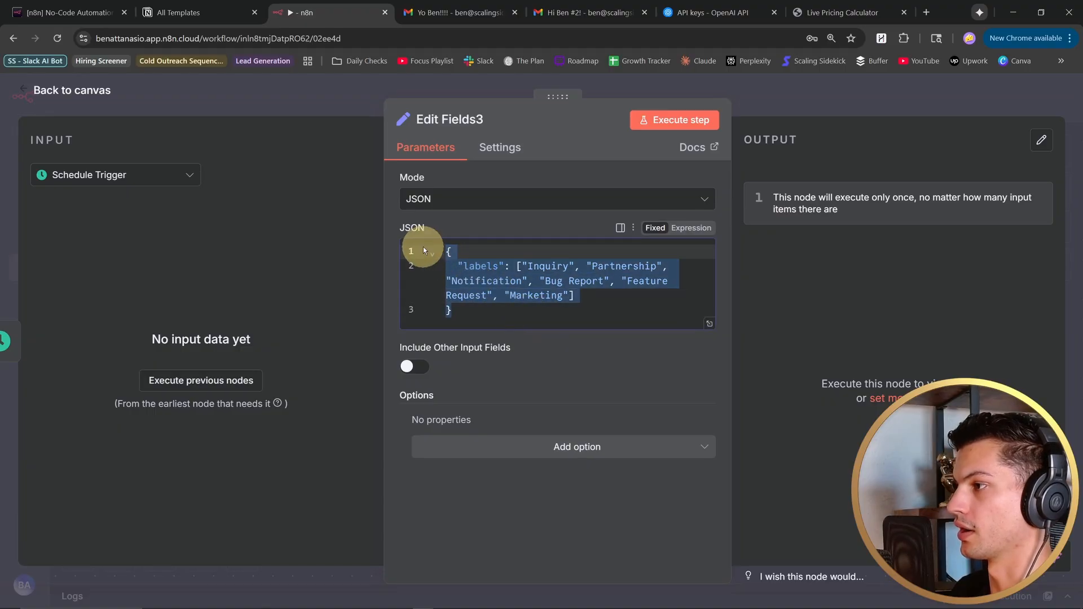
left_click(561, 321)
key("Escape")
scroll(668, 239, "down", 6)
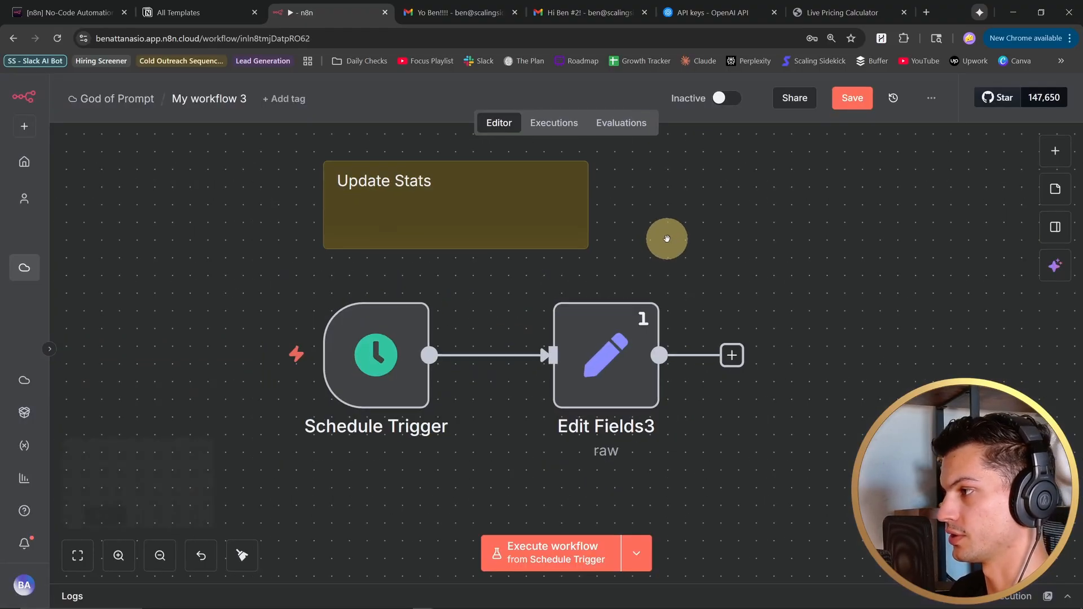
scroll(672, 411, "up", 5)
scroll(626, 369, "up", 3)
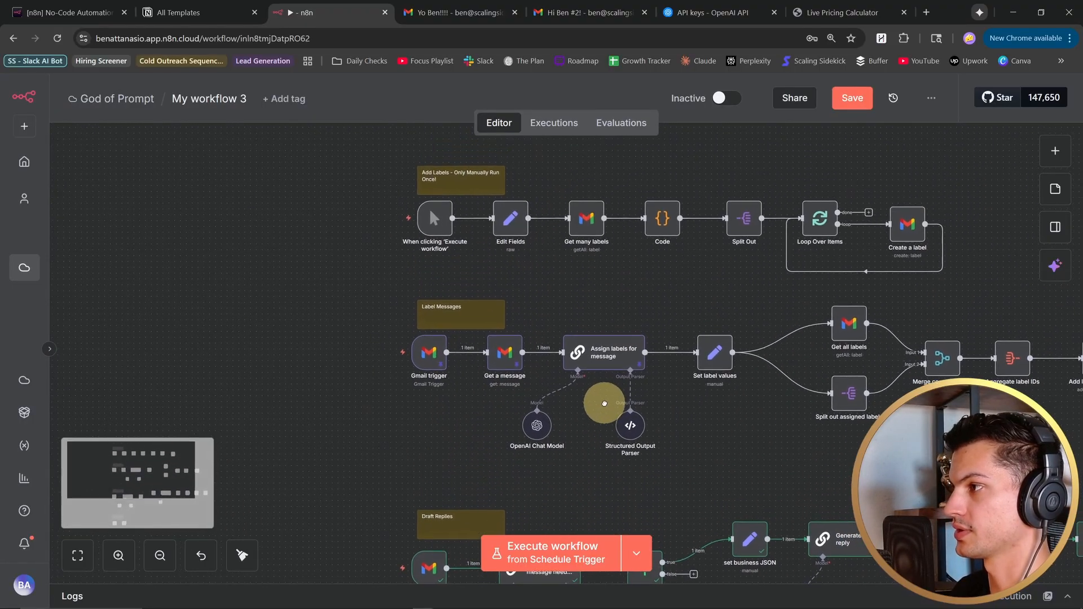
scroll(534, 259, "down", 8)
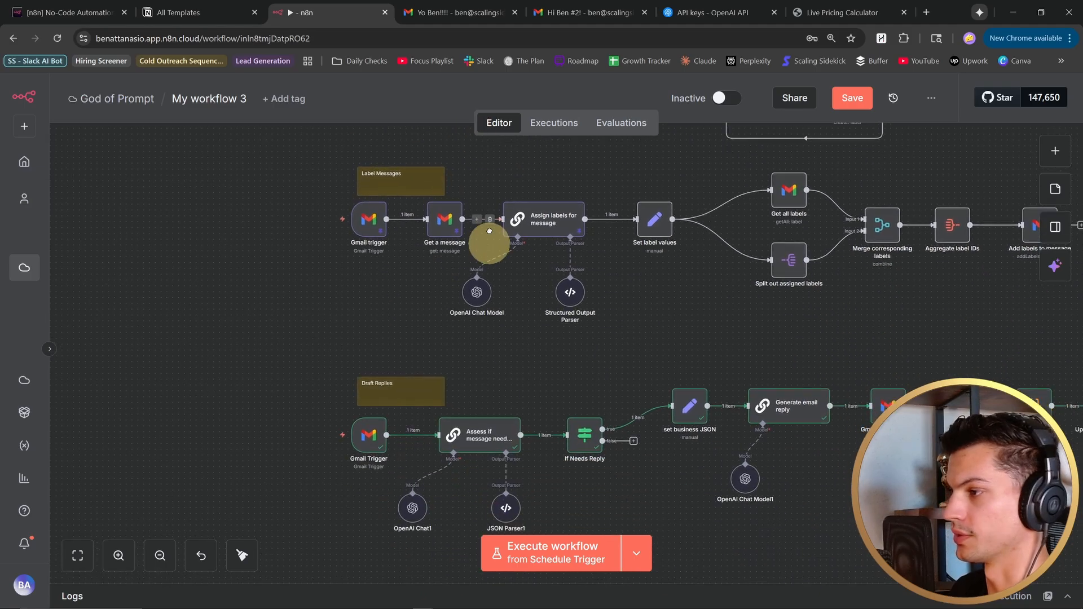
scroll(500, 411, "up", 4)
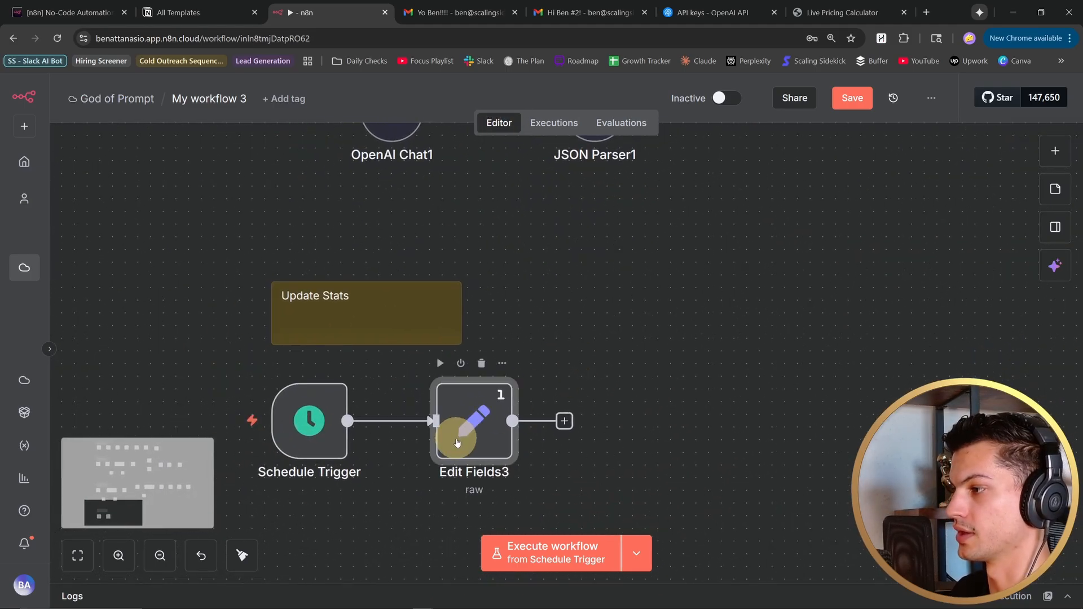
double_click(457, 443)
key("Escape")
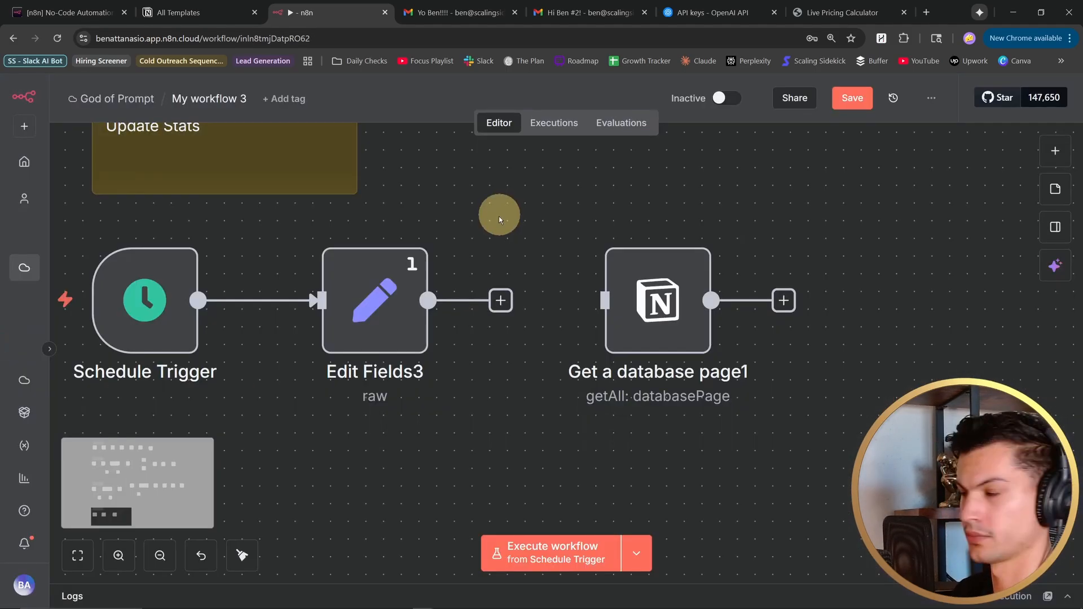
- Connect Edit Fields3 to the Get a database page1 node and open that node's parameters
left_click_drag(507, 305, 654, 307)
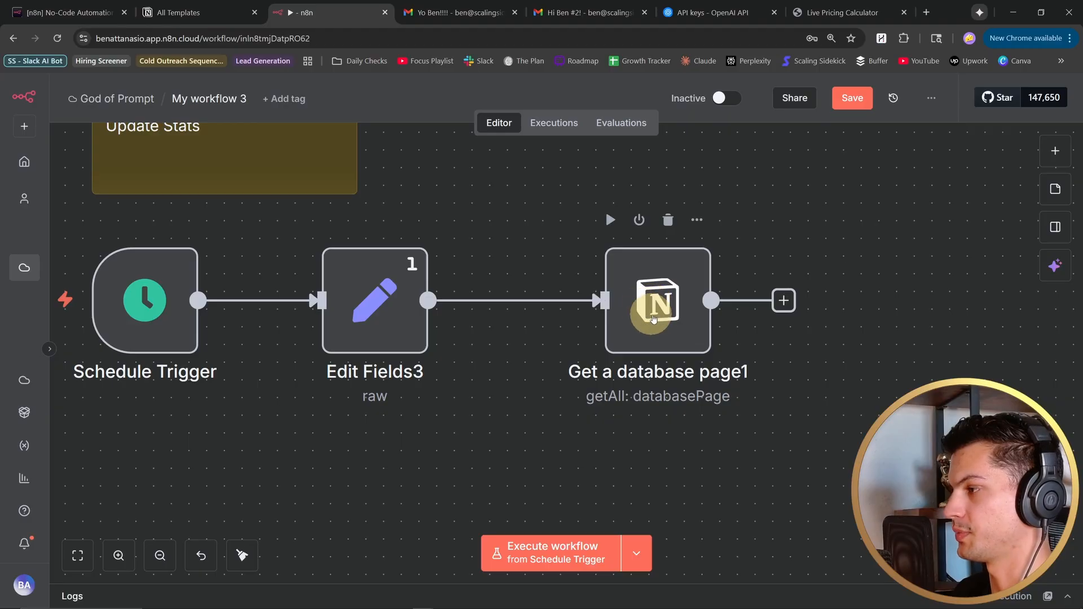
double_click(653, 319)
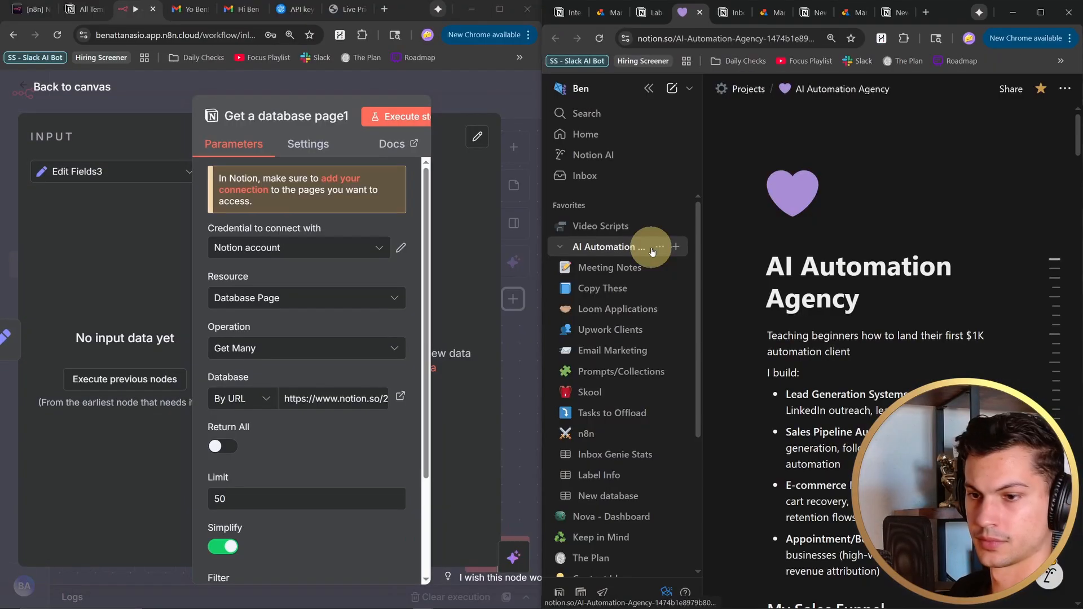
- Create a new empty database under the AI Automation Agency page in Notion
left_click(675, 250)
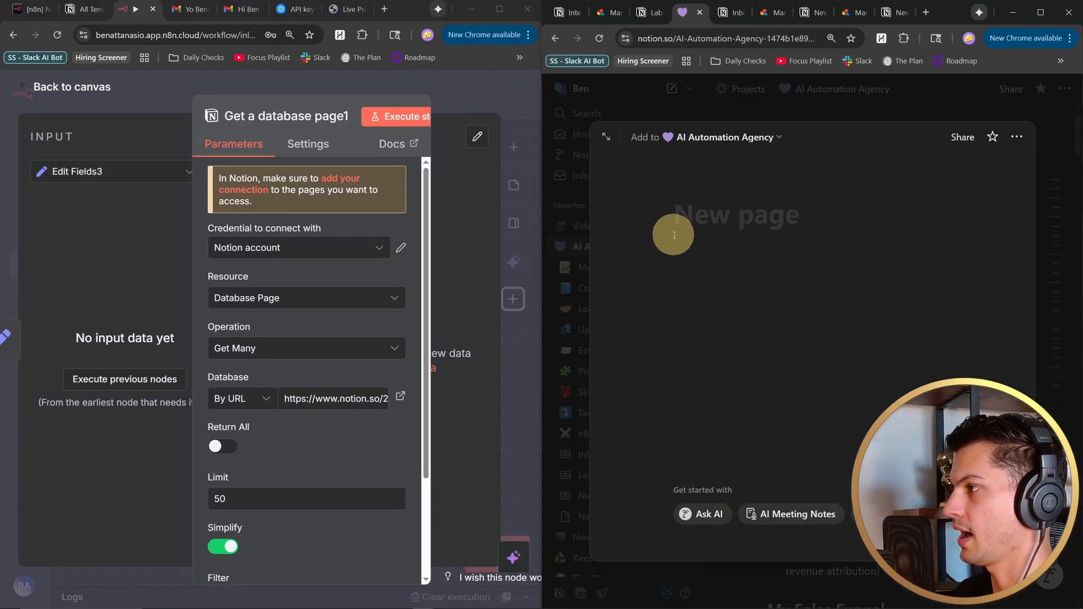
left_click(884, 515)
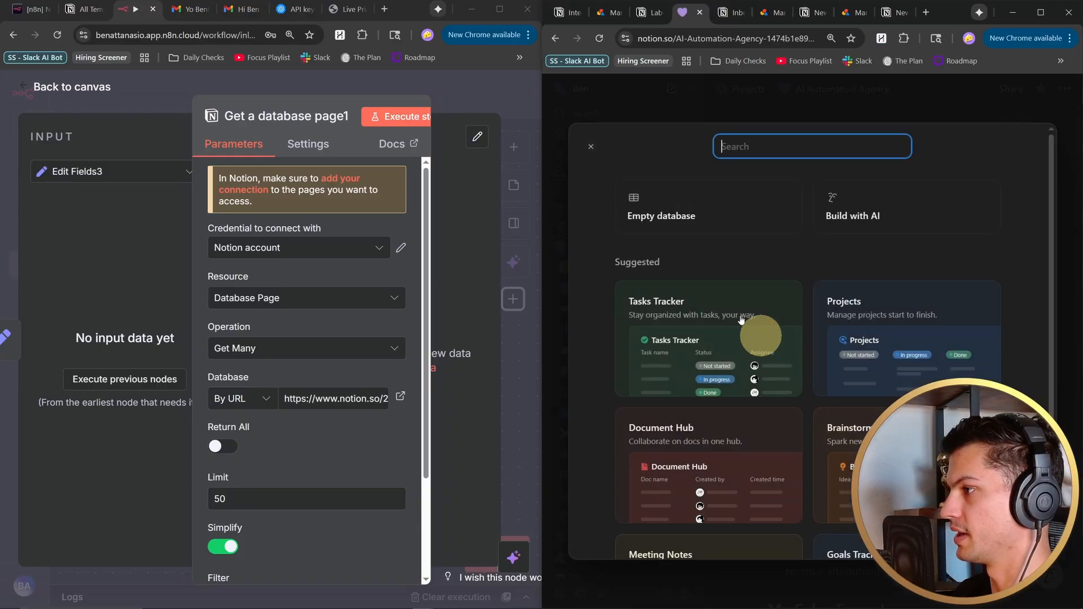
left_click(690, 222)
left_click(966, 262)
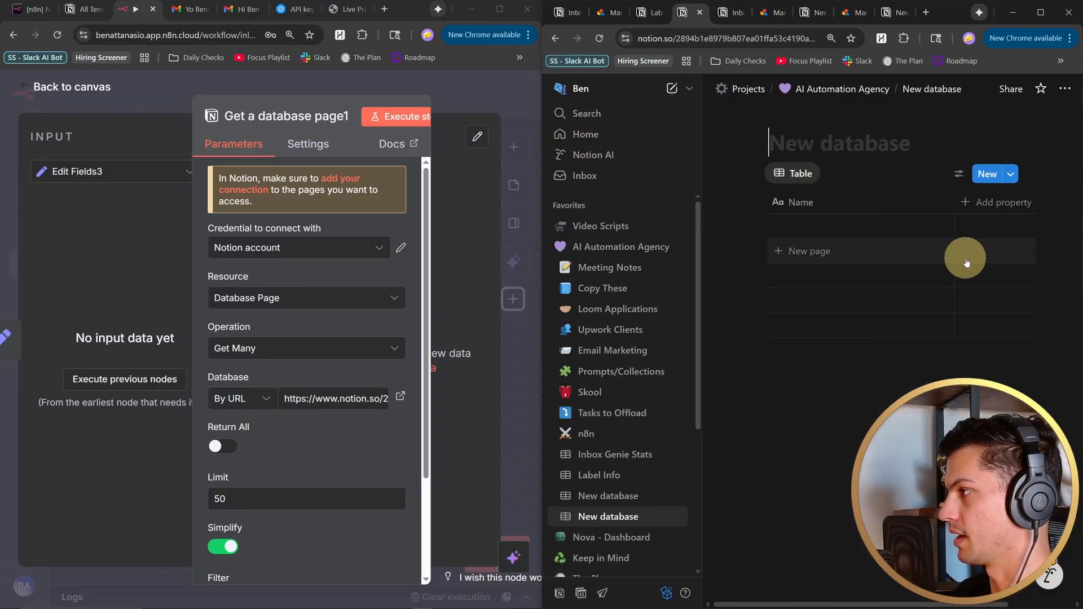
- Review the Label Info database's label rows and its threads, emails and unread emails columns in Notion
key("ctrl+shift+Tab")
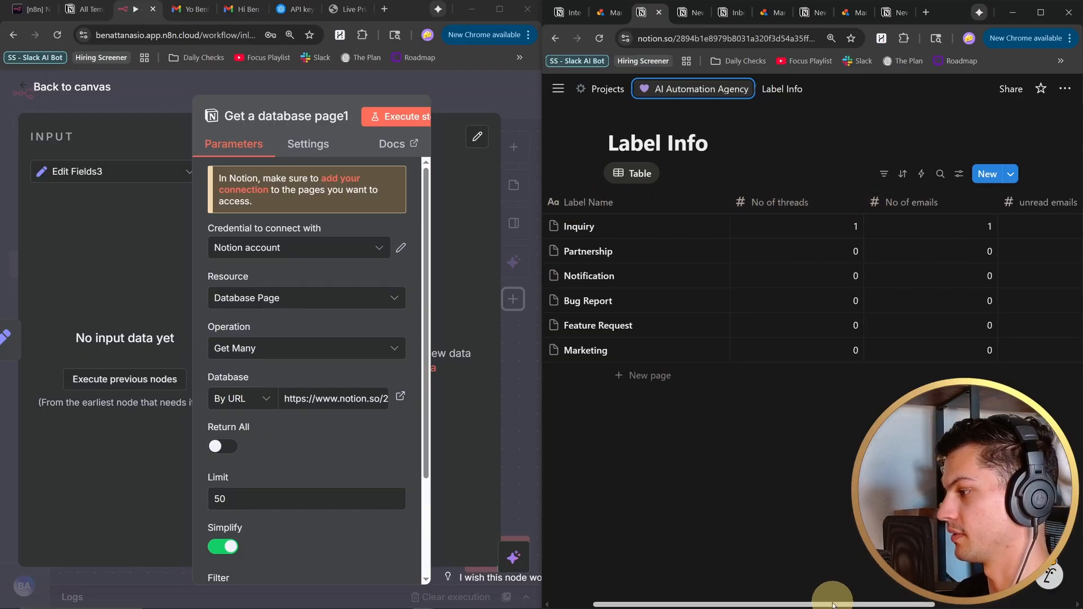
left_click_drag(833, 605, 915, 605)
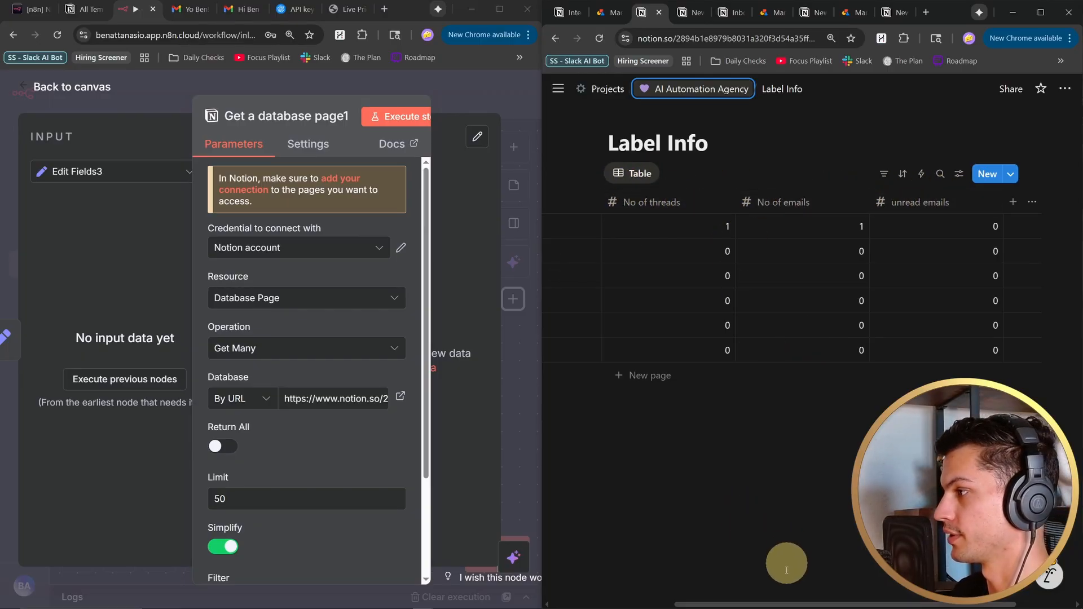
scroll(696, 225, "left", 3)
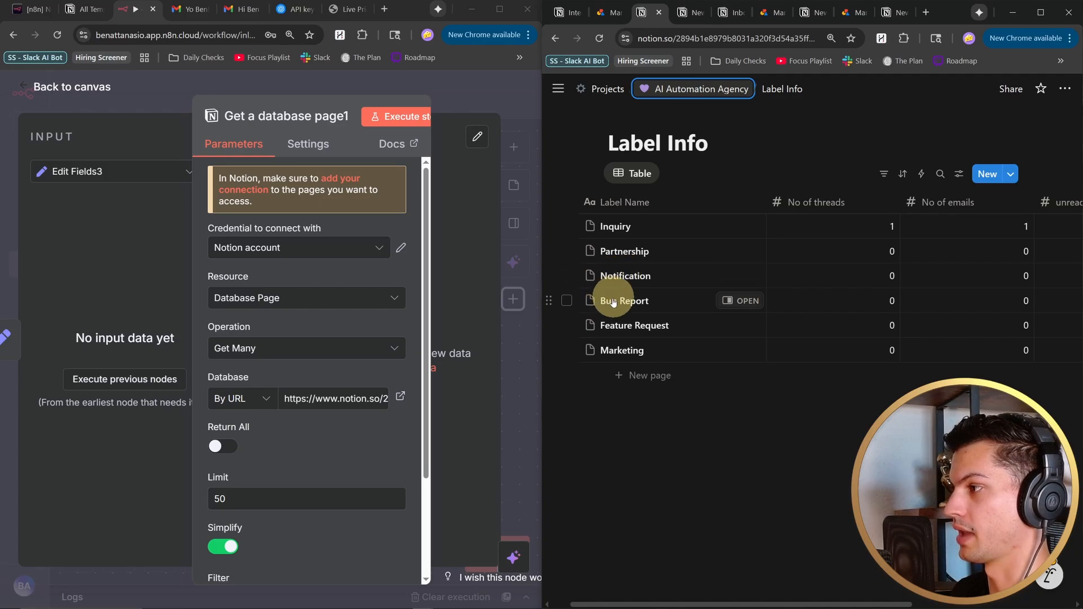
left_click(621, 376)
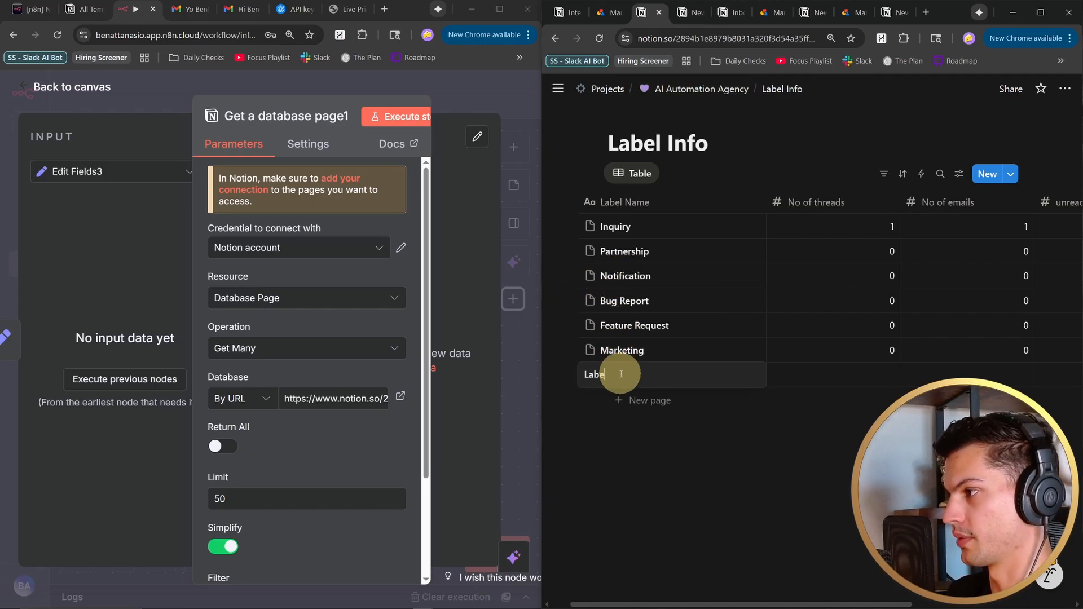
- Set the Get a database page1 node's database URL to the Label Info database link copied from Notion
left_click(278, 399)
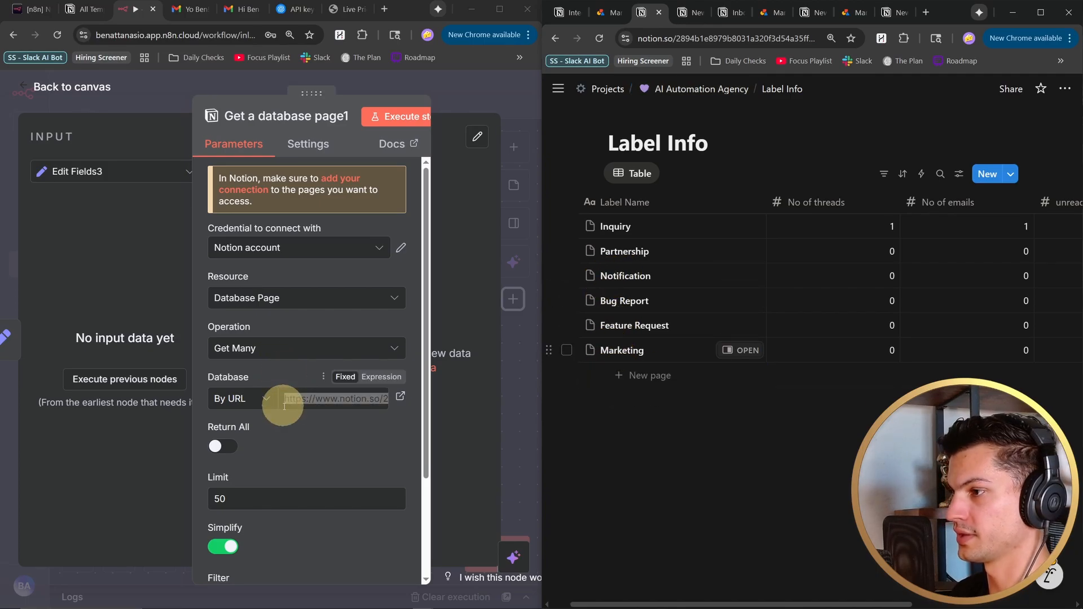
left_click(688, 38)
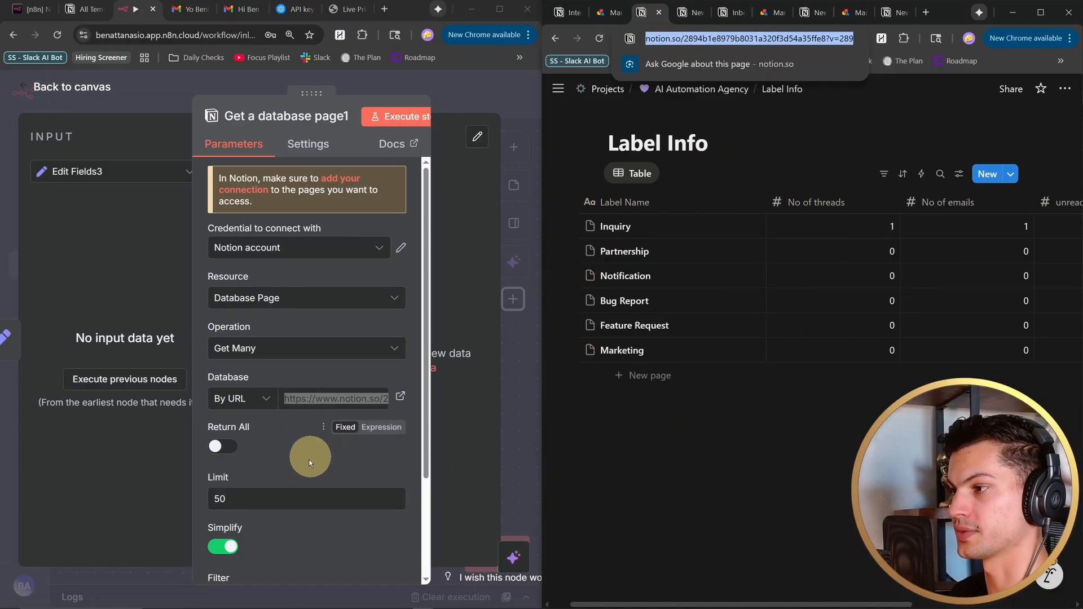
left_click(302, 395)
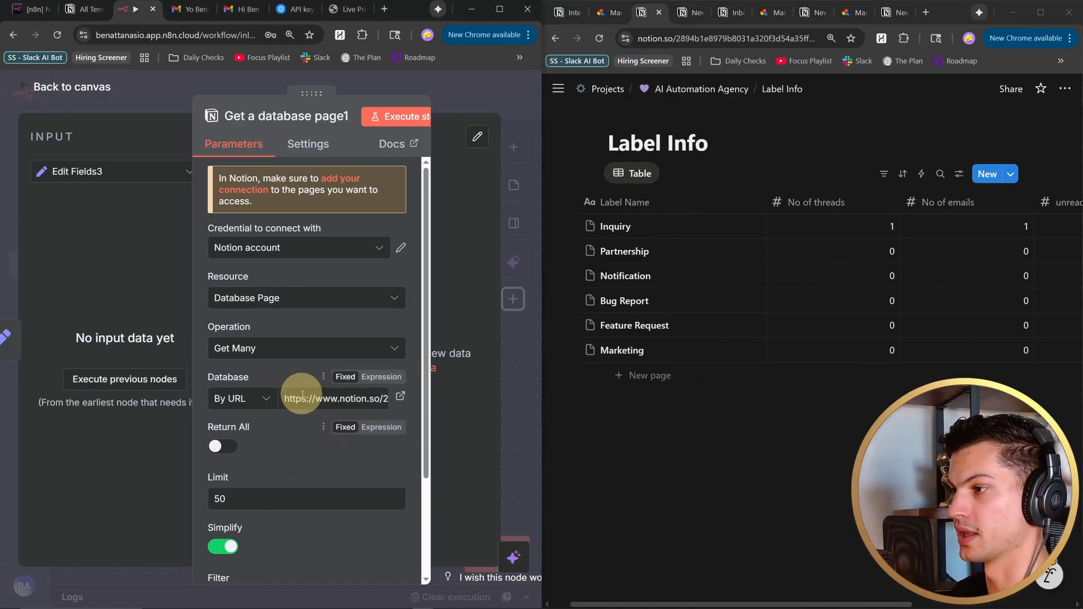
left_click(281, 441)
scroll(281, 441, "down", 3)
scroll(306, 350, "up", 3)
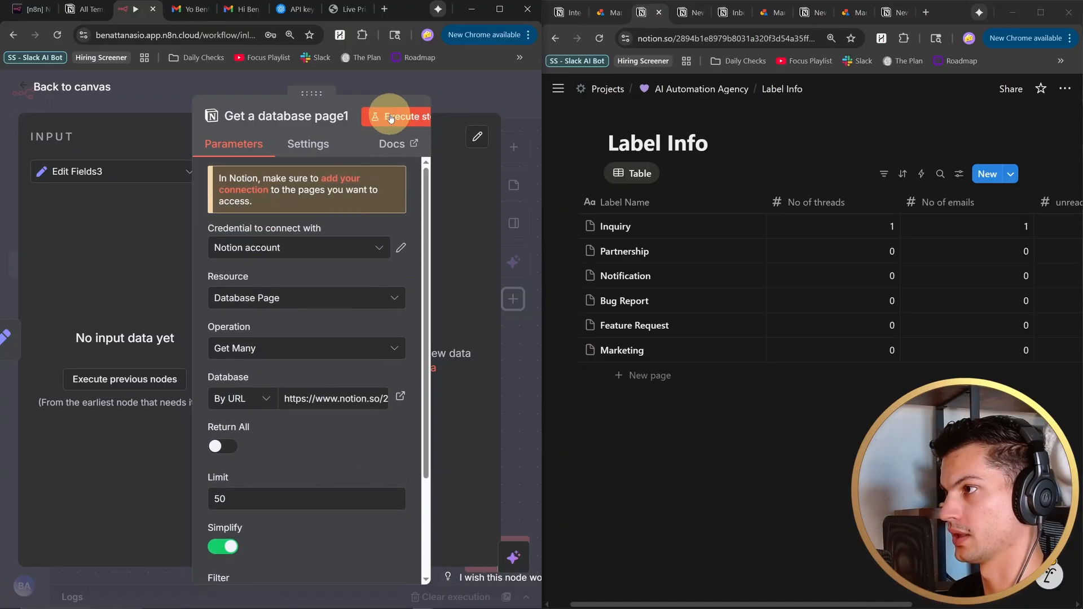
- Execute the Get a database page1 node and check the label names and page URLs in its output
left_click(389, 116)
left_click(500, 10)
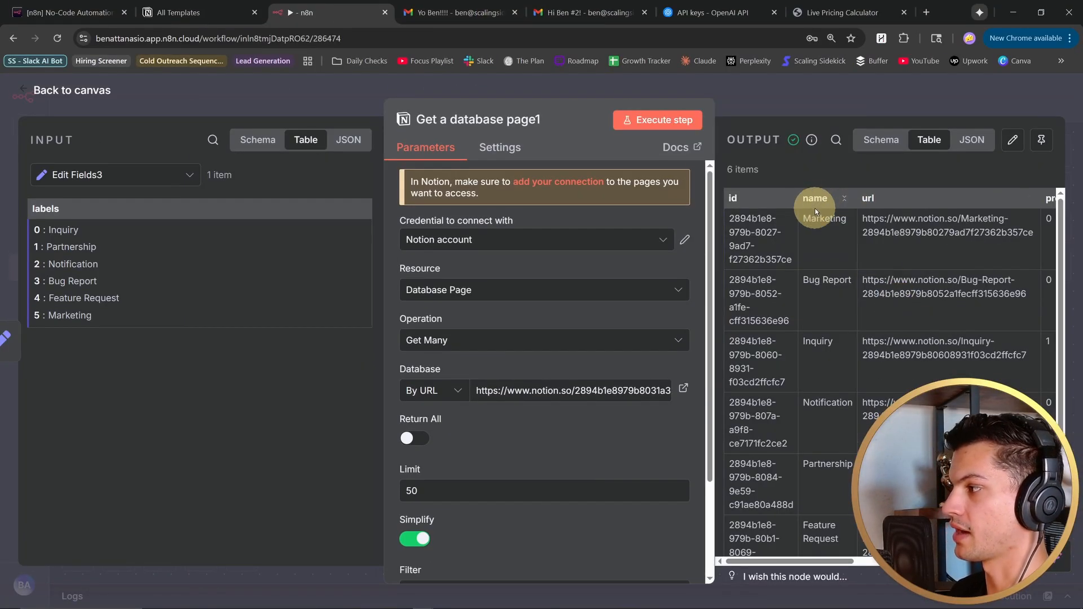
scroll(813, 222, "down", 2)
scroll(858, 248, "up", 2)
scroll(953, 252, "down", 2)
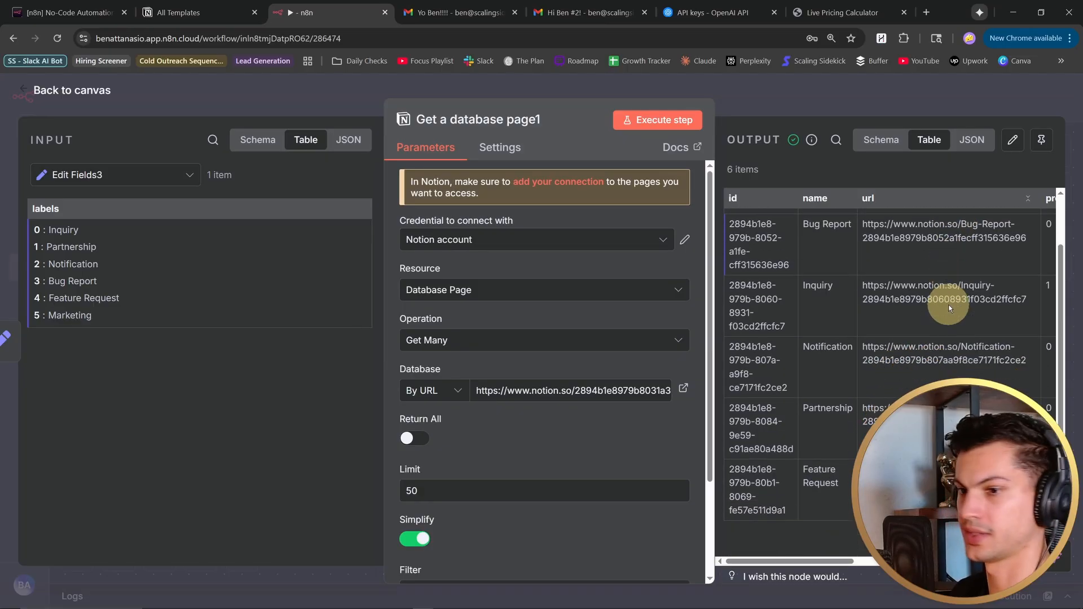
key("Escape")
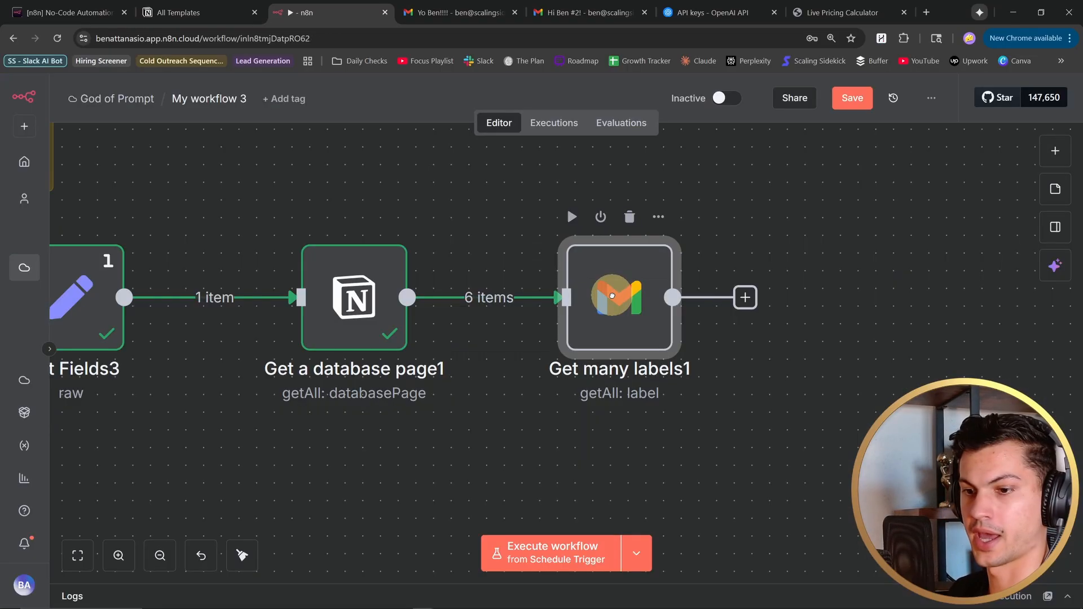
- Execute the Get many labels1 node to fetch all Gmail labels, and return to the canvas
double_click(589, 323)
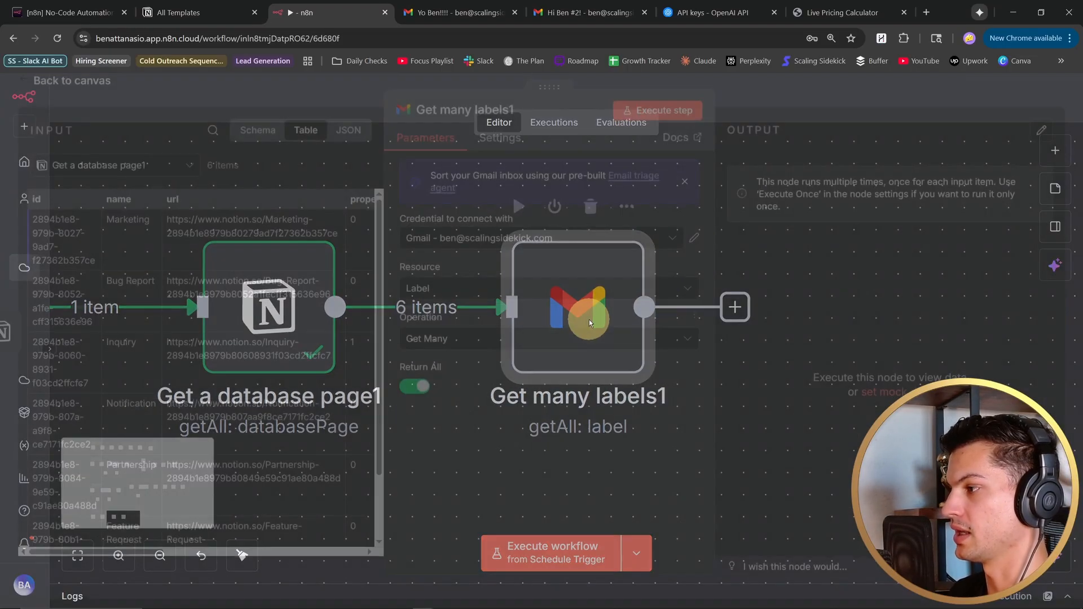
left_click(655, 120)
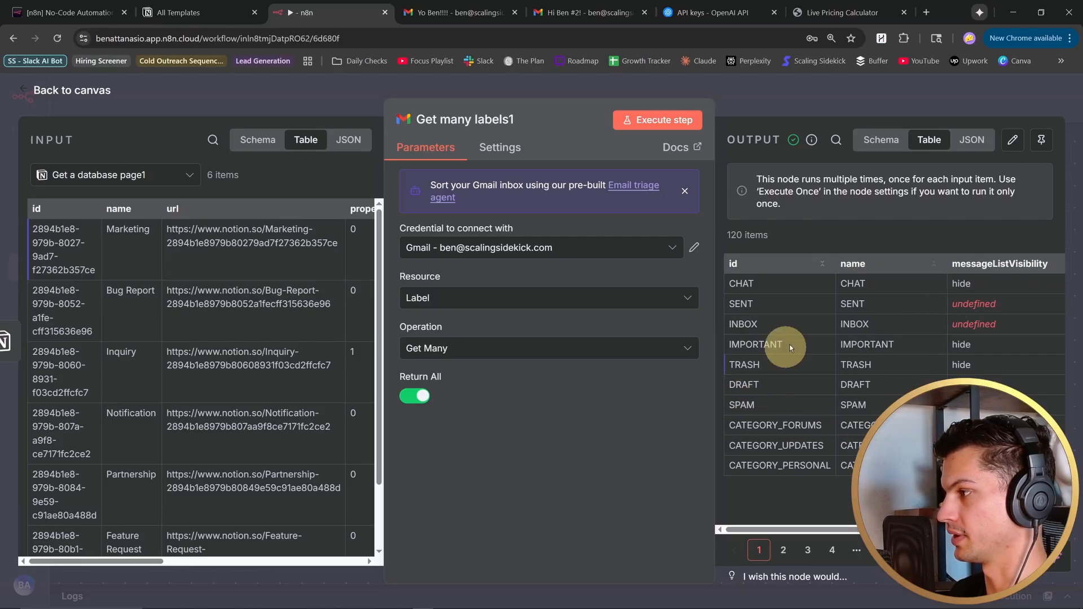
left_click(23, 92)
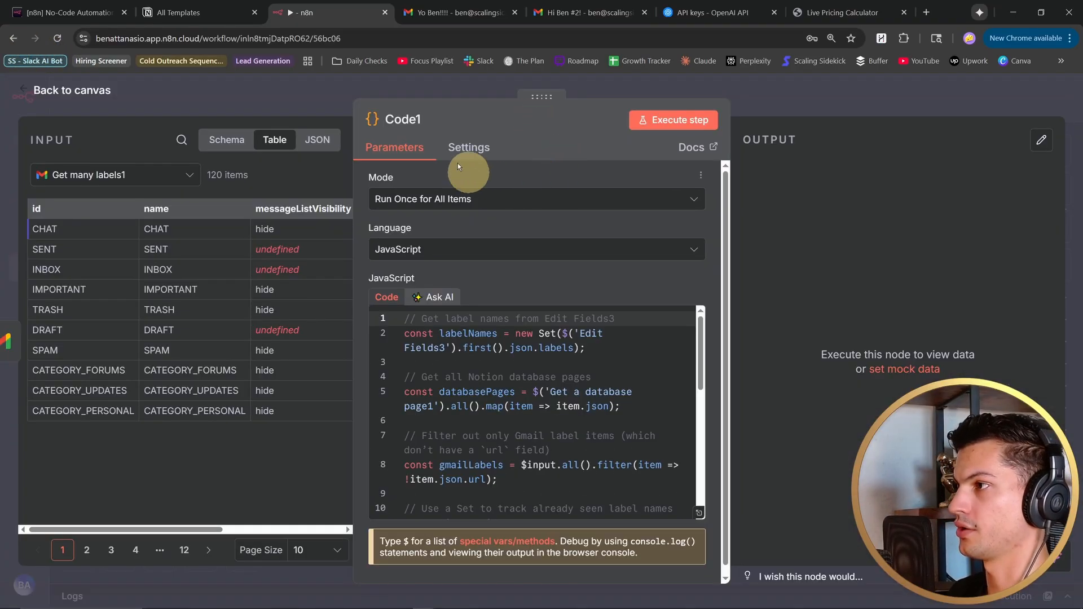
- Check the Edit Fields3 and Get a database page1 references in the Code1 node's JavaScript, and execute the node
left_click(698, 514)
left_click(569, 404)
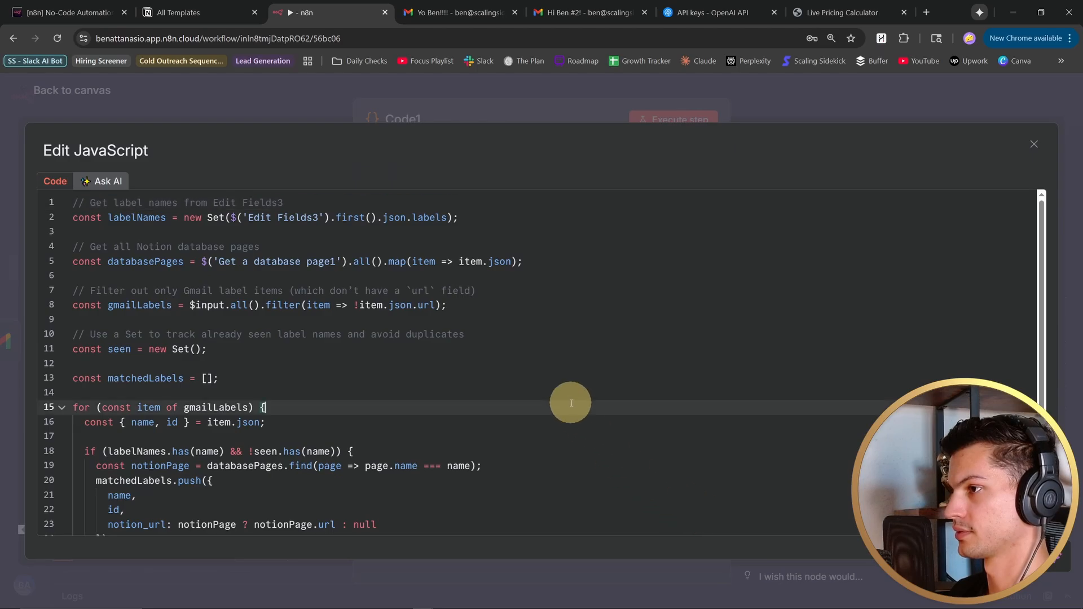
left_click_drag(1044, 268, 1026, 249)
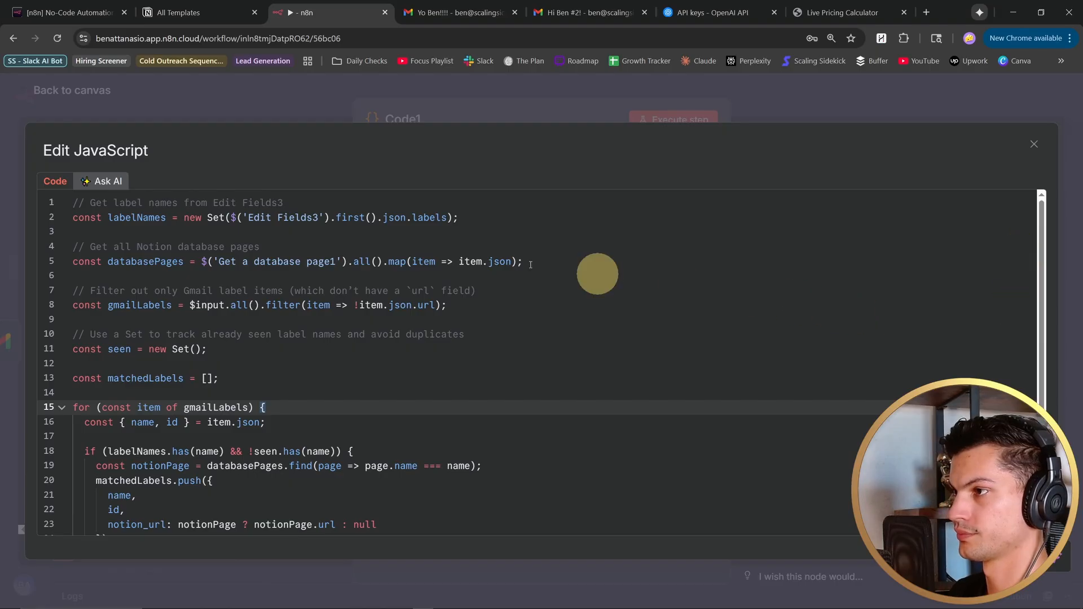
left_click_drag(248, 218, 317, 218)
left_click(219, 262)
left_click_drag(220, 262, 326, 263)
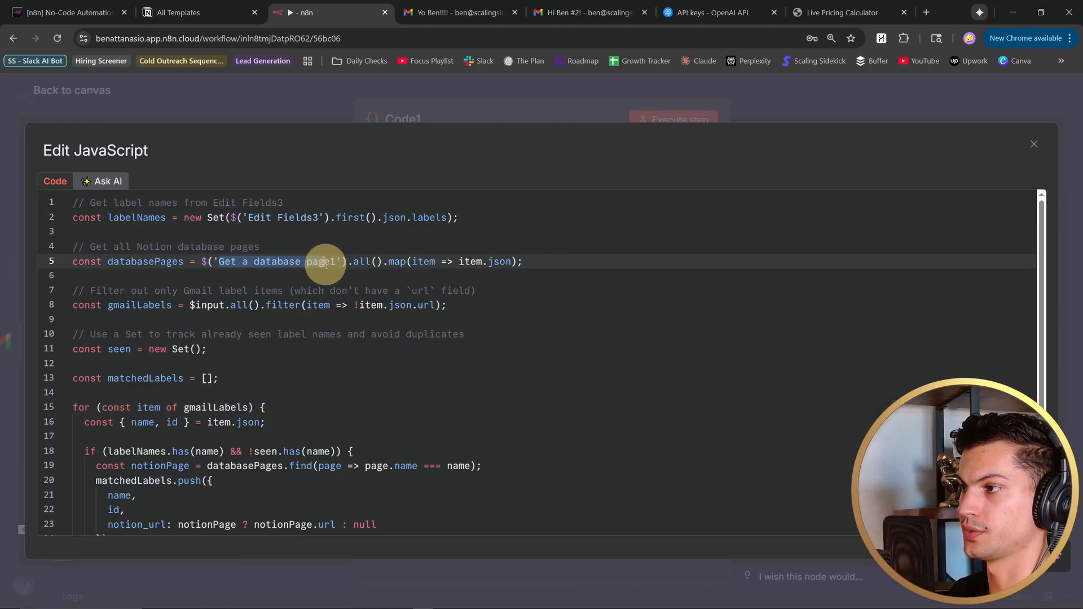
left_click(309, 262)
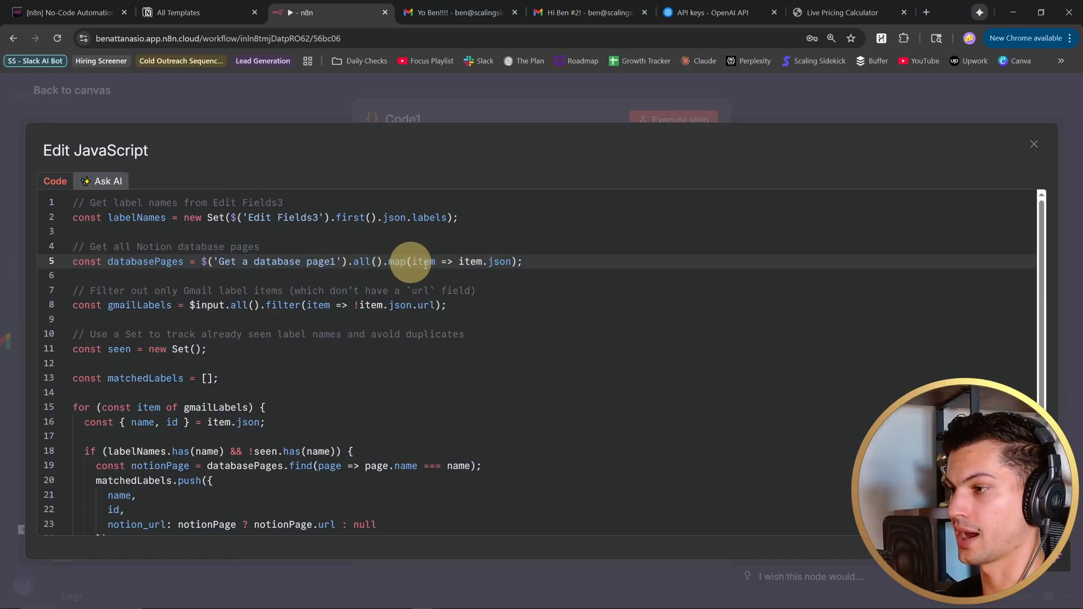
key("Escape")
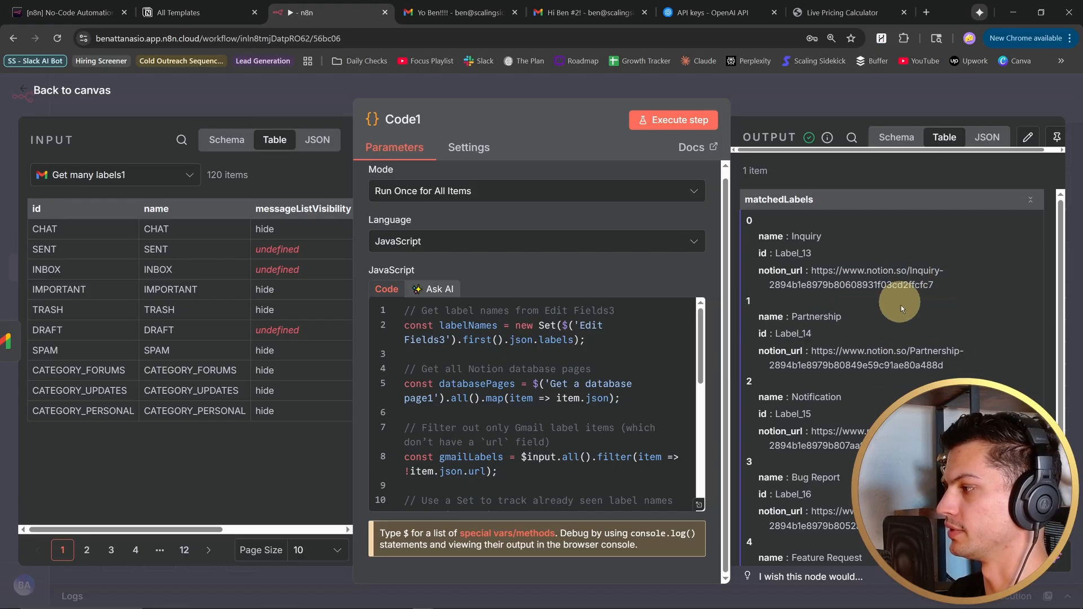
key("Escape")
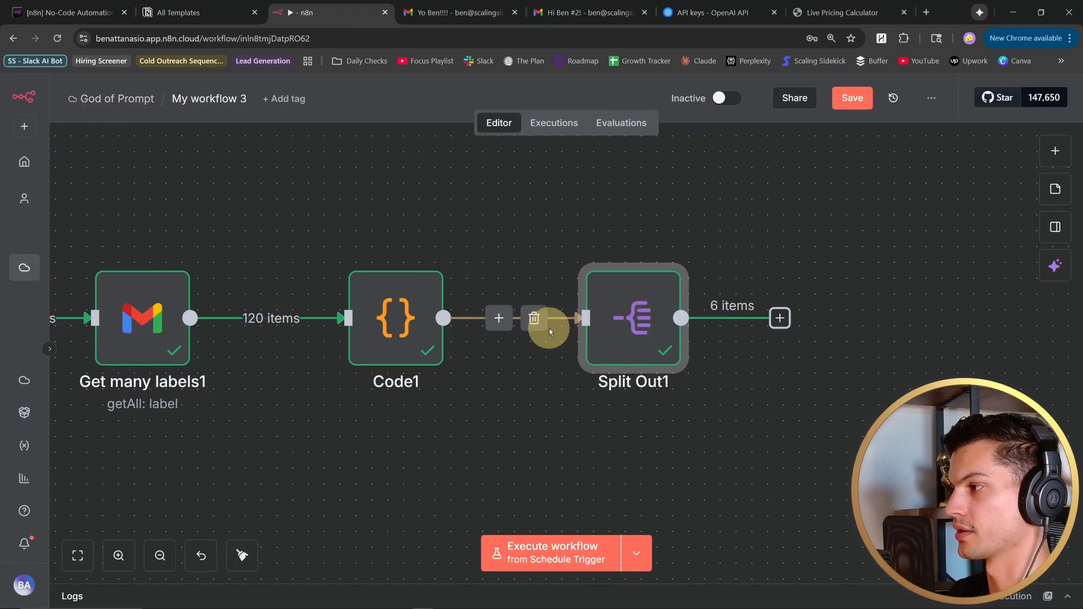
- Check the Split Out1 node's matchedLabels output, and attach the Loop Over Items1 node with batch size 1 after it
double_click(638, 333)
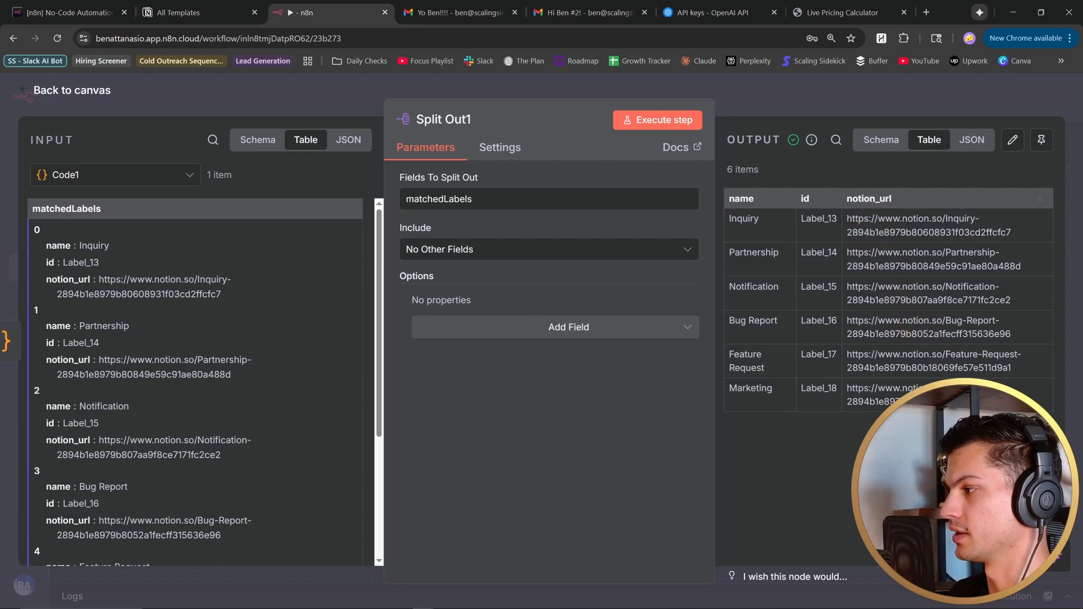
key("Escape")
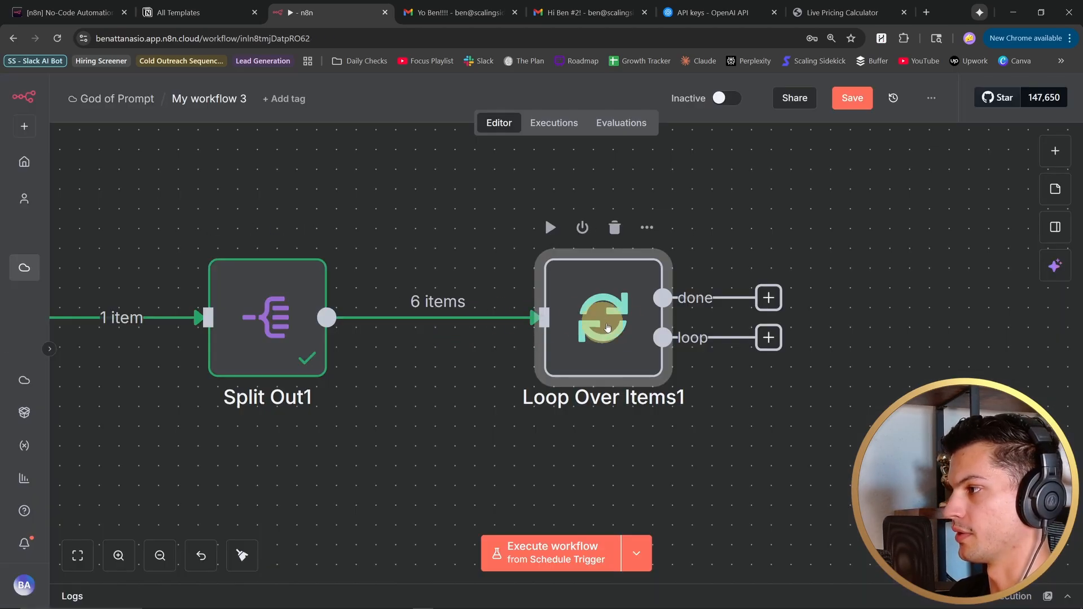
double_click(623, 329)
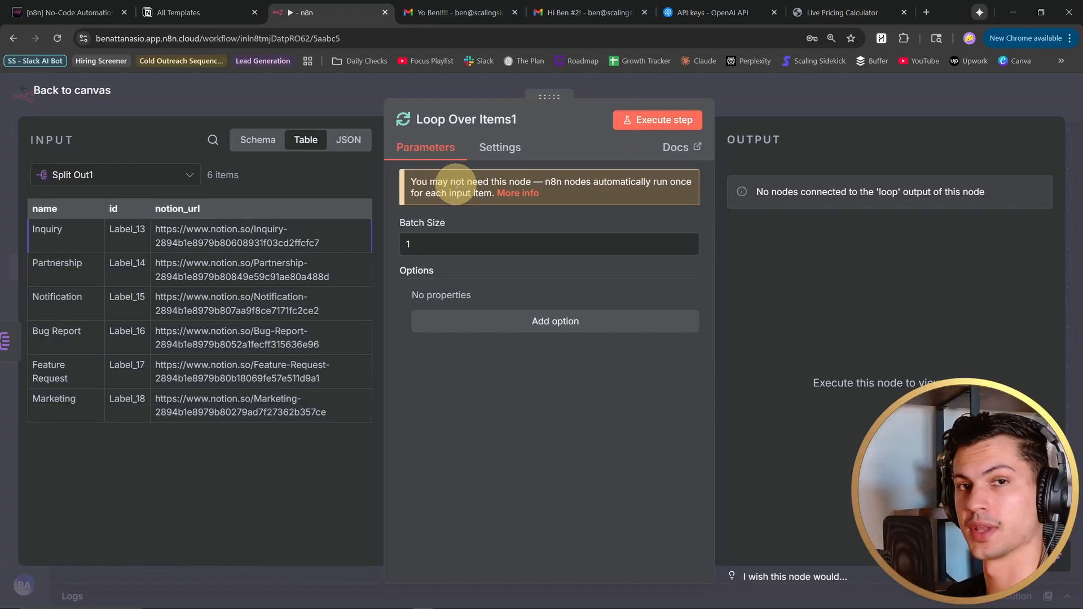
key("Escape")
- Connect the Get a label info Gmail node to the loop output of Loop Over Items1 and execute it
left_click_drag(431, 310, 598, 314)
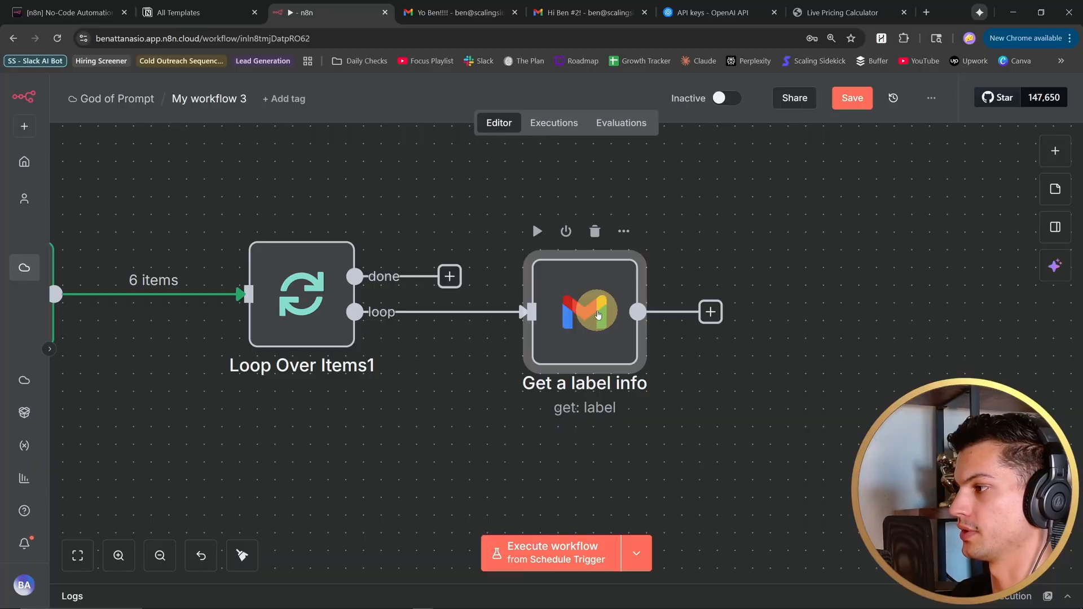
double_click(597, 311)
key("Escape")
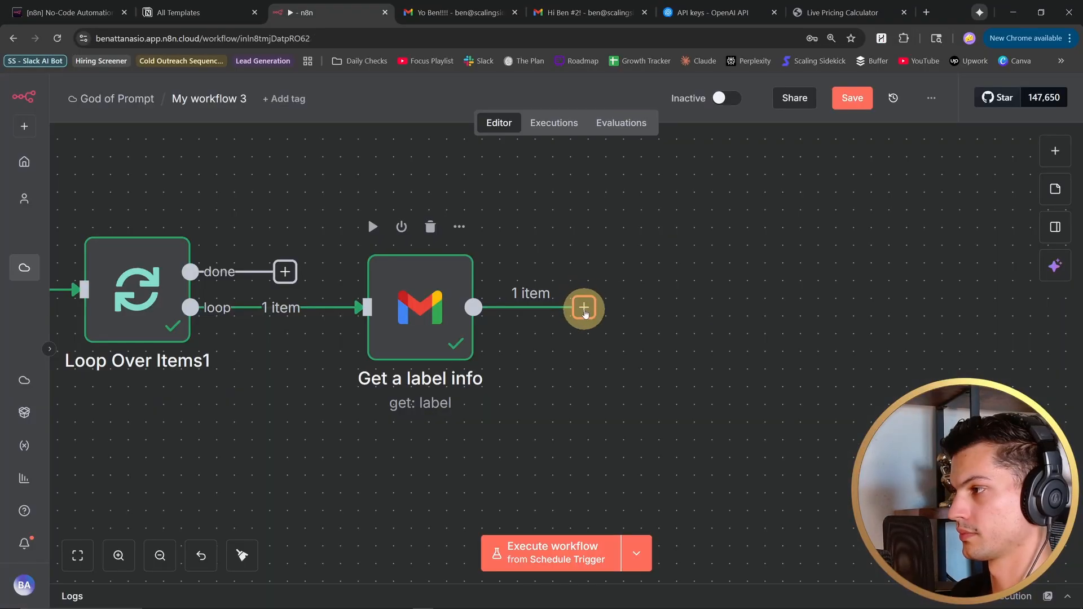
- Paste the Update a database page Notion node onto the canvas and connect it after Get a label info
left_click(584, 308)
left_click(712, 310)
key("ctrl+v")
left_click_drag(779, 365, 713, 315)
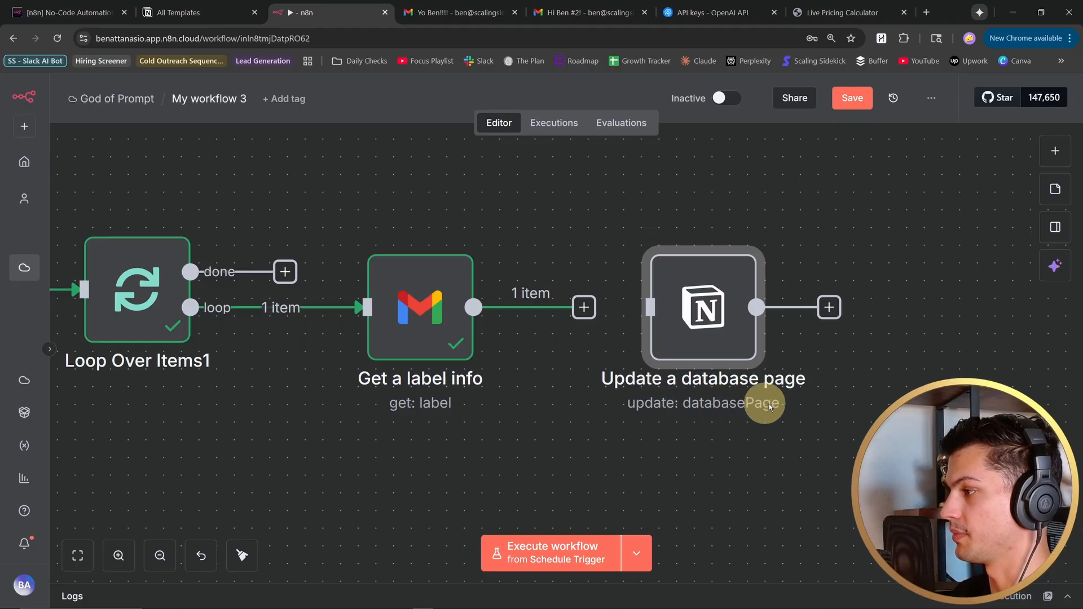
left_click_drag(584, 307, 654, 307)
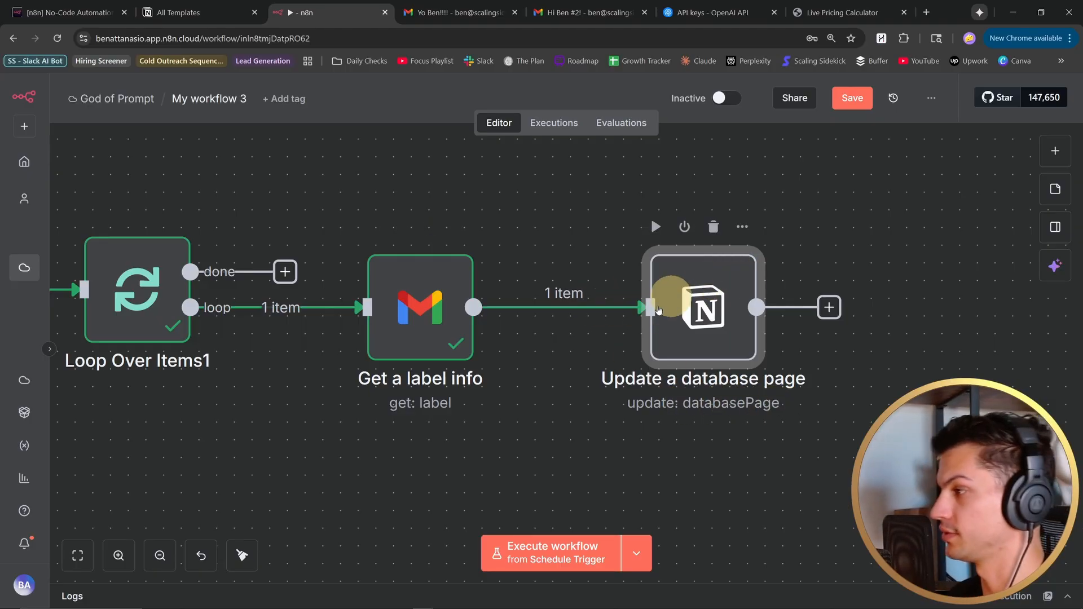
- Set the Update a database page node's credential to Notion account 3 and execute the node
double_click(715, 285)
left_click(535, 351)
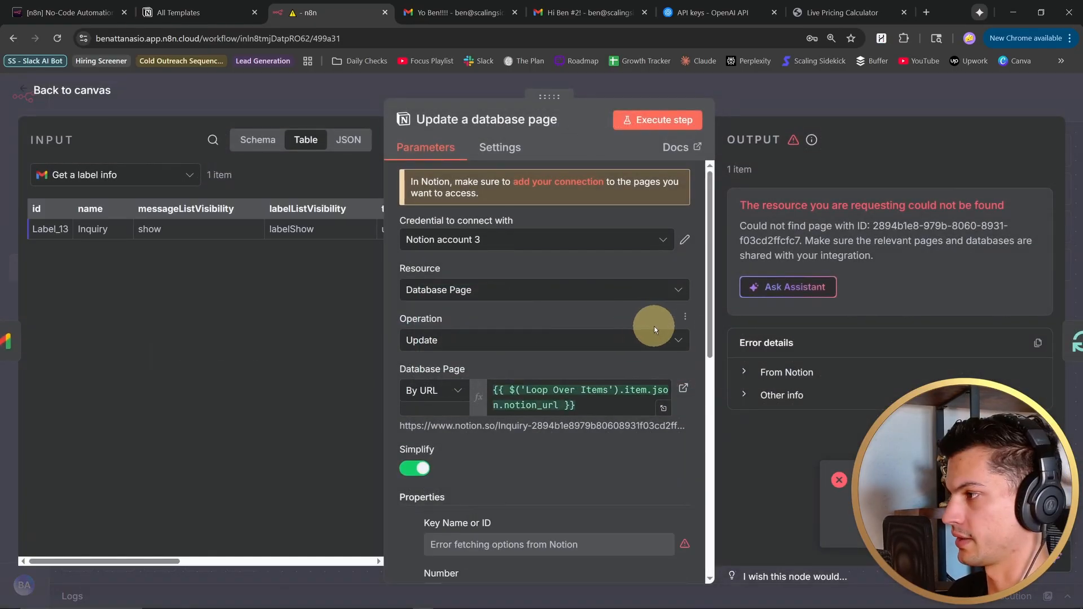
scroll(651, 322, "down", 1)
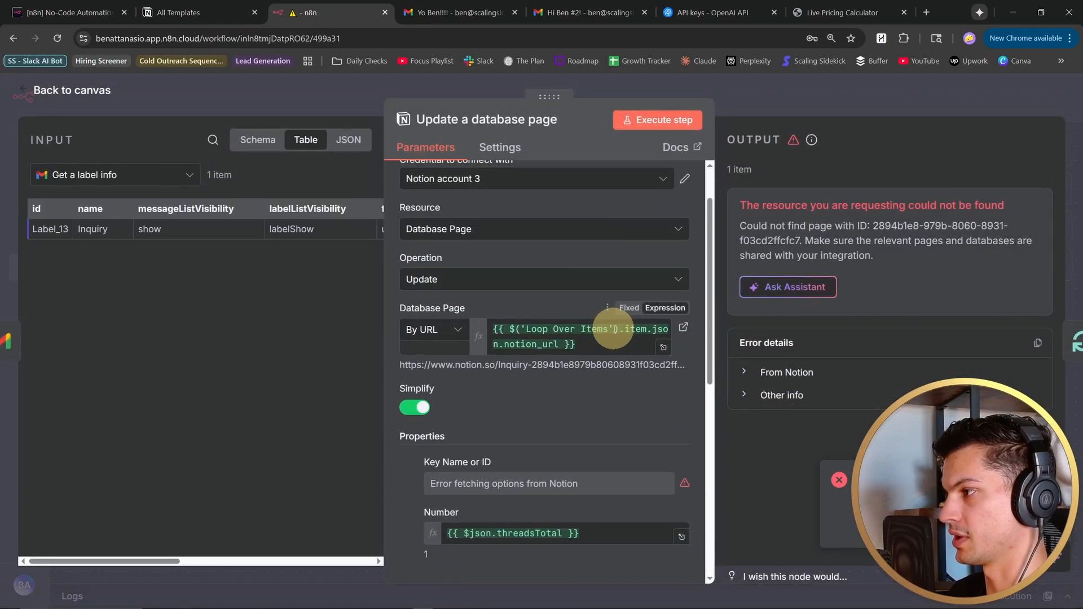
- Compare the node name in the Database Page URL expression with the Loop Over Items entry in the input node list
left_click(614, 329)
left_click_drag(526, 328, 596, 329)
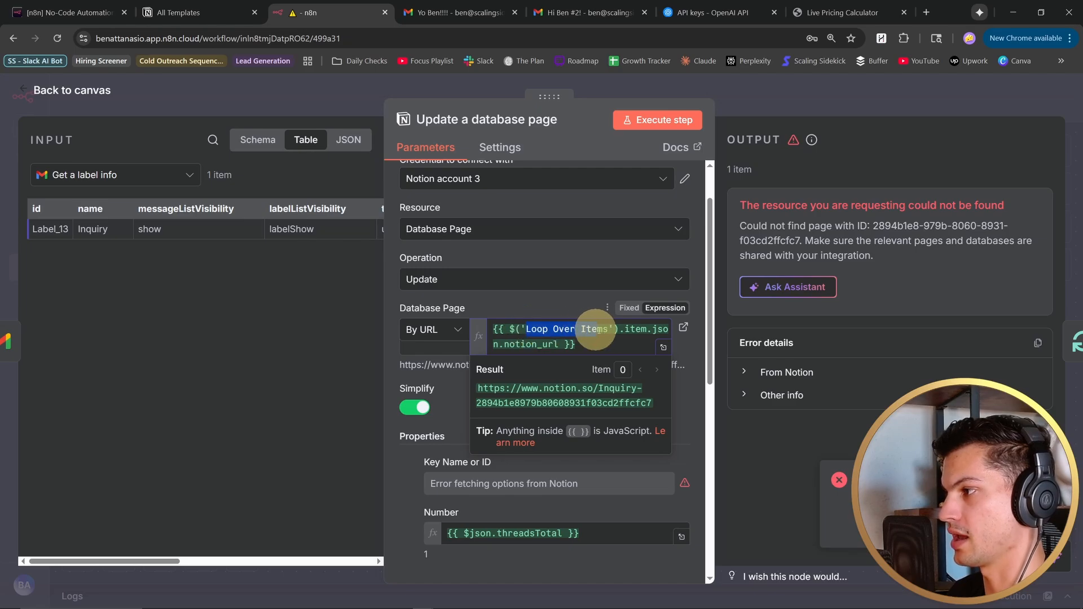
left_click(191, 180)
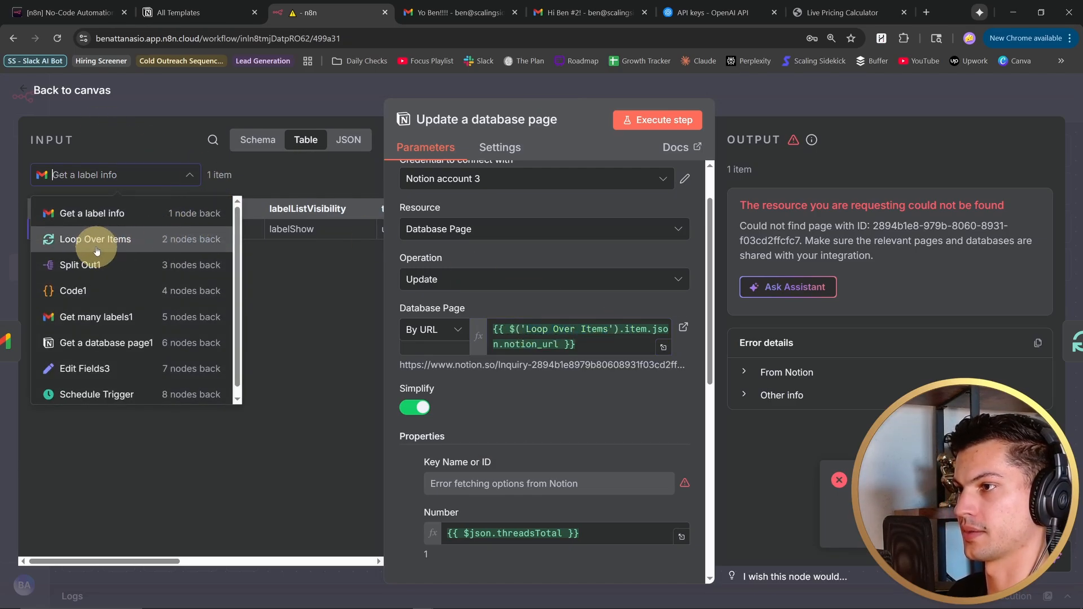
- Try changing the node reference in the Database Page expression to Loop Over Items1, and revert it to Loop Over Items
left_click(607, 331)
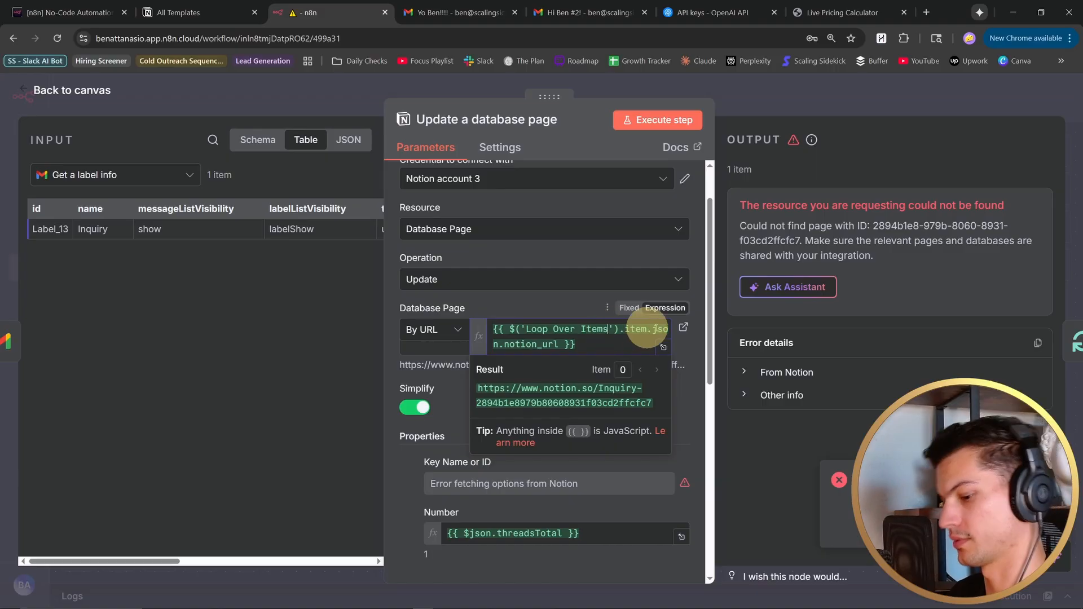
type("1")
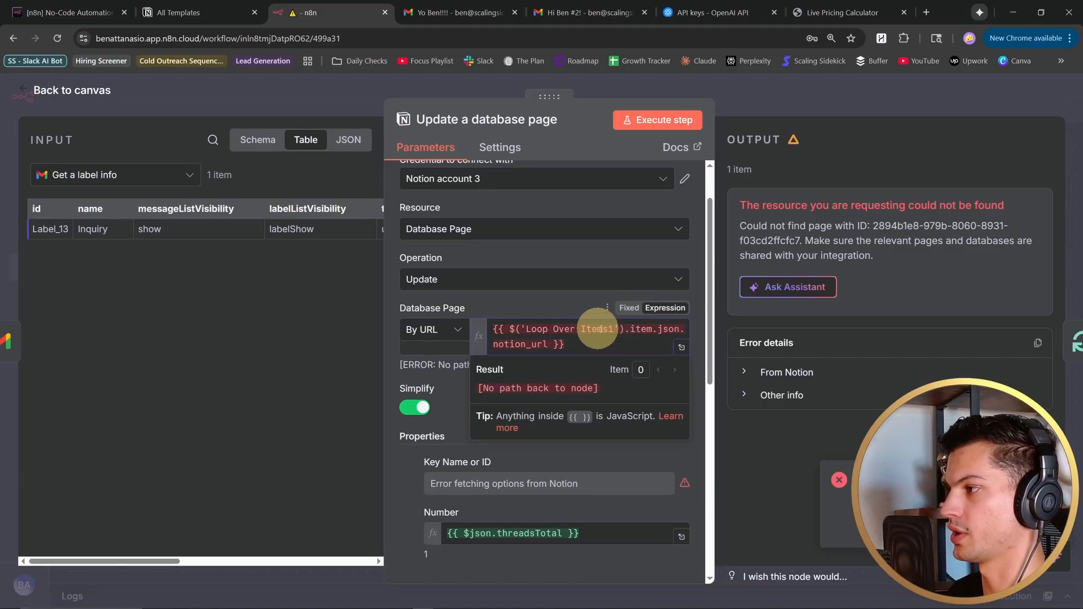
left_click(611, 331)
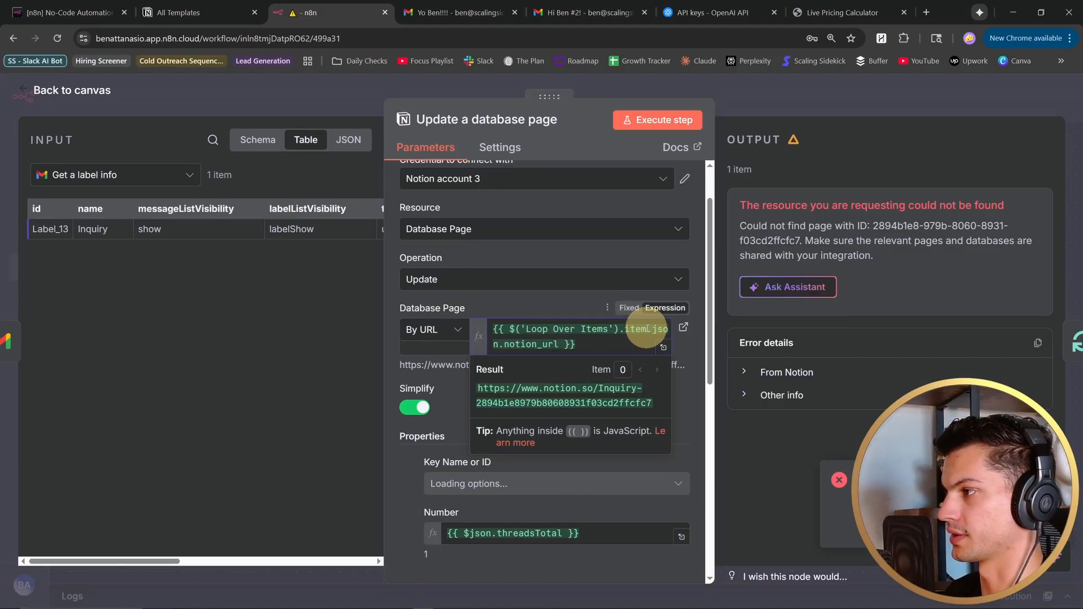
left_click(537, 300)
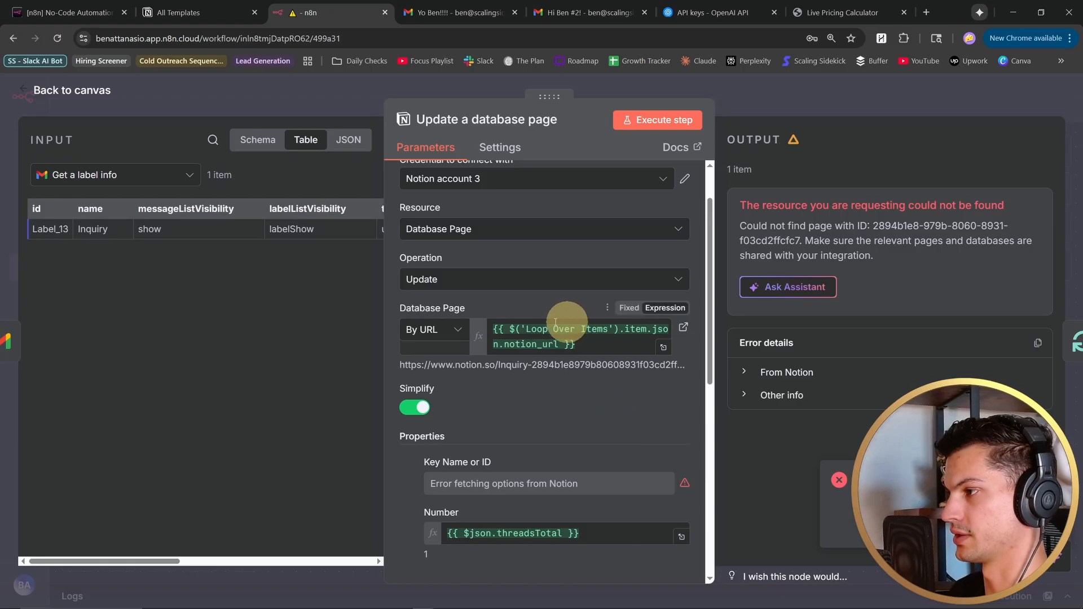
- Return to the canvas and check the loop wiring from Loop Over Items through Update a database page
left_click(29, 89)
scroll(259, 283, "left", 6)
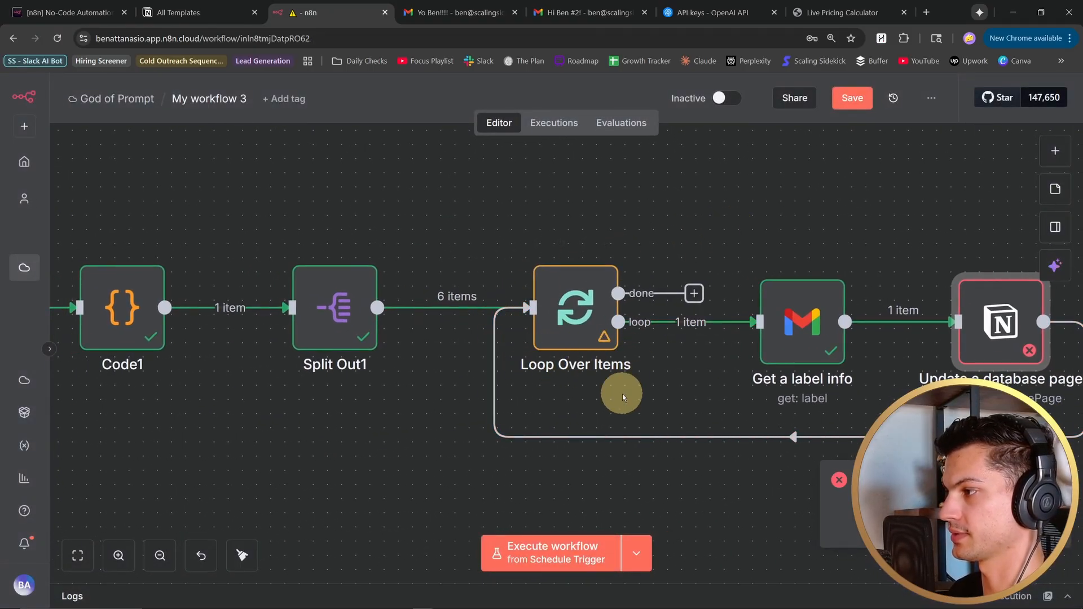
scroll(622, 394, "right", 6)
- Show the workflow beside Notion with the Update a database page node open, and bring up the Label Info database
key("super+Left")
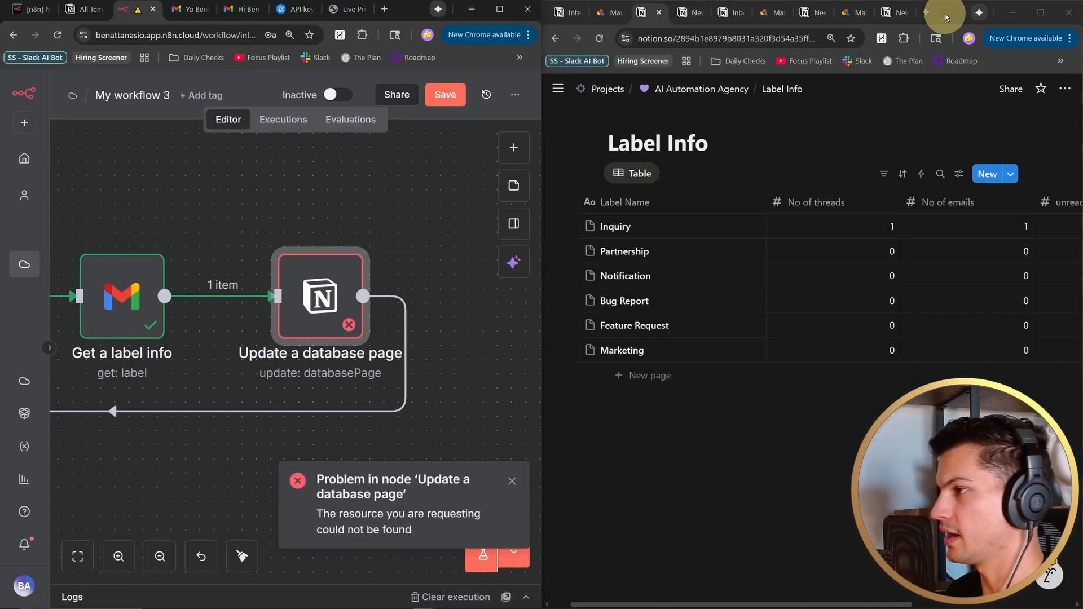
double_click(326, 294)
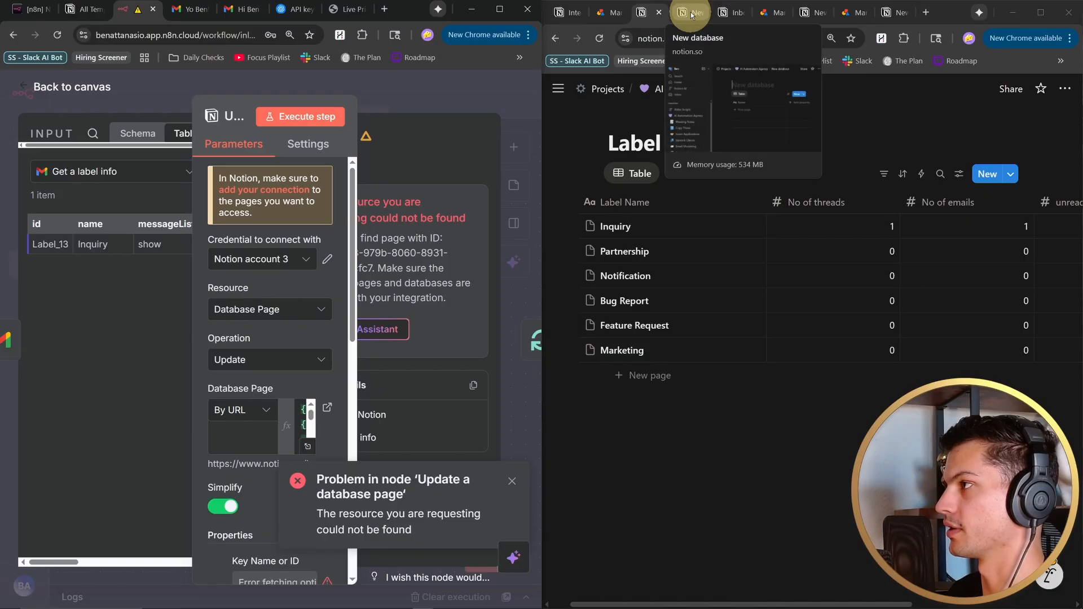
left_click(731, 12)
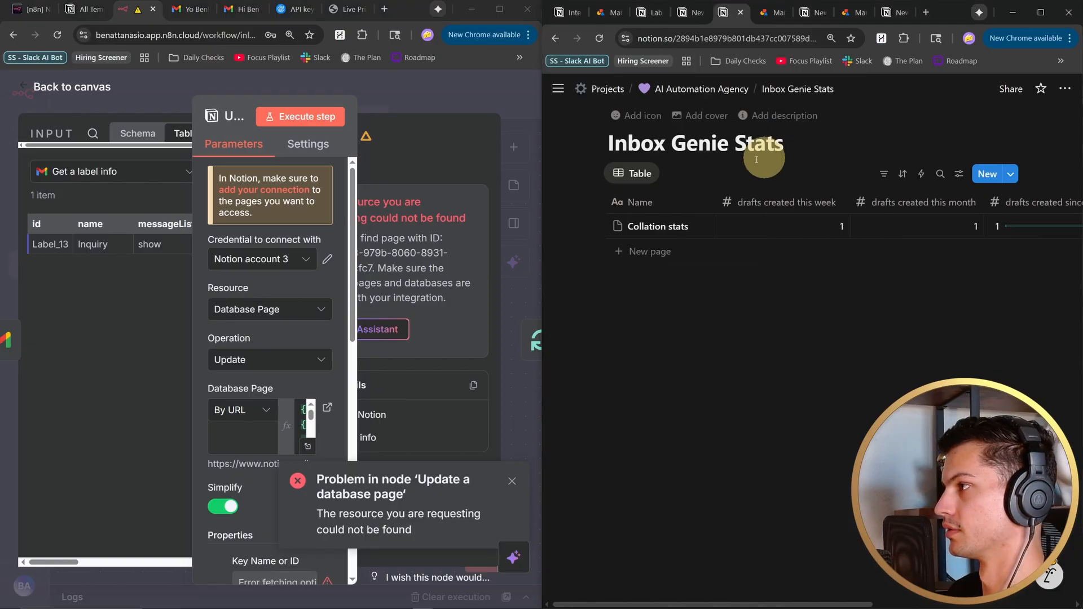
left_click(650, 12)
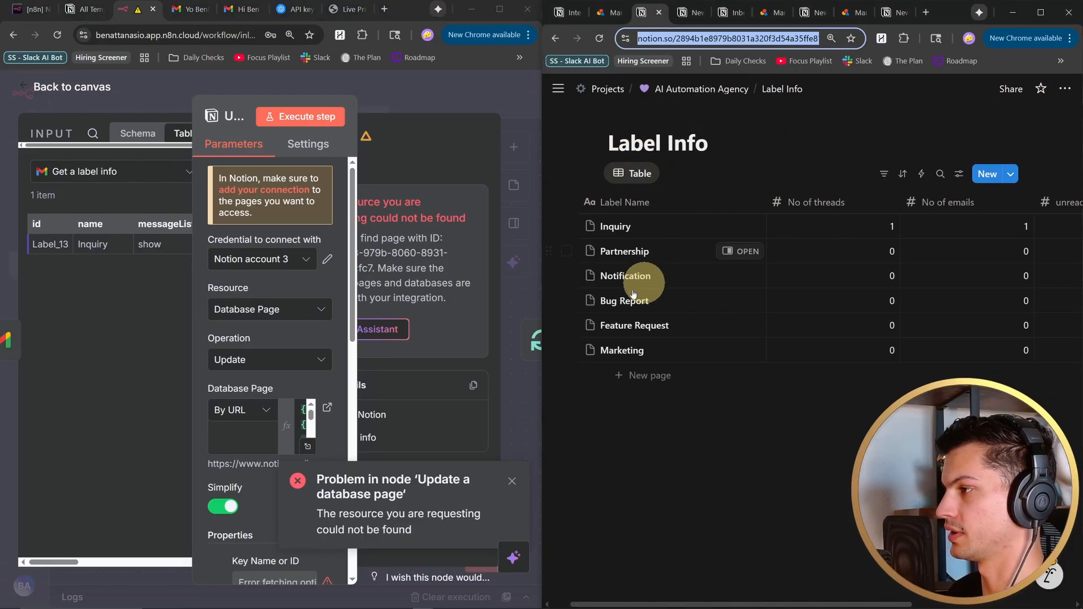
- Add the n8n connection 1337 integration to the Label Info database in Notion and confirm its access
left_click(1066, 88)
mouse_move(988, 413)
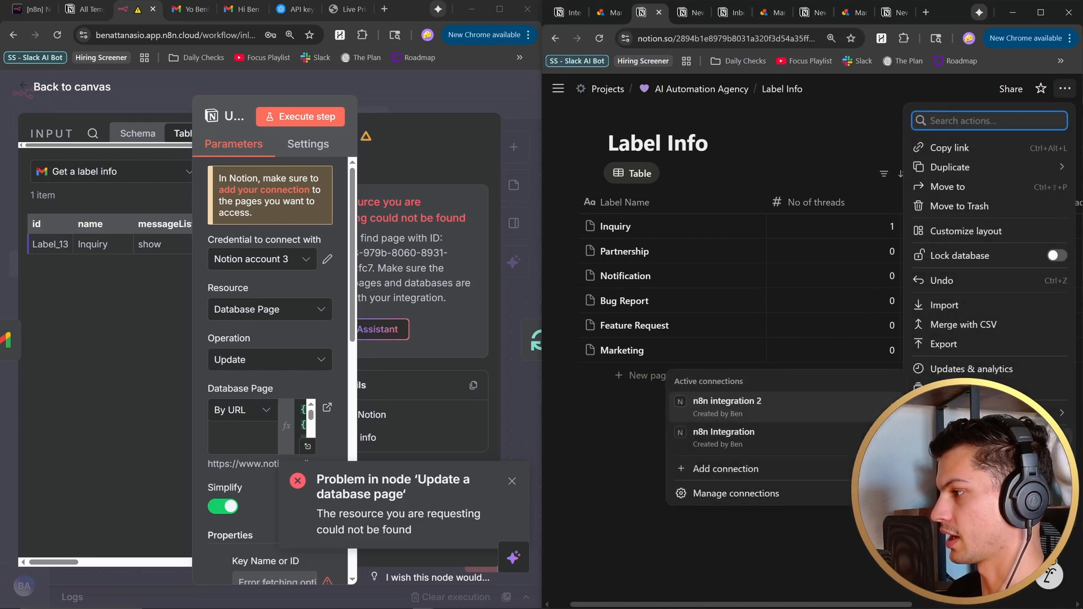
left_click(755, 476)
type("1")
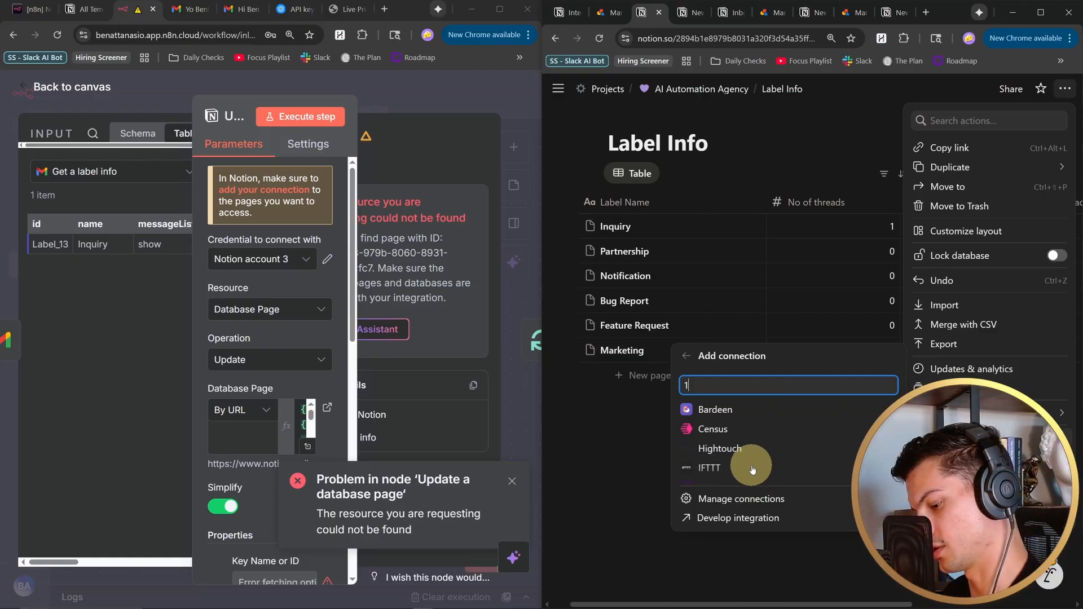
type("337")
left_click(756, 438)
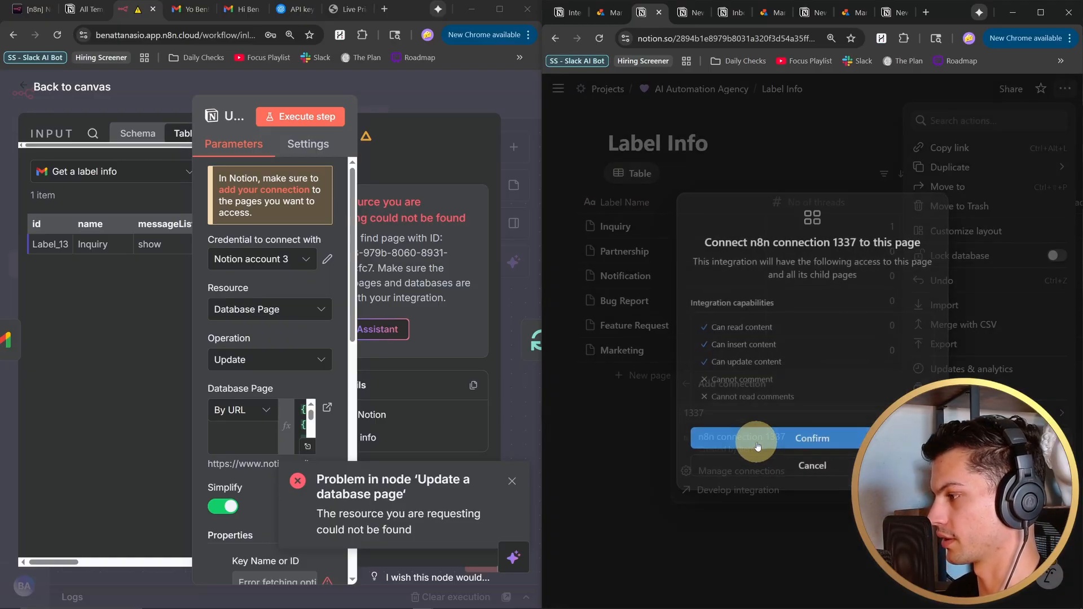
left_click(782, 442)
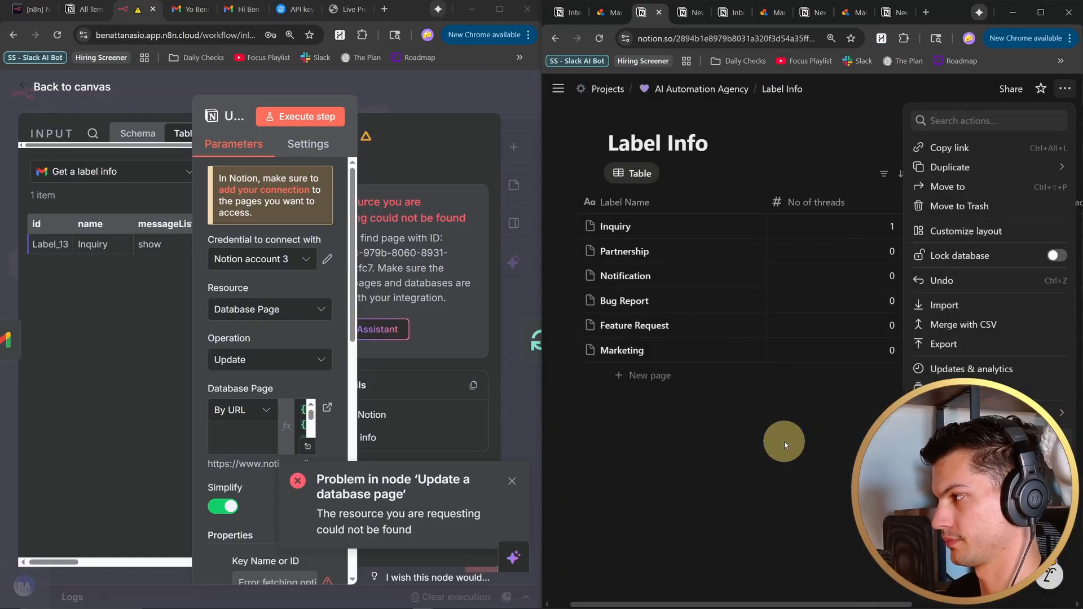
- Execute the Update a database page node again in n8n and return to the canvas at full window size
left_click(274, 115)
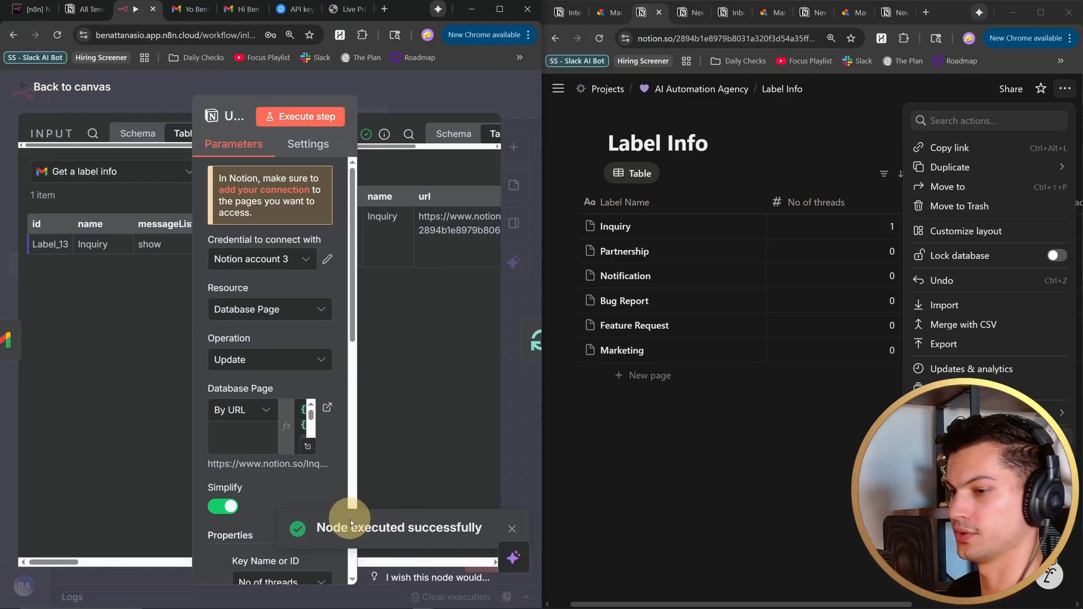
left_click(500, 9)
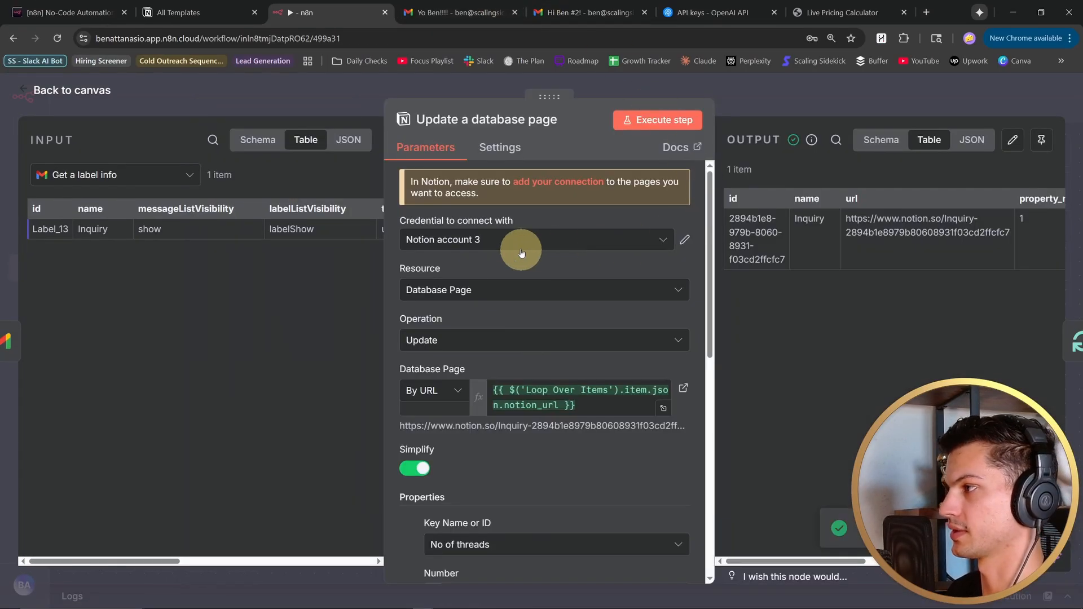
left_click(56, 100)
- Execute the whole Update Stats workflow from the Schedule Trigger and check the label stats in Notion's Label Info database
left_click(110, 263)
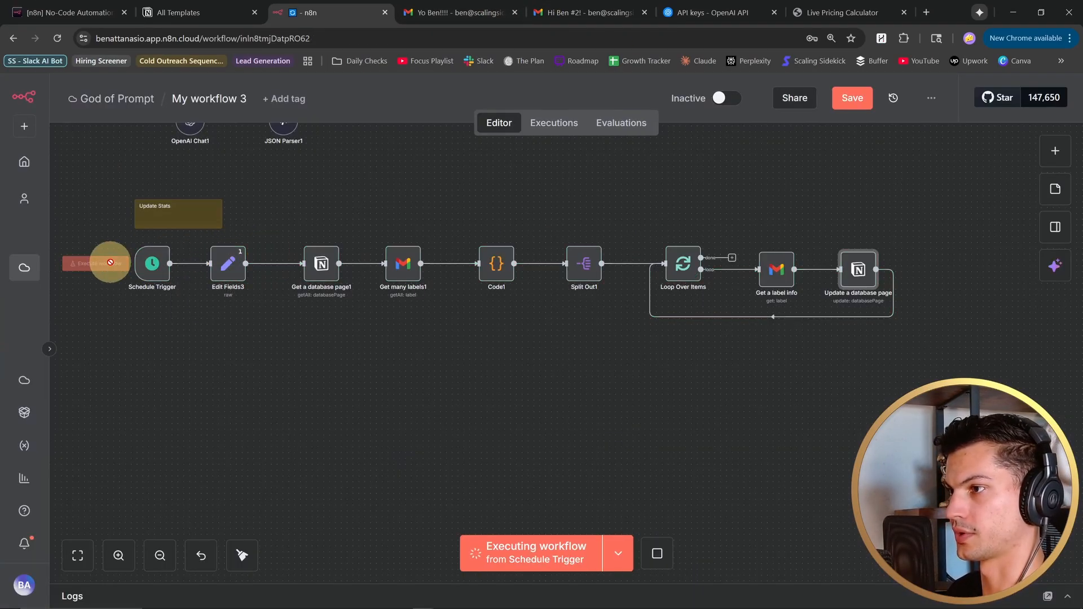
scroll(258, 341, "up", 2)
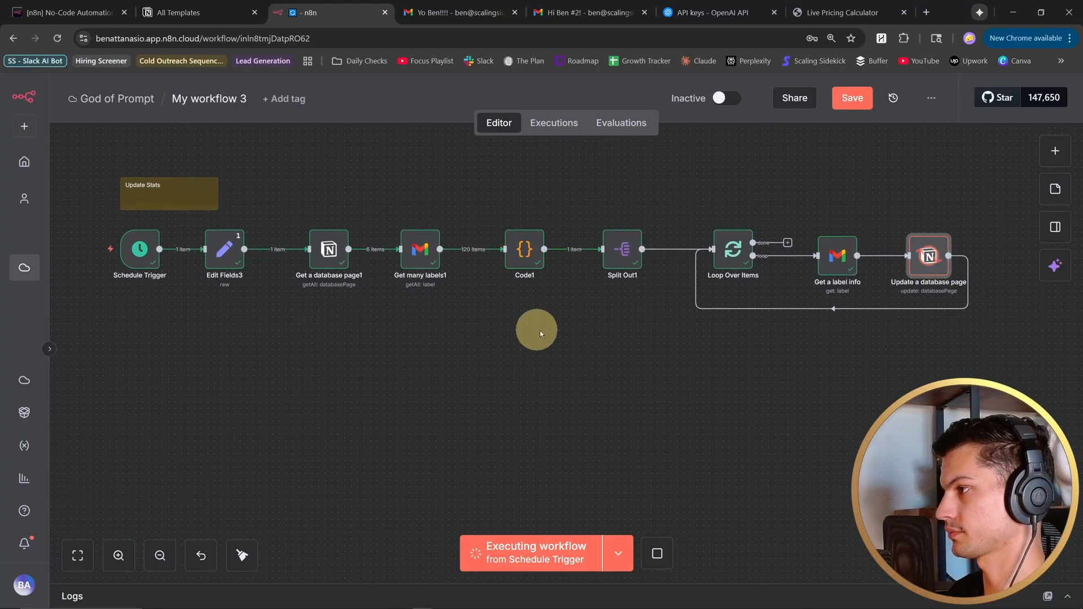
left_click_drag(725, 340, 713, 338)
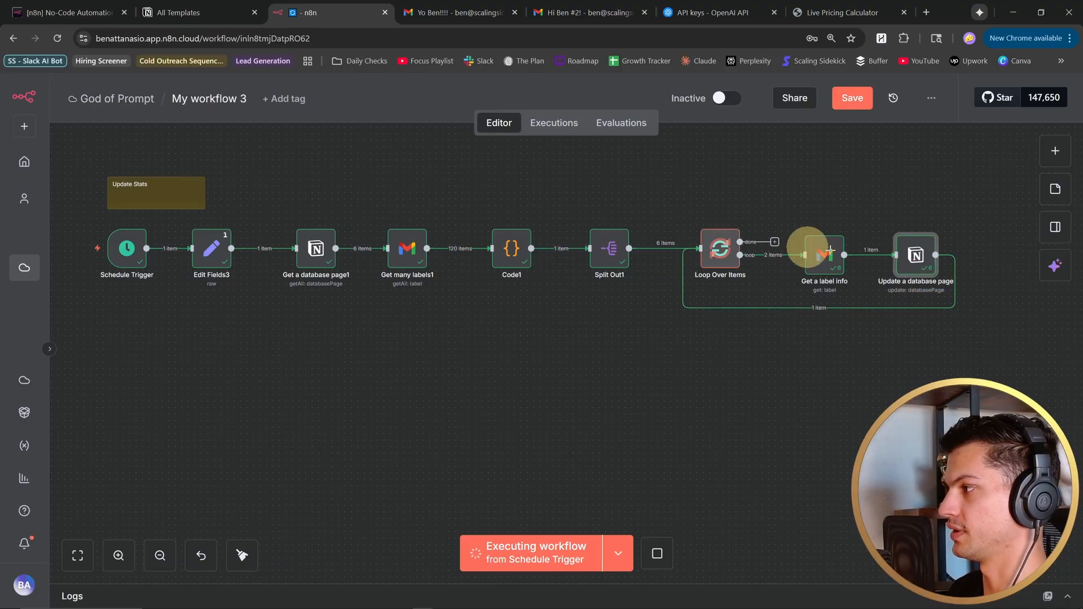
double_click(952, 14)
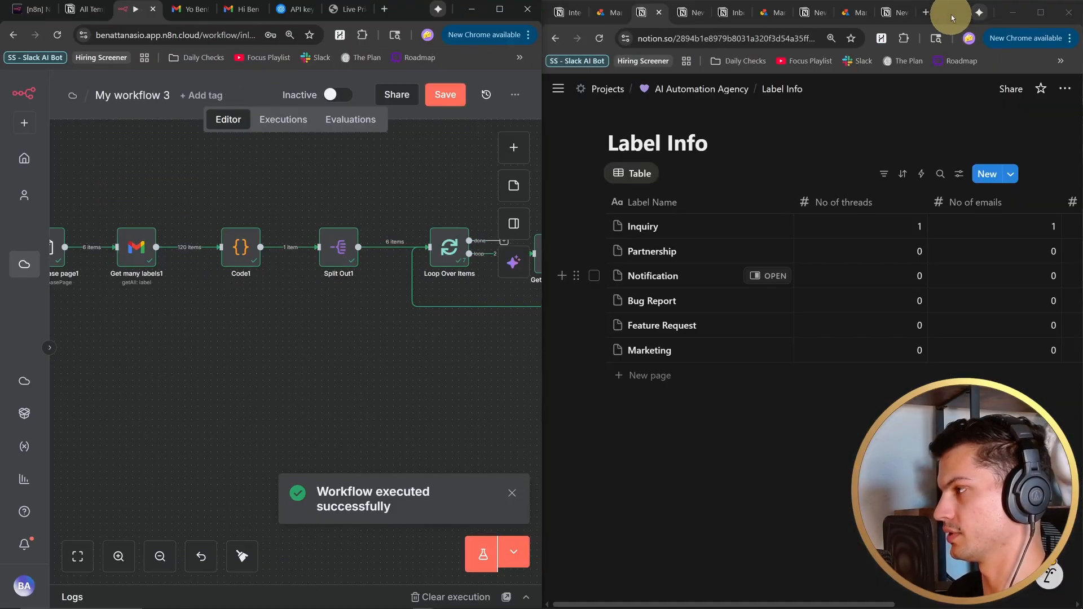
mouse_move(802, 606)
left_mouse_down()
mouse_move(914, 606)
mouse_move(821, 605)
left_mouse_up()
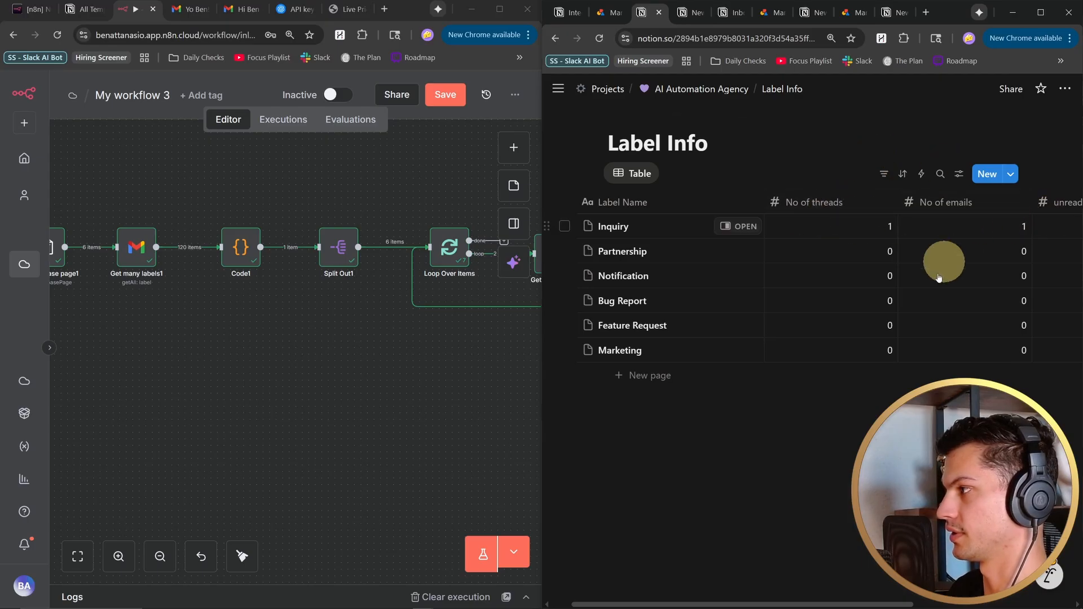